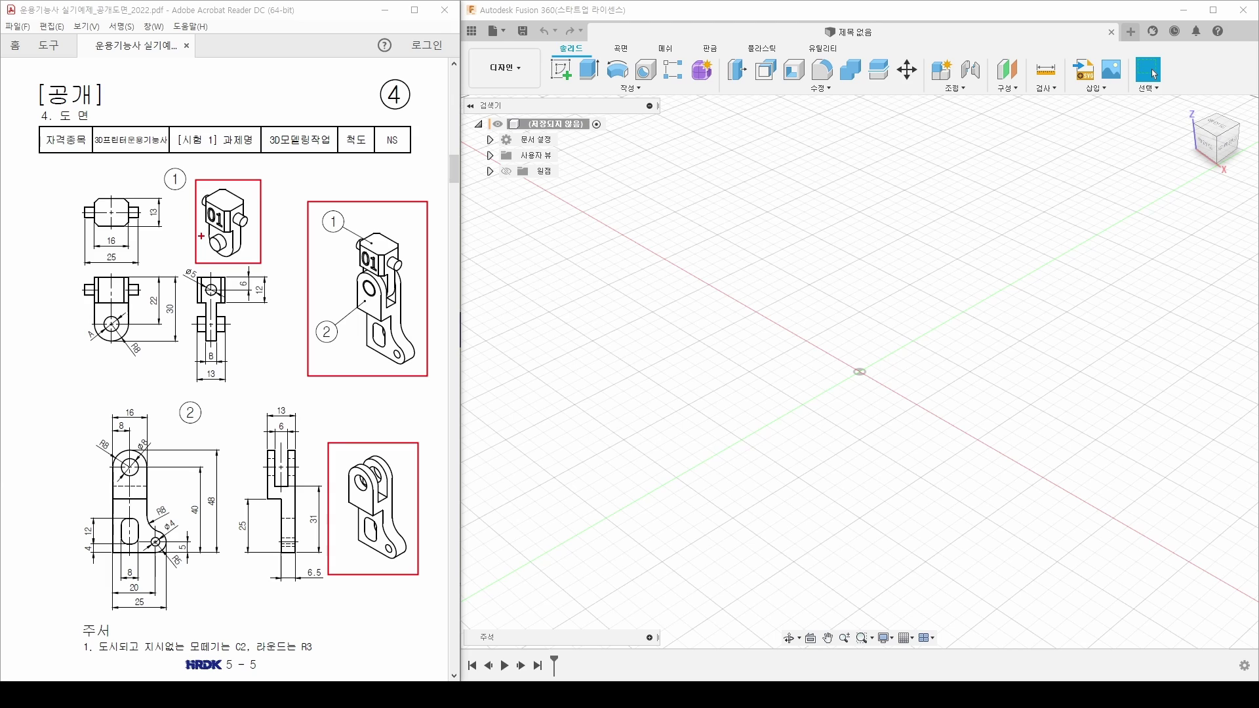
Step: Examine the top, front and side views of part 1 in the PDF drawing
key("Escape")
key("ctrl+2")
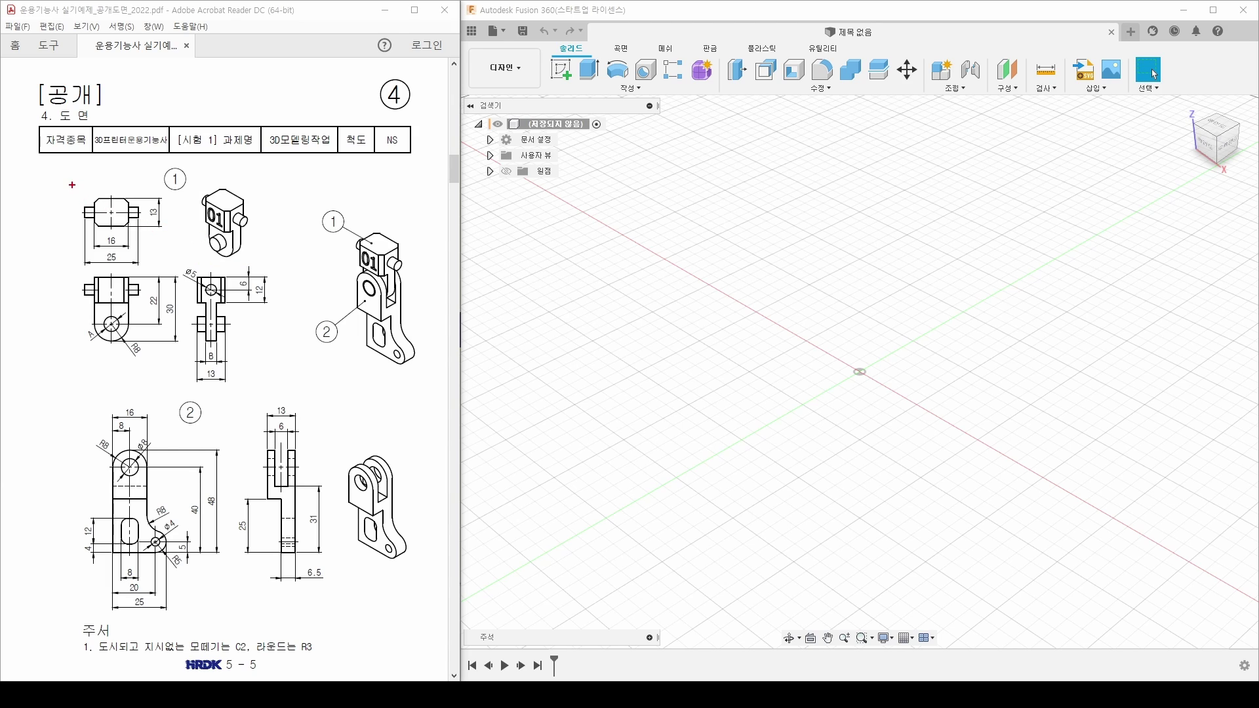
left_click_drag(68, 180, 161, 269, "ctrl")
left_click_drag(68, 268, 177, 371, "ctrl")
left_click_drag(174, 265, 279, 393, "ctrl")
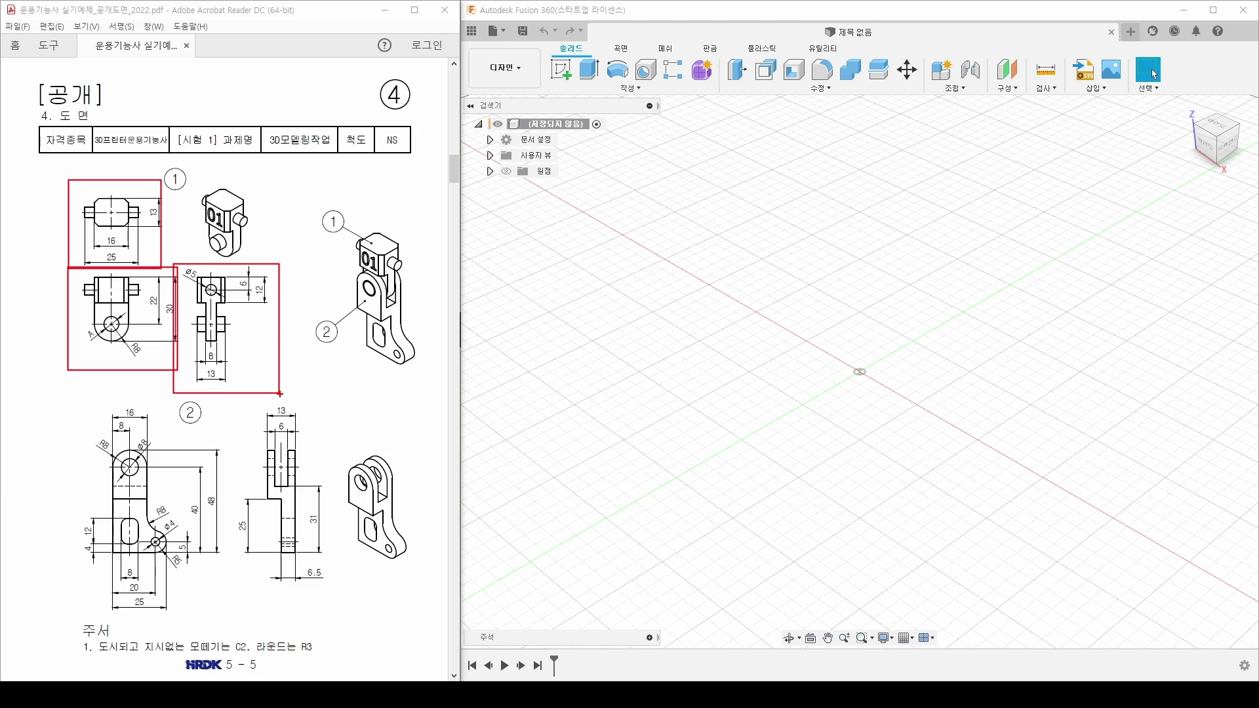
left_click_drag(74, 289, 89, 284, "ctrl")
mouse_move(177, 249)
left_mouse_down("ctrl")
mouse_move(187, 231)
mouse_move(197, 244)
mouse_move(167, 225)
mouse_move(172, 212)
mouse_move(181, 225)
mouse_move(189, 211)
mouse_move(191, 229)
left_mouse_up("ctrl")
key("Escape")
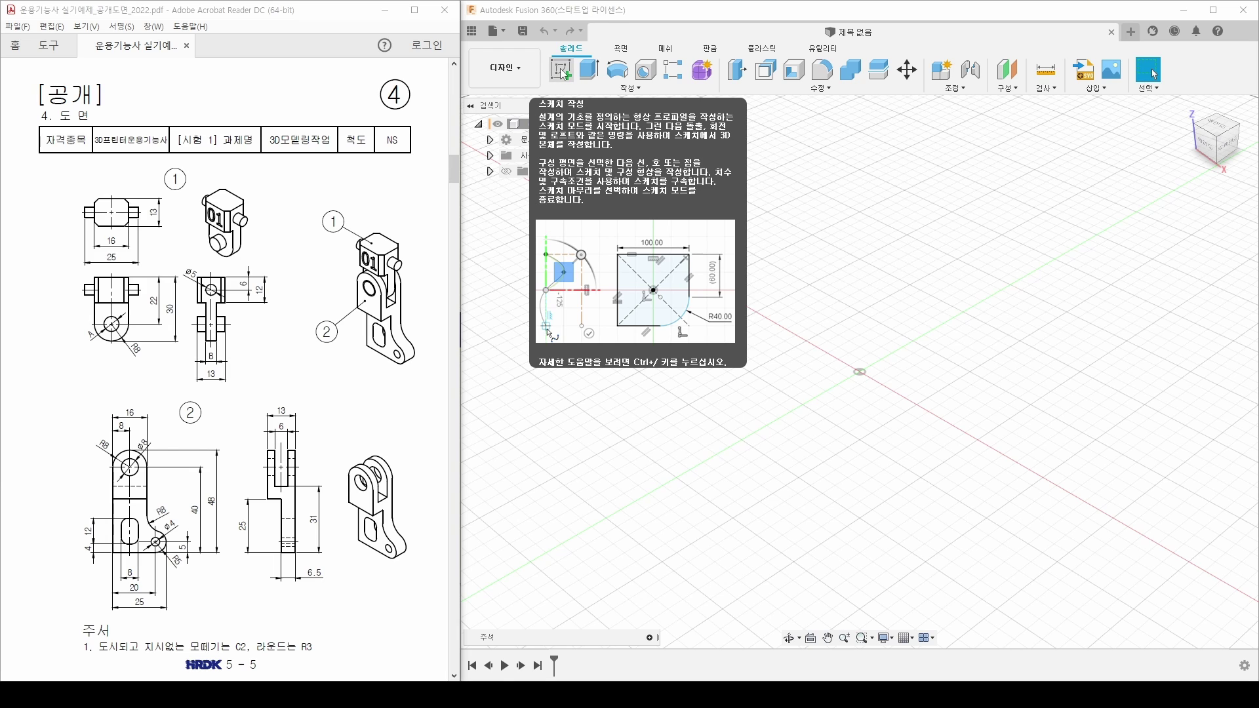
Step: Start a sketch on the front (XZ) plane and draw two concentric circles at the origin, the inner one about 24 mm in diameter
left_click(563, 73)
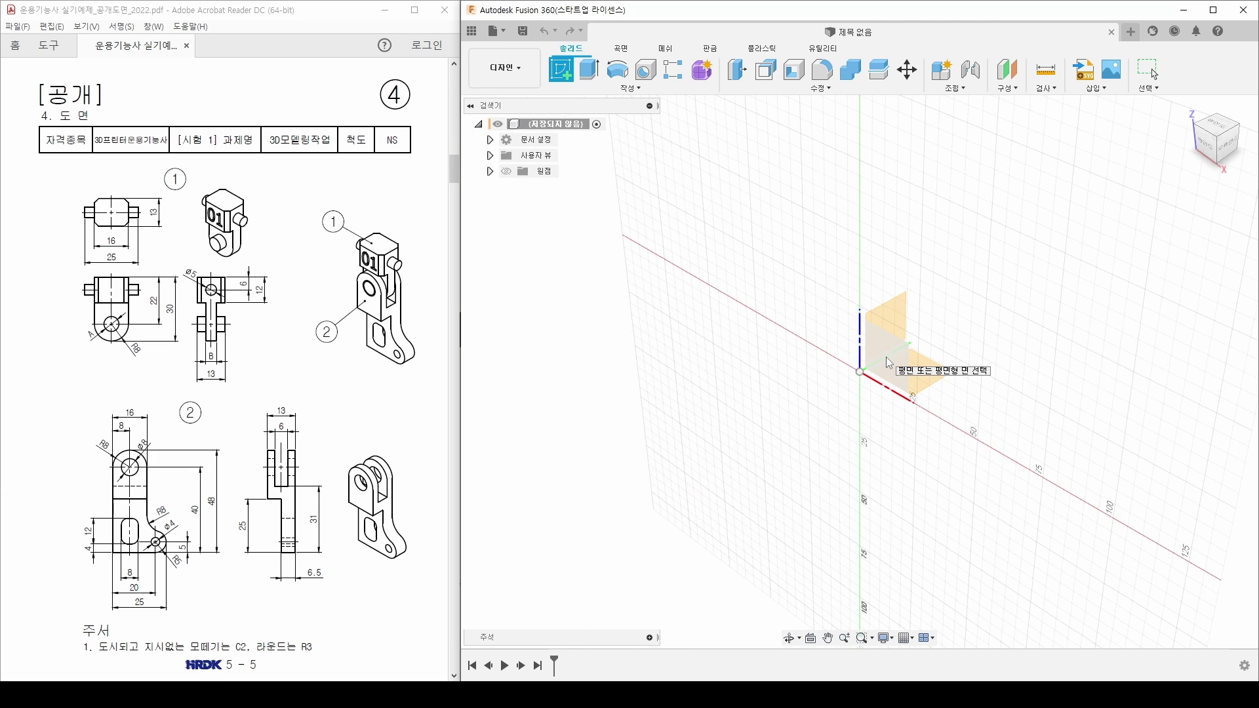
left_click(887, 358)
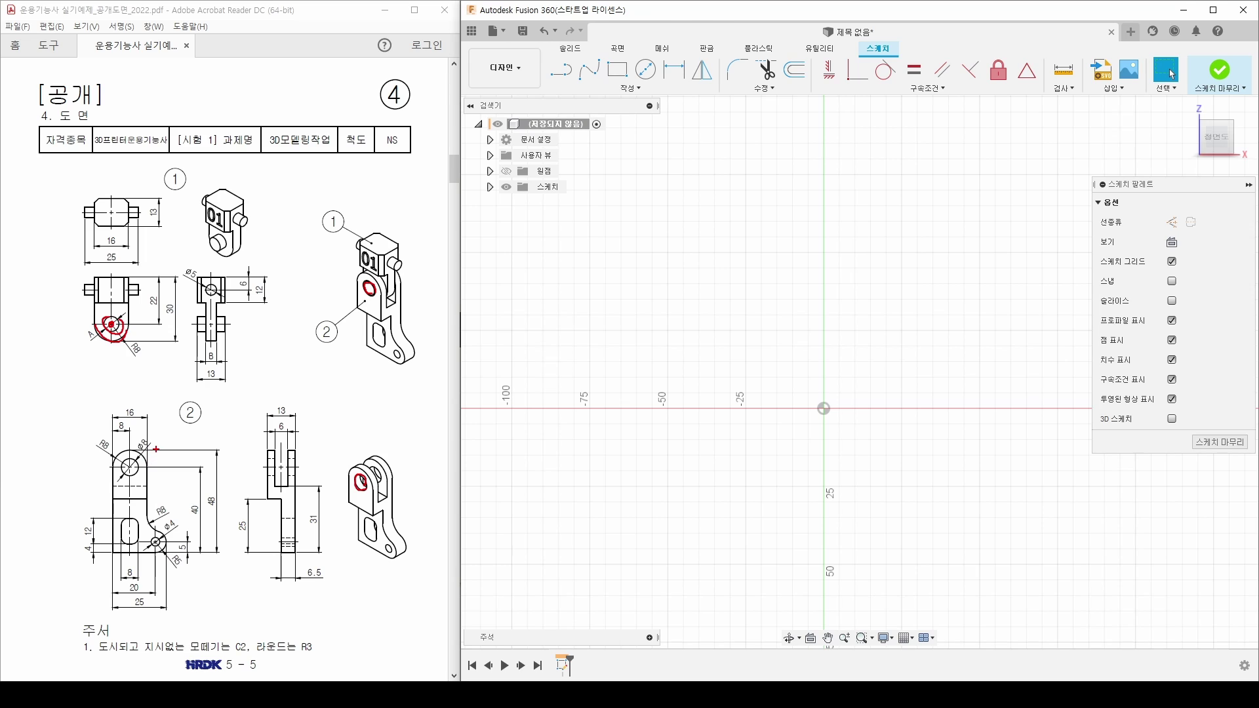
left_click_drag(142, 438, 155, 450)
key("Escape")
left_click(647, 69)
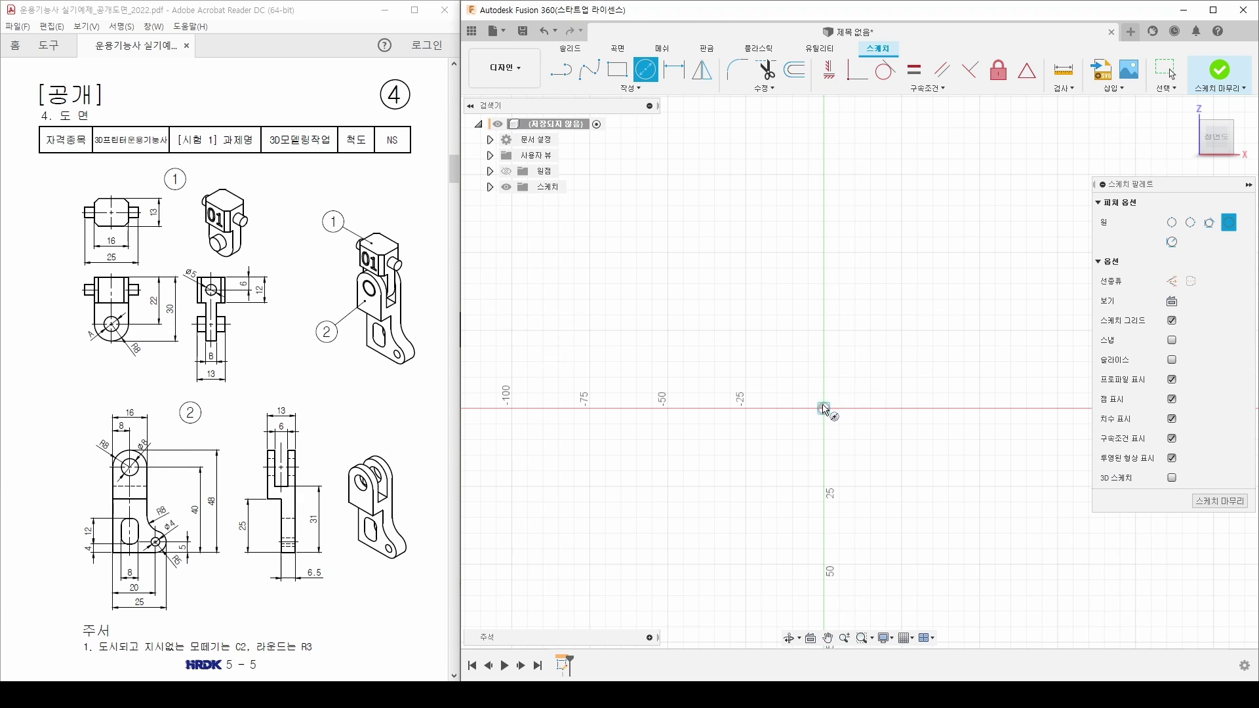
left_click(824, 408)
left_click(824, 408)
left_click(872, 364)
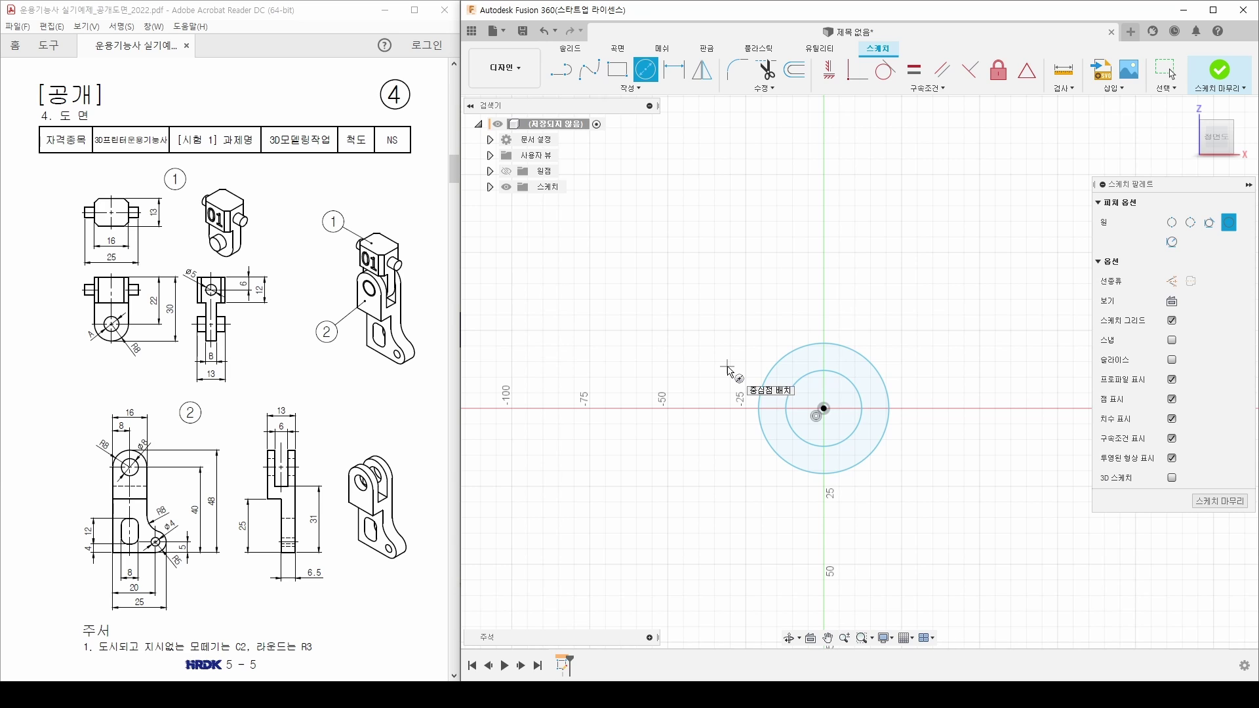
Step: Dimension the inner circle's diameter at 8 mm
key("d")
left_click(796, 435)
left_click(680, 454)
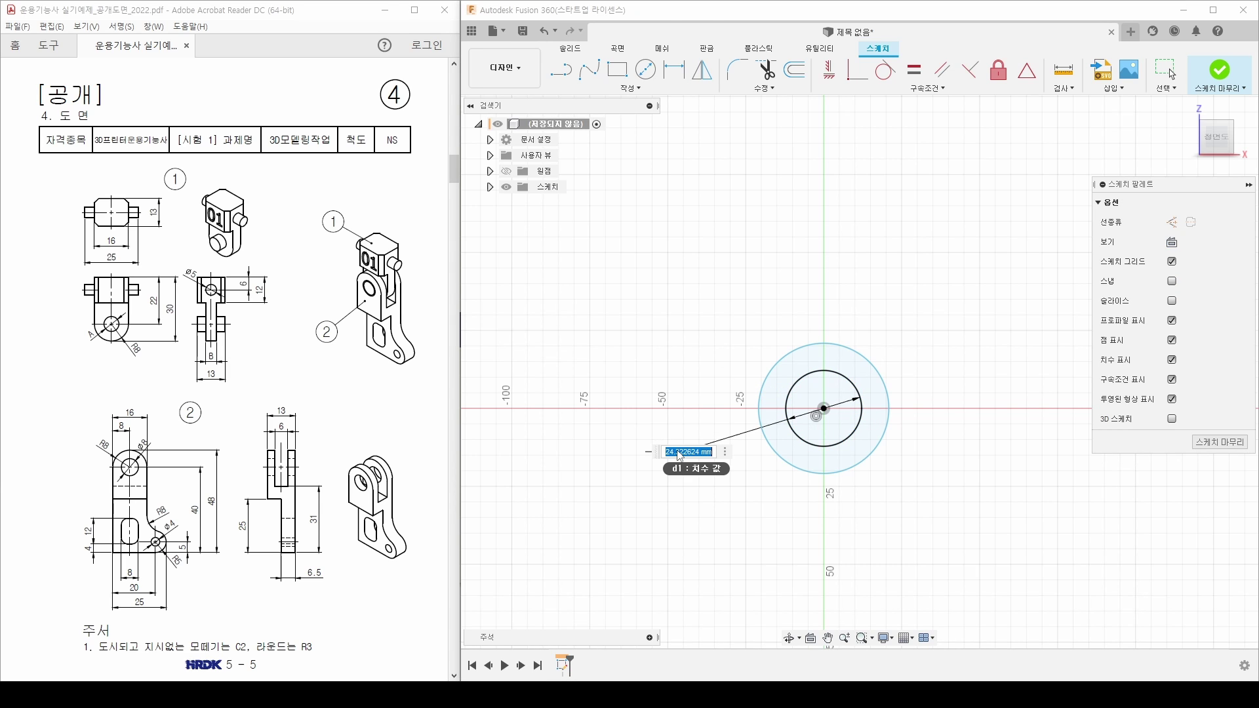
type("8")
key("Return")
scroll(838, 433, "up", 4)
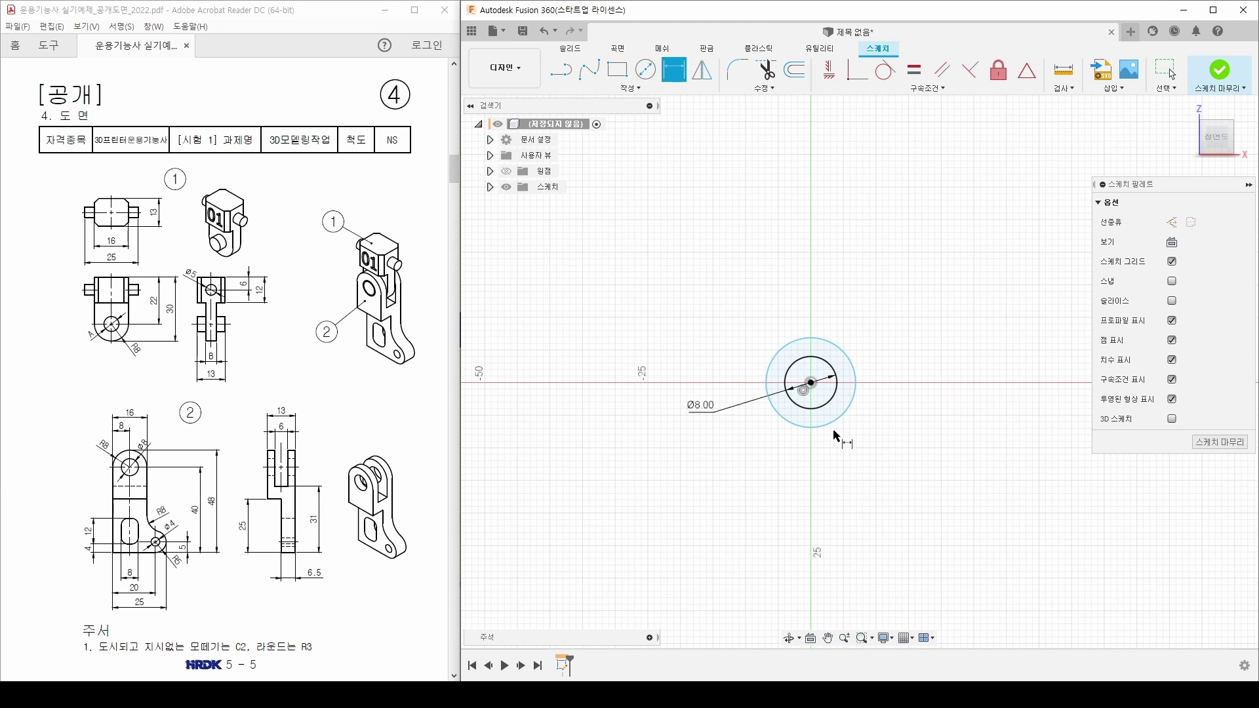
Step: Dimension the outer circle's diameter at 16 mm and convert that dimension to a radius
left_click(835, 428)
left_click(869, 452)
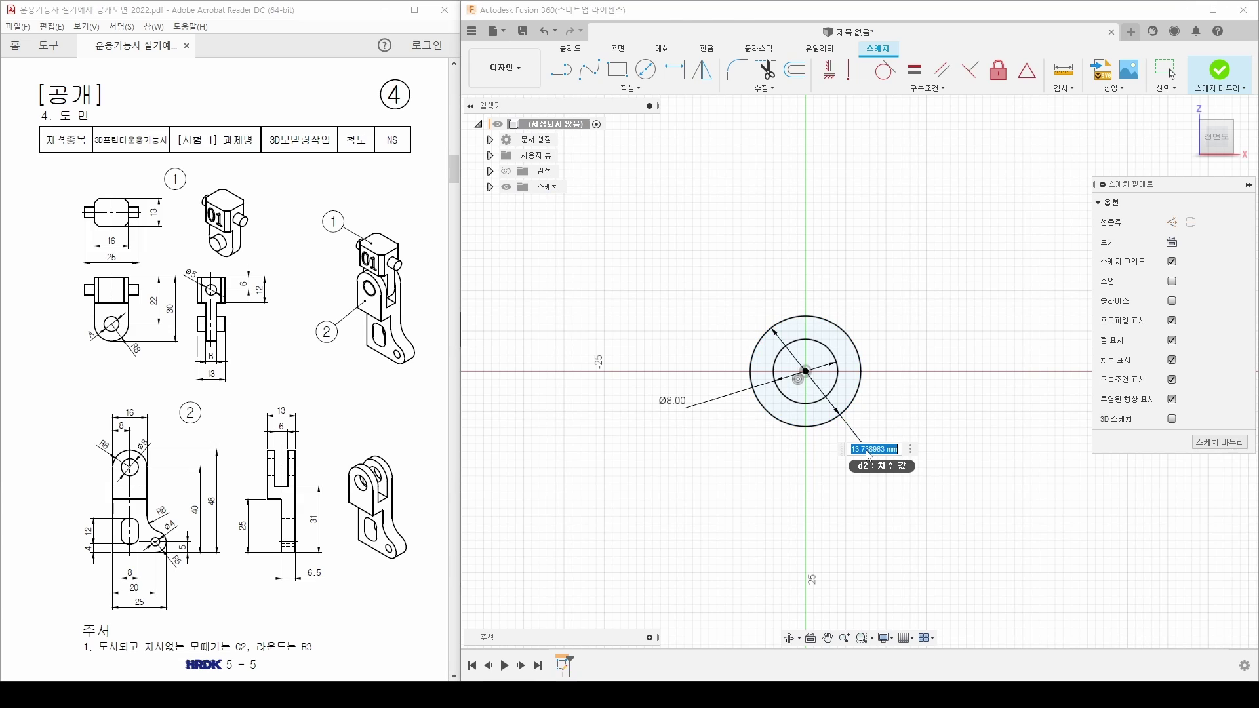
type("16")
key("Return")
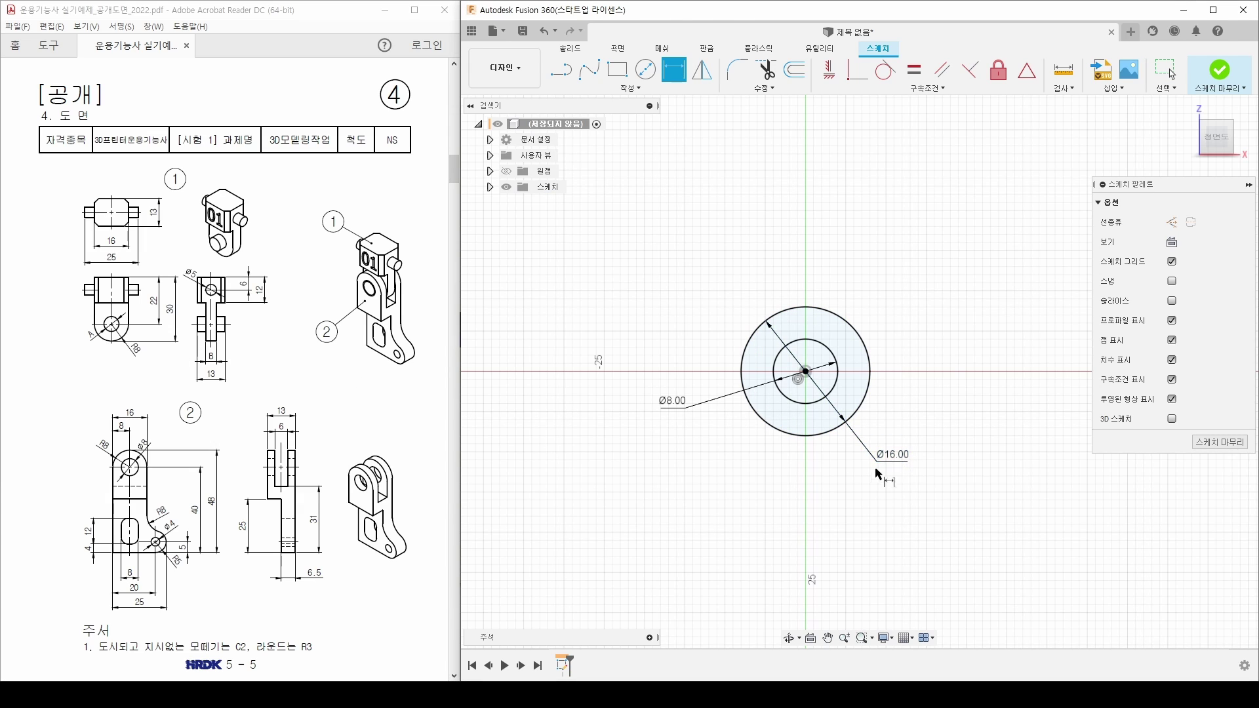
key("Escape")
left_click(896, 459)
right_click(896, 459)
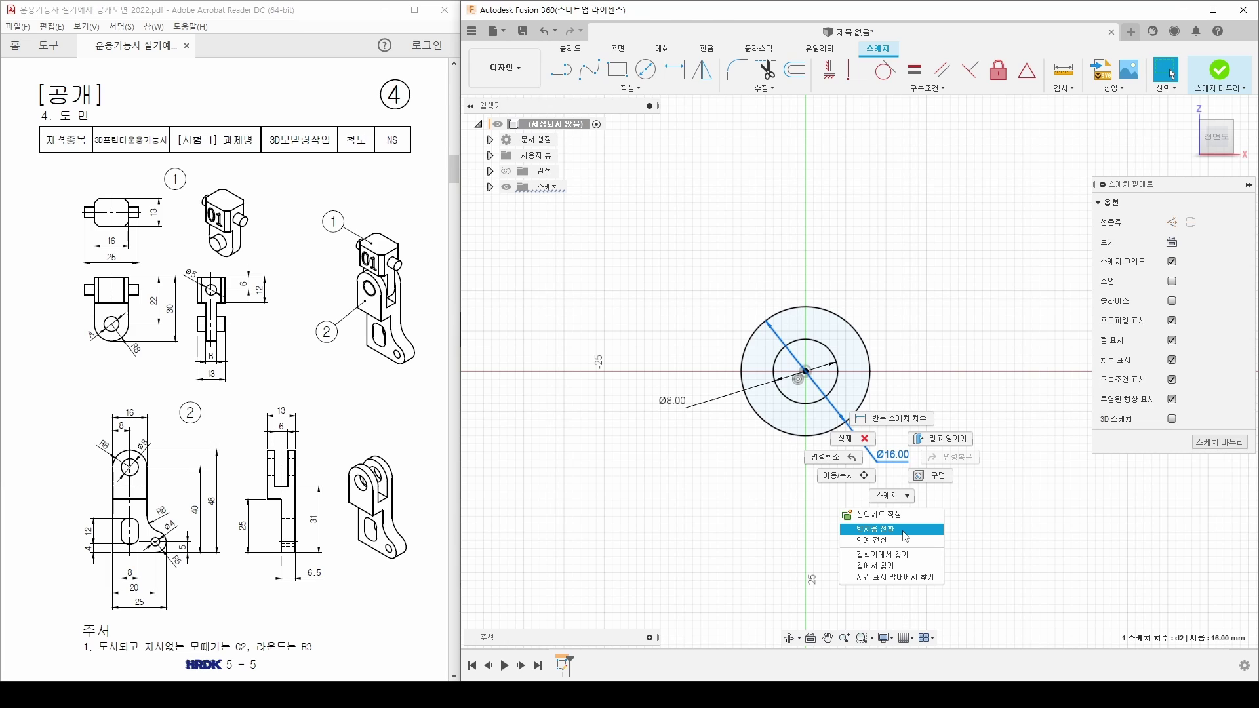
left_click(905, 537)
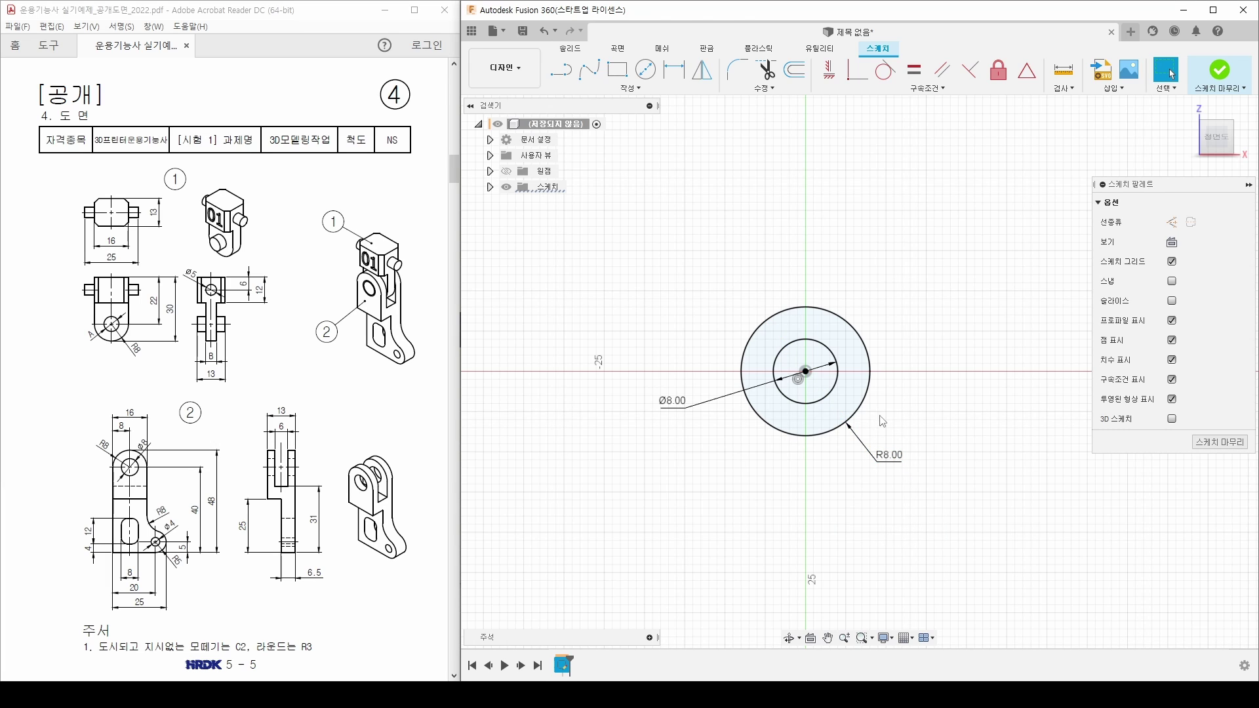
Step: Highlight the hole-size label and the R8 dimension on part 1's front view in the PDF drawing
double_click(92, 334)
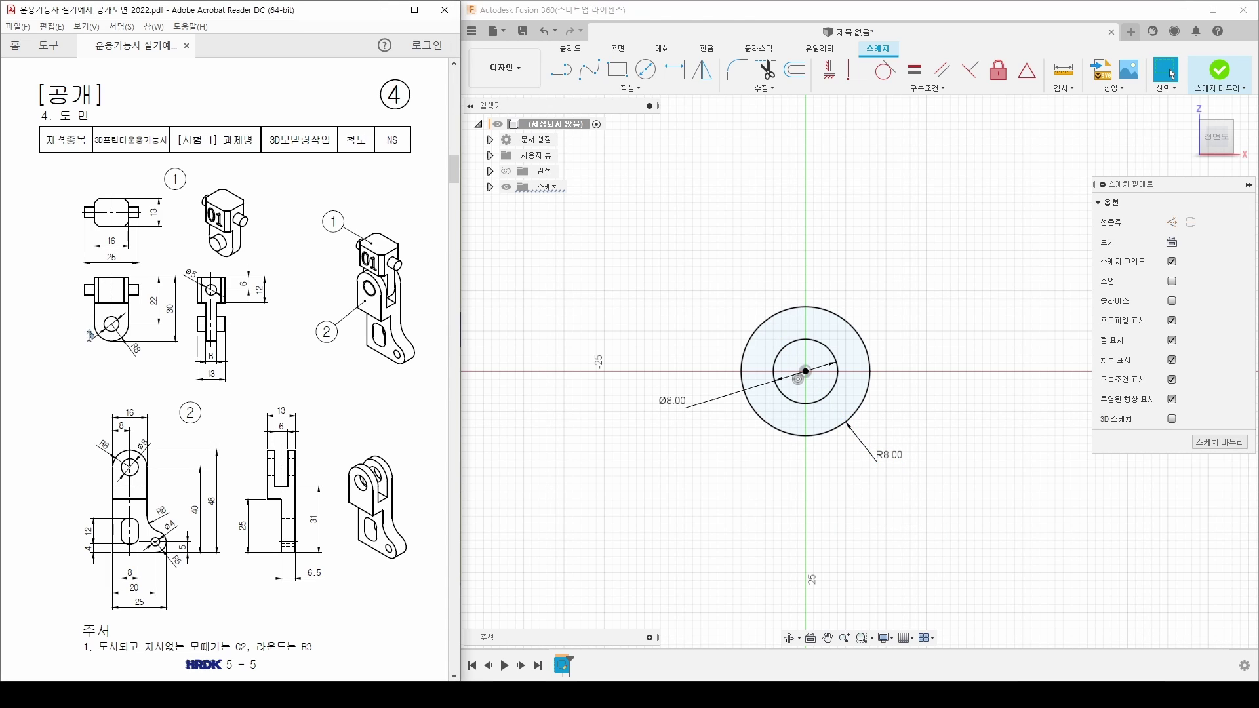
left_click(111, 310)
left_click_drag(132, 346, 143, 355)
left_click(159, 322)
mouse_move(93, 323)
left_mouse_down()
mouse_move(92, 266)
mouse_move(143, 272)
left_mouse_up()
key("Escape")
Step: Draw three connected lines from the outer circle's left side, about 26 mm up, across, and back down to its right side
middle_click_drag(771, 222, 771, 254)
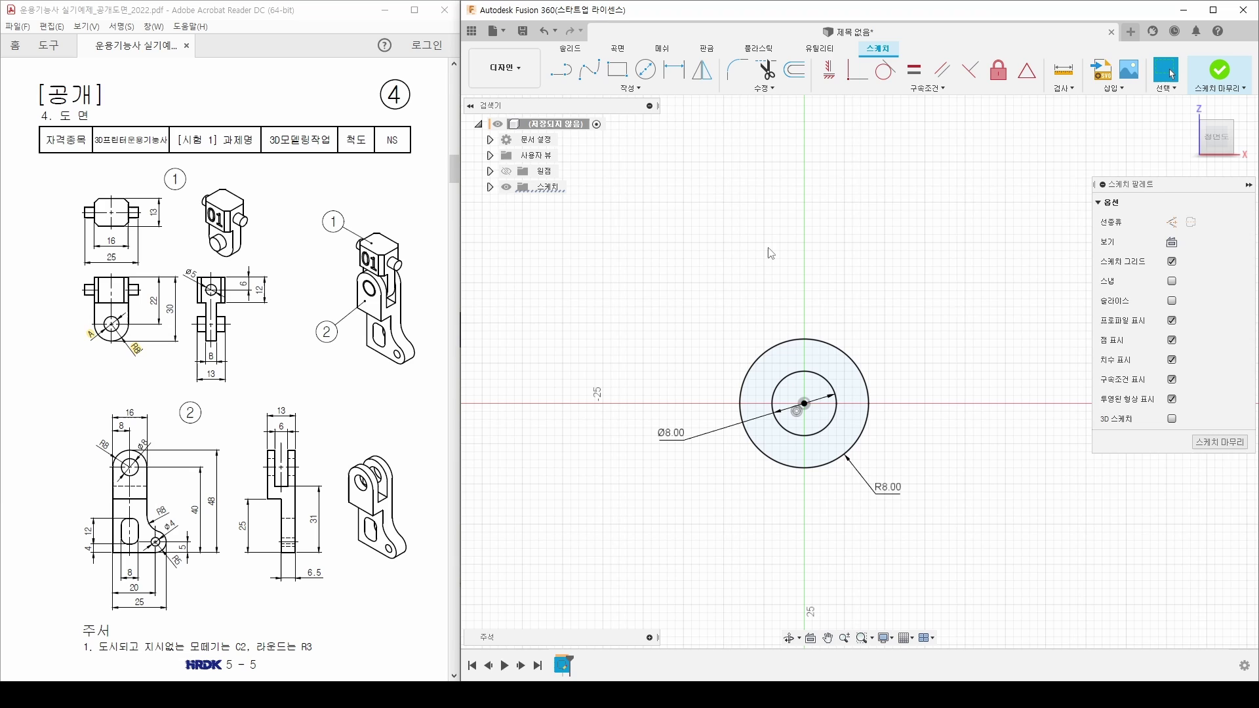
left_click(561, 69)
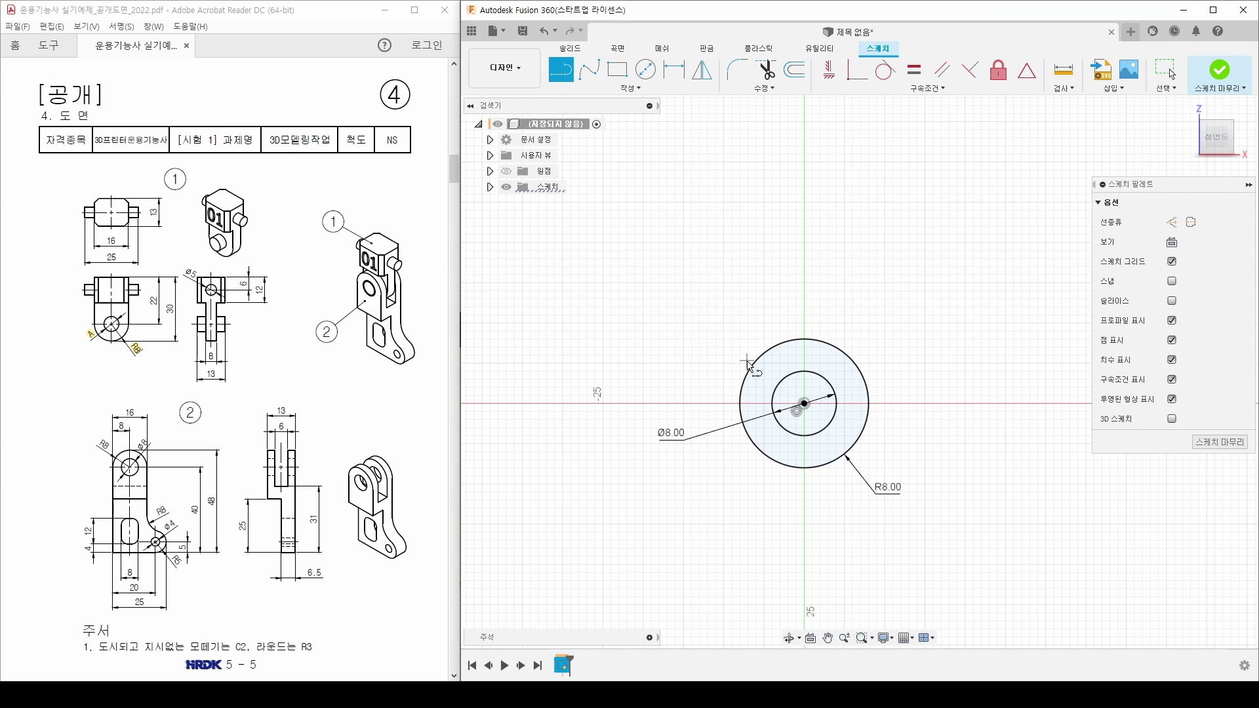
left_click(743, 388)
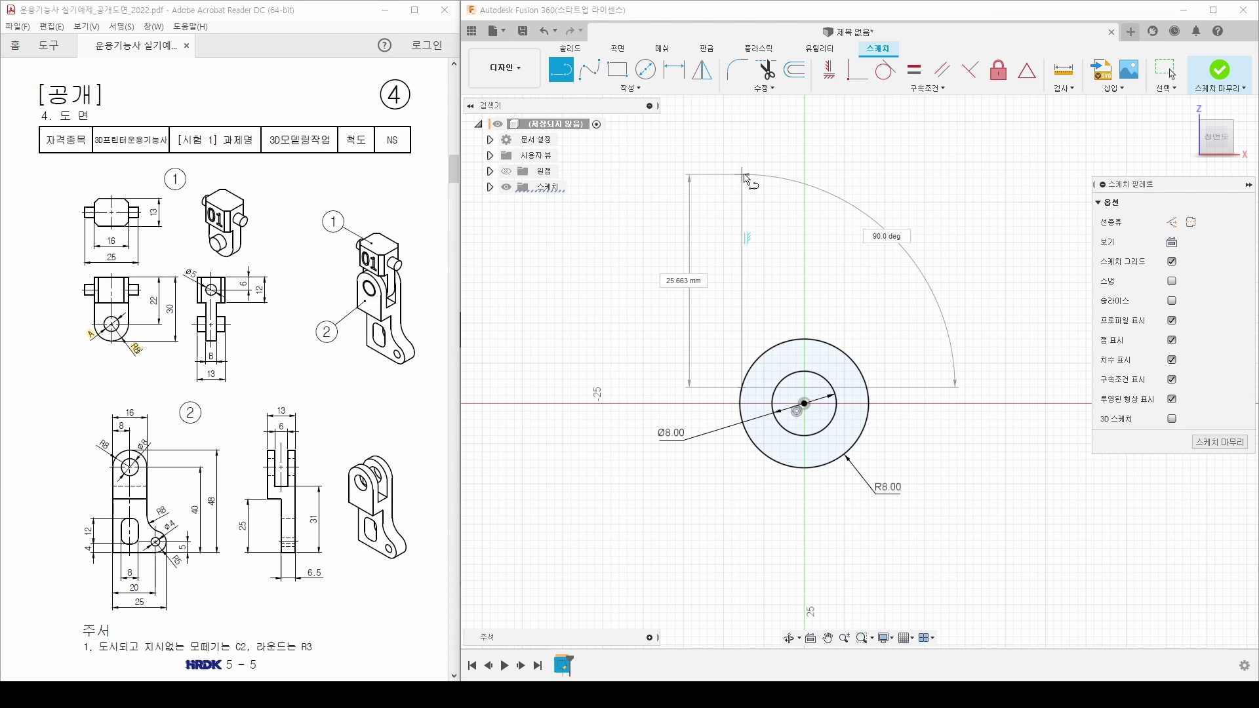
left_click(743, 174)
left_click(863, 174)
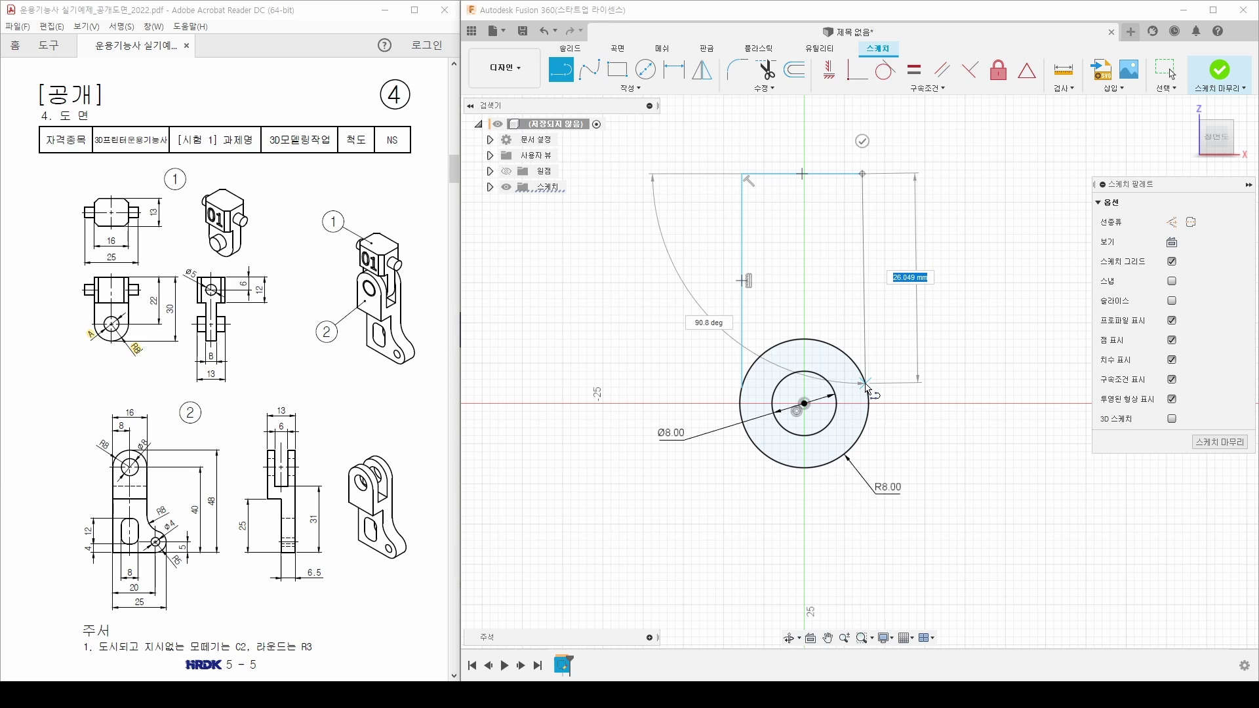
left_click(867, 383)
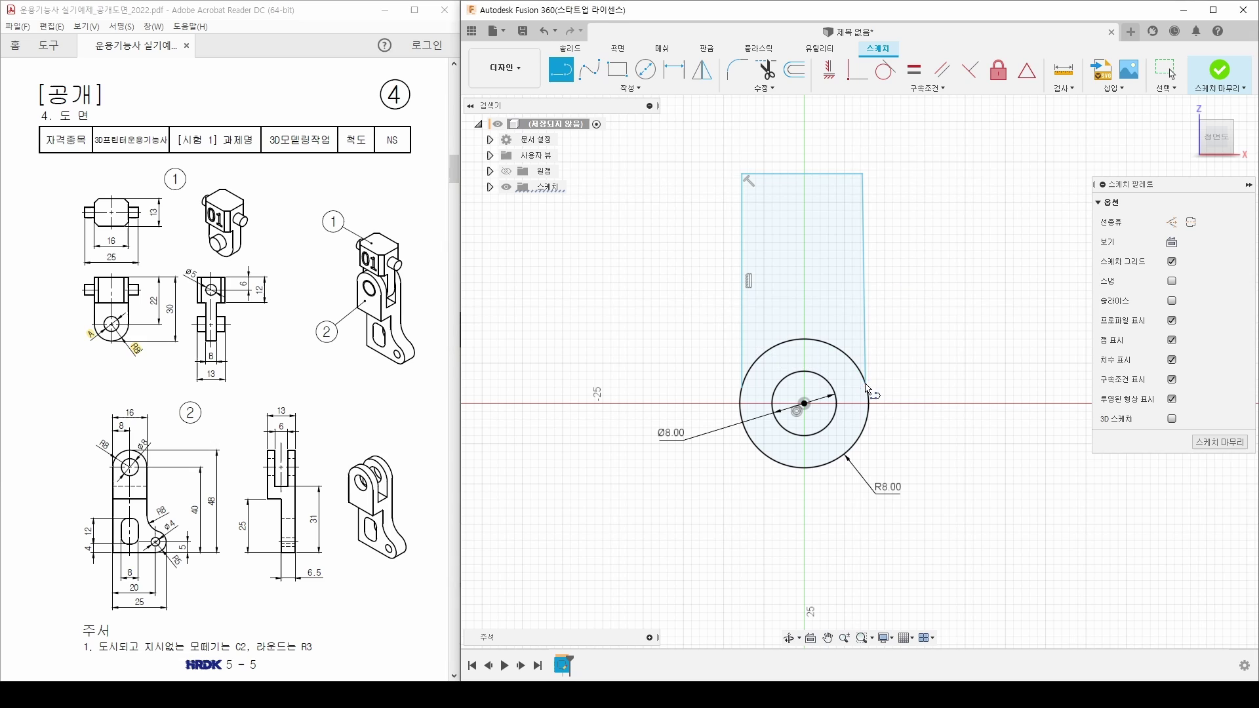
Step: Apply a vertical constraint to the right side line of the outline
left_click(830, 77)
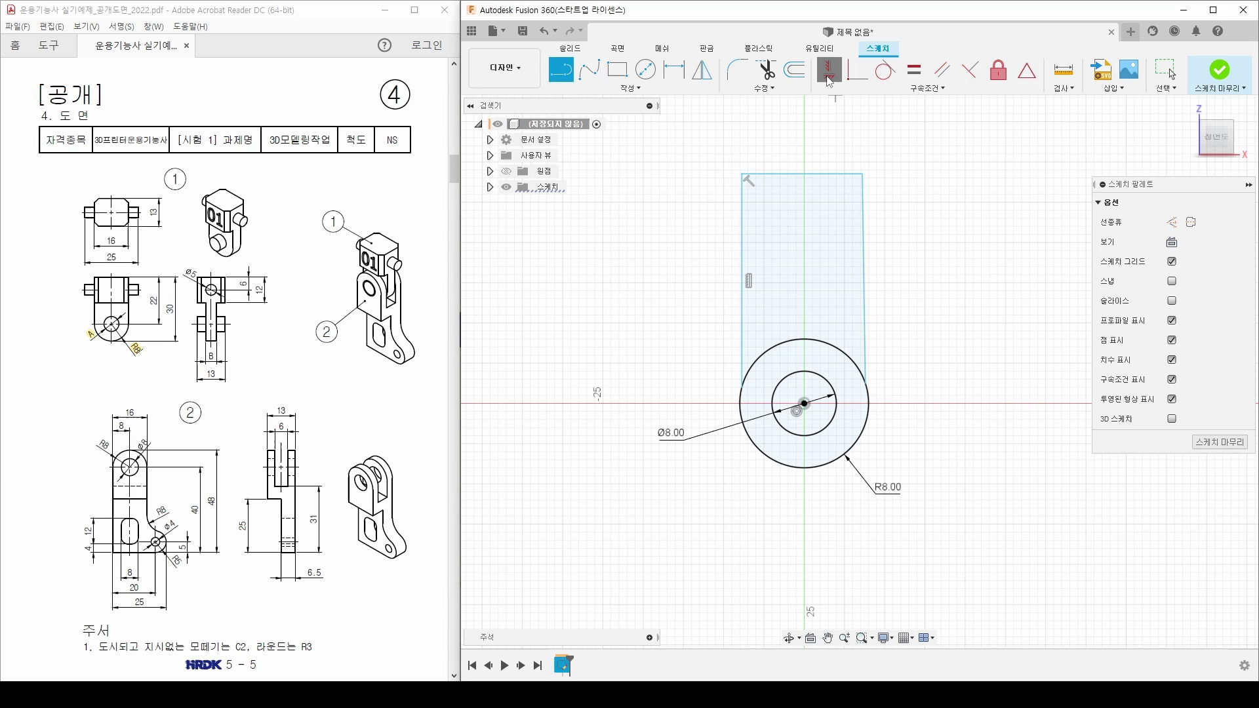
left_click(745, 220)
left_click(864, 220)
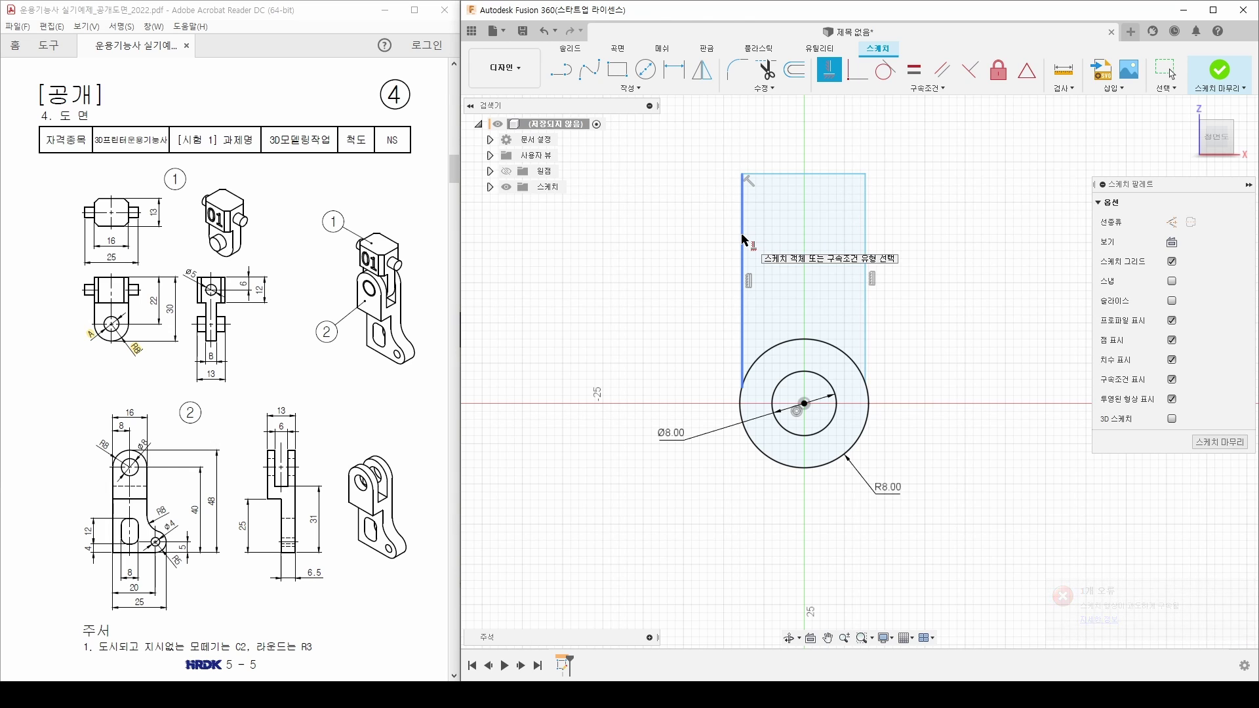
Step: Make both vertical side lines tangent to the outer circle
left_click(882, 78)
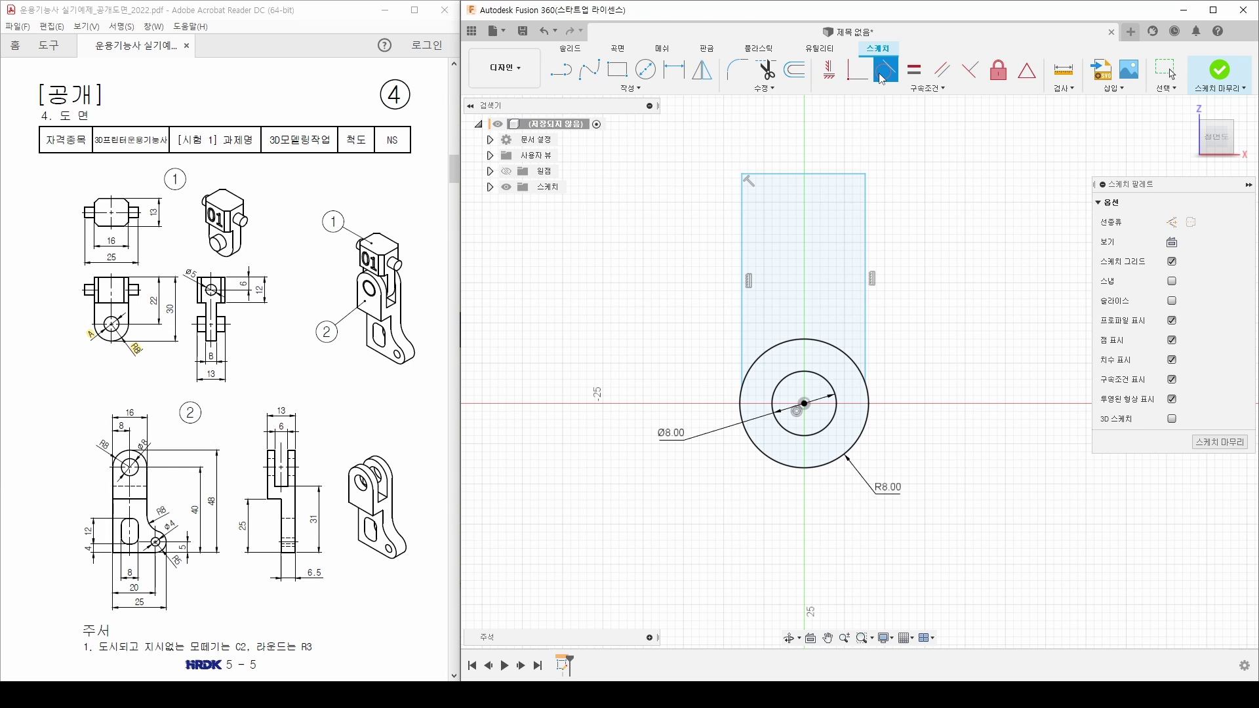
left_click(742, 321)
left_click(742, 407)
left_click(867, 367)
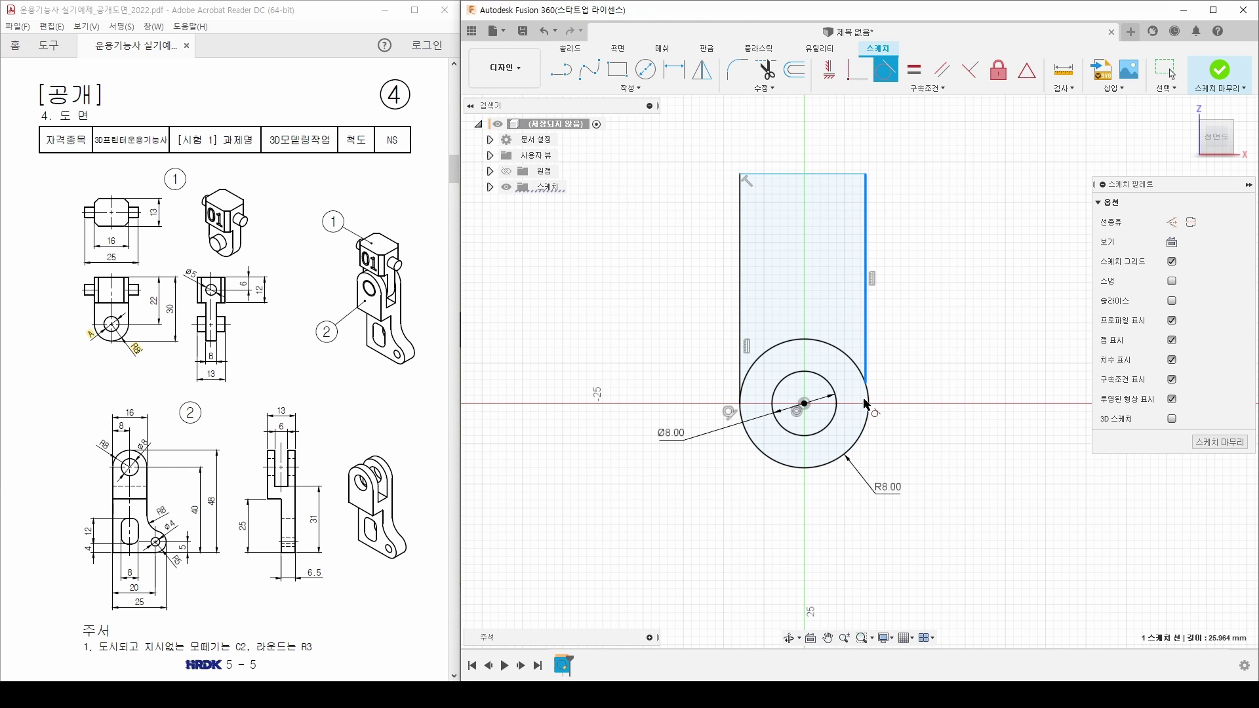
left_click(867, 408)
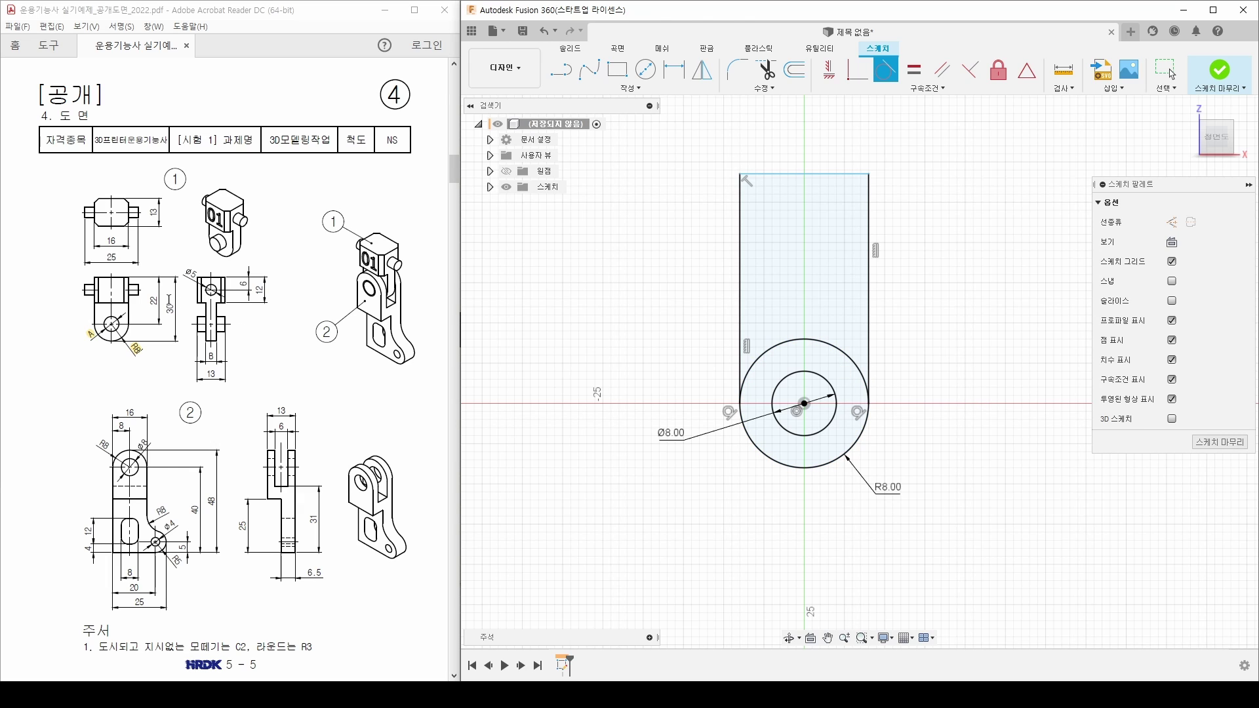
Step: Highlight the 22 dimension on part 1's front view in the PDF drawing
left_click(153, 297)
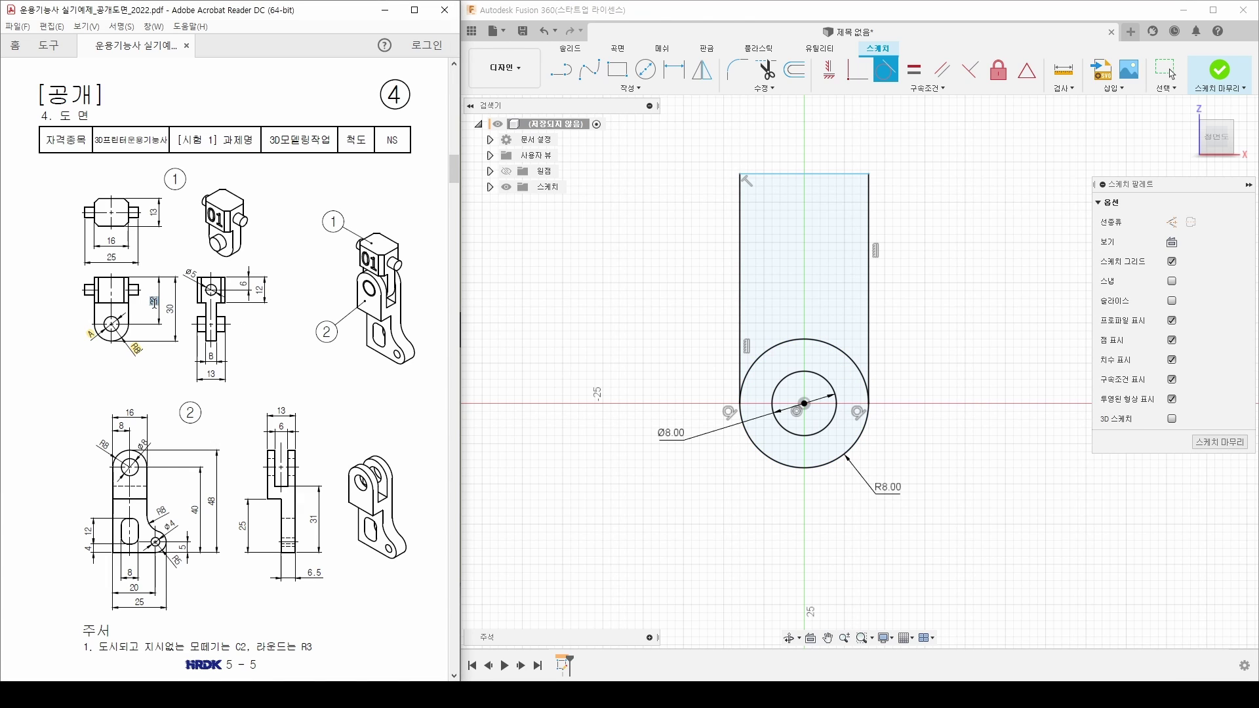
double_click(153, 302)
left_click(170, 282)
Step: Dimension the top line at 22 mm from the circle centre and trim the outer circle's upper arc inside the outline
left_click(670, 71)
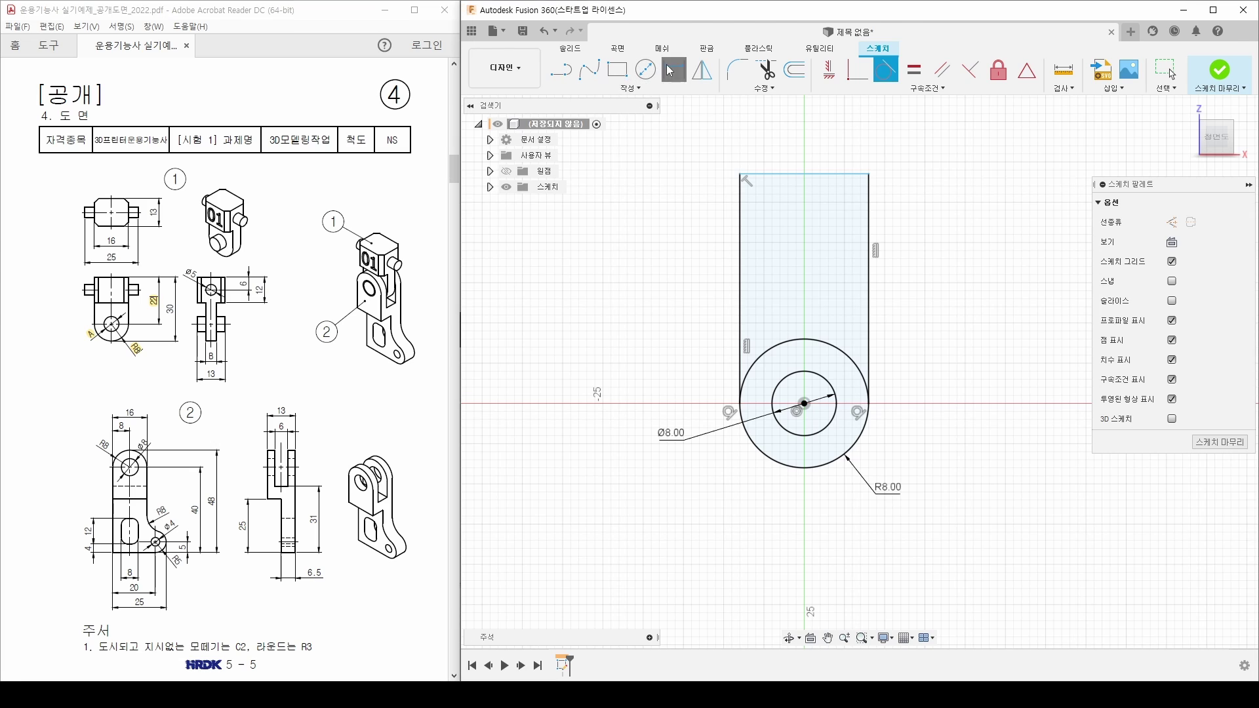
left_click(797, 174)
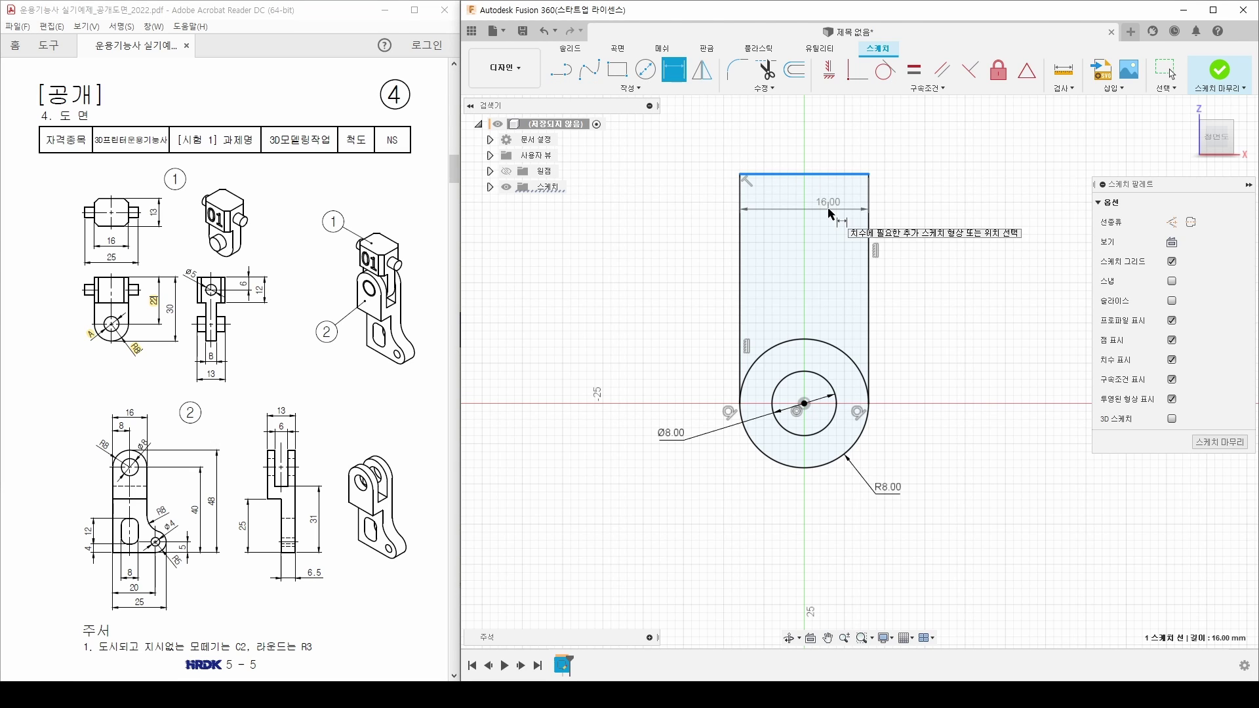
left_click(804, 403)
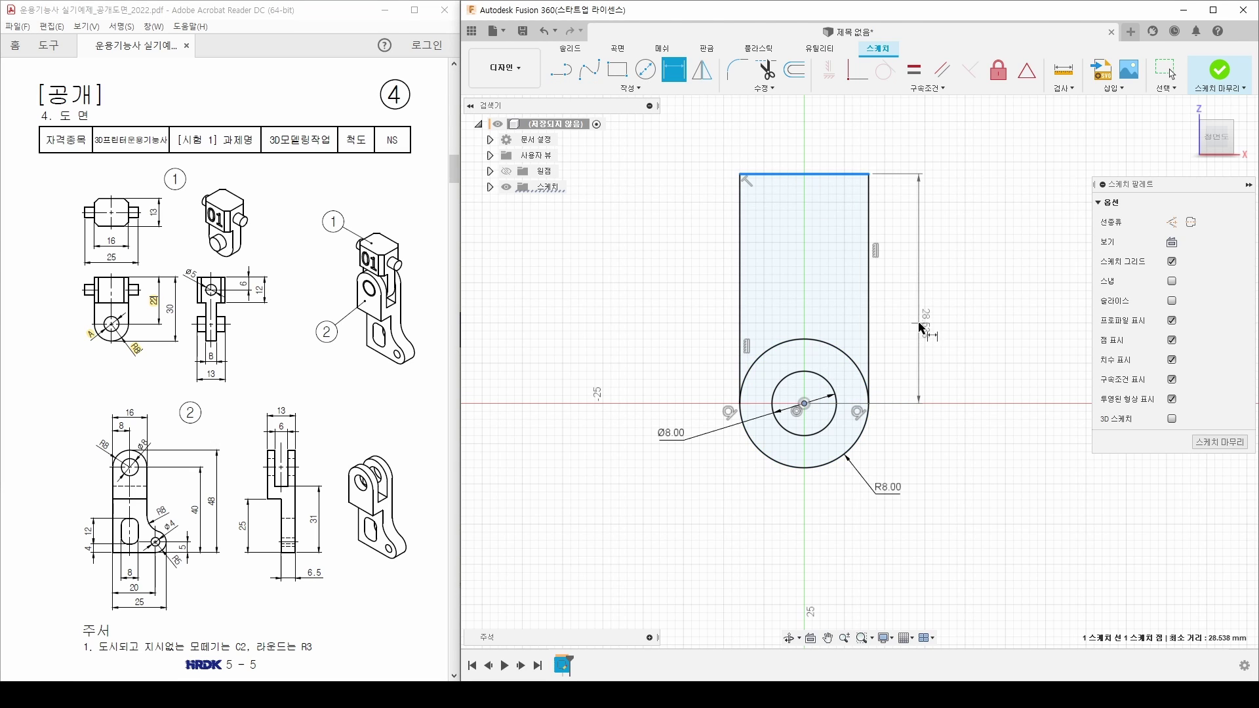
left_click(922, 328)
type("22")
key("Return")
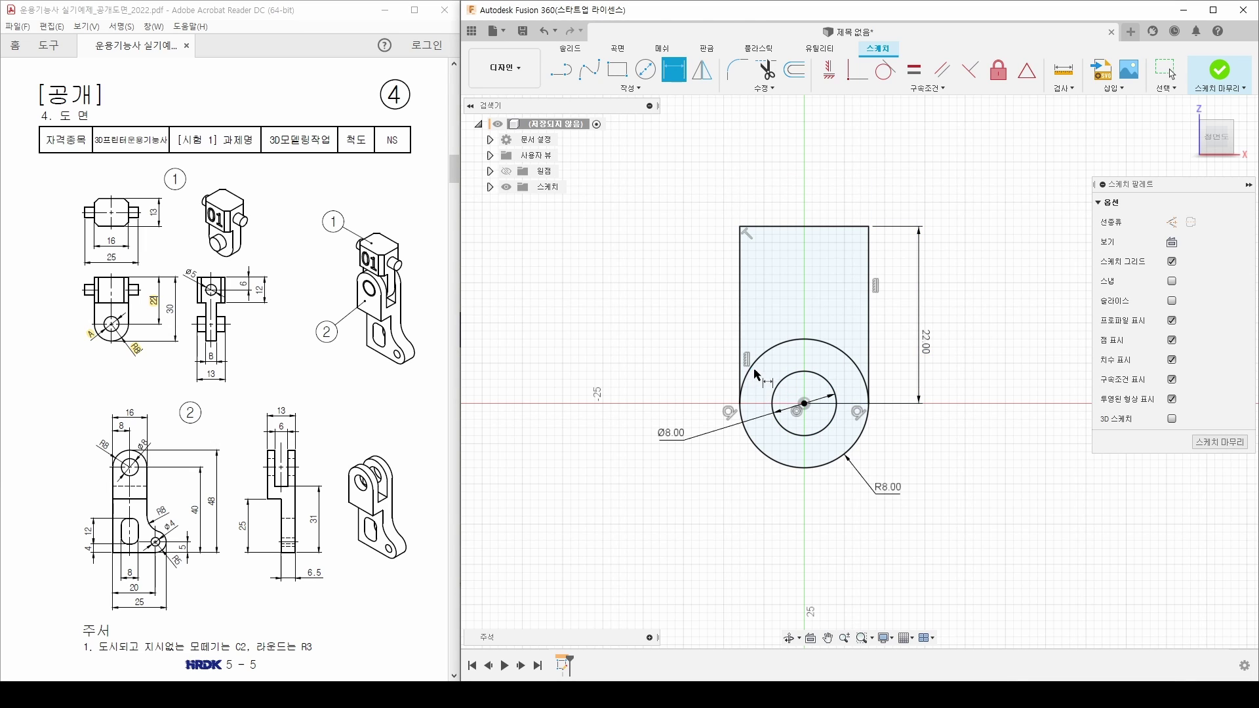
left_click(770, 73)
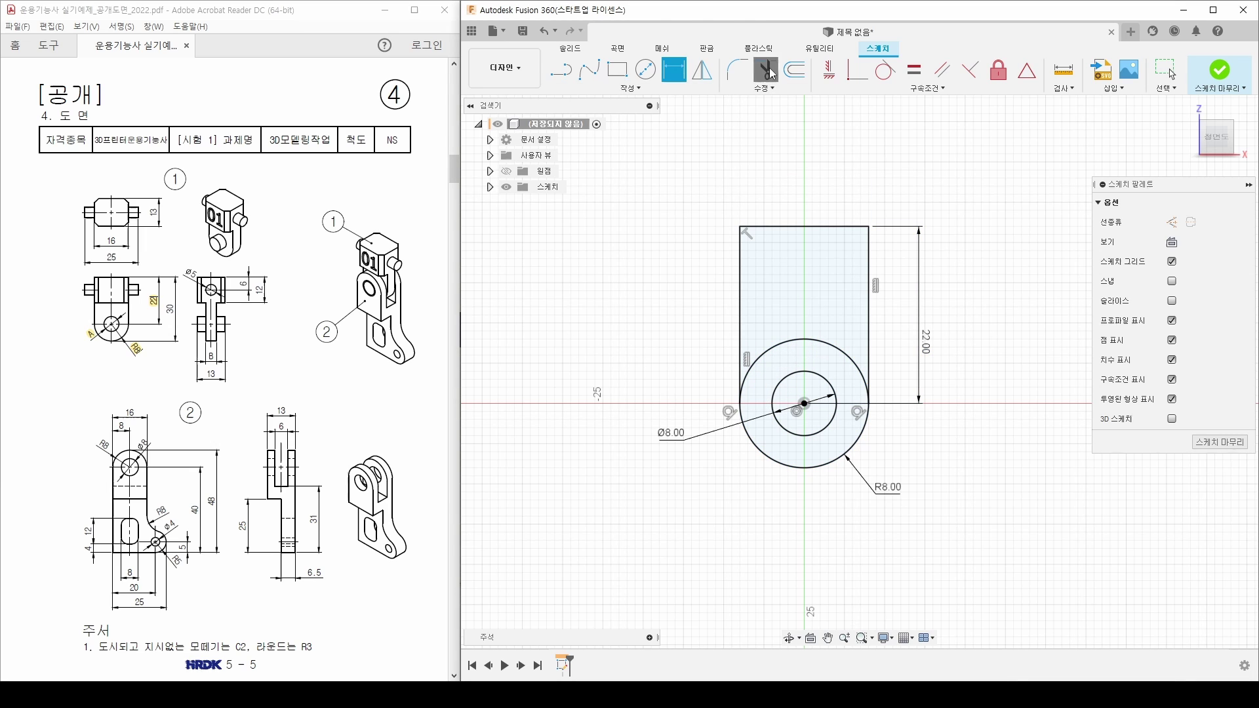
left_click(816, 341)
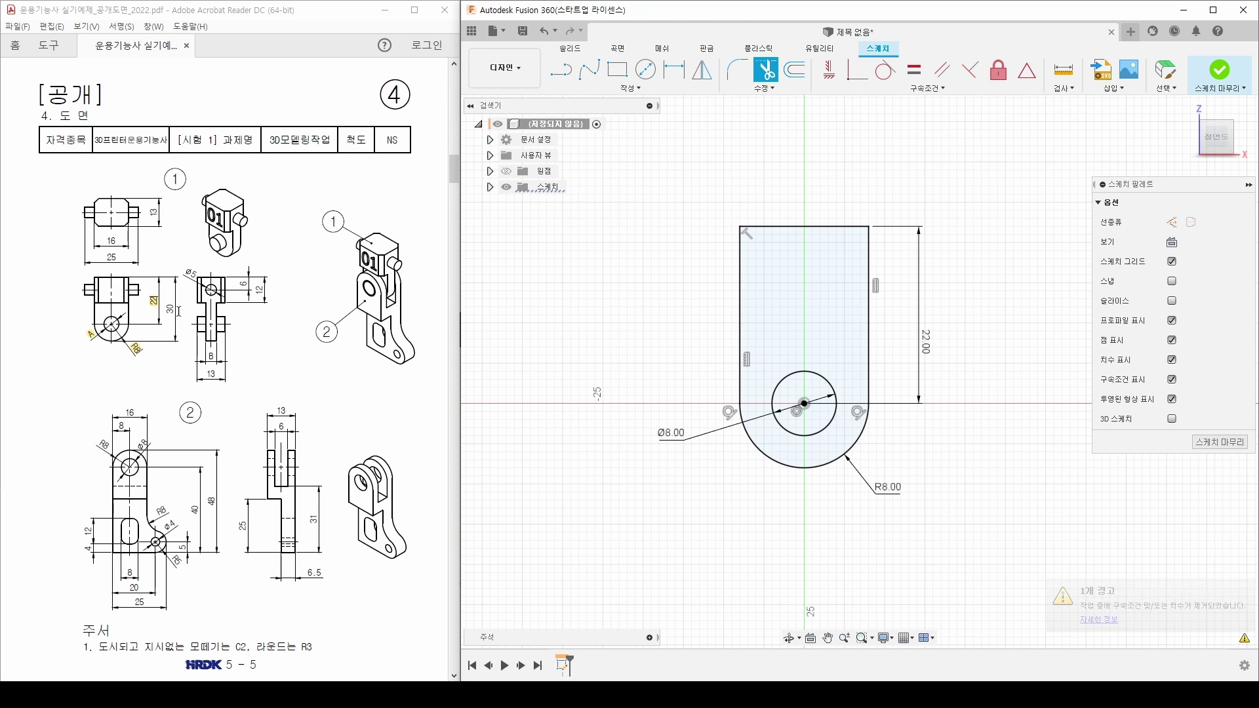
Step: Highlight the 30 dimension on part 1's front view in the PDF drawing
left_click(170, 306)
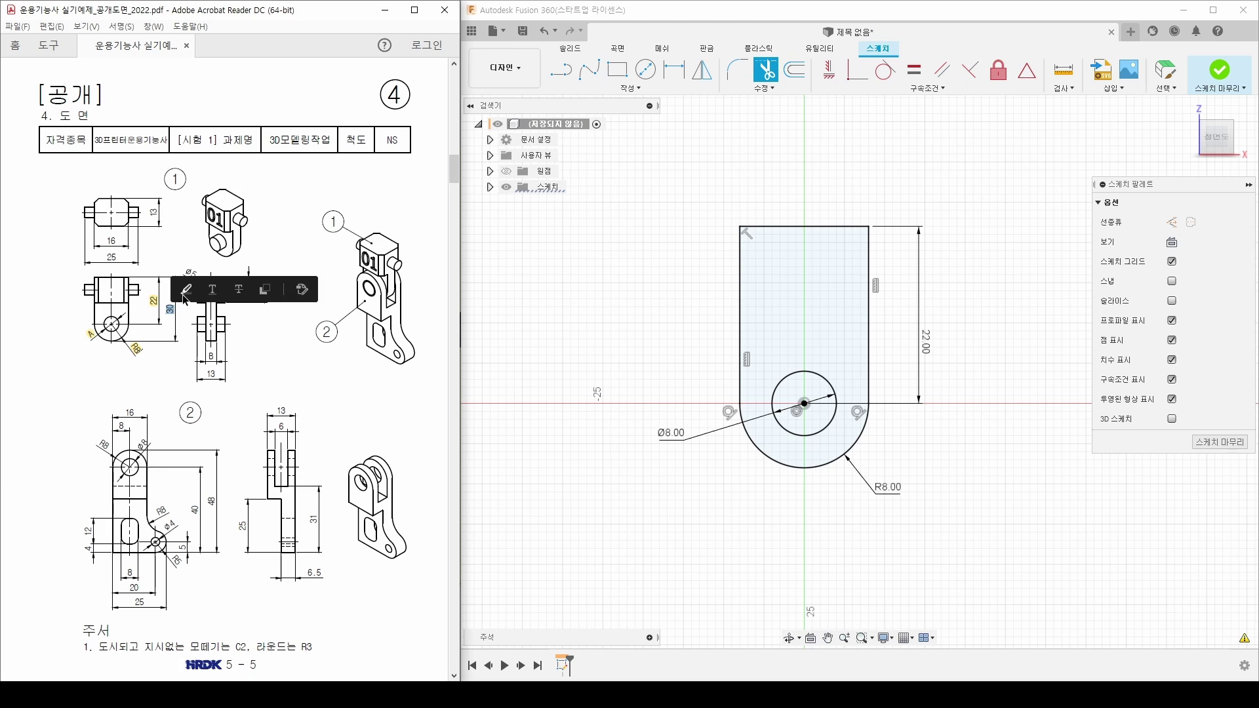
left_click(186, 296)
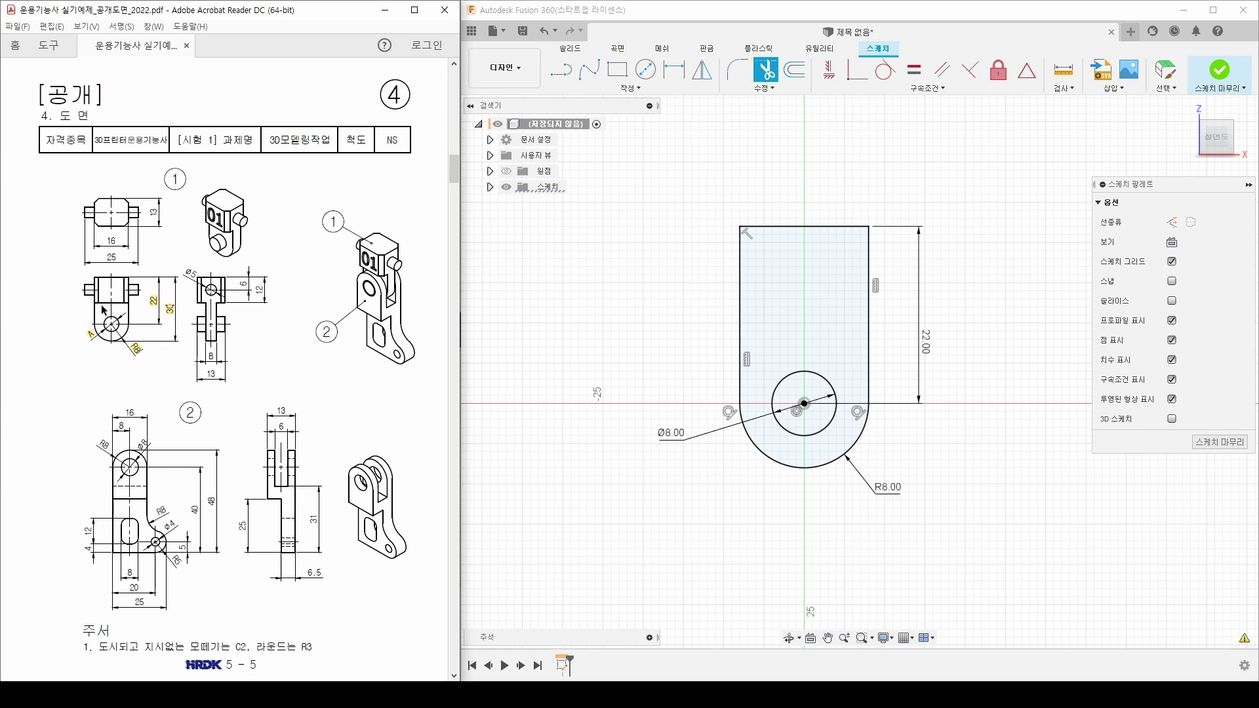
Step: Draw a line across the outline above the hole, joining both side lines, and constrain it horizontal
left_click(561, 69)
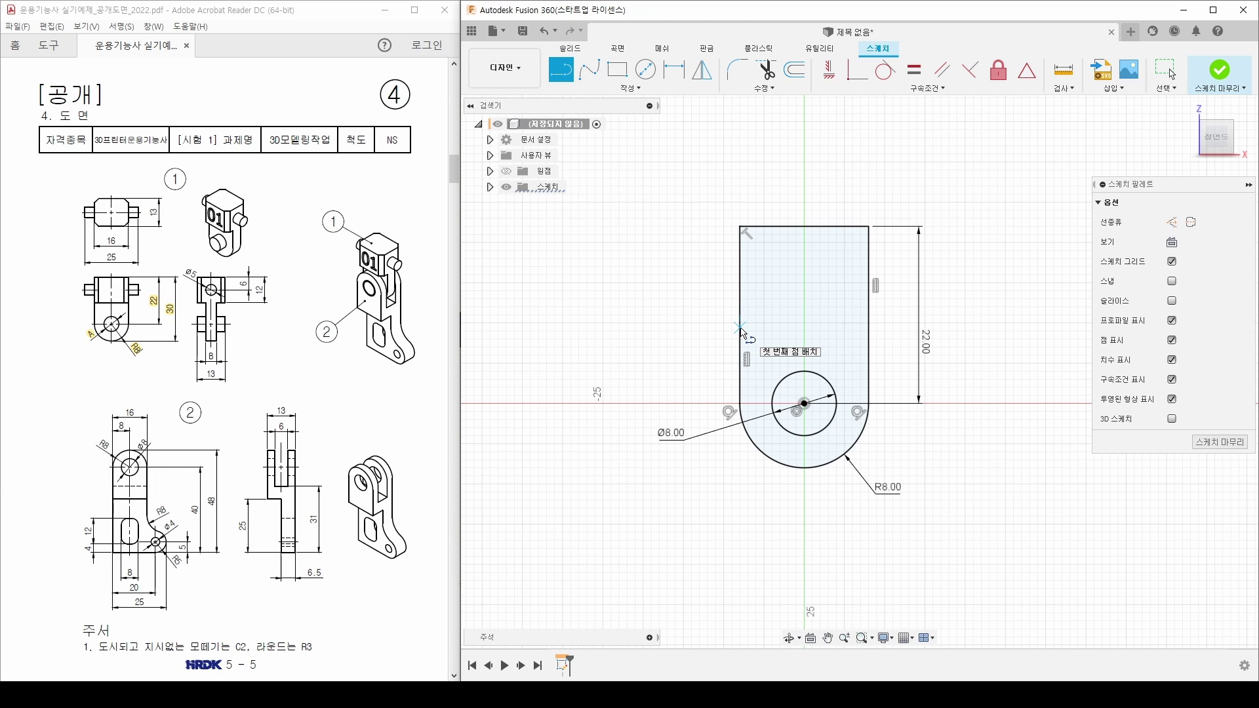
left_click(741, 328)
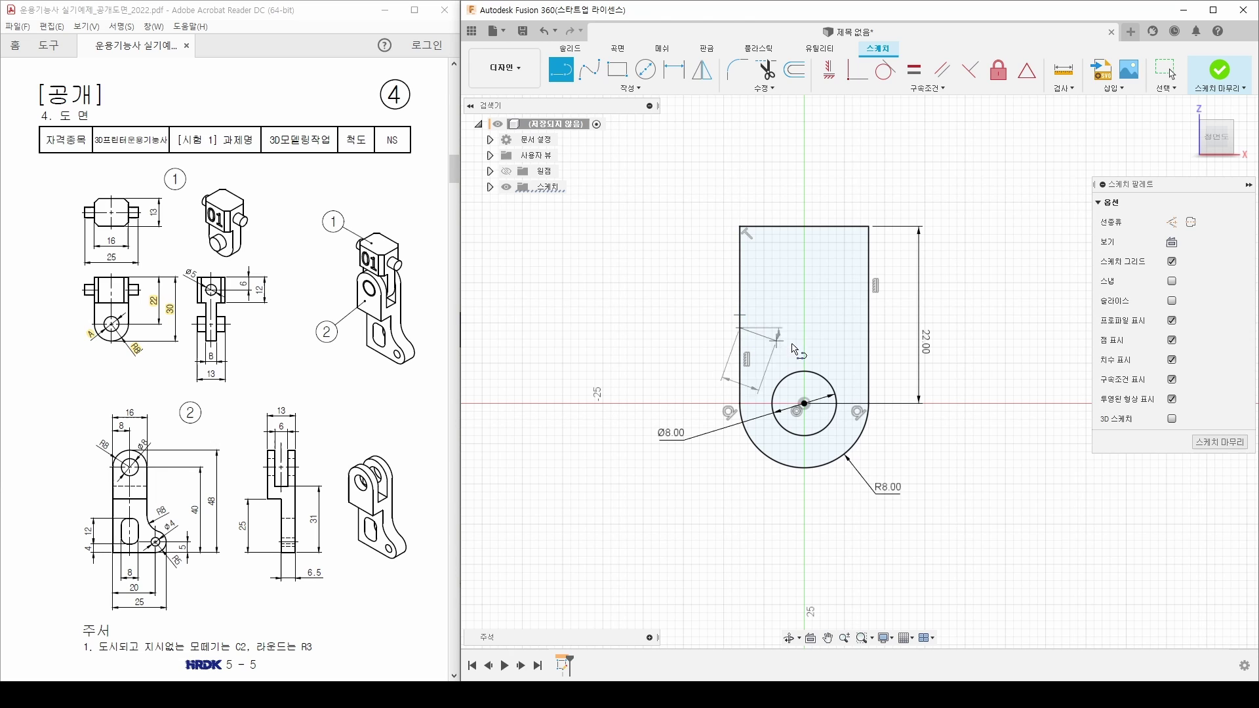
left_click(869, 335)
left_click(838, 78)
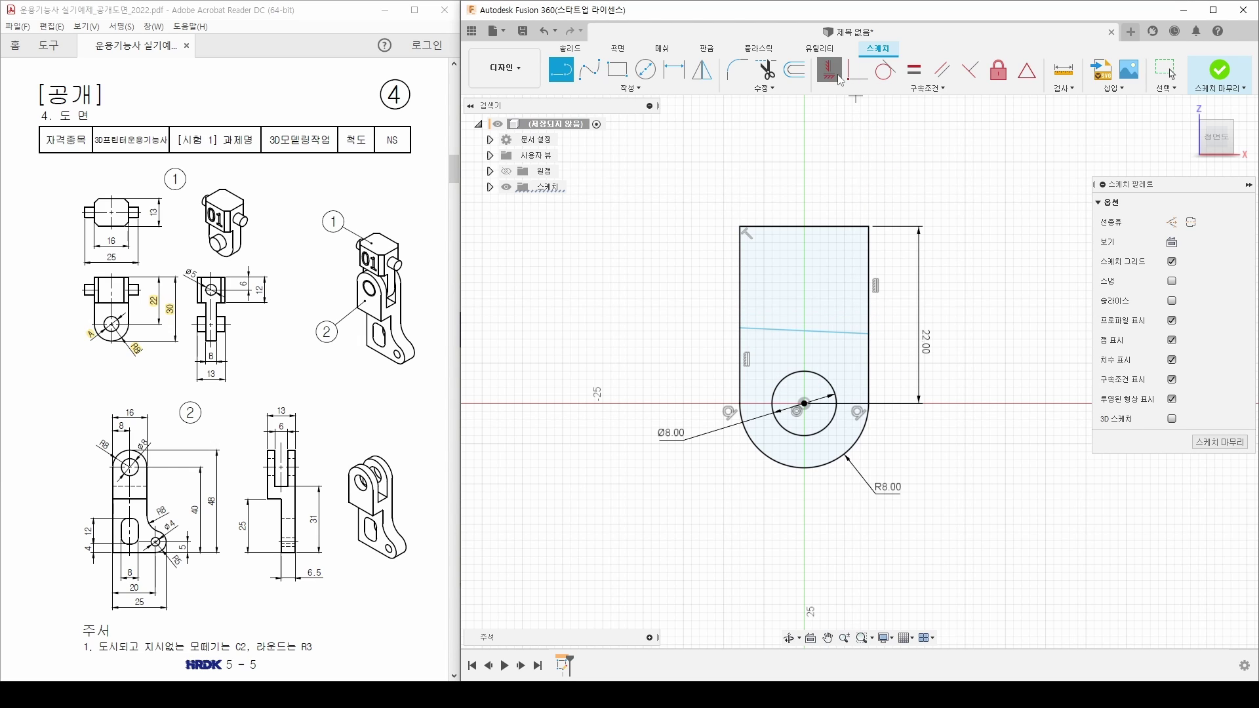
left_click(815, 331)
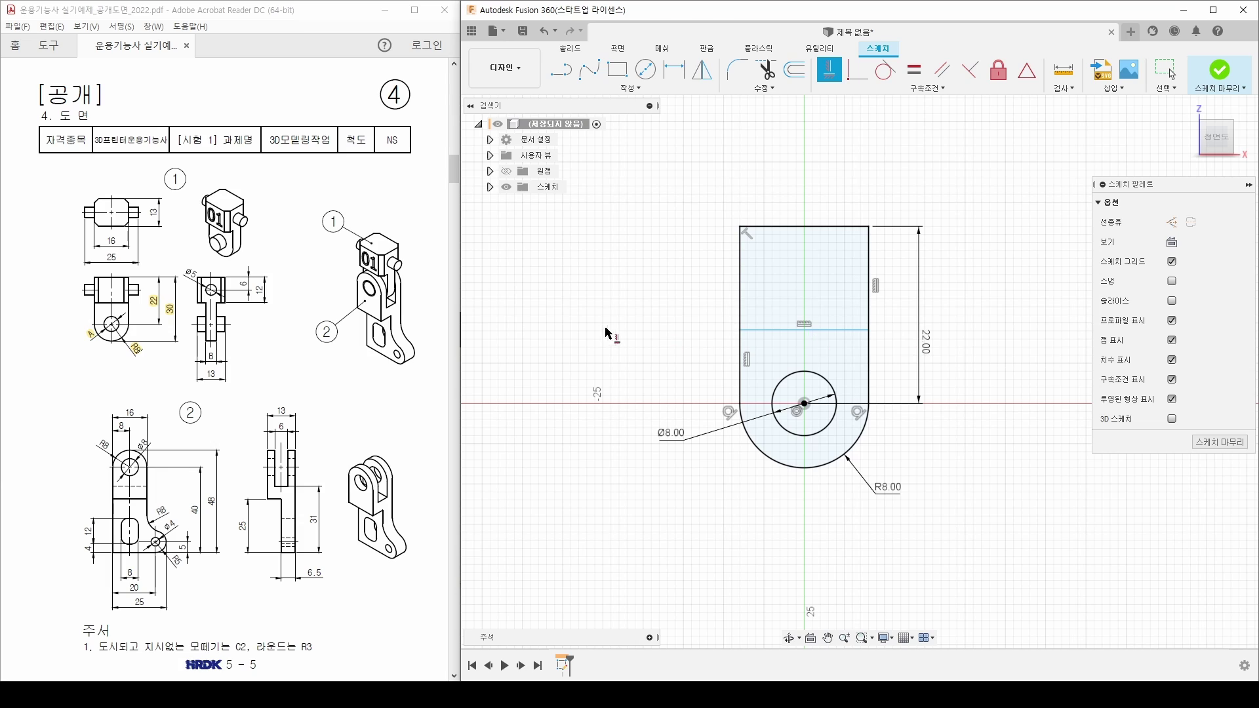
key("Escape")
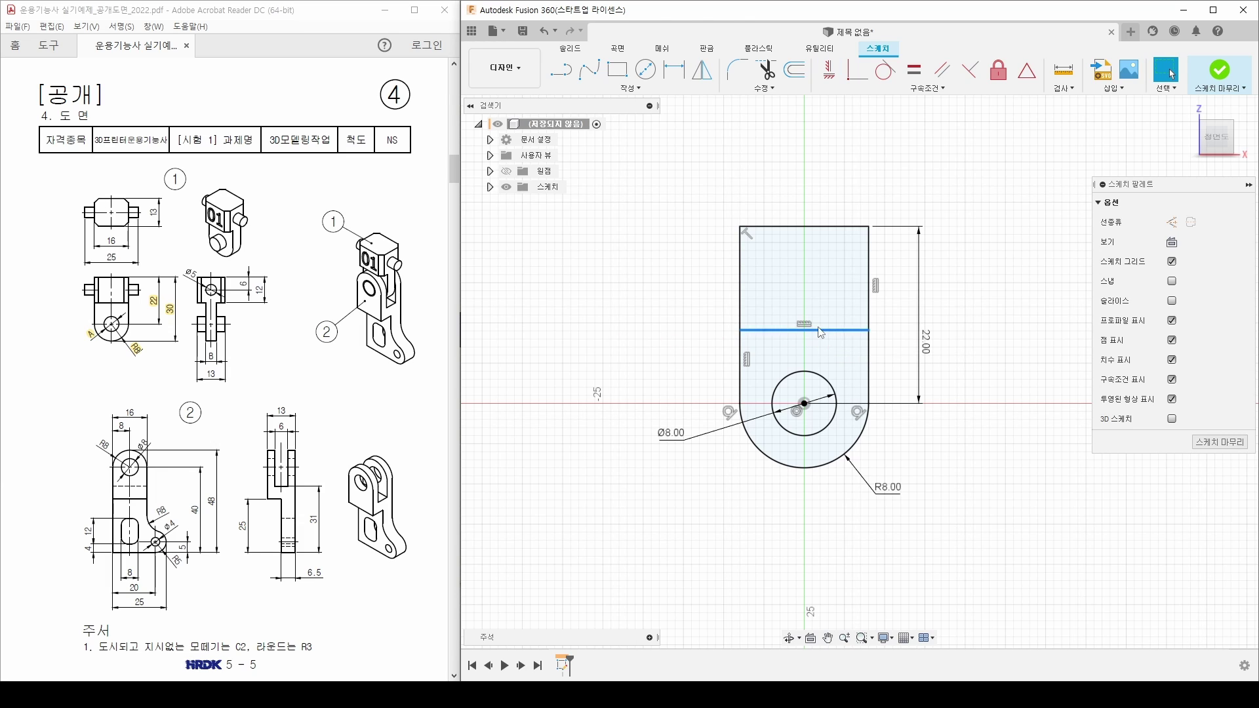
left_click(821, 330)
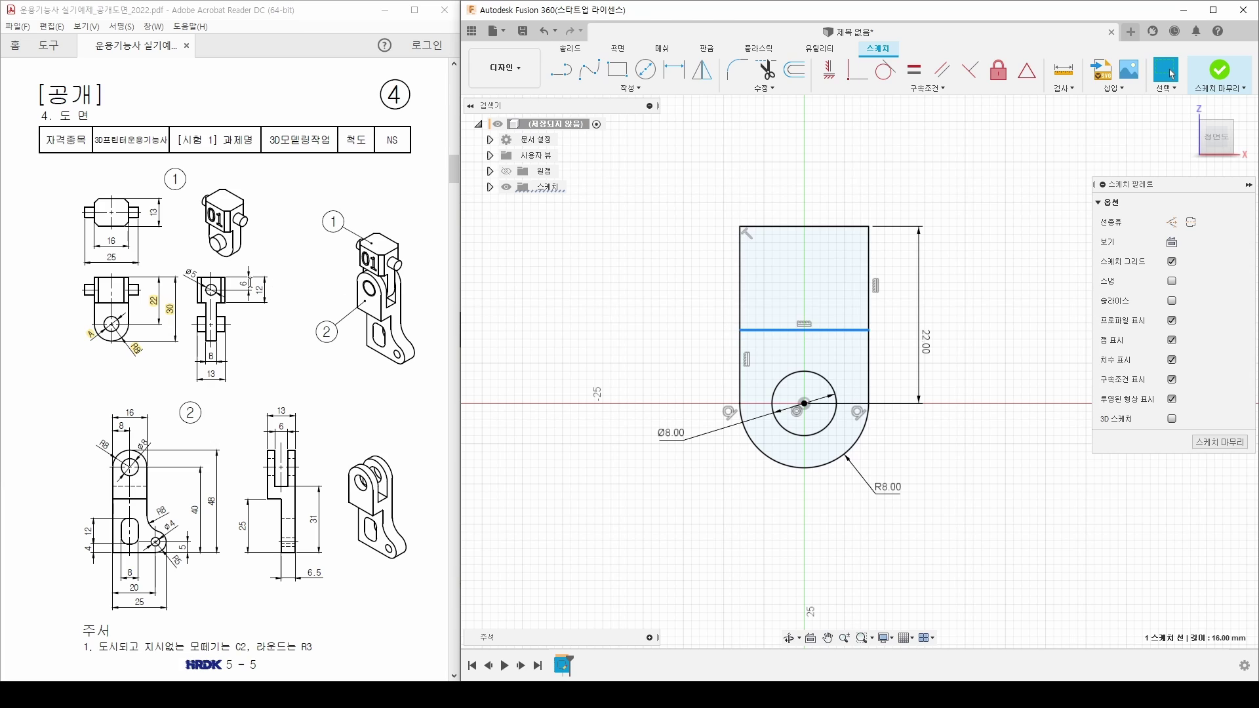
Step: Highlight the 12 dimension on part 1's side view in the PDF drawing and dimension the dividing line 12 mm below the top line
left_click_drag(256, 283, 256, 298)
left_click(266, 271)
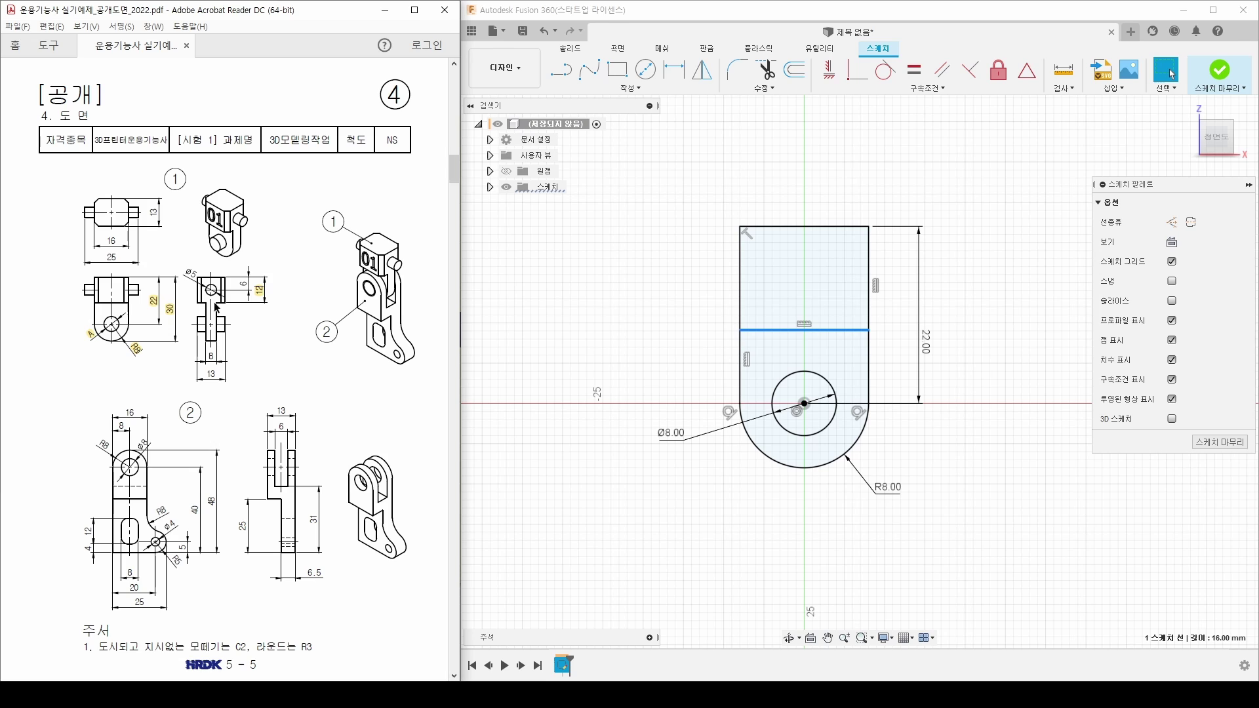
left_click(800, 142)
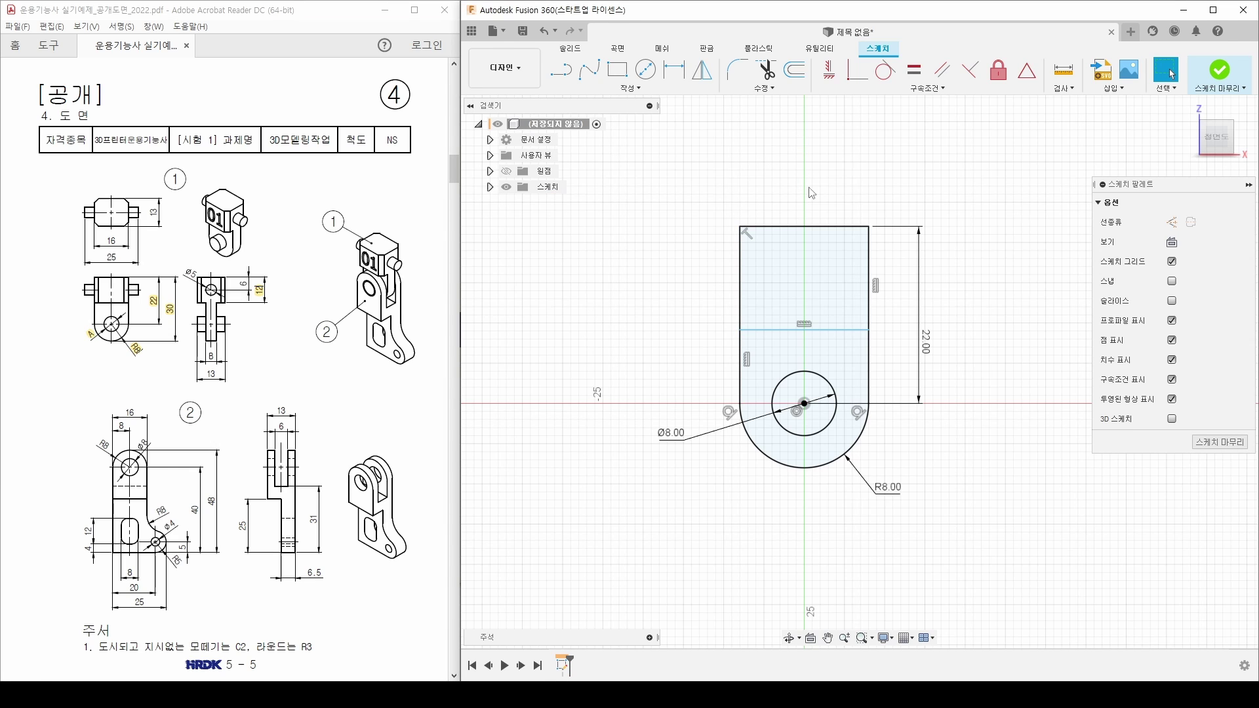
key("d")
left_click(828, 226)
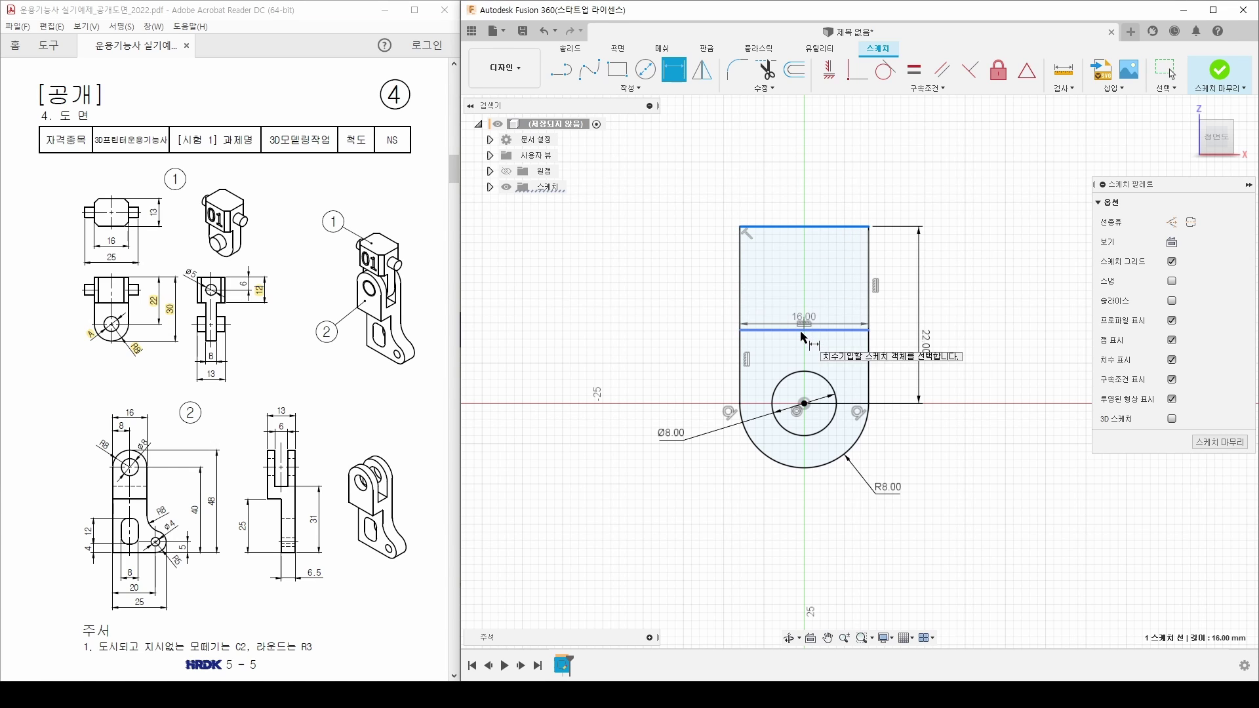
left_click(802, 332)
left_click(959, 286)
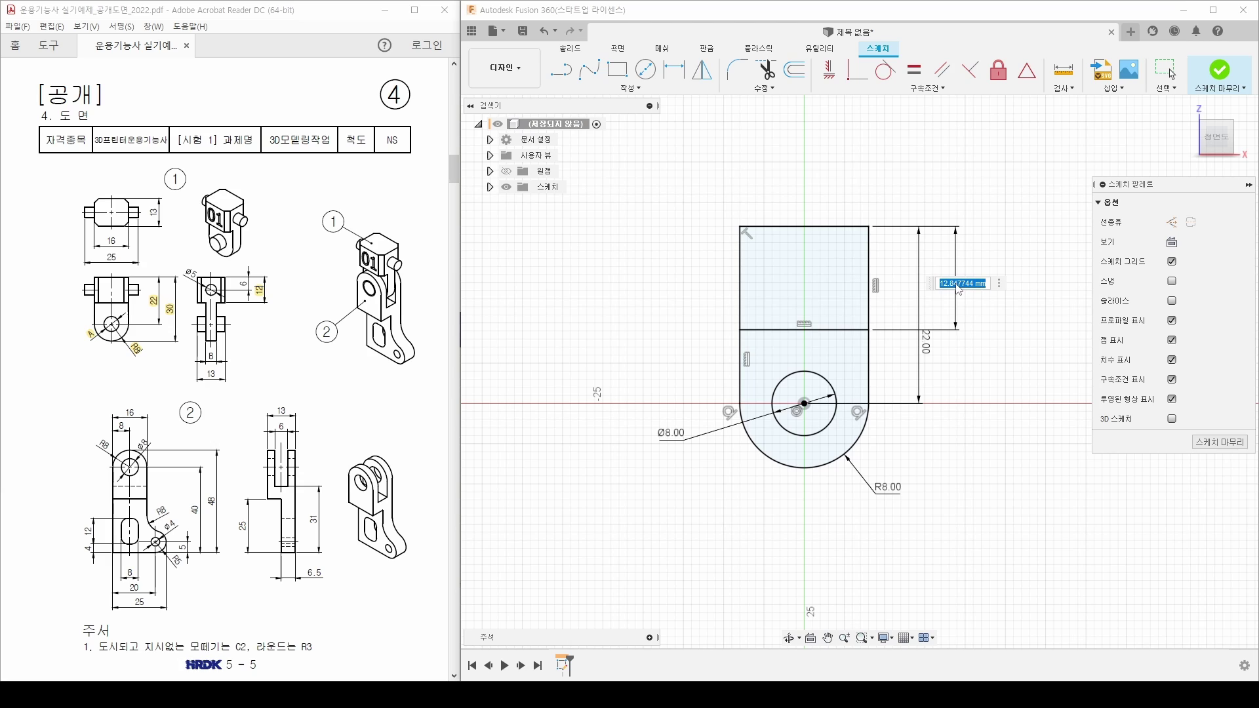
type("12")
key("Return")
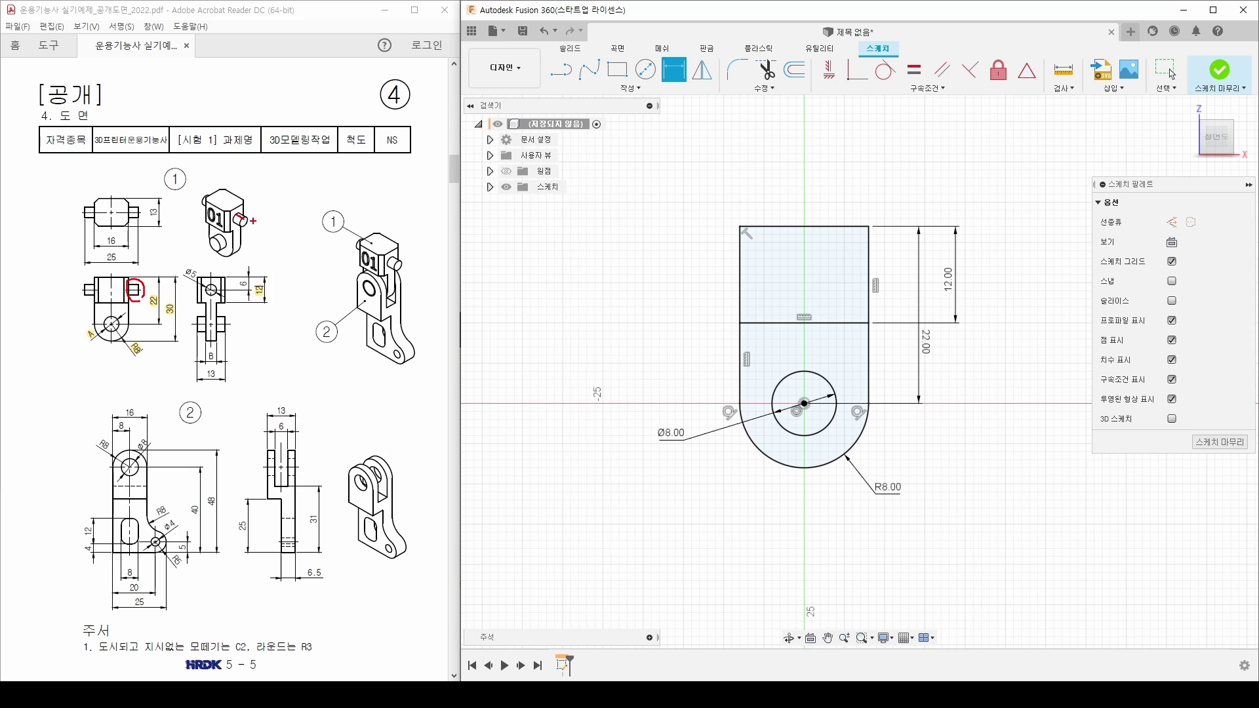
left_click_drag(252, 221, 241, 221)
mouse_move(778, 452)
left_mouse_down()
mouse_move(715, 156)
mouse_move(956, 351)
mouse_move(831, 445)
left_mouse_up()
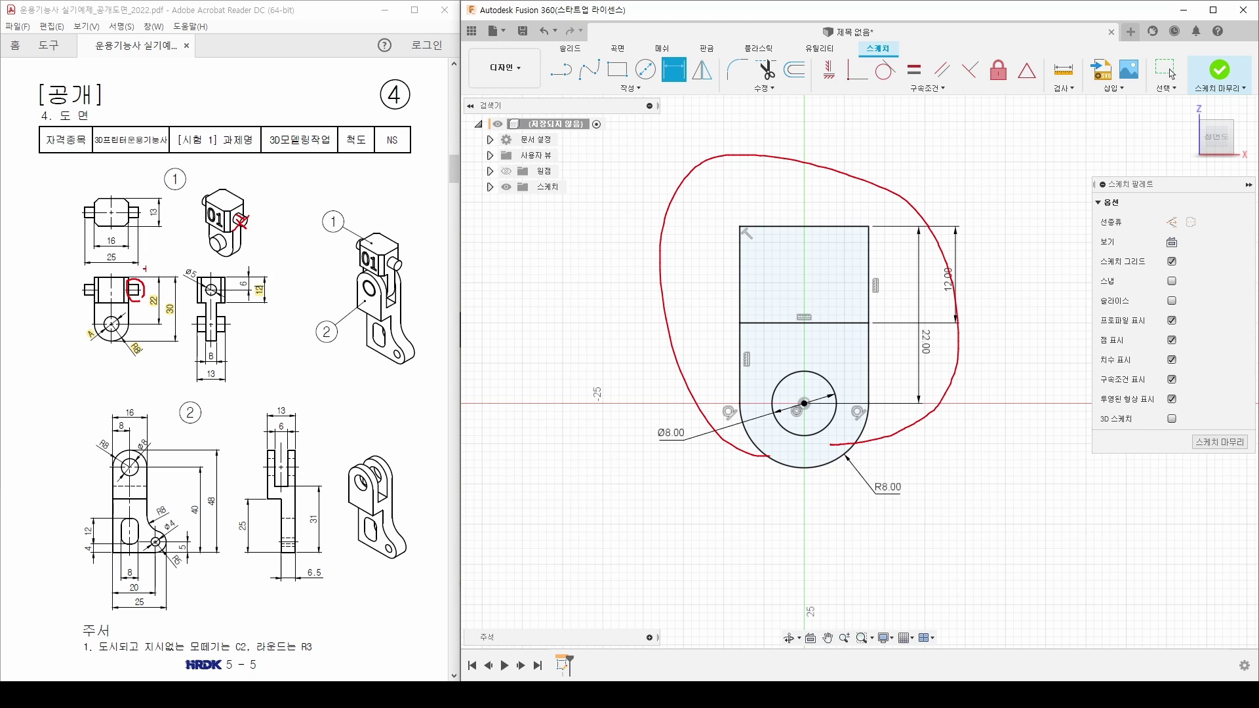
key("Escape")
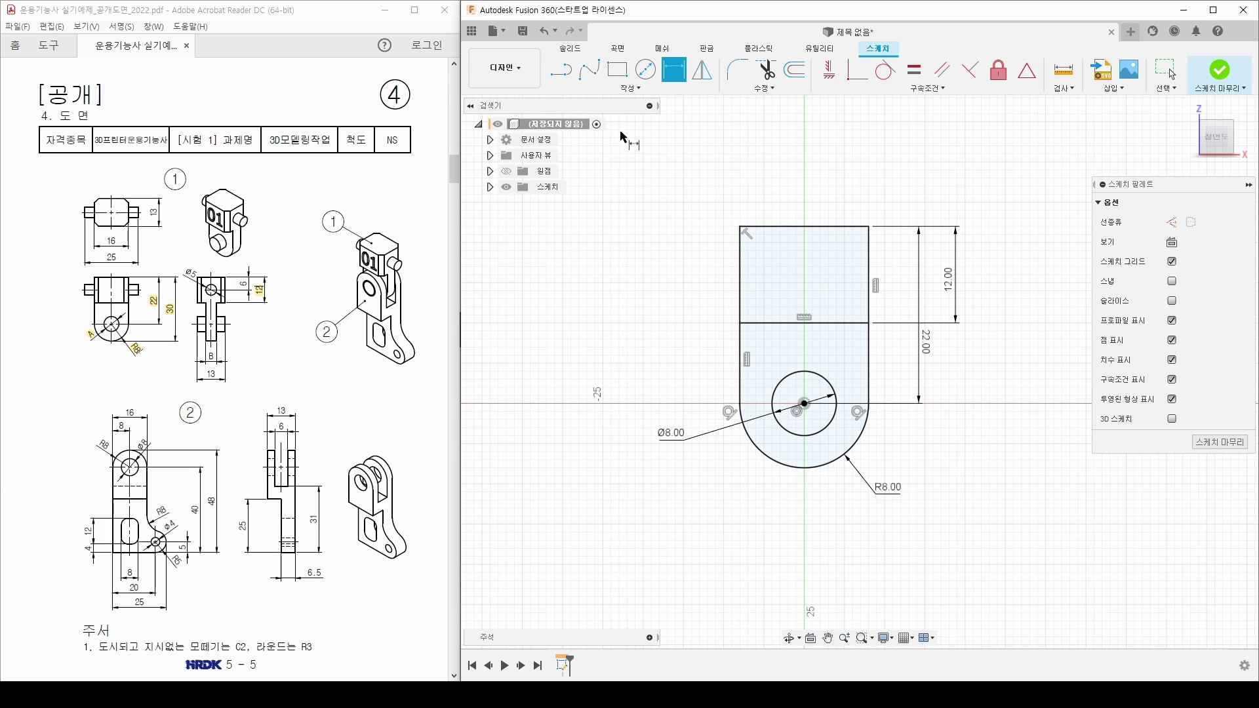
Step: Draw a small rectangle about 3.7 mm wide projecting outward from the upper part of the profile's right side line
left_click(617, 69)
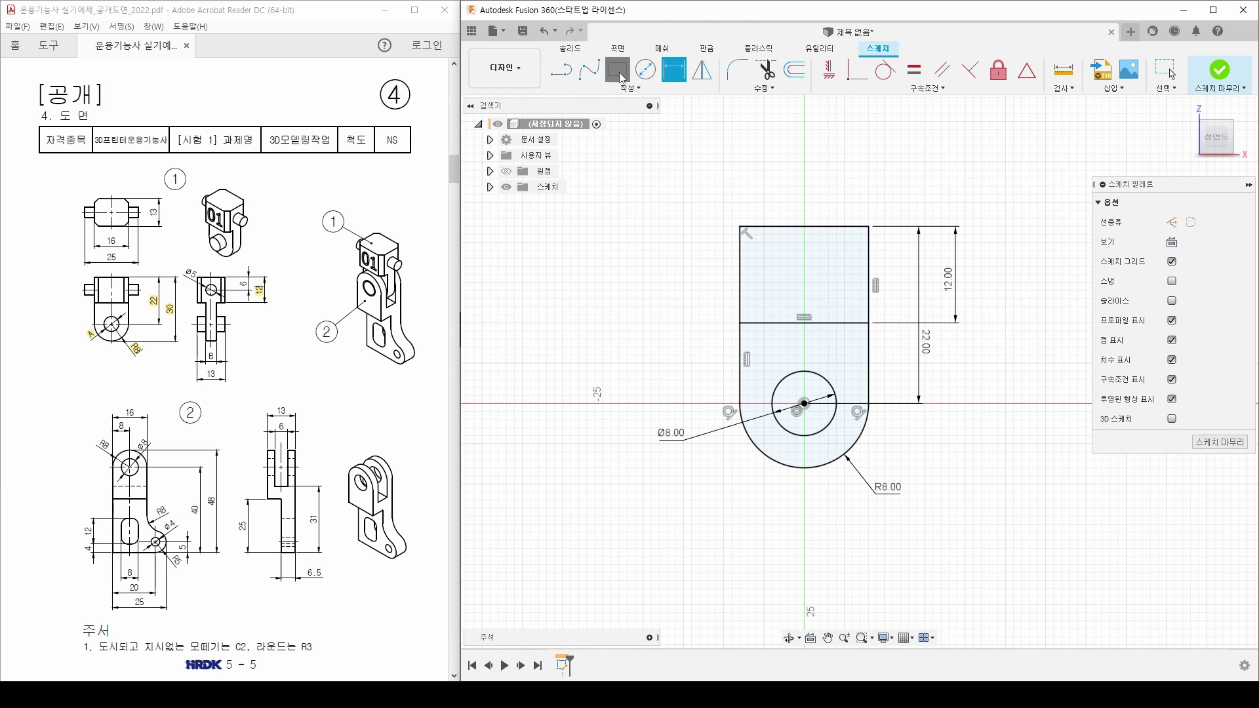
left_click(869, 248)
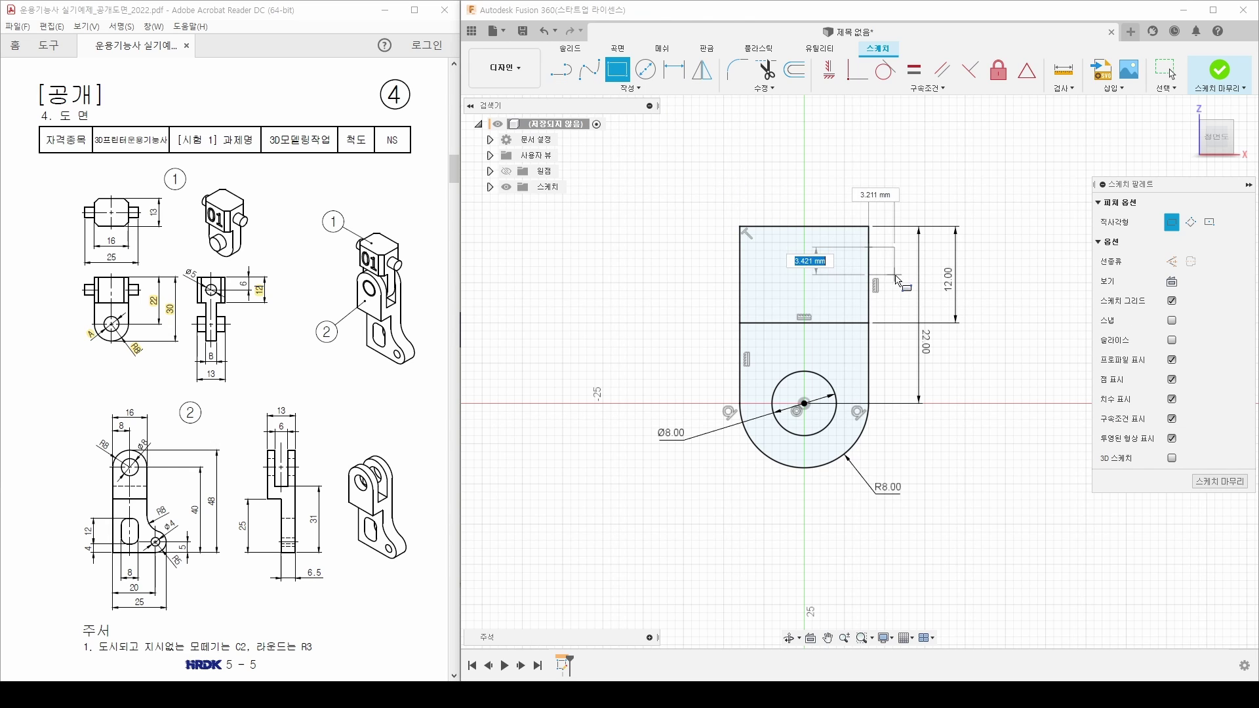
left_click(898, 279)
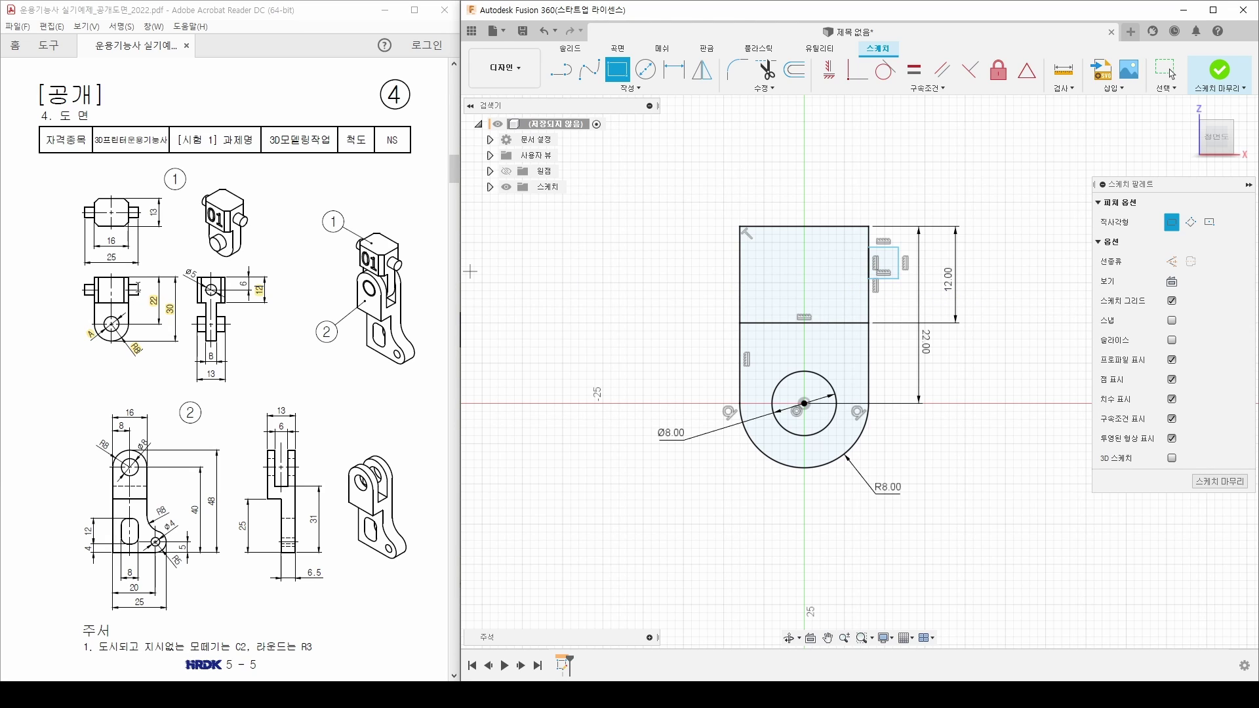
Step: Check the 25 and 16 widths in the PDF drawing and dimension the small rectangle's width as (25-16)/2
double_click(111, 257)
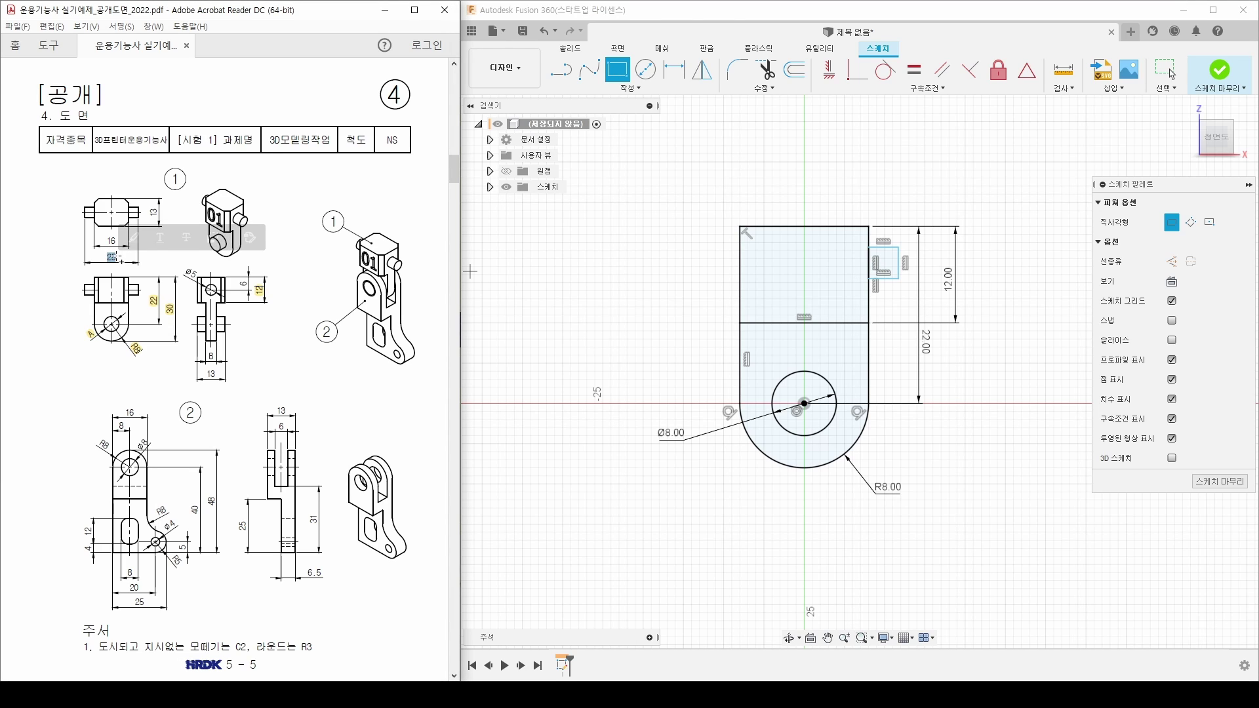
left_click_drag(107, 241, 116, 241)
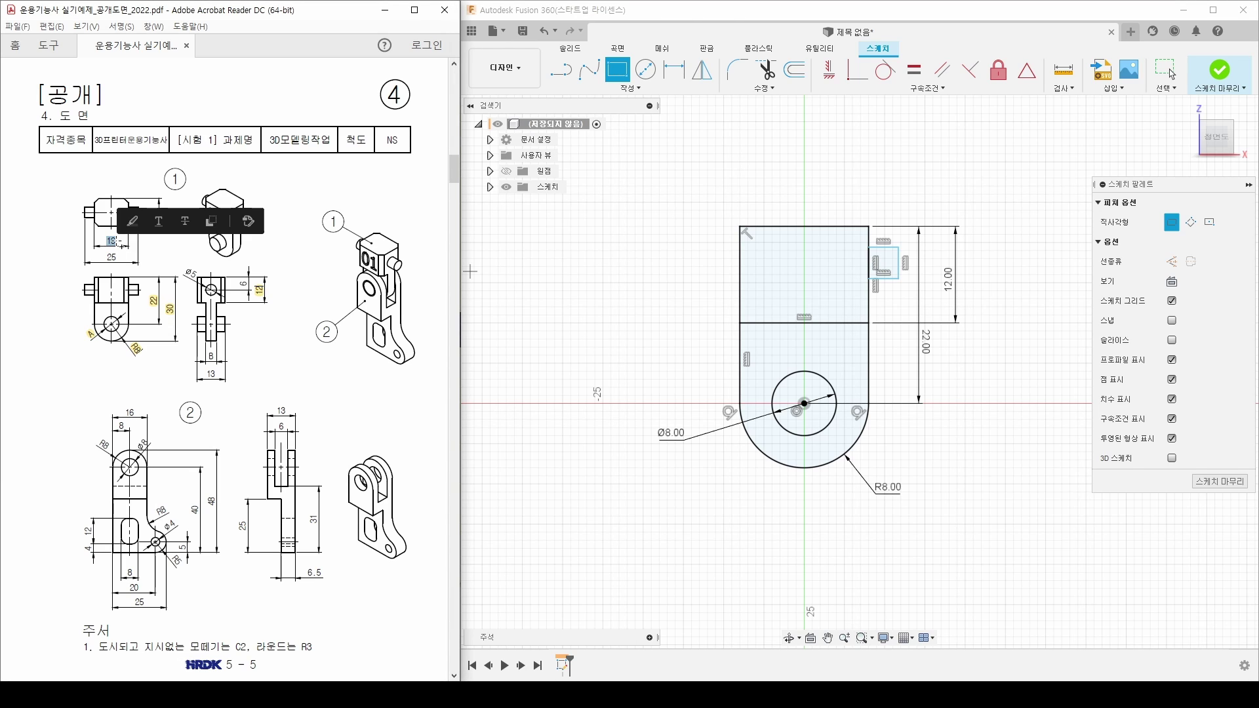
left_click(145, 259)
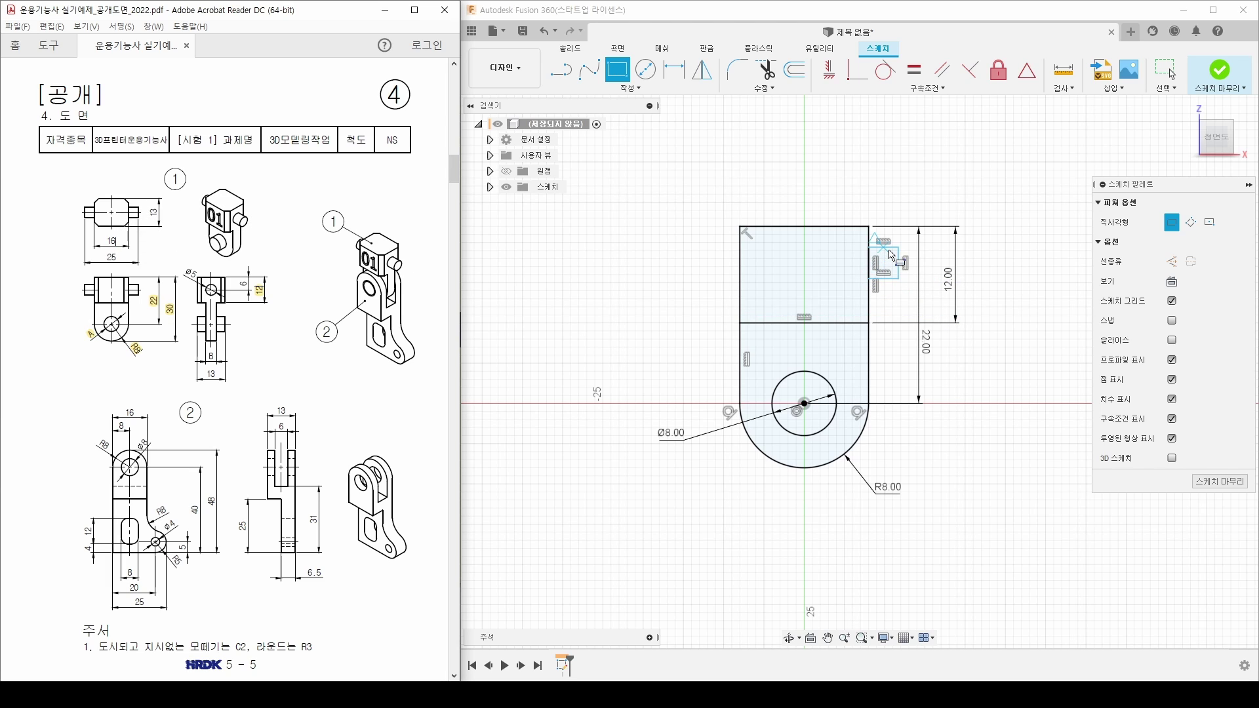
key("Escape")
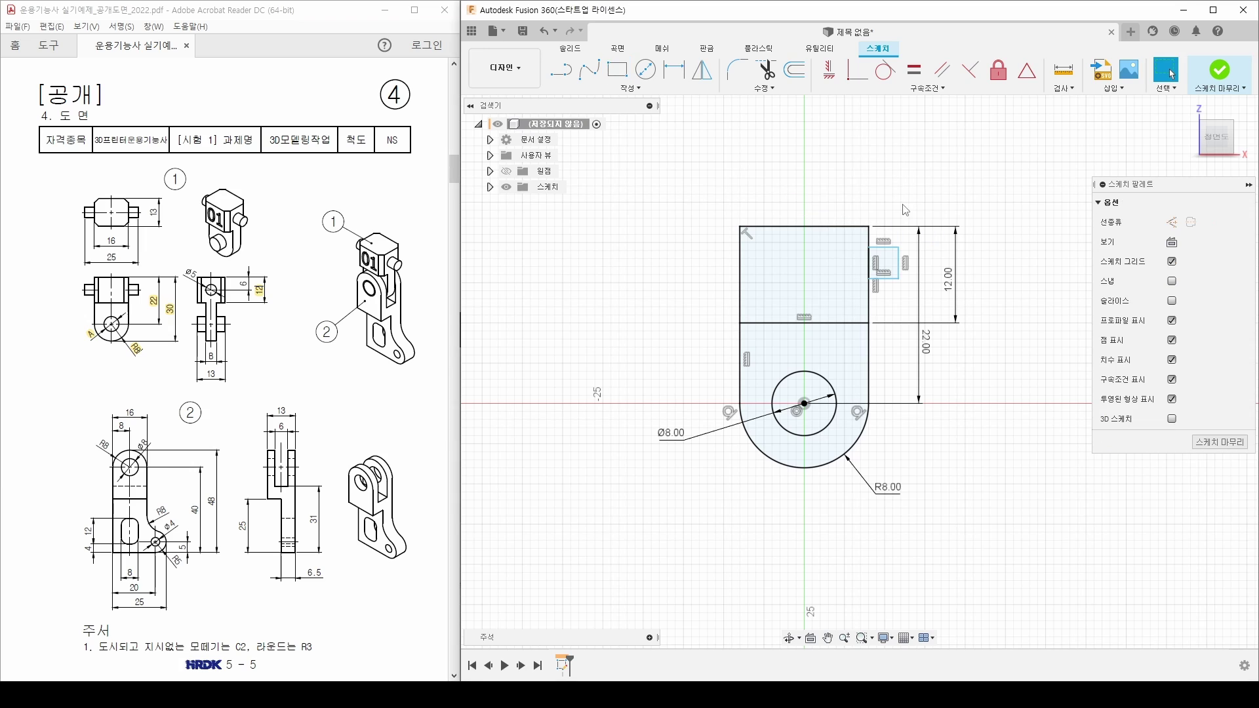
key("d")
left_click(882, 247)
left_click(885, 187)
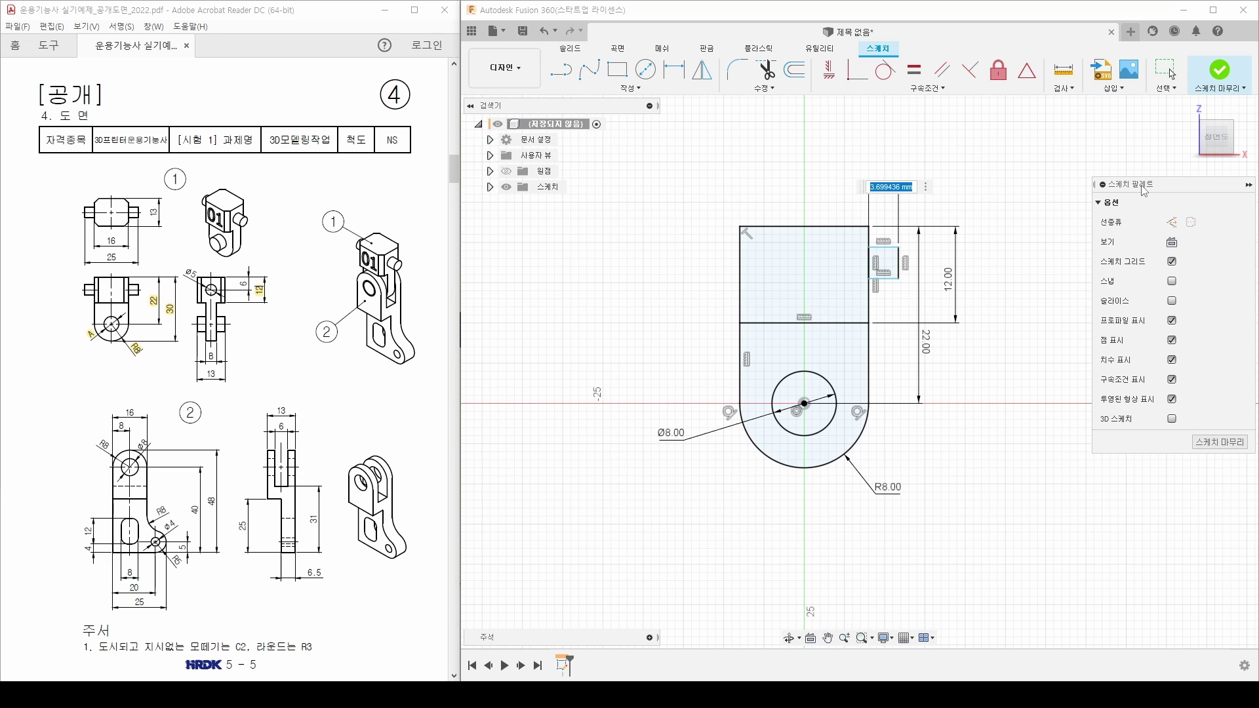
type("ㅇ")
type("(25-")
type("16")
type(")/2")
key("Return")
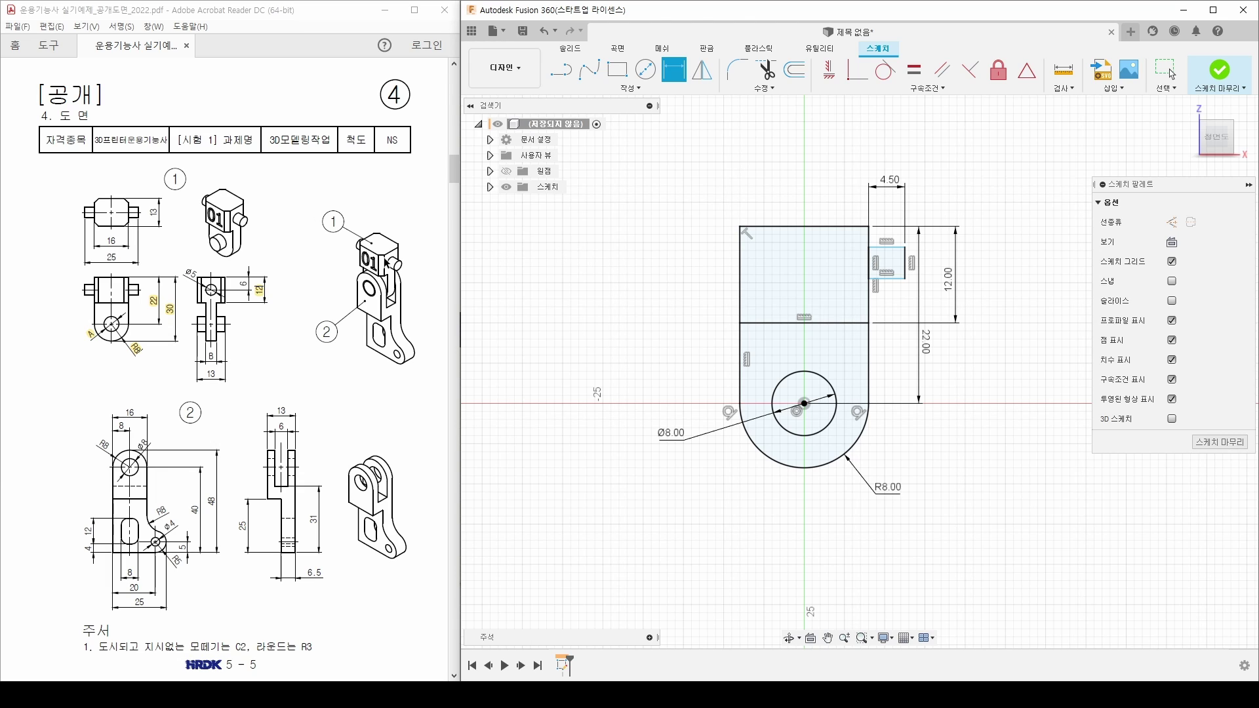
double_click(890, 180)
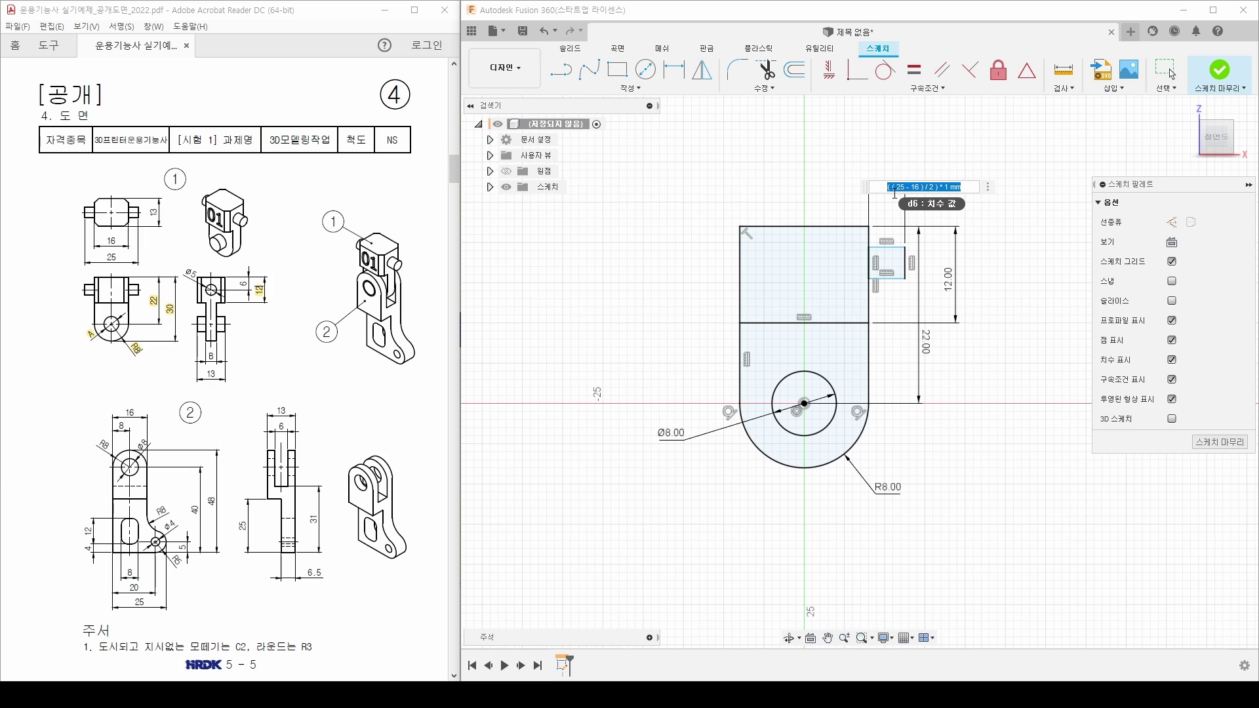
key("Return")
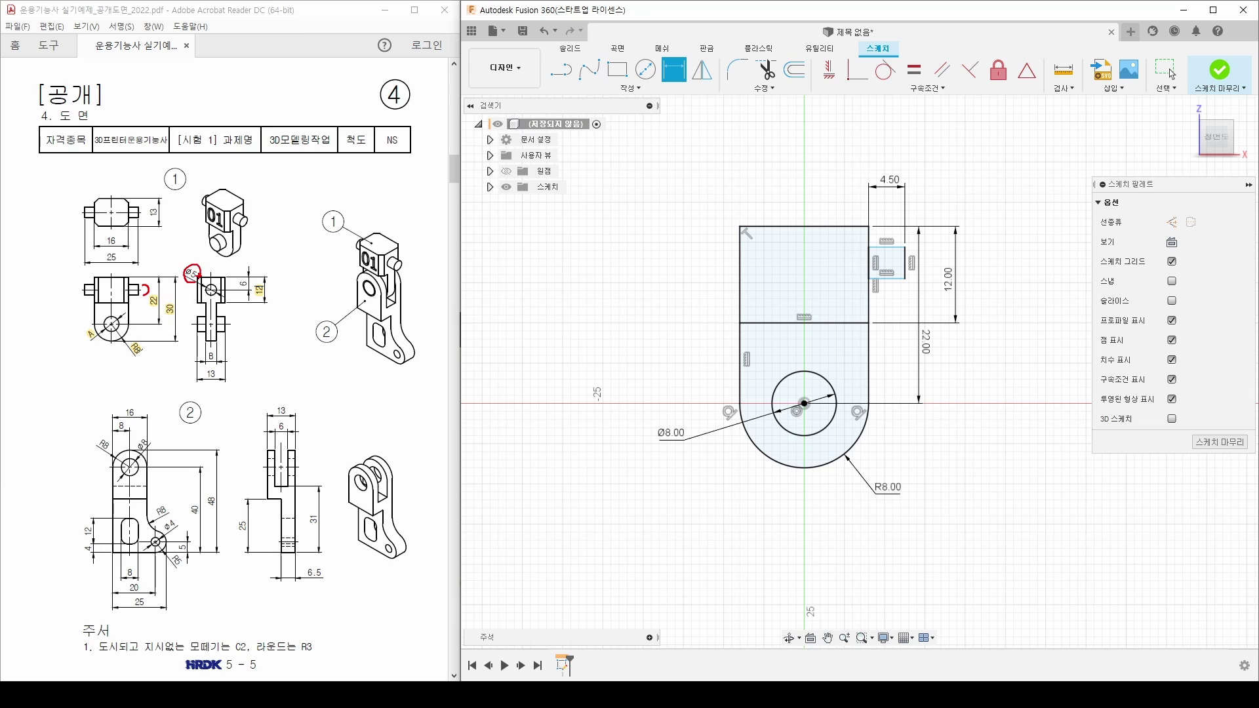
Step: Dimension the small rectangle's height at 2.5 mm
left_click(908, 264)
left_click(930, 262)
type("2")
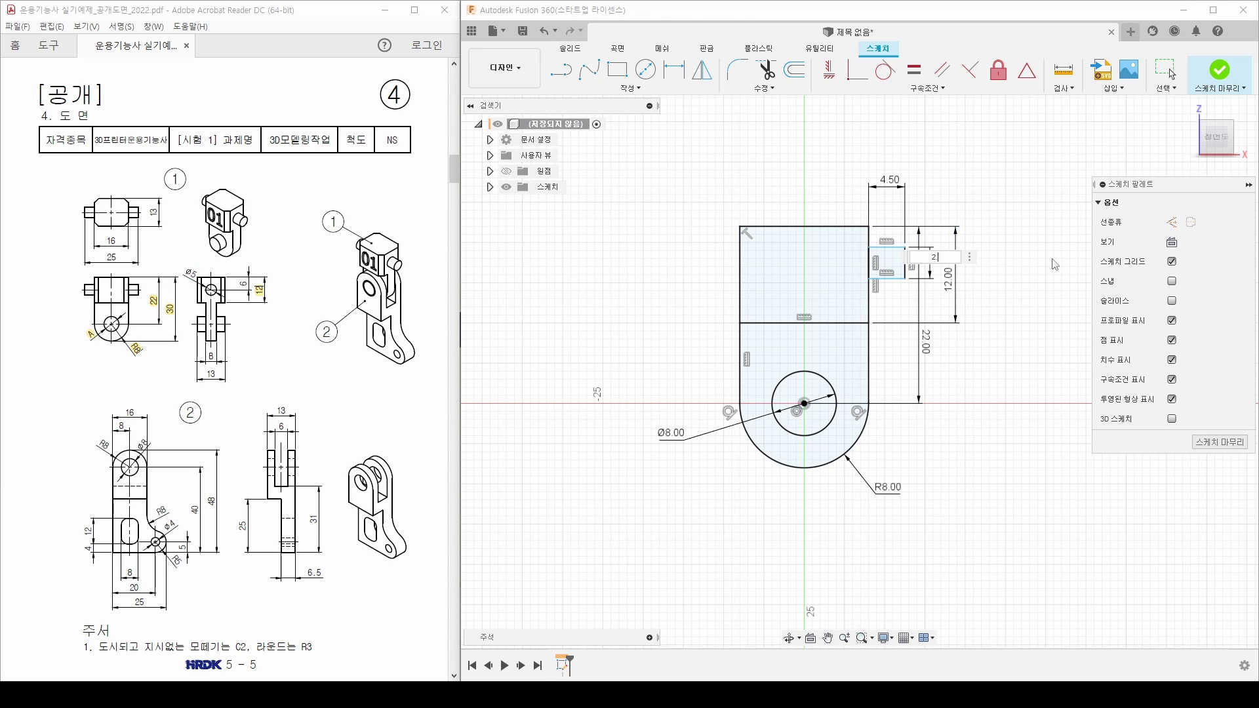
type(".5")
key("Return")
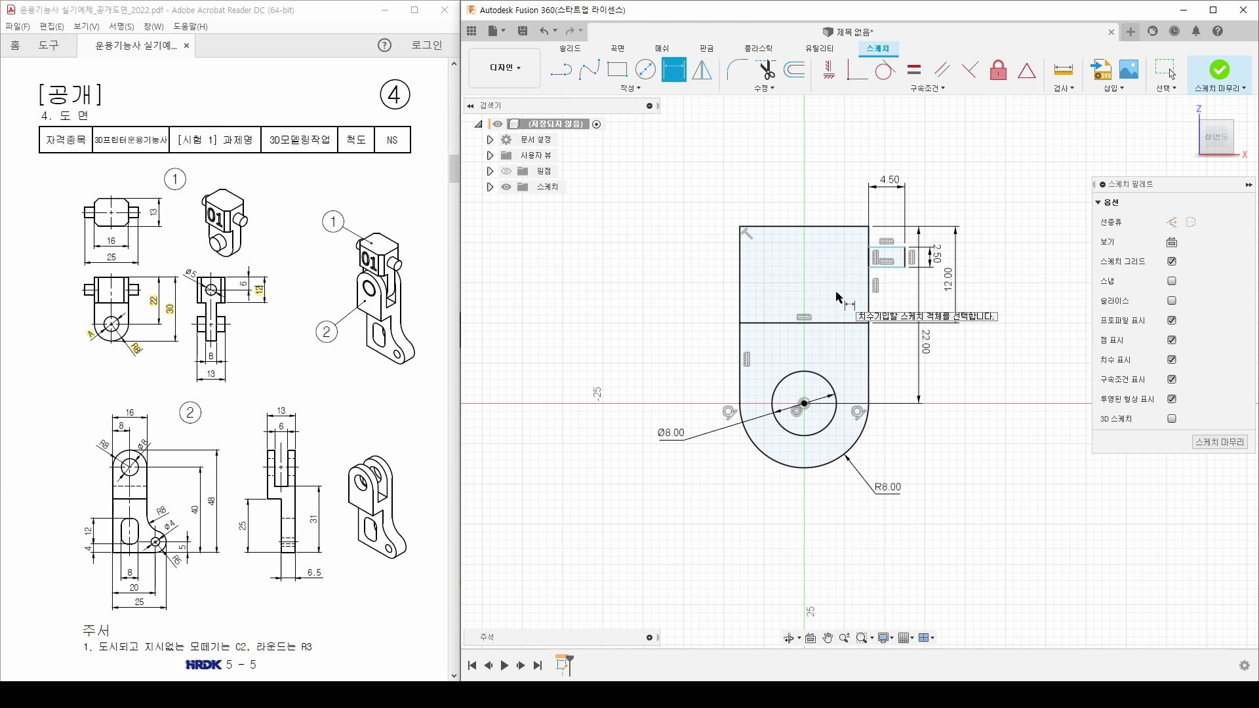
key("Escape")
Step: Shift the small rectangle slightly along the profile's right side line to test its vertical freedom
left_click(890, 265)
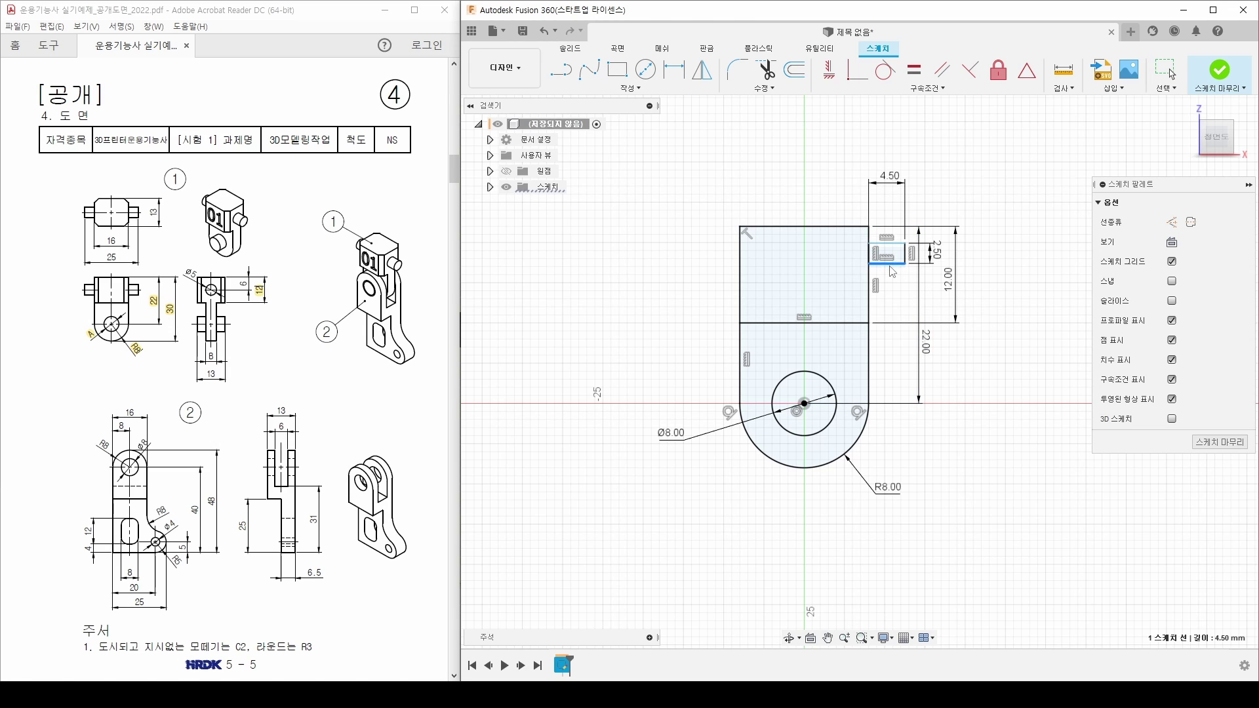
left_click_drag(890, 266, 890, 268)
left_click(702, 208)
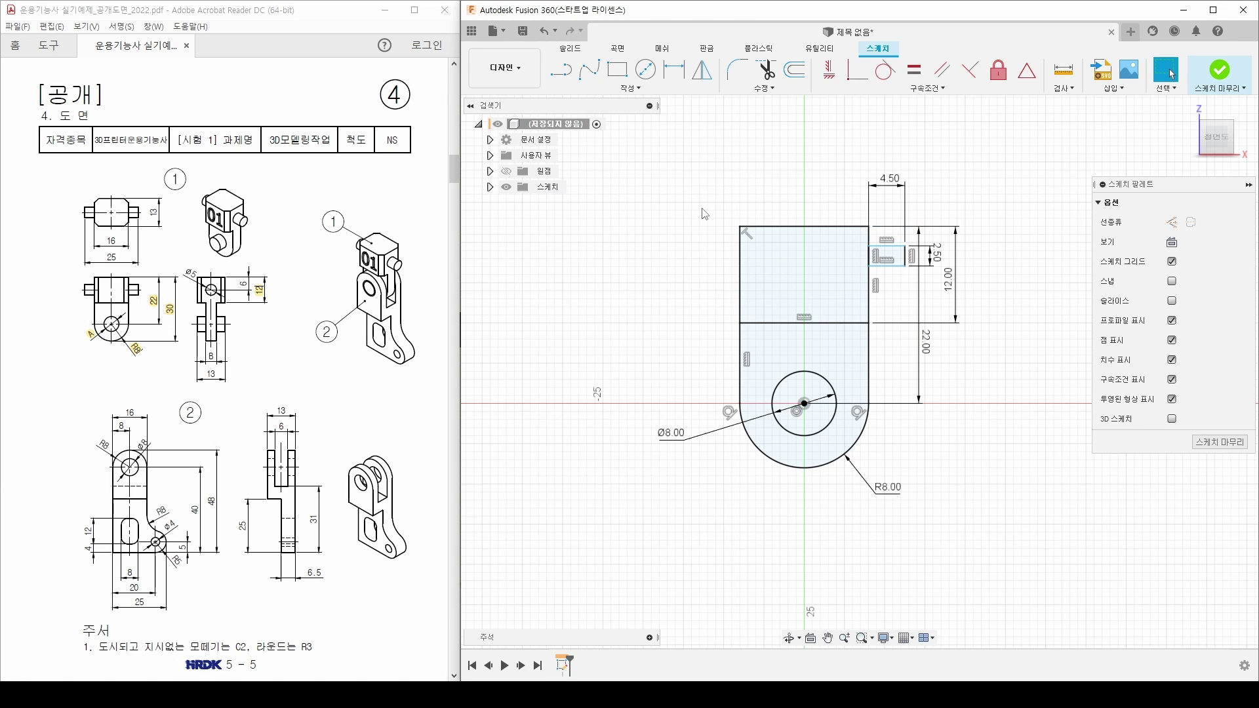
Step: Highlight the 25, 16, Ø5 and 6 dimensions on part 1's views in the PDF drawing
double_click(116, 256)
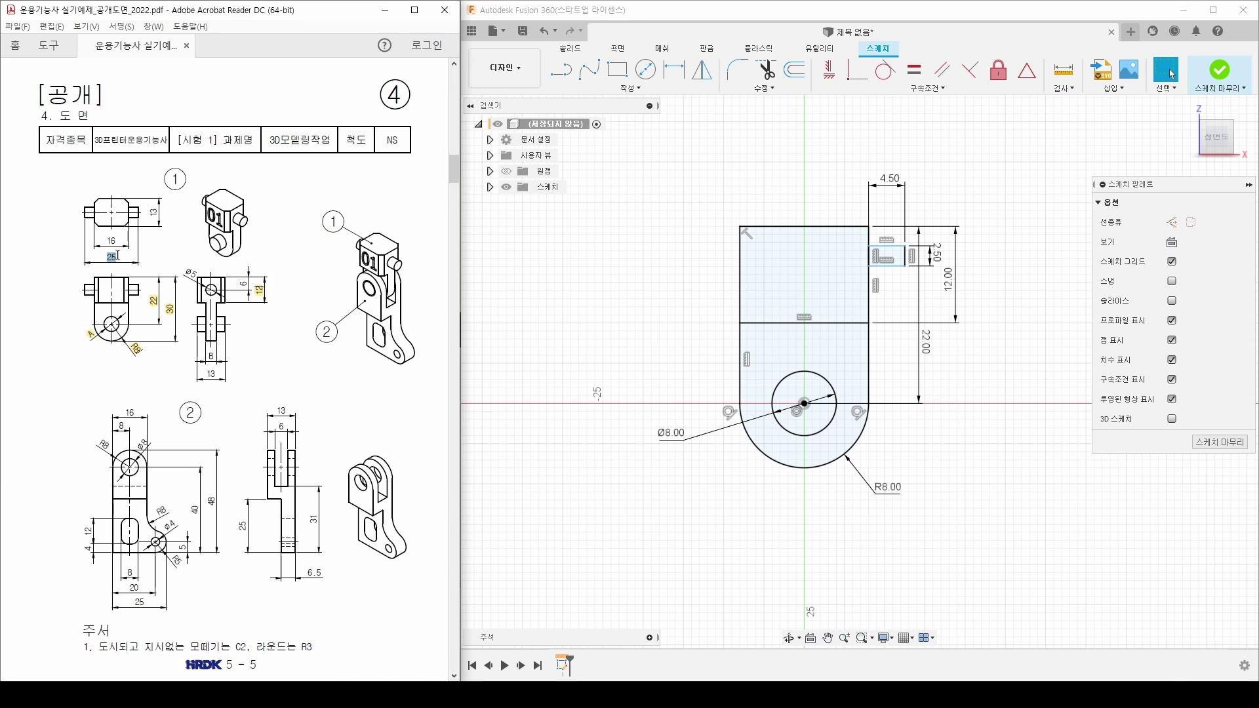
double_click(110, 241)
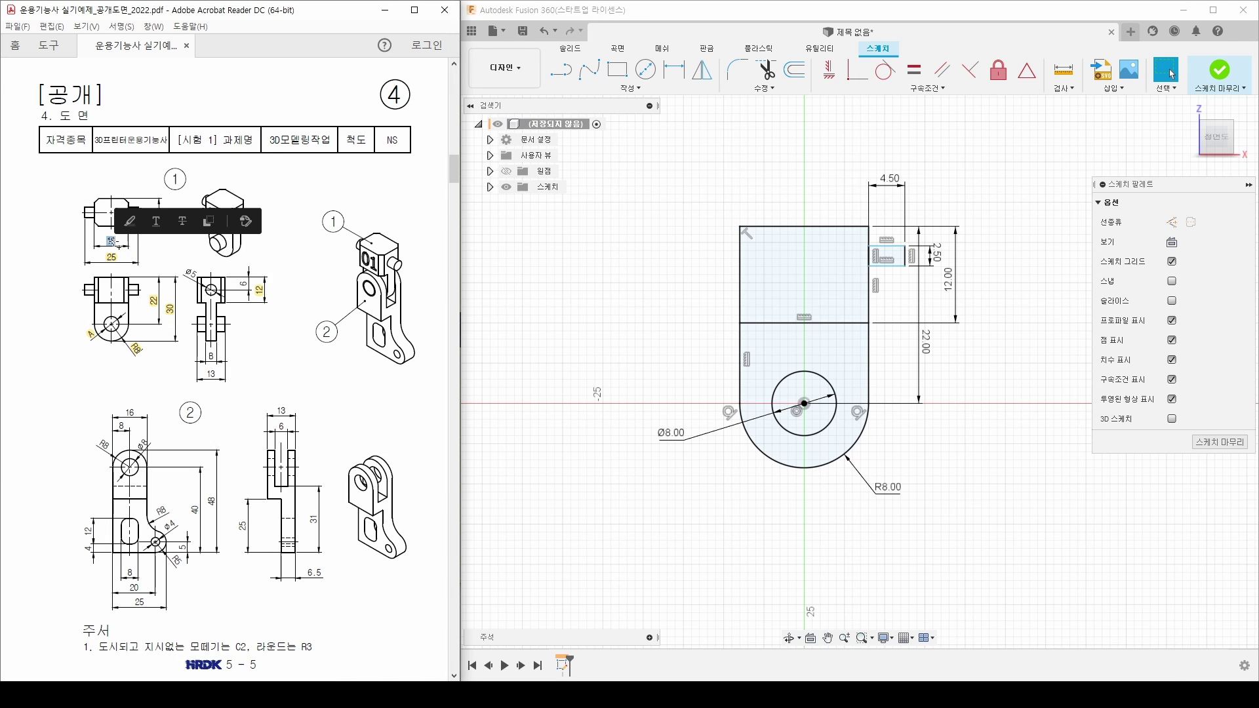
left_click(133, 224)
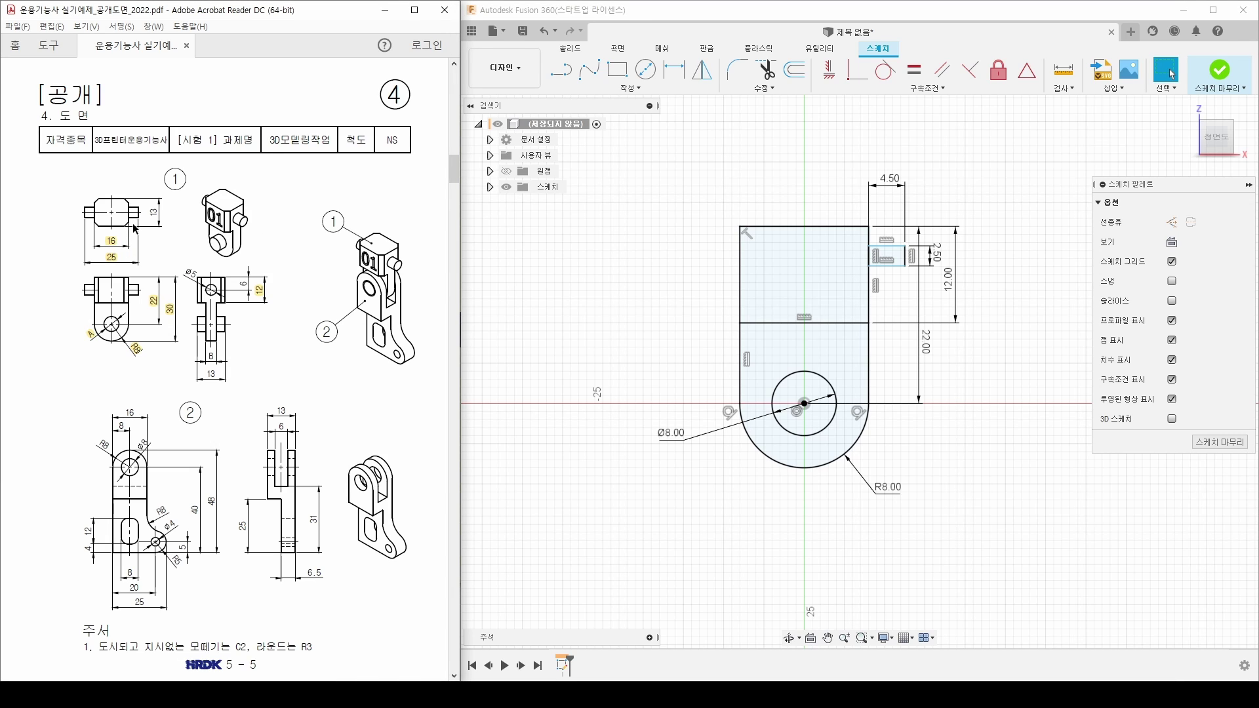
left_click_drag(186, 270, 197, 280)
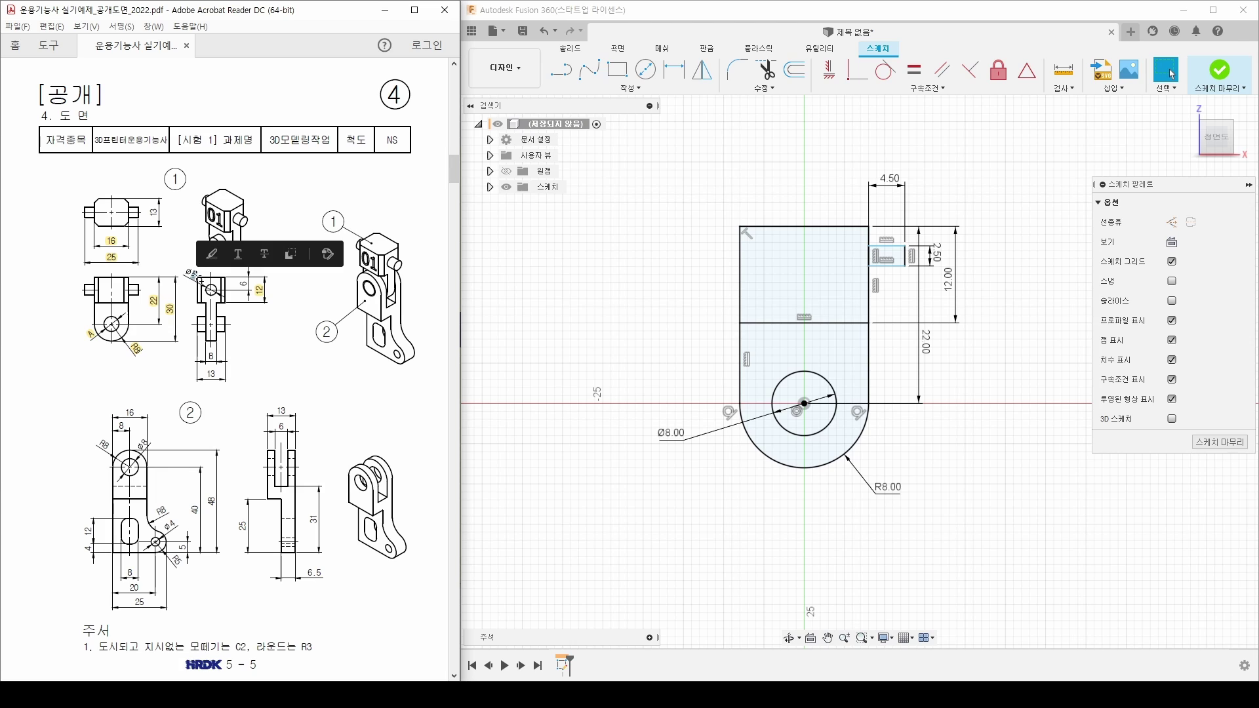
left_click(208, 256)
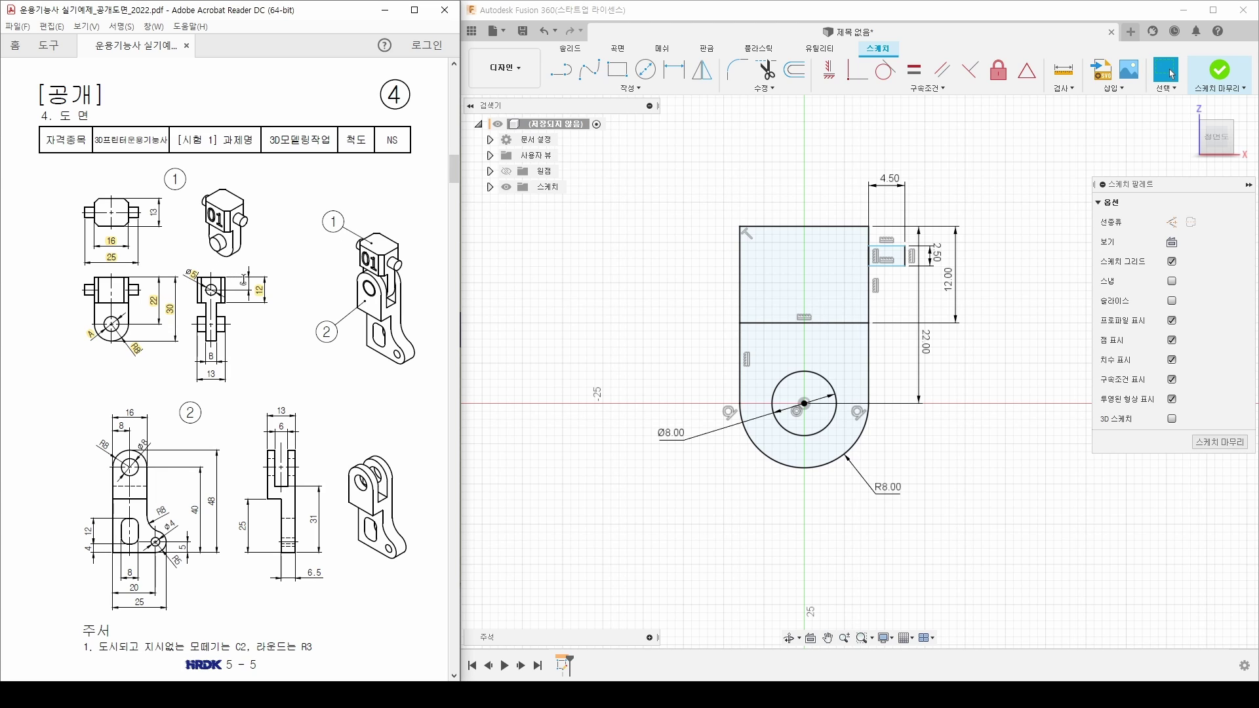
left_click_drag(244, 279, 245, 292)
Step: Dimension the small rectangle's lower edge 6 mm below the profile's top edge and finish the sketch
left_click(676, 73)
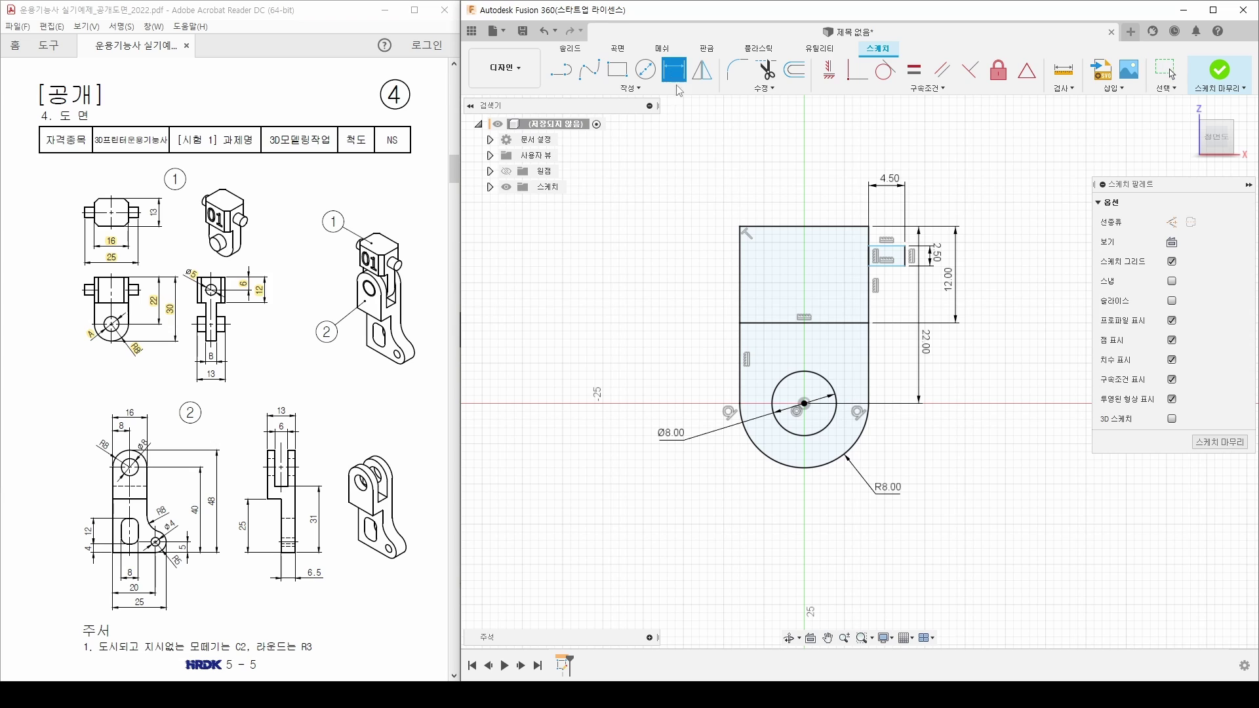
left_click(819, 227)
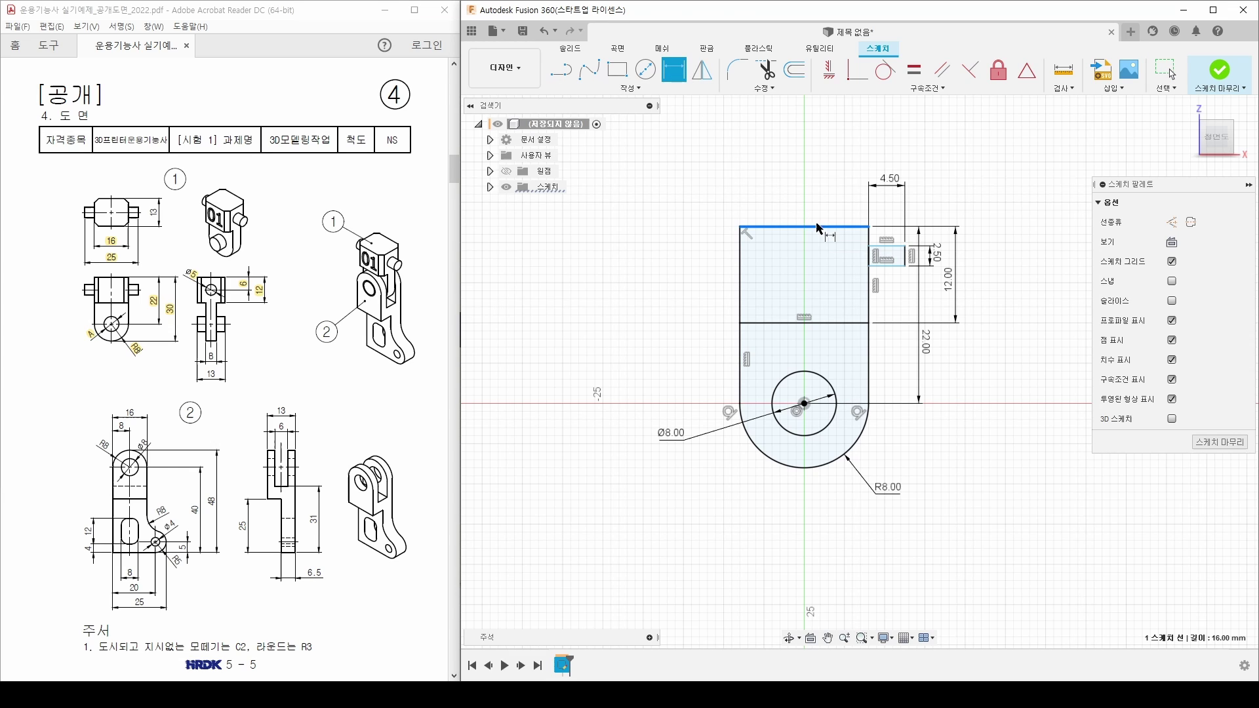
left_click(887, 266)
left_click(995, 253)
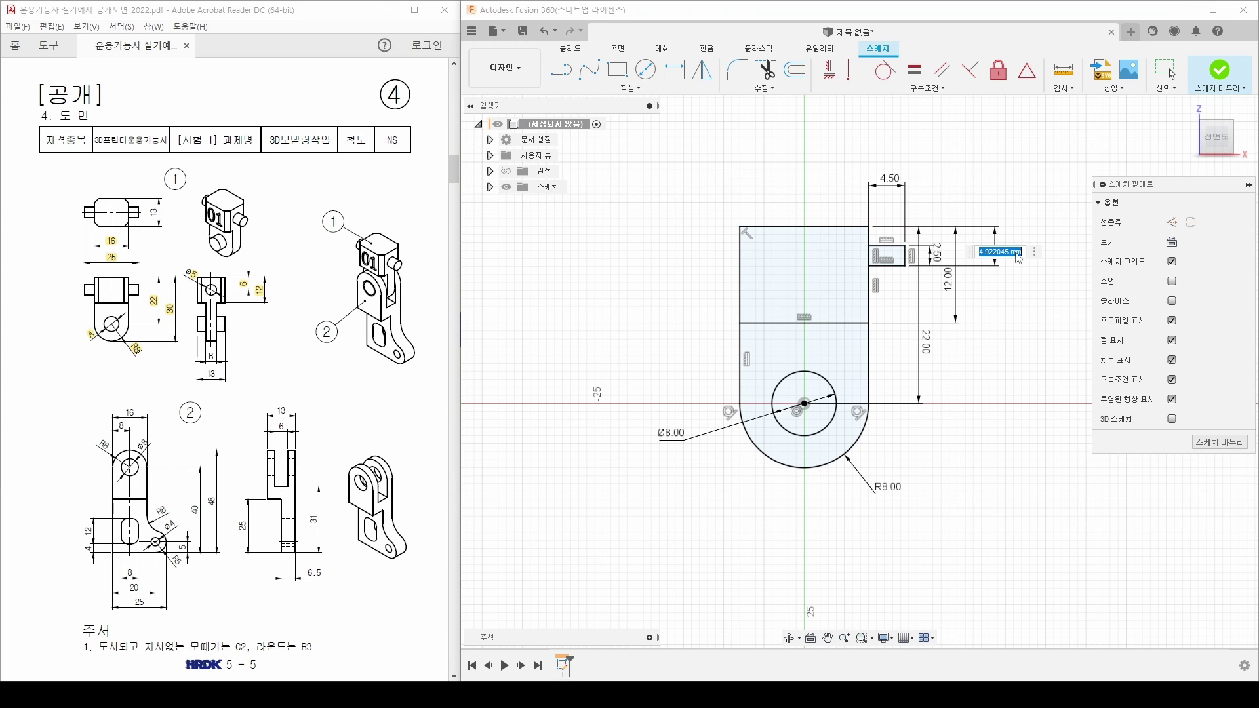
type("6")
key("Return")
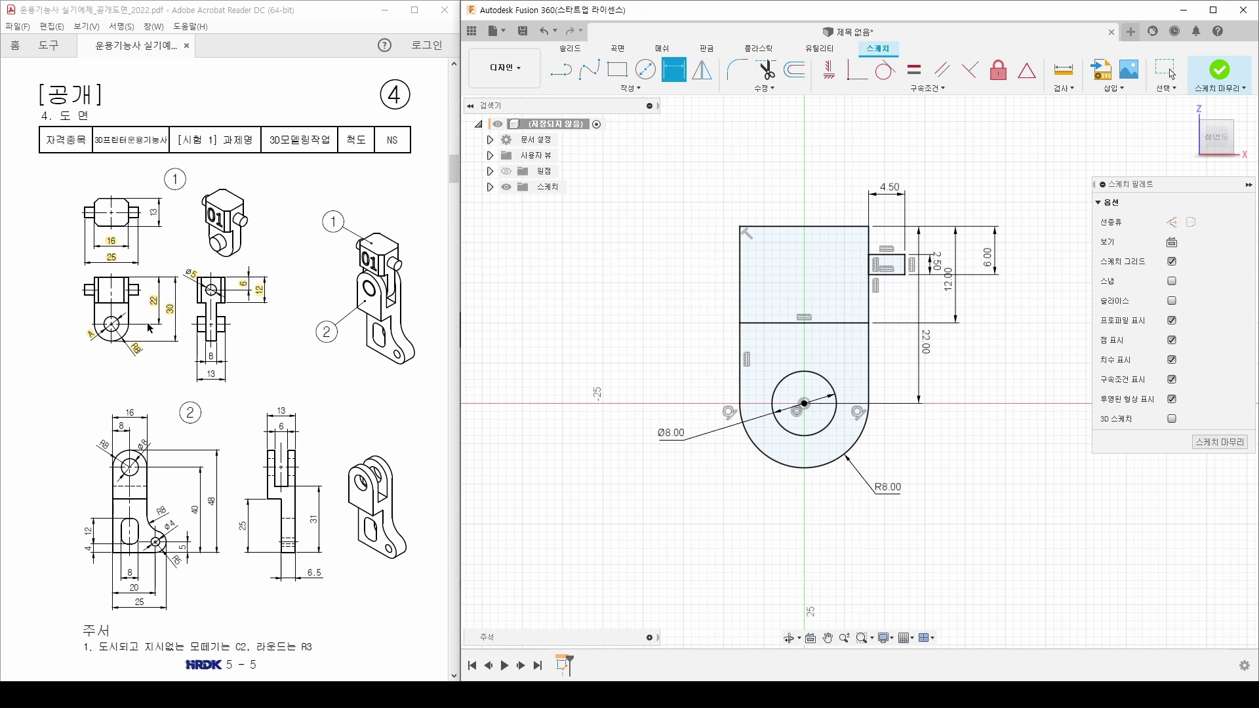
left_click(1220, 71)
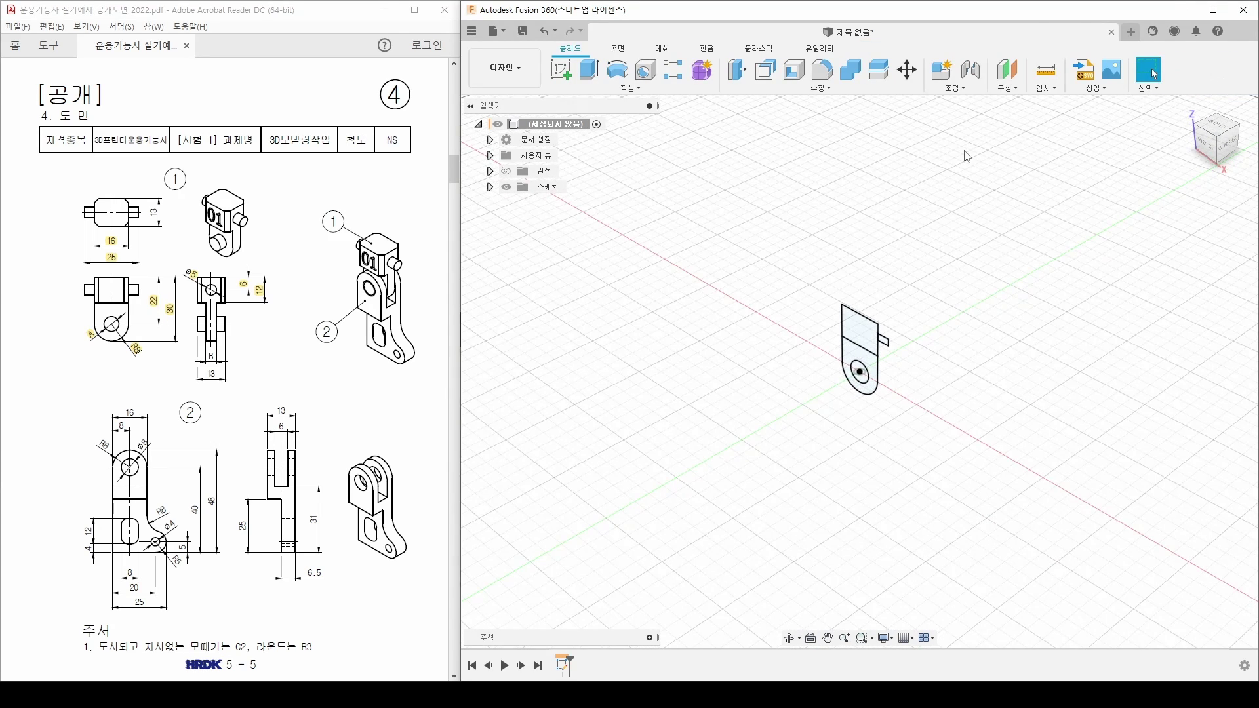
Step: Extrude the upper rectangular profile symmetrically with a whole length of 13 mm
scroll(938, 387, "up", 4)
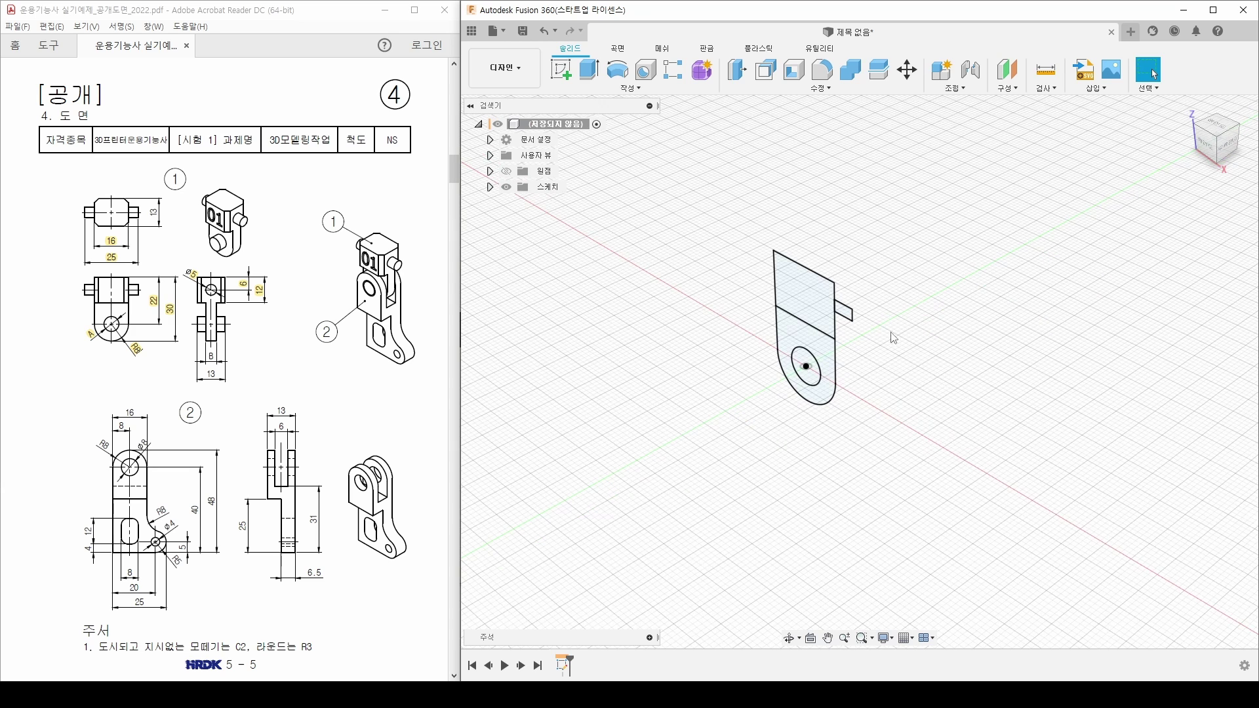
scroll(928, 372, "up", 3)
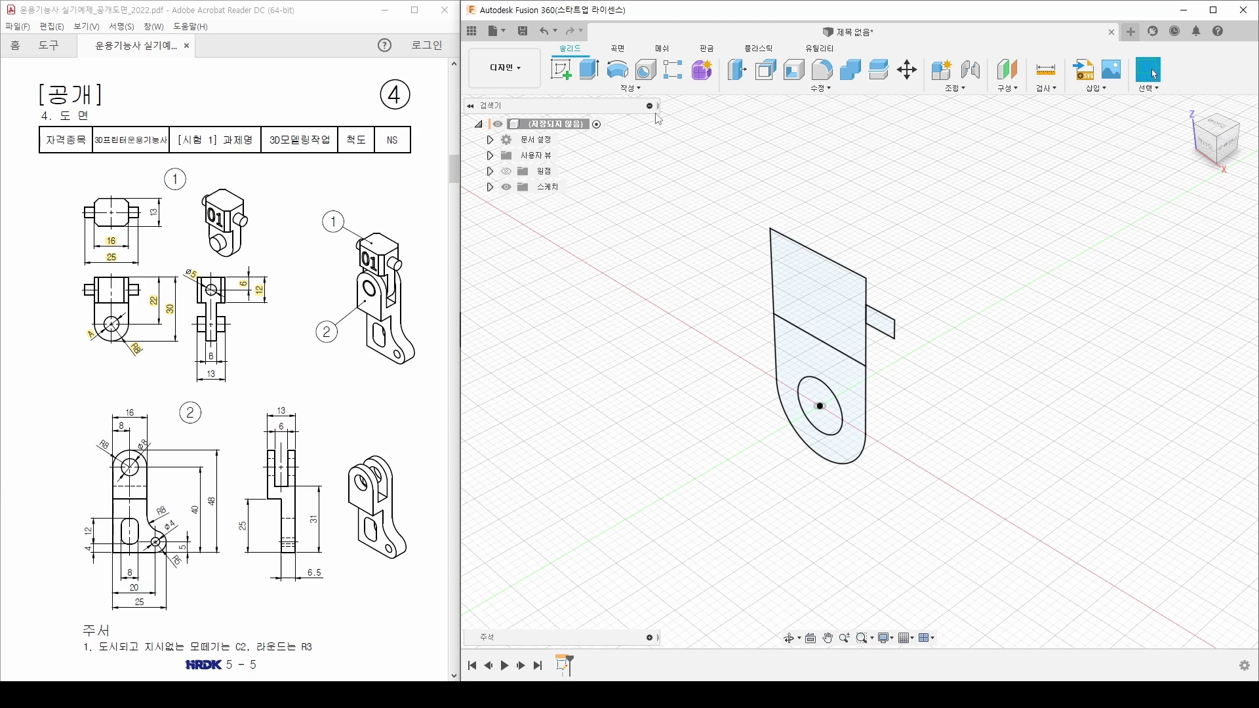
key("e")
left_click(793, 278)
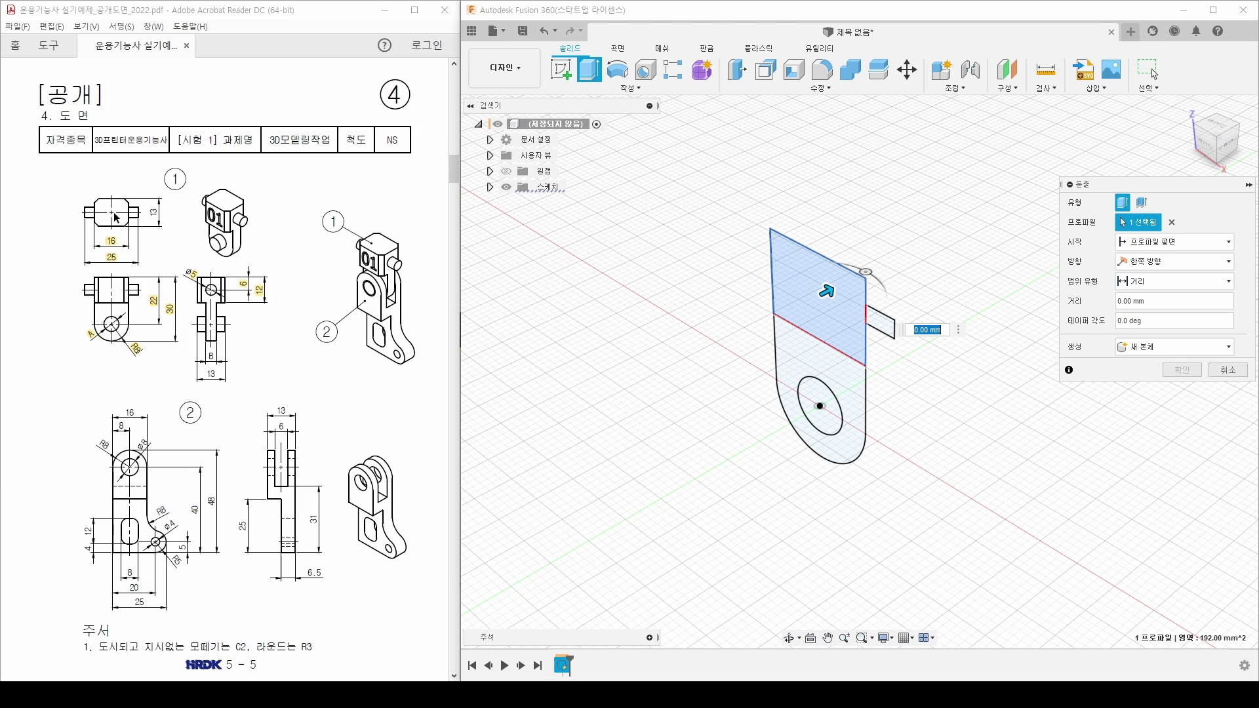
left_click(1158, 265)
left_click(1148, 310)
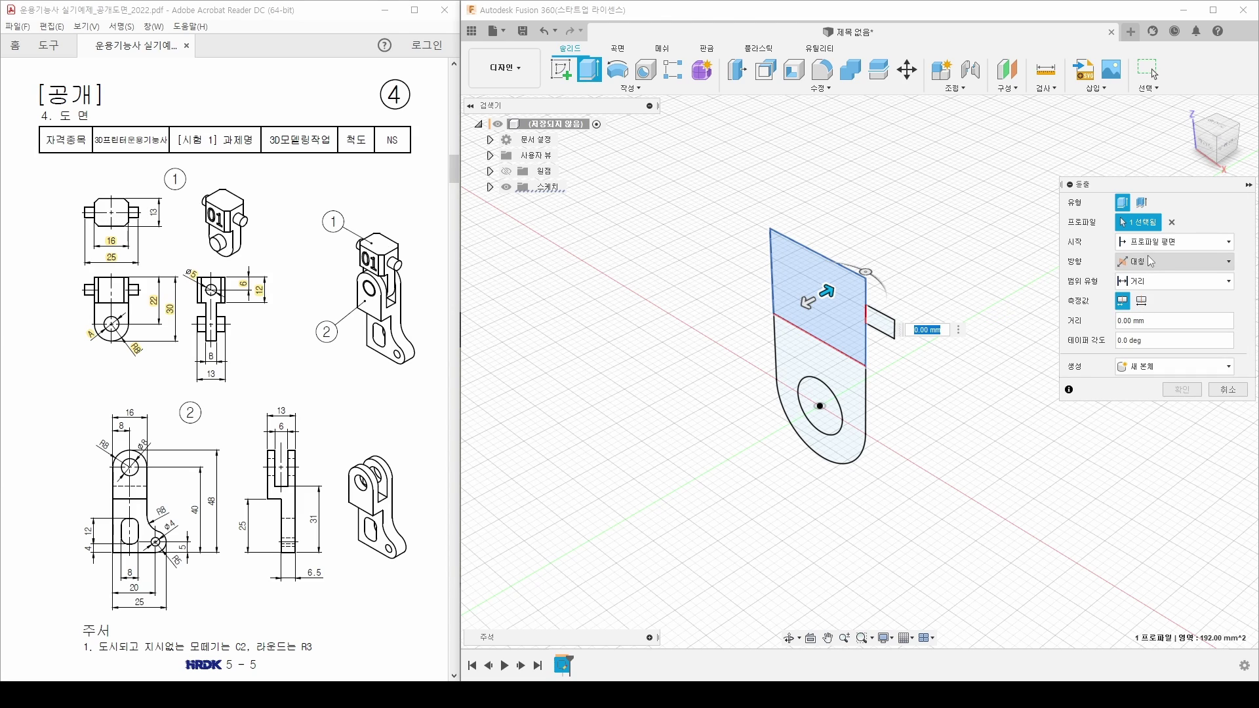
left_click(1142, 301)
left_click(1156, 322)
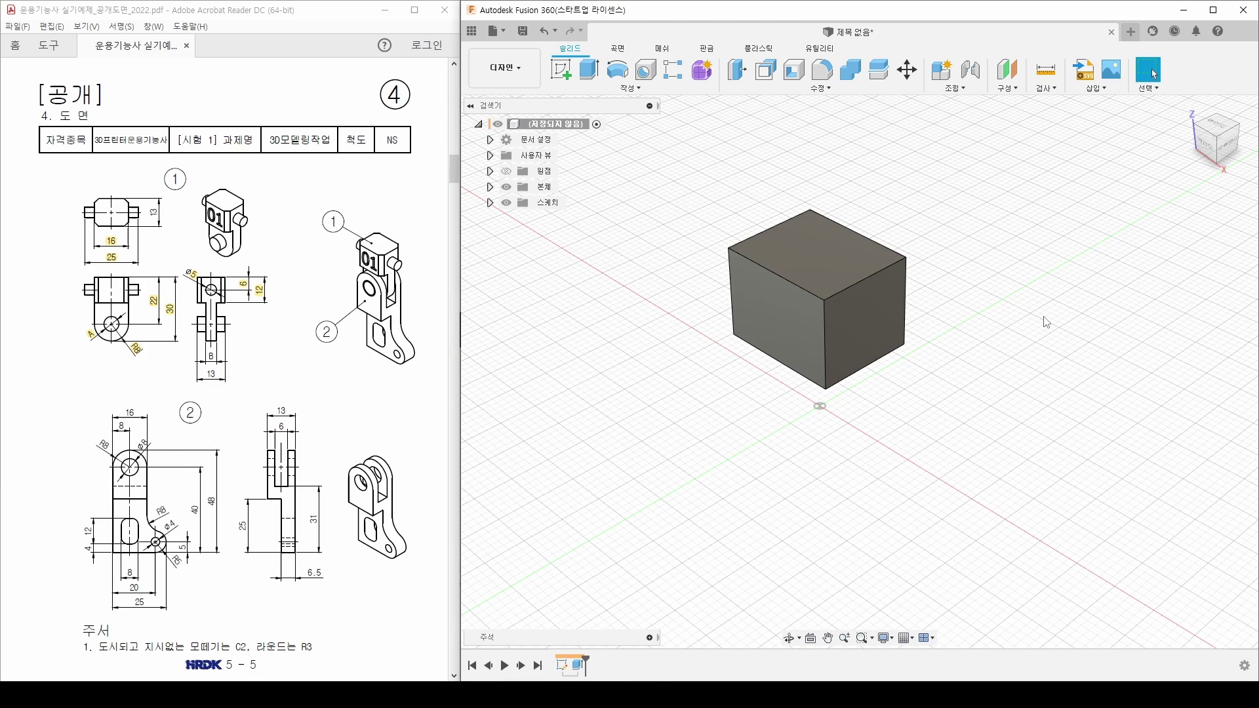
Step: Show the front-view sketch again and highlight the 13 depth on part 1's top view in the PDF drawing
left_click(490, 203)
left_click(518, 219)
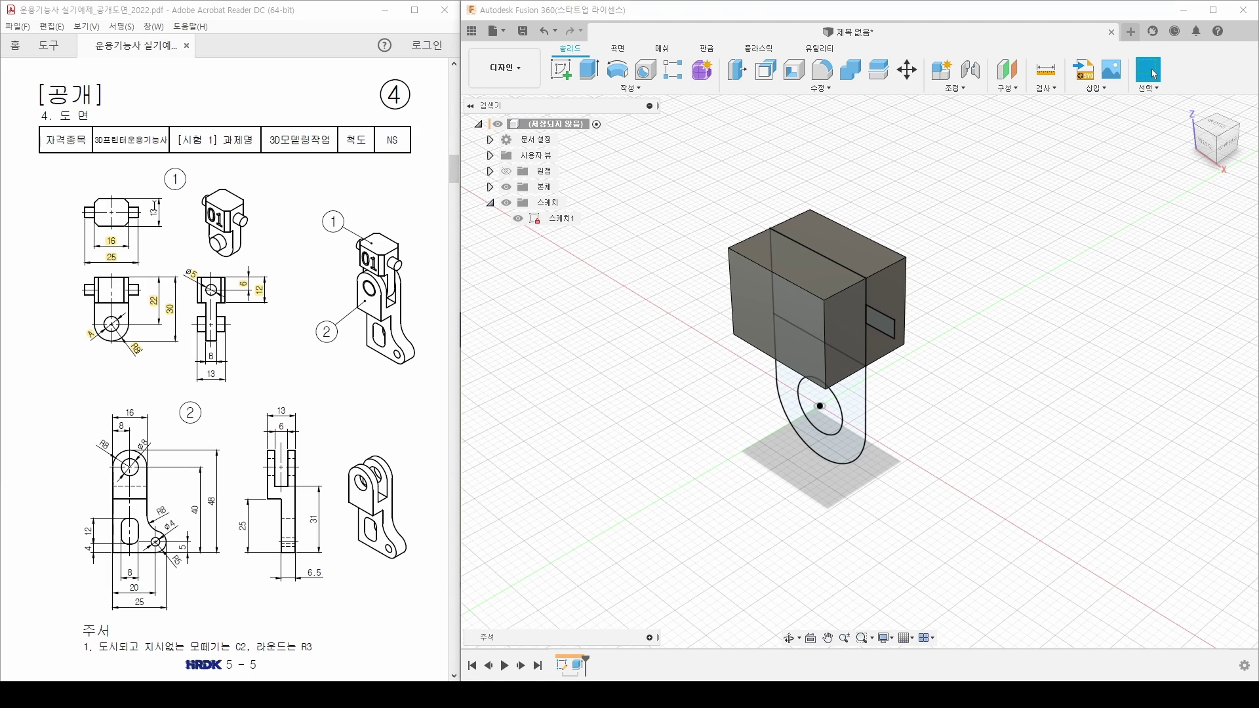
double_click(154, 210)
left_click(168, 196)
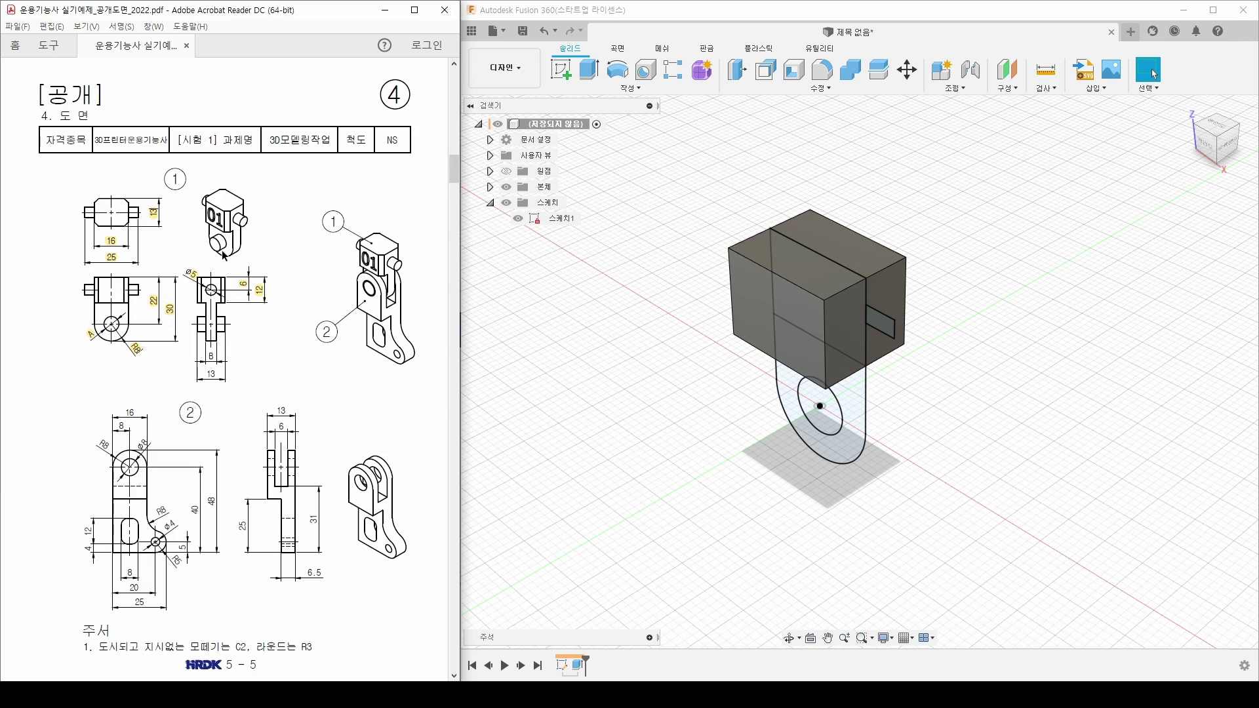
Step: Extrude the Ø8 circle symmetrically with a whole length of 13 mm and highlight the 13 dimension on part 1's side view in the PDF
left_click(589, 69)
left_click(808, 398)
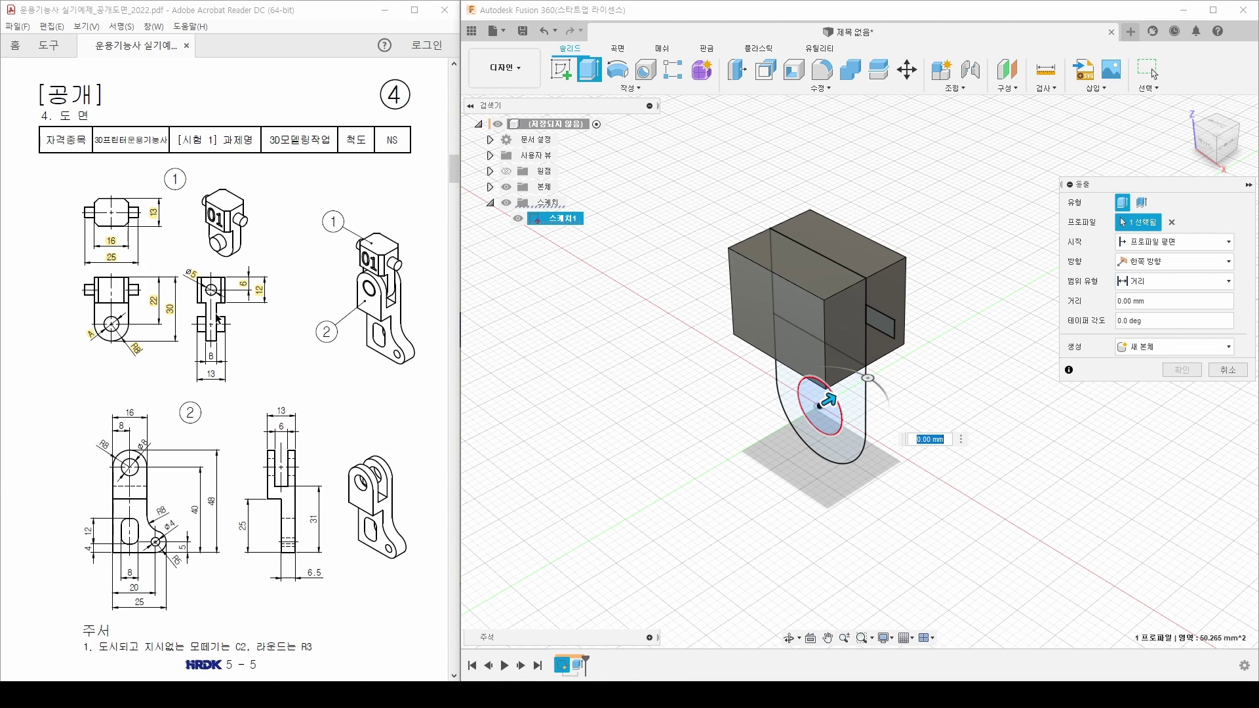
left_click(1149, 262)
left_click(1150, 313)
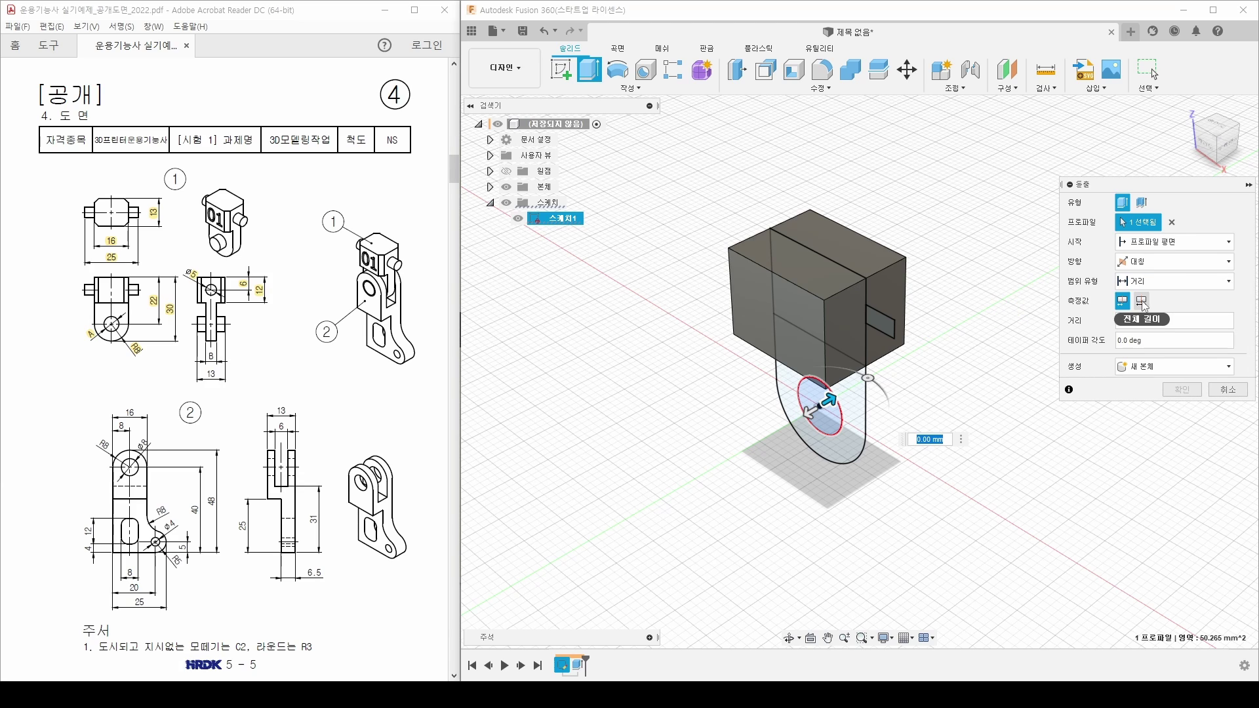
left_click(1141, 301)
type("13")
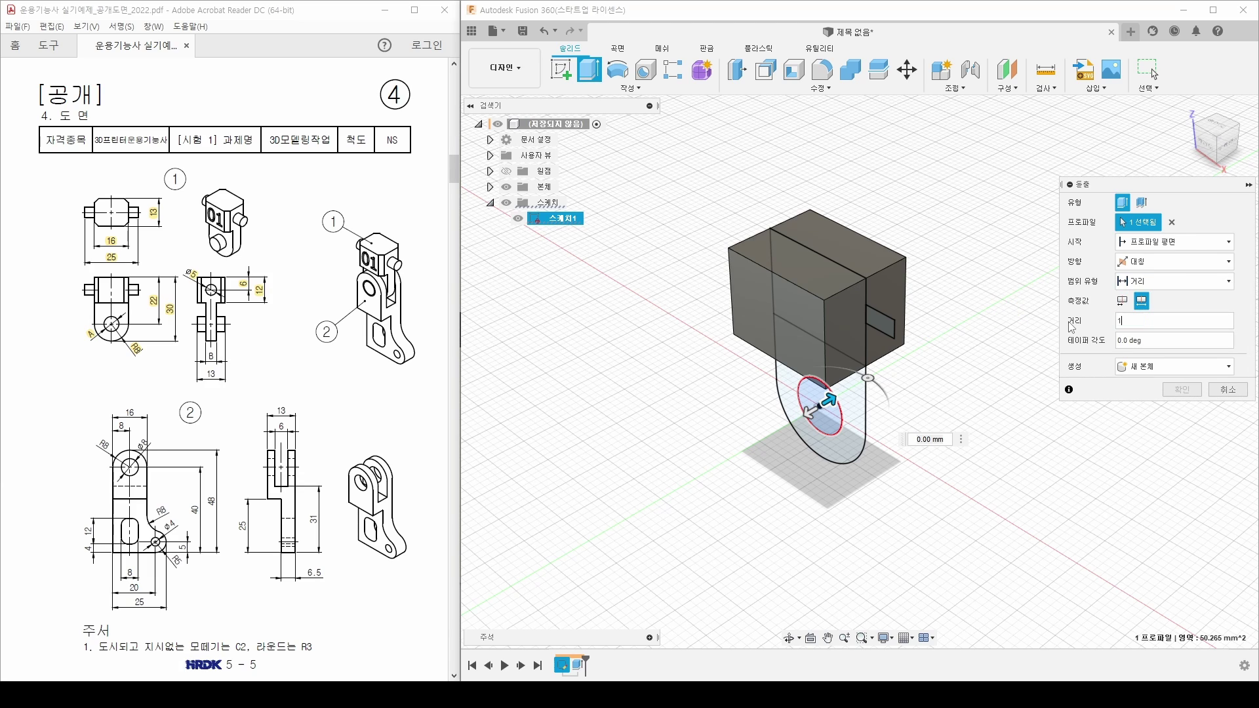
key("Return")
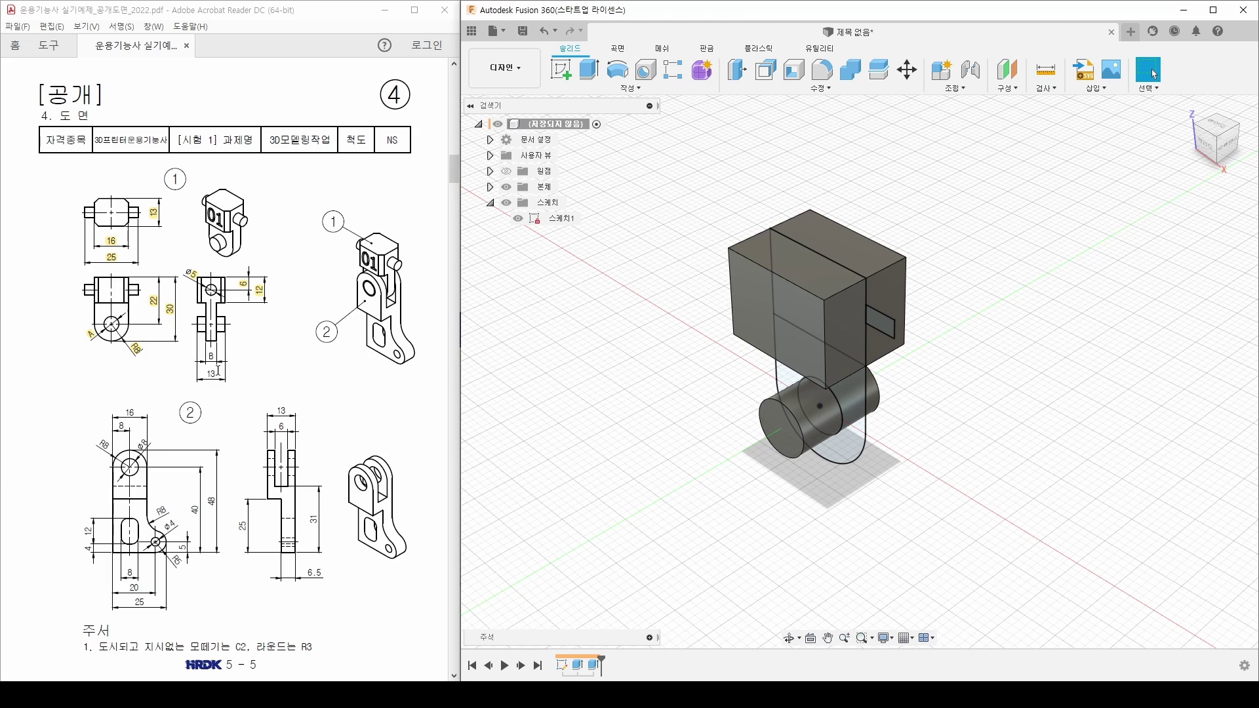
double_click(212, 374)
left_click(234, 355)
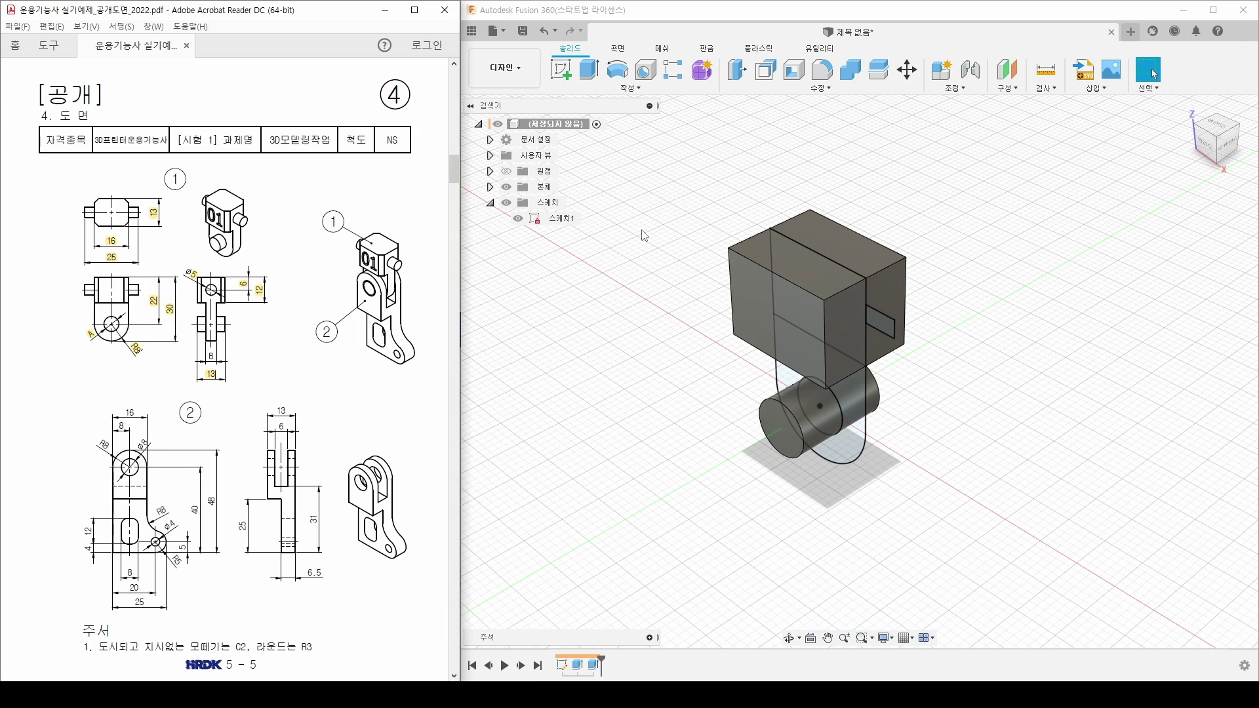
Step: Extrude the lower rounded profile around the circle symmetrically with a whole length of 6 mm
left_click(589, 71)
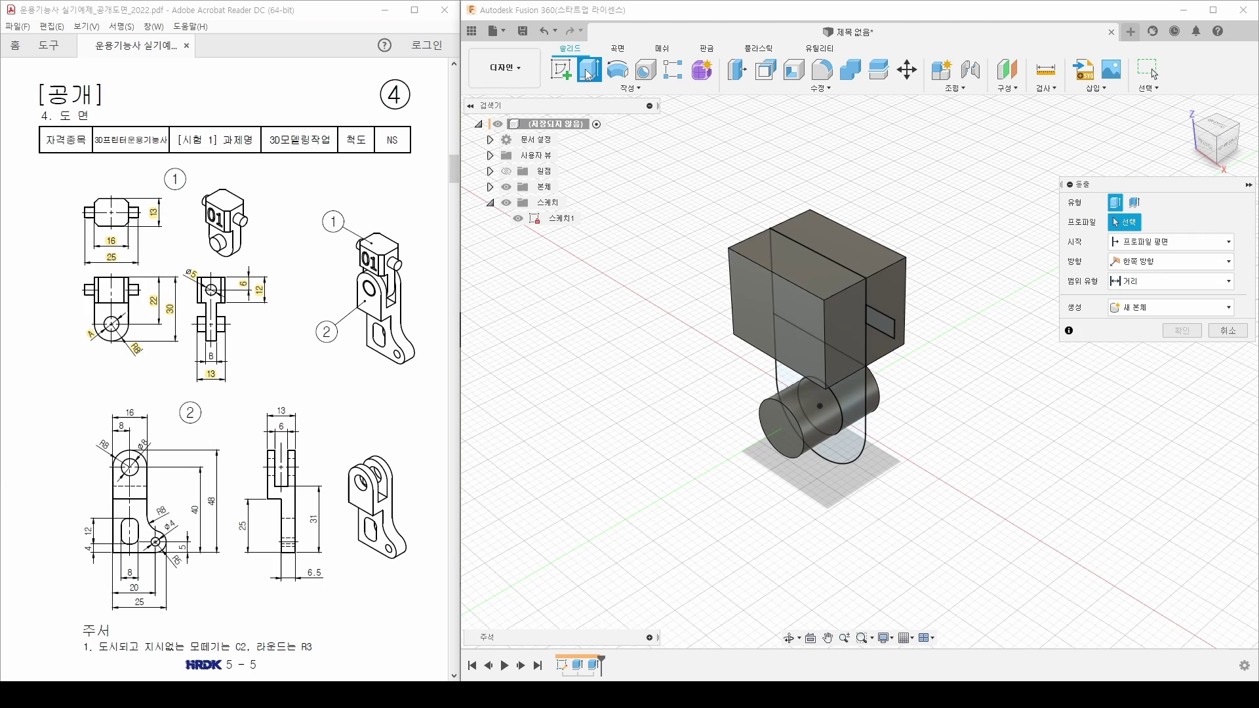
left_click(854, 394)
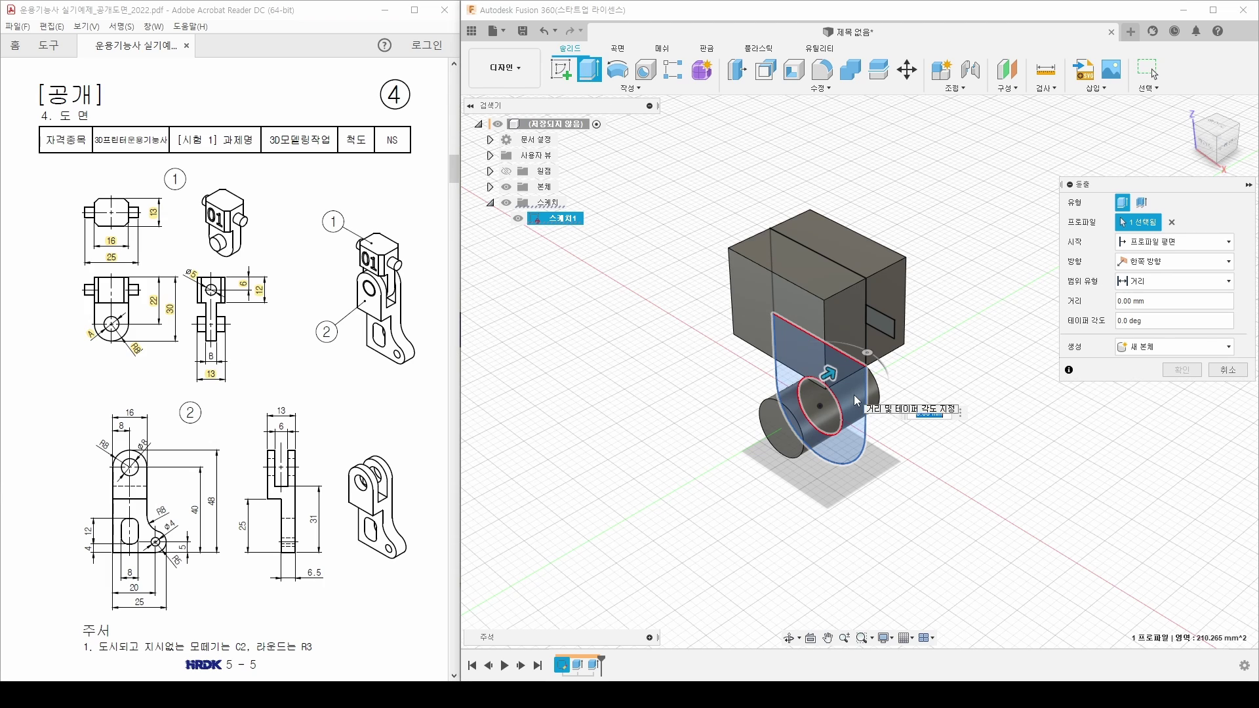
left_click(1141, 250)
left_click(1142, 249)
left_click(1174, 265)
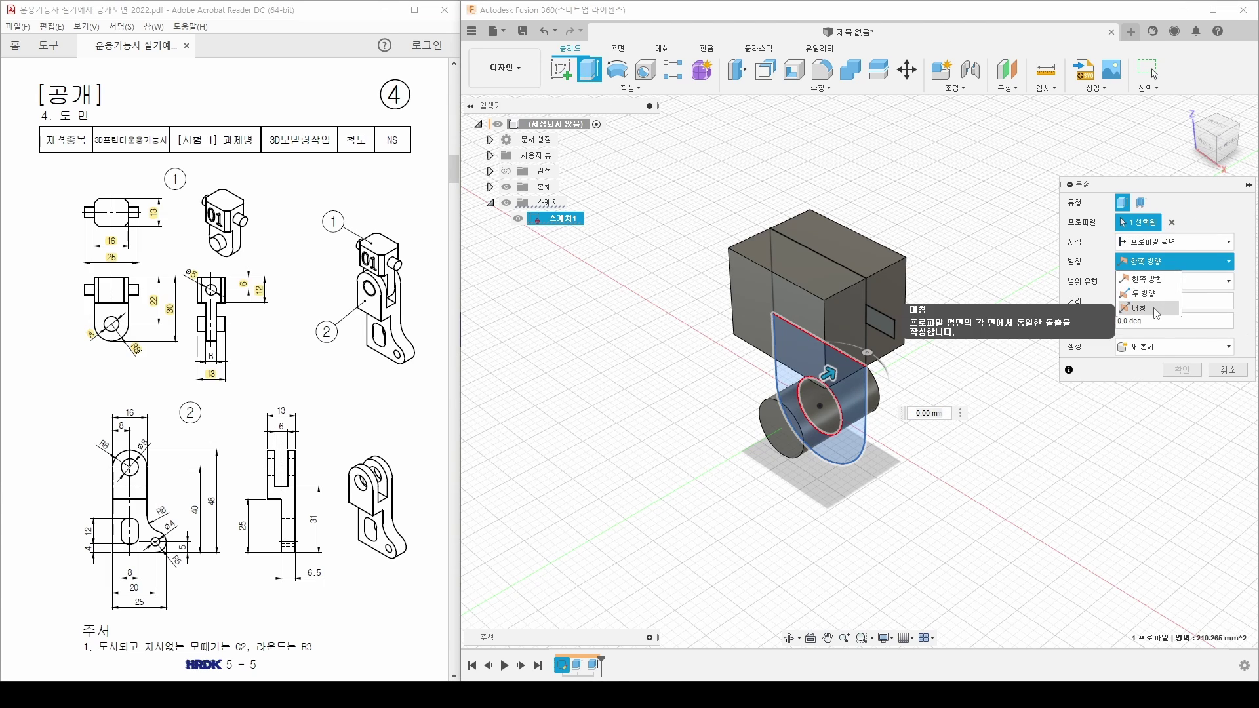
left_click(1138, 308)
left_click_drag(1159, 324, 1039, 330)
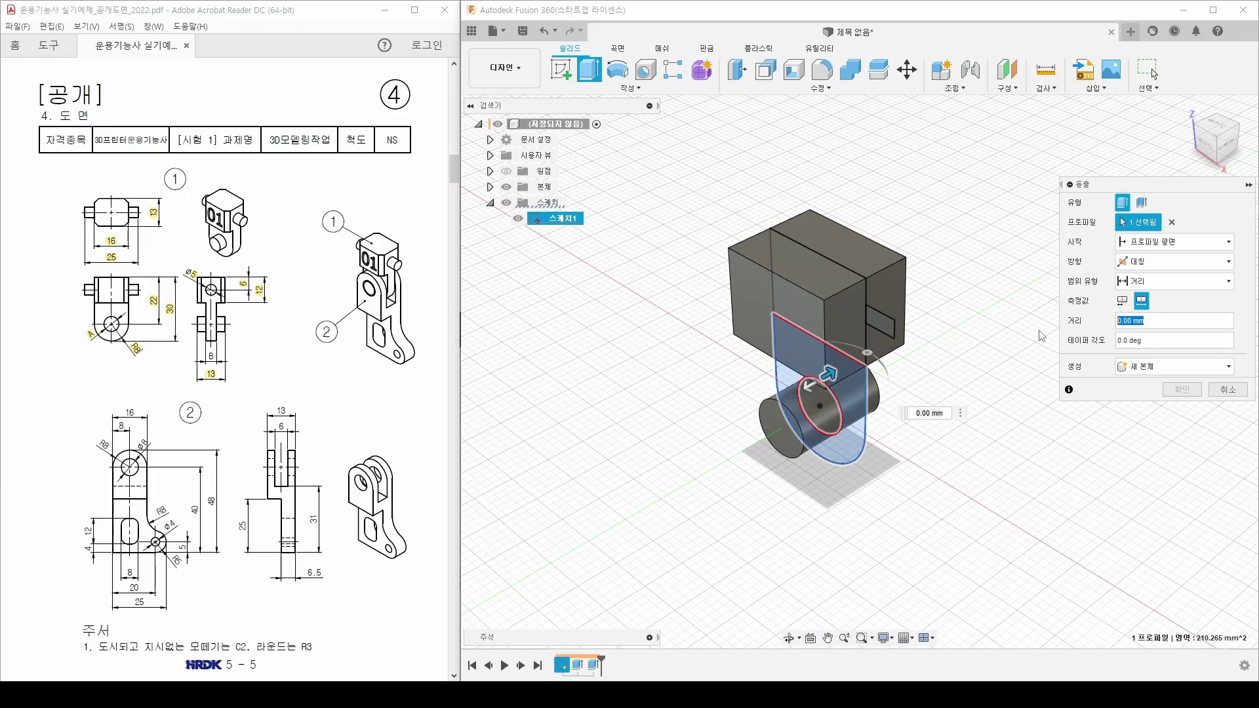
type("6")
key("Return")
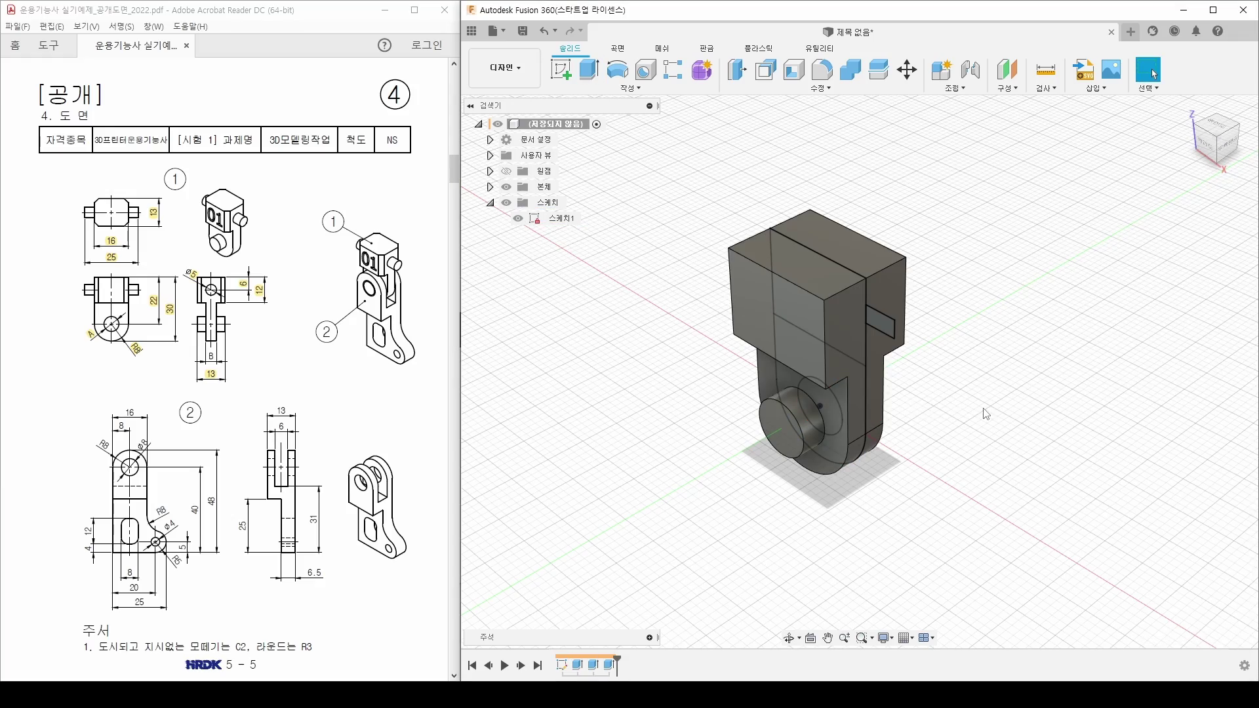
Step: Revolve the small side rectangle 360° about its lower edge and join it to the body as the side pin
middle_click_drag(1040, 338, 1004, 397, "shift")
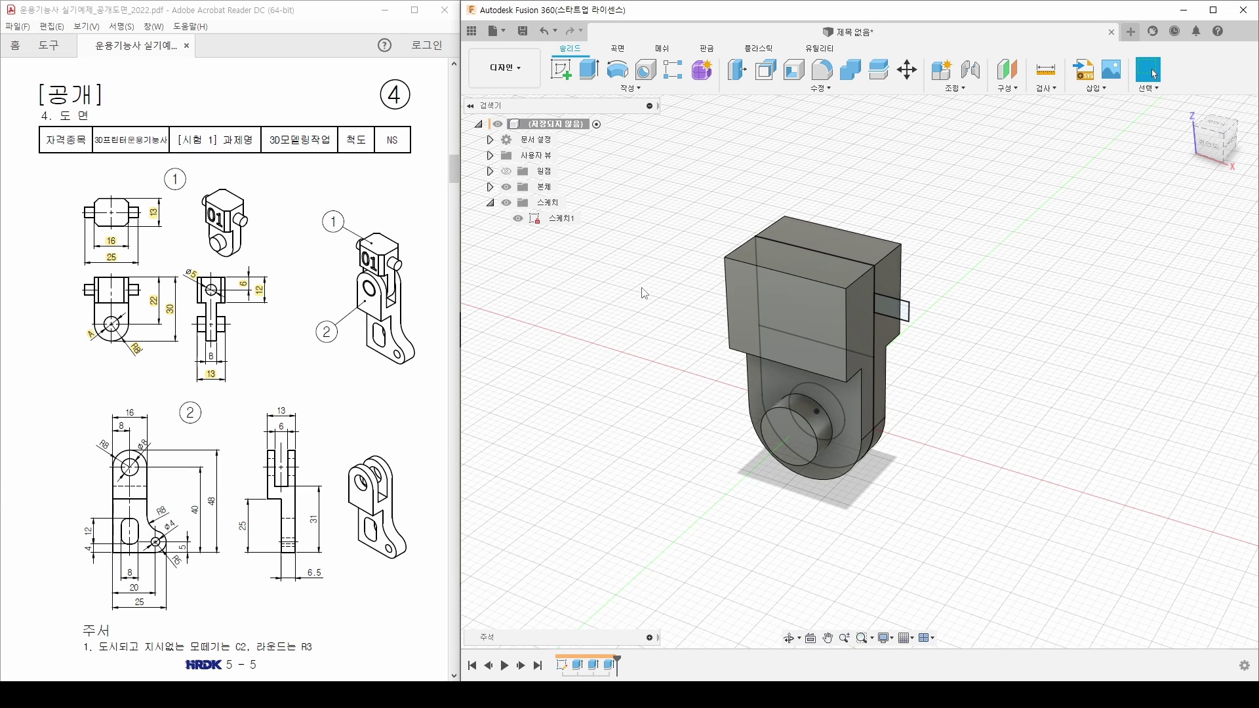
middle_click_drag(645, 294, 618, 296)
left_click(620, 88)
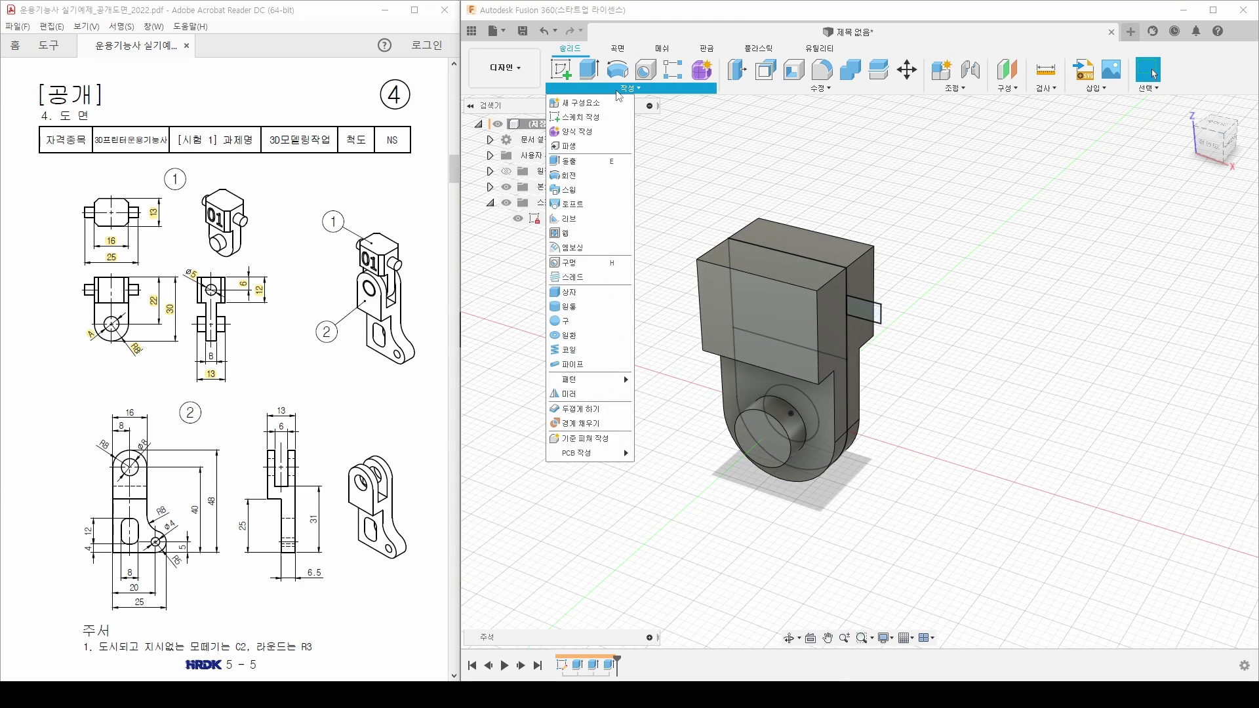
left_click(569, 175)
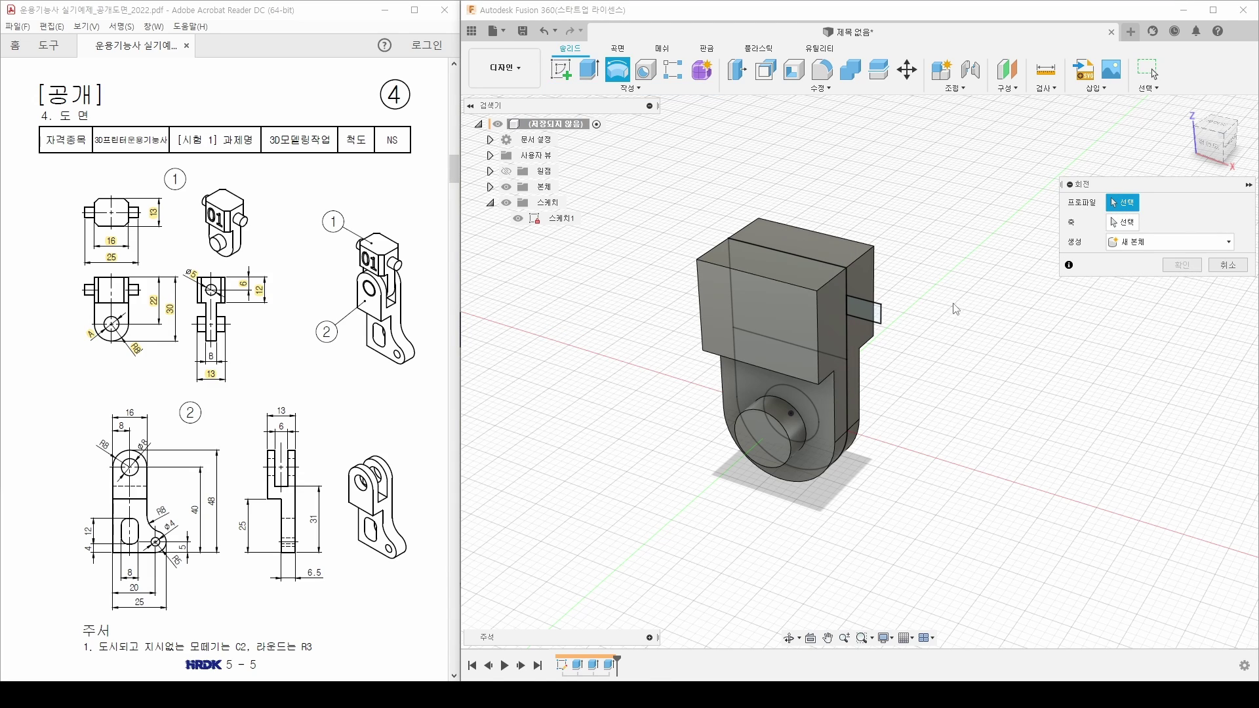
left_click(869, 312)
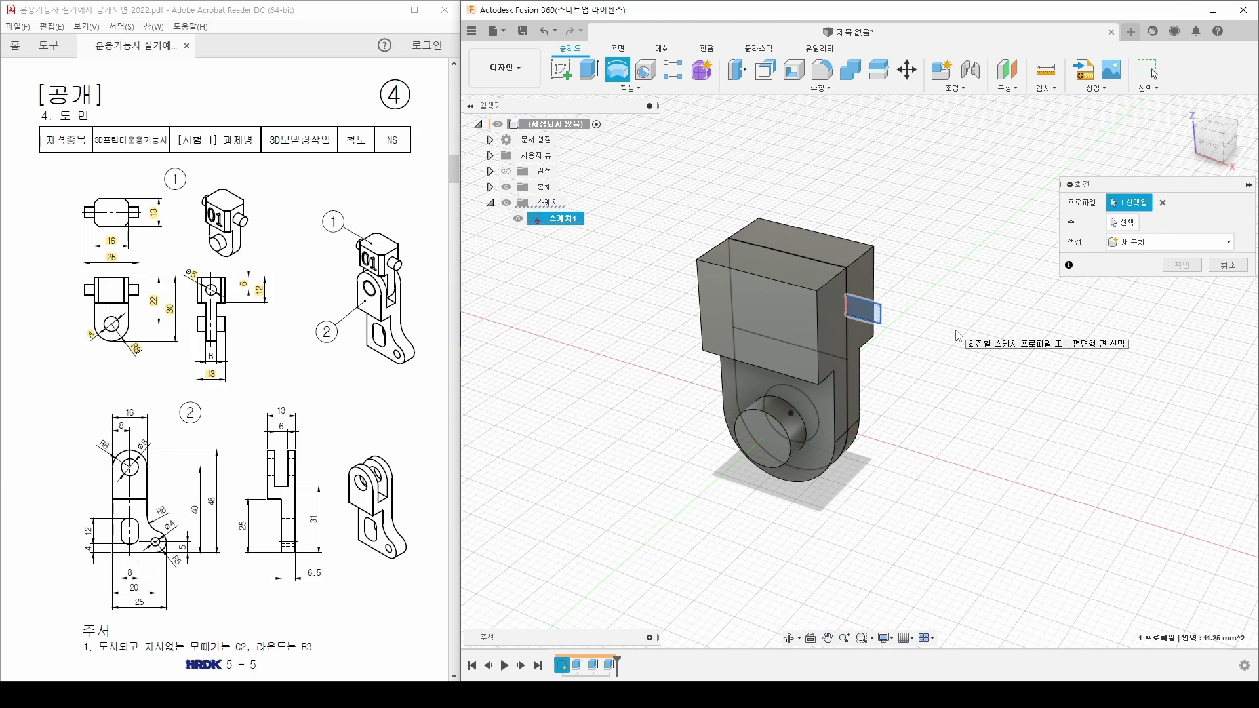
left_click(1121, 223)
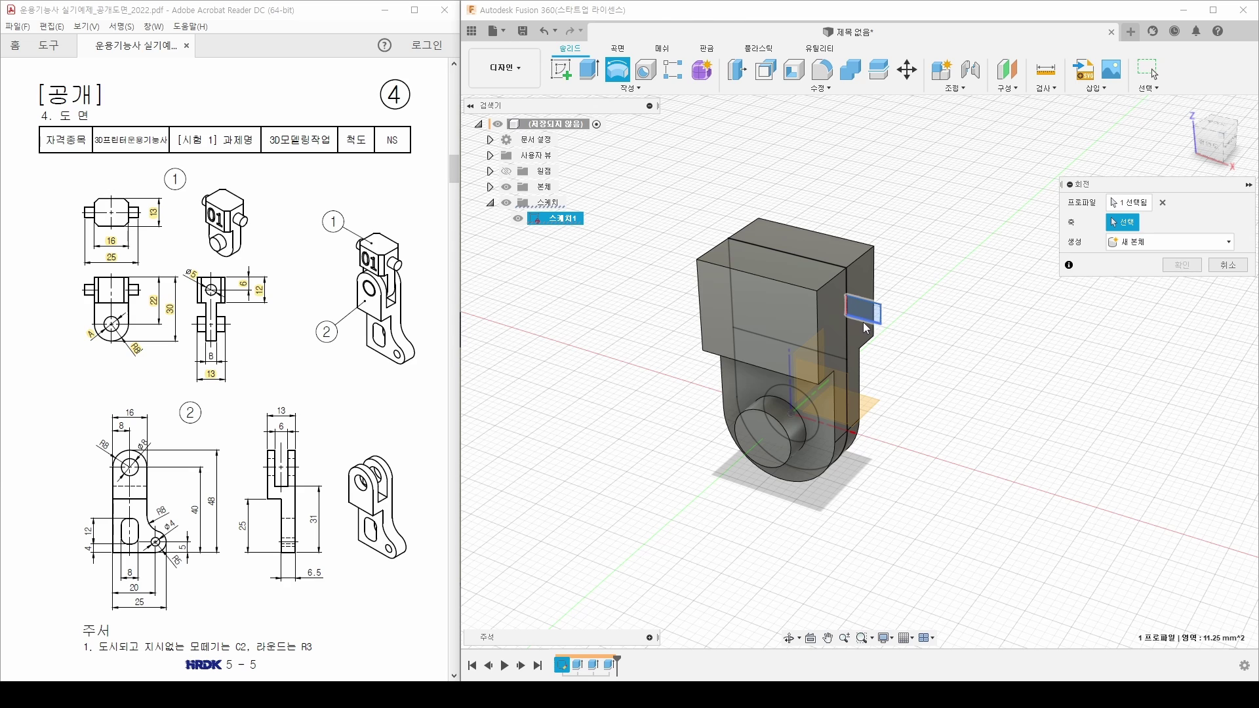
scroll(864, 326, "up", 2)
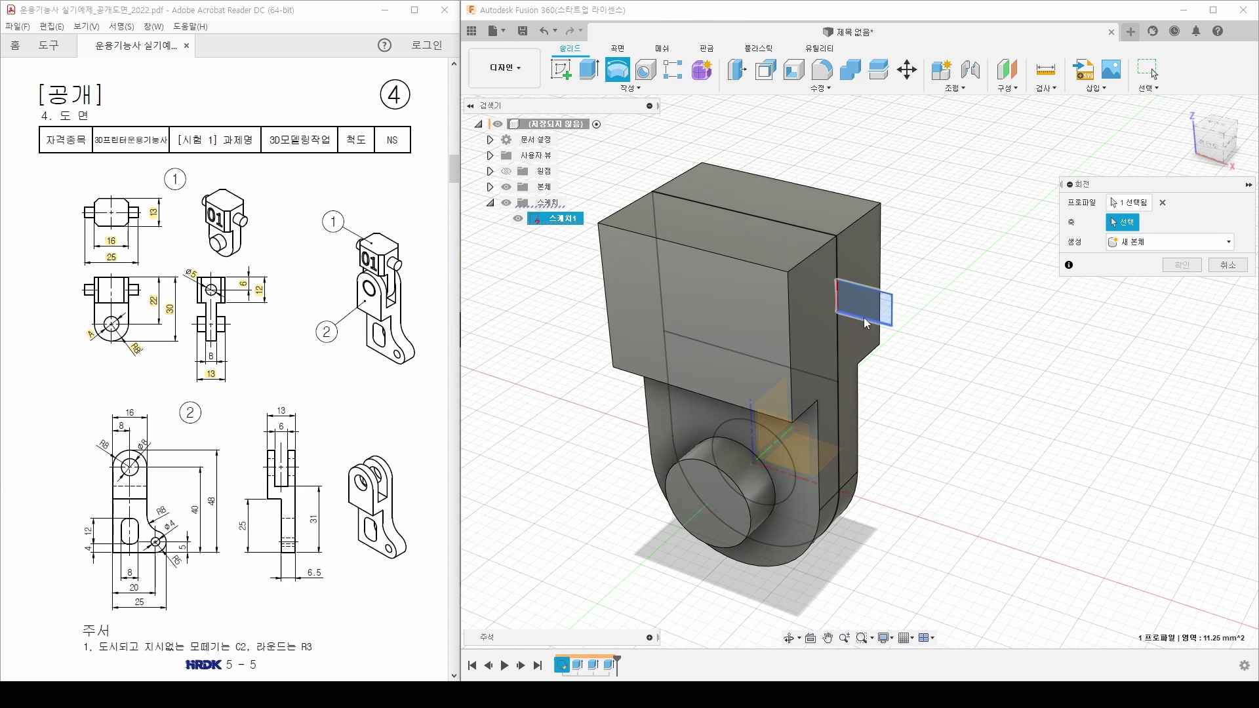
left_click(864, 318)
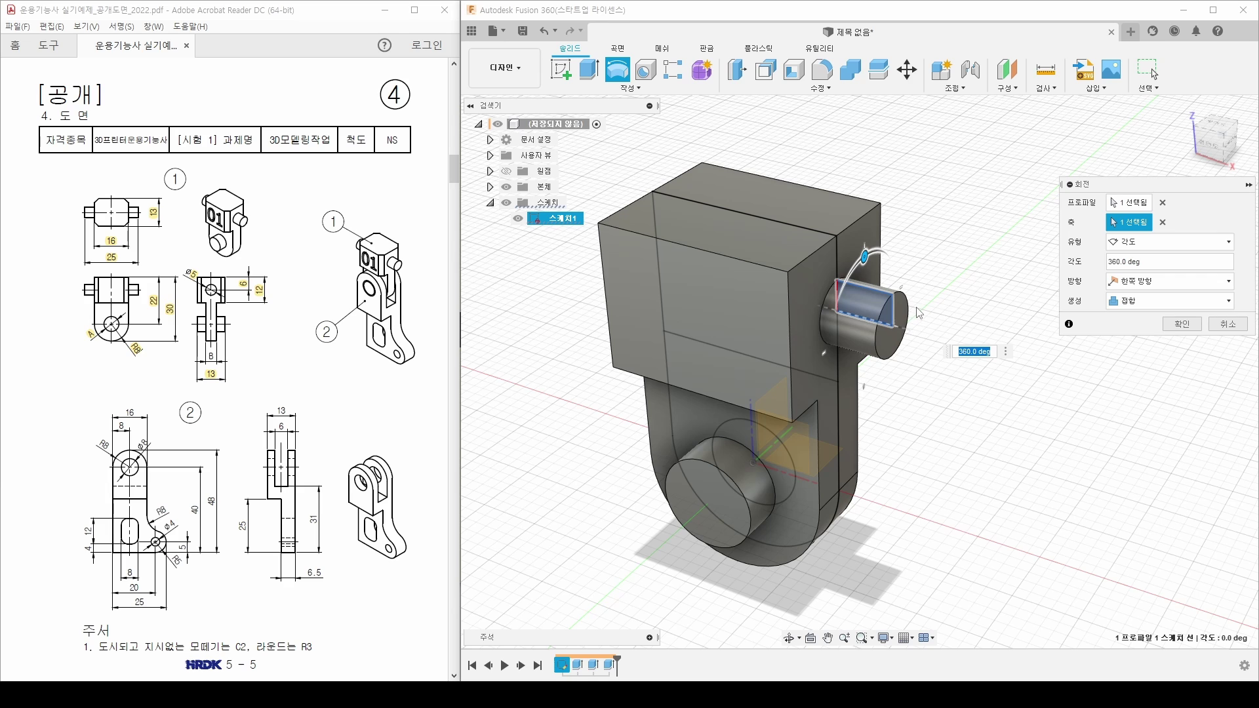
scroll(919, 313, "down", 1)
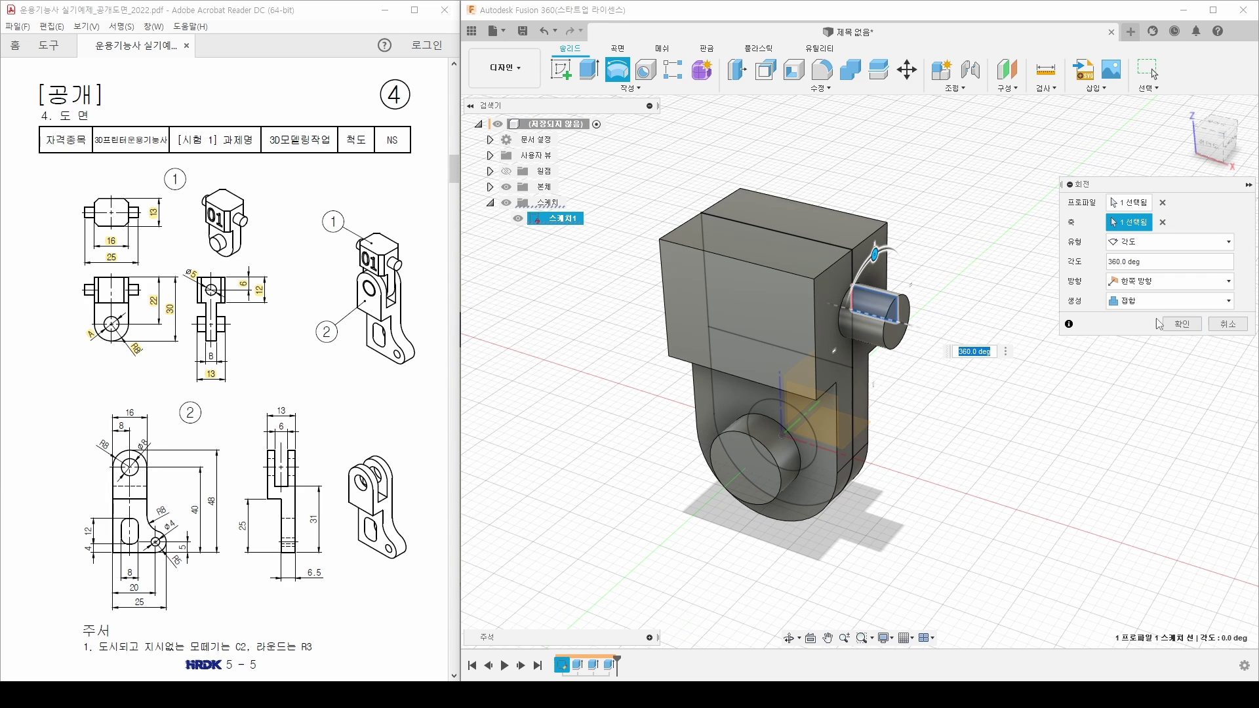
left_click(1178, 326)
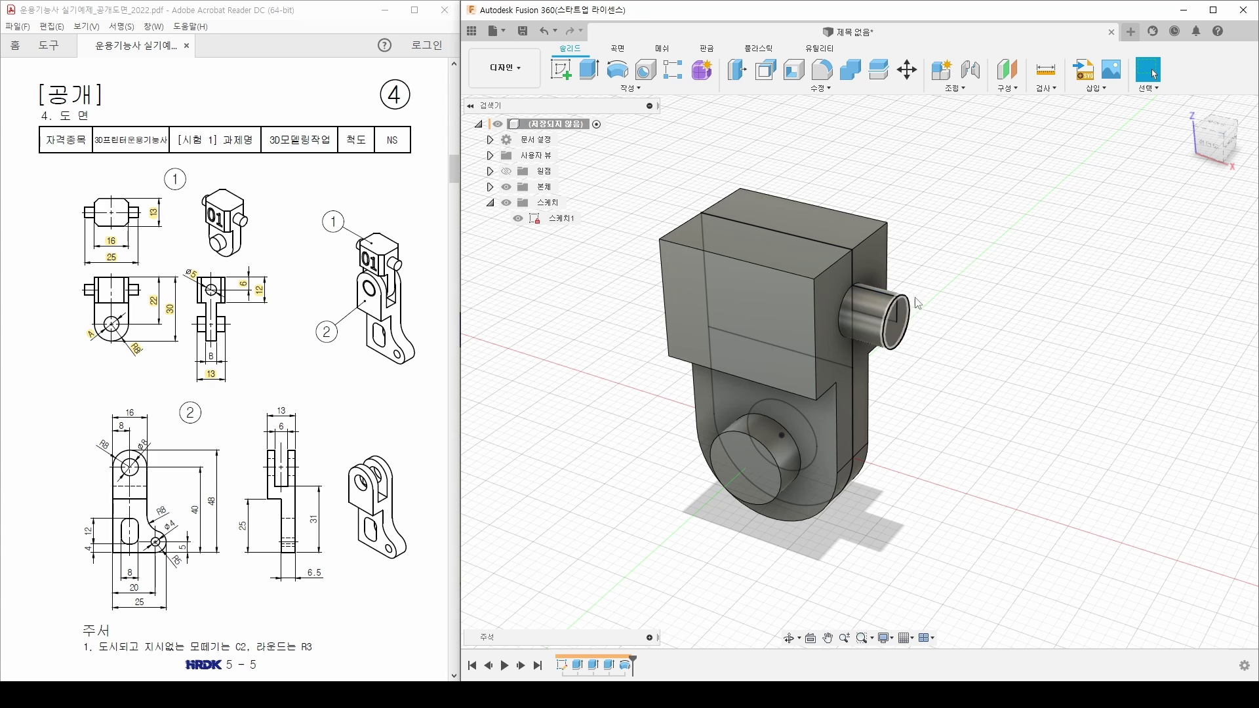
Step: Hide the front-view sketch so only part 1's solid body is shown
left_click(523, 222)
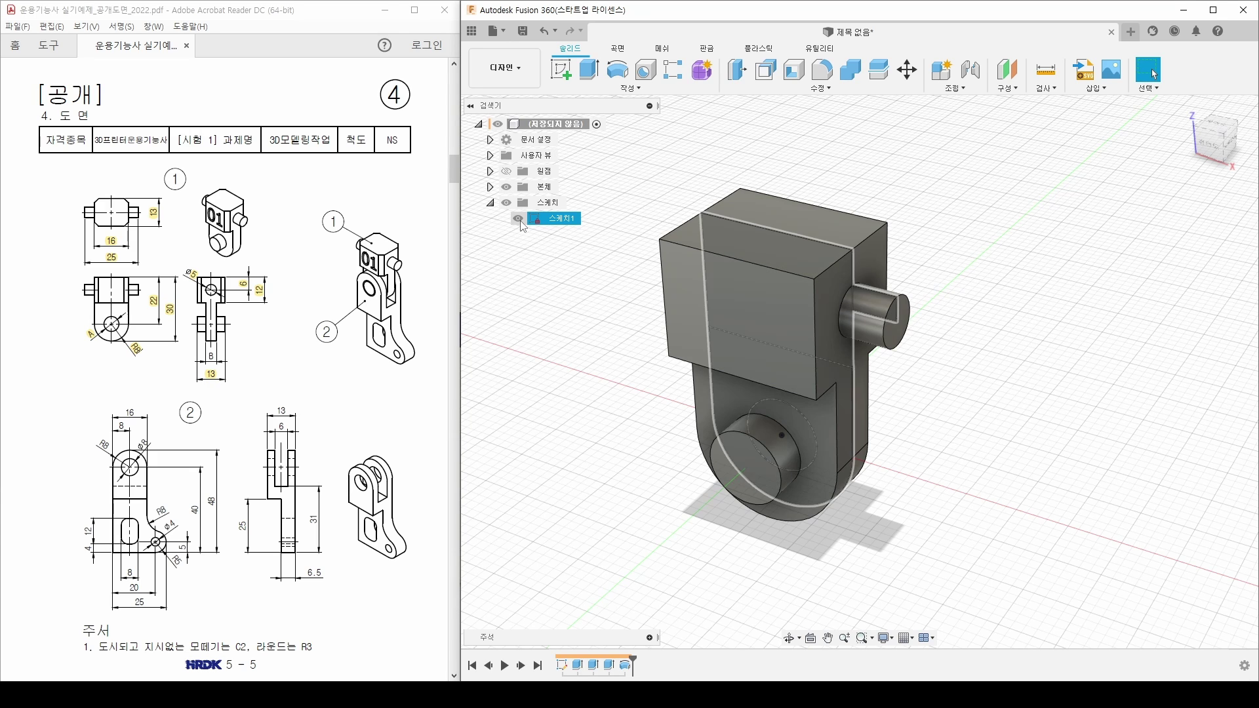
left_click(519, 219)
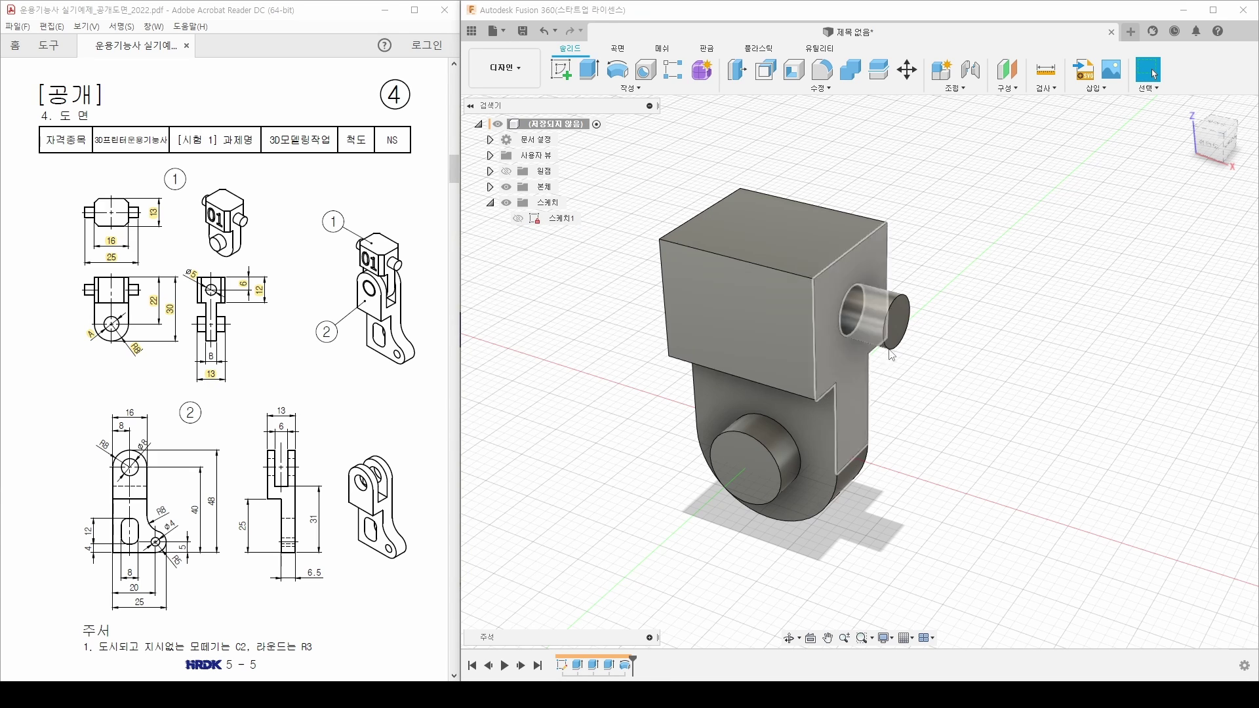
scroll(894, 341, "down", 2)
middle_click_drag(847, 344, 675, 364, "shift")
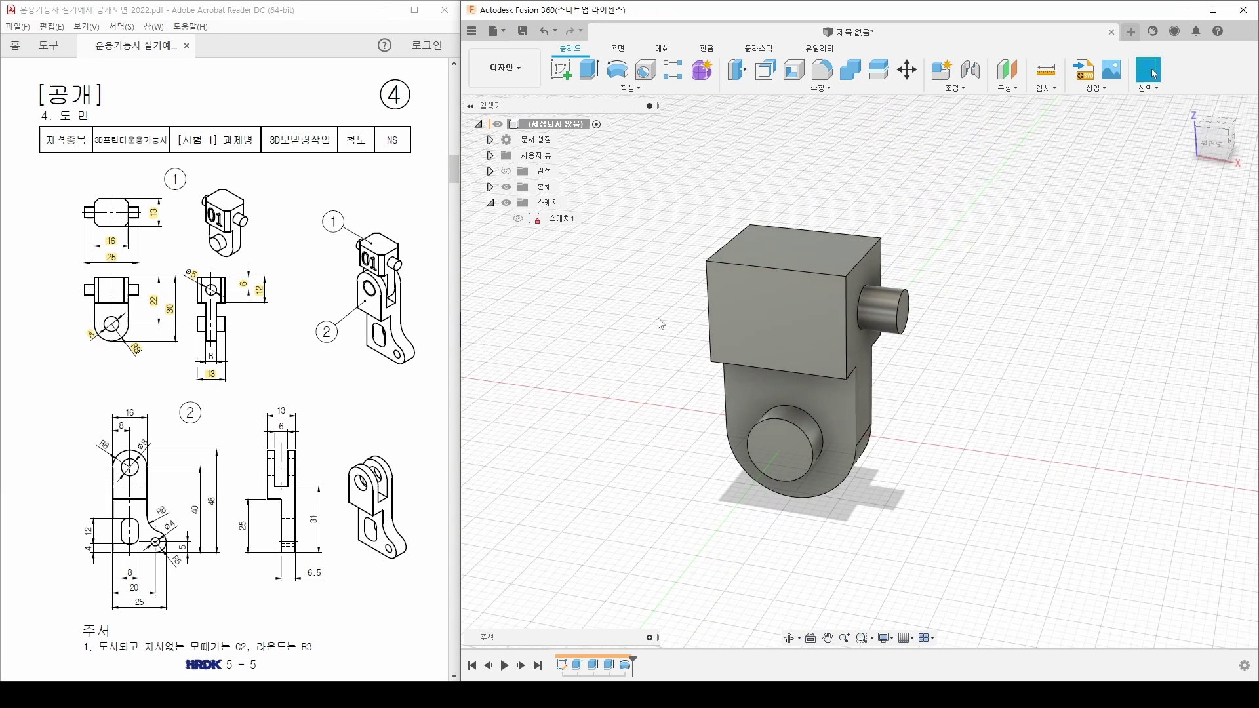
Step: Start a Mirror of type Faces with the side pin's cylindrical face and end face as the objects
left_click(628, 90)
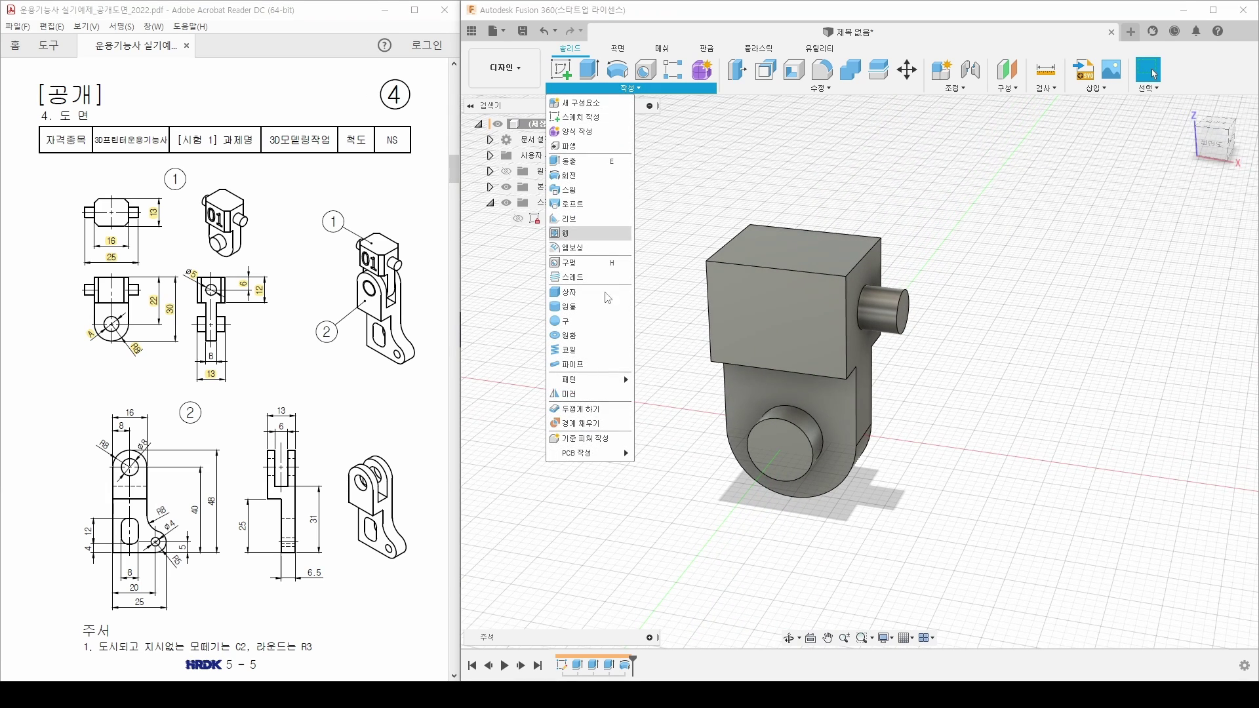
left_click(589, 394)
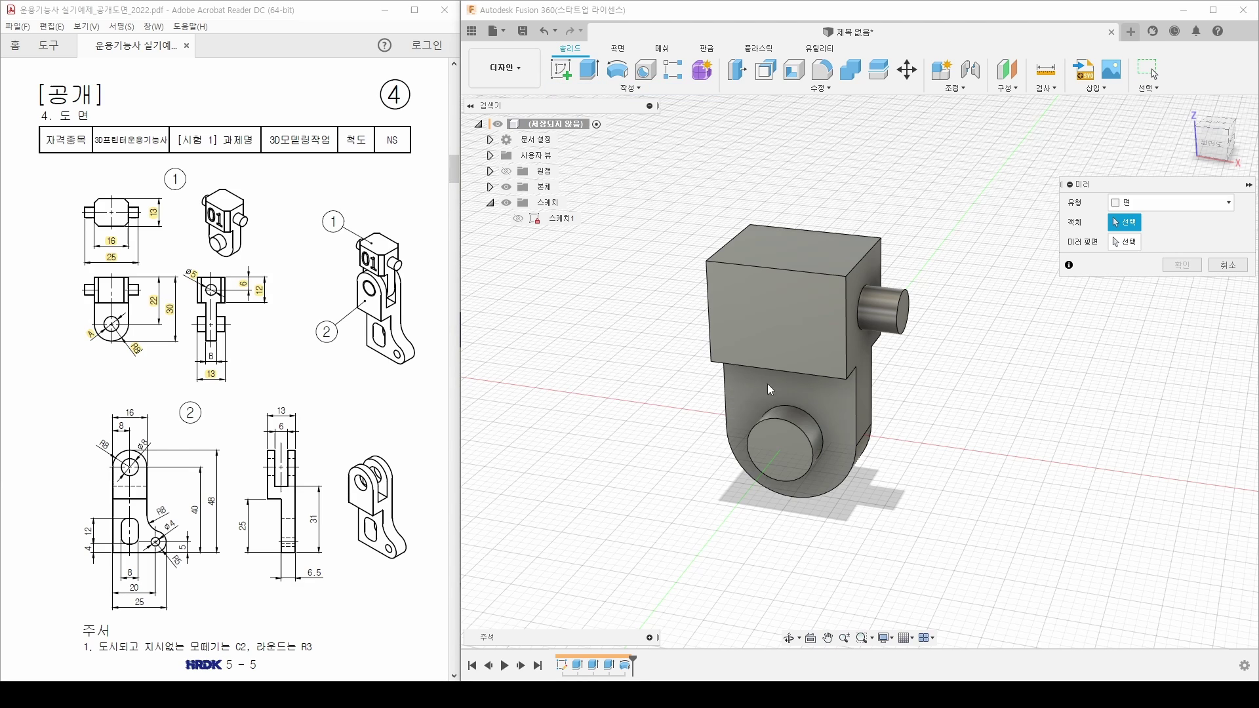
left_click(1138, 207)
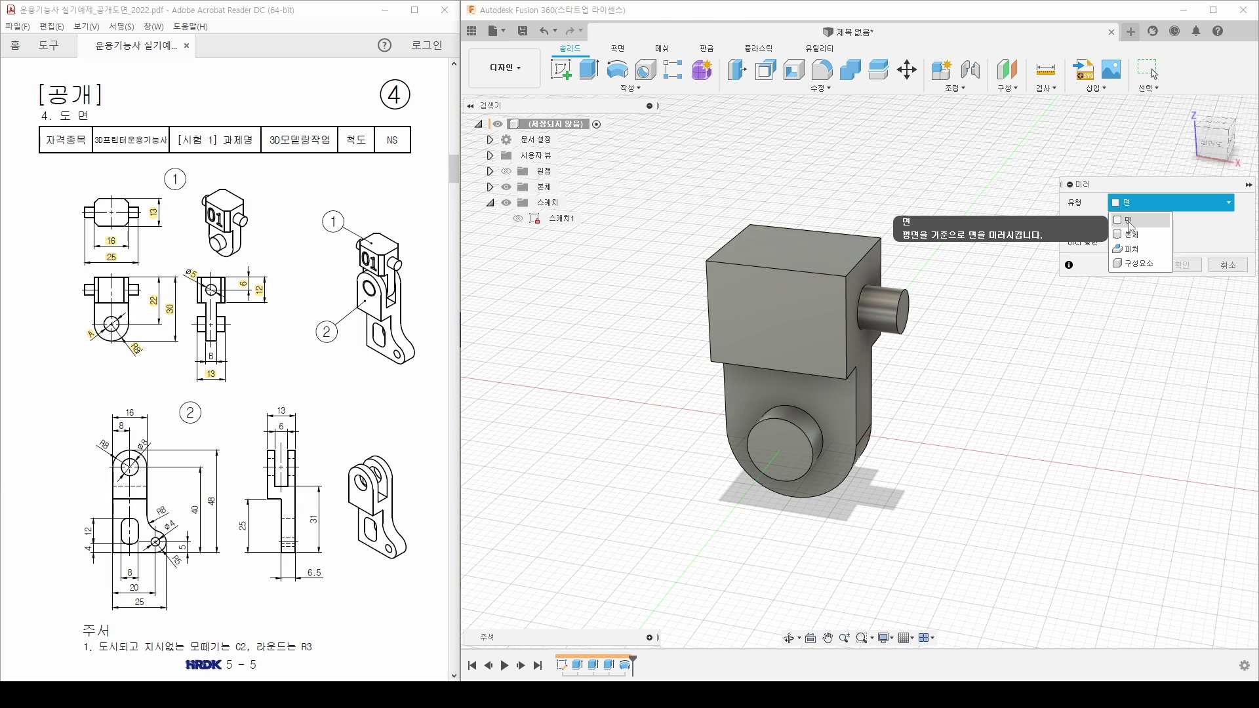
left_click(1131, 223)
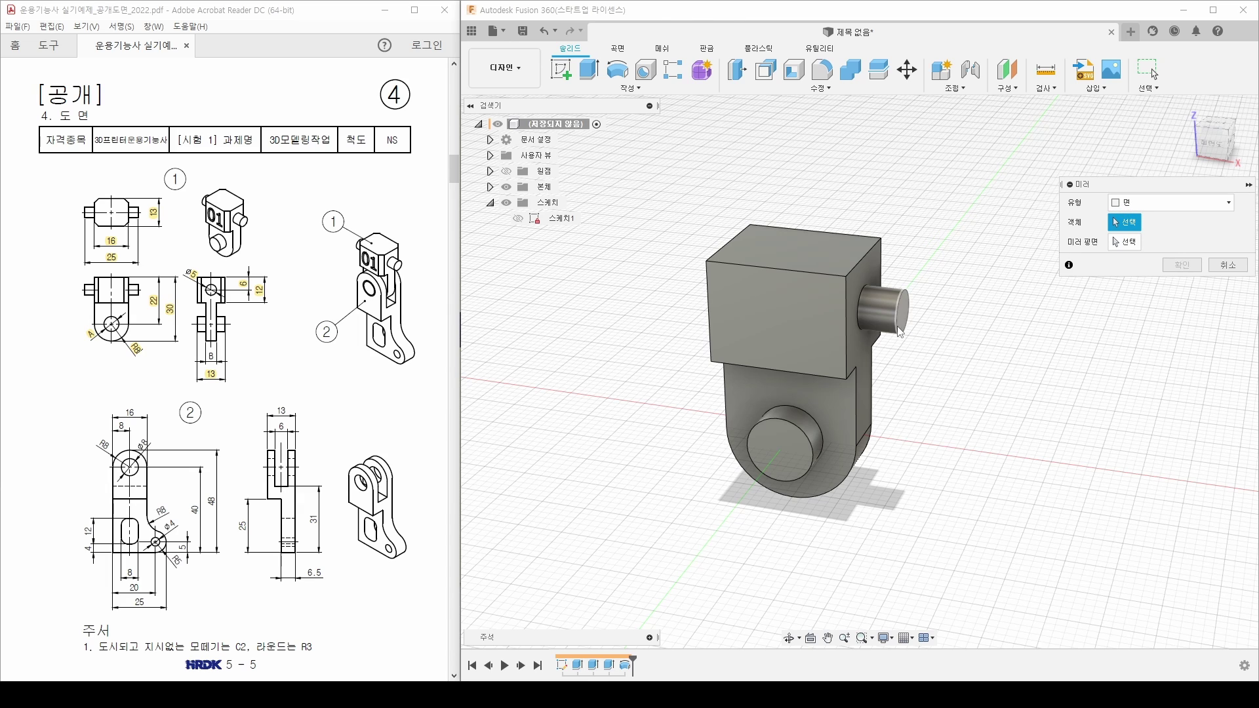
scroll(900, 331, "up", 2)
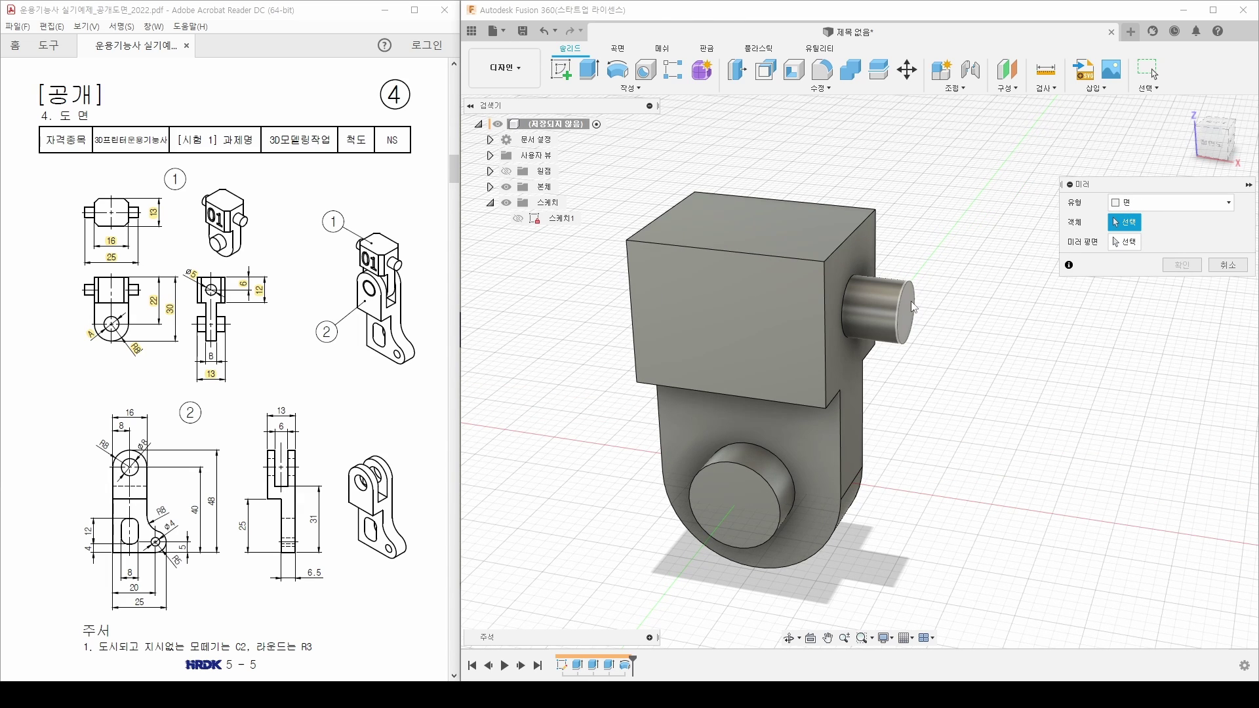
left_click(911, 308)
left_click(877, 311)
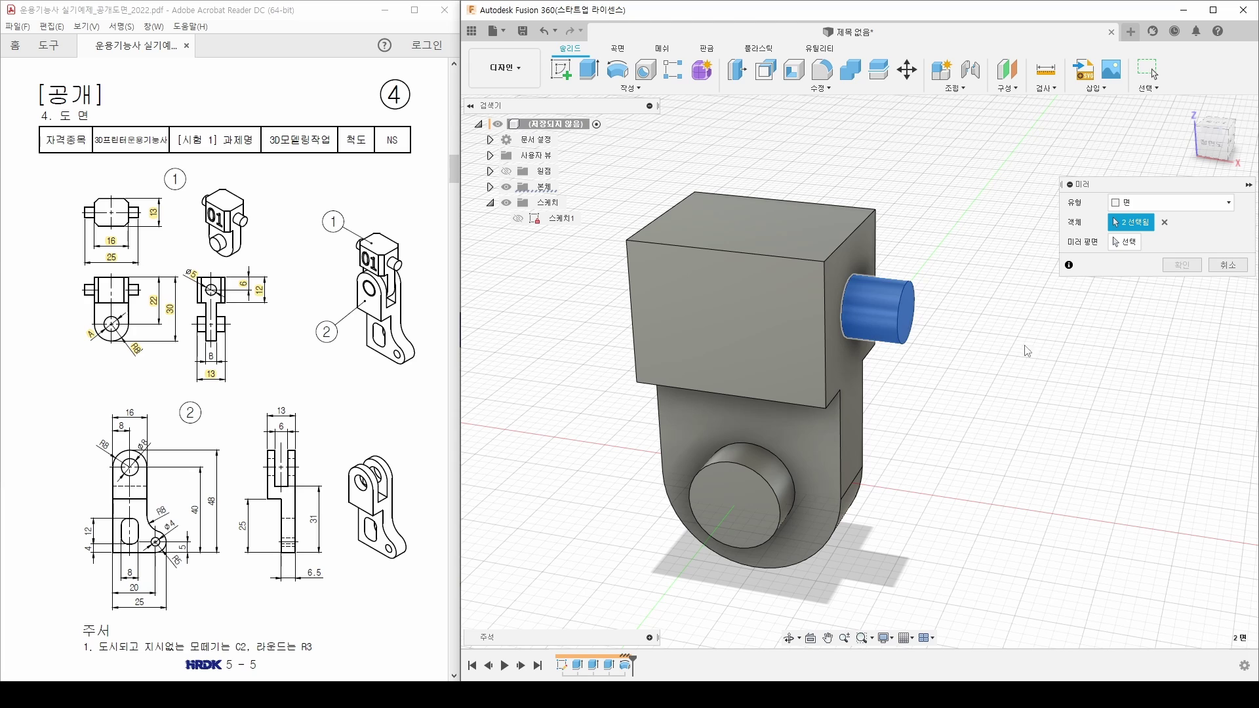
Step: Try the YZ origin plane as the mirror plane for the side pin, then clear the plane selection
left_click(1134, 242)
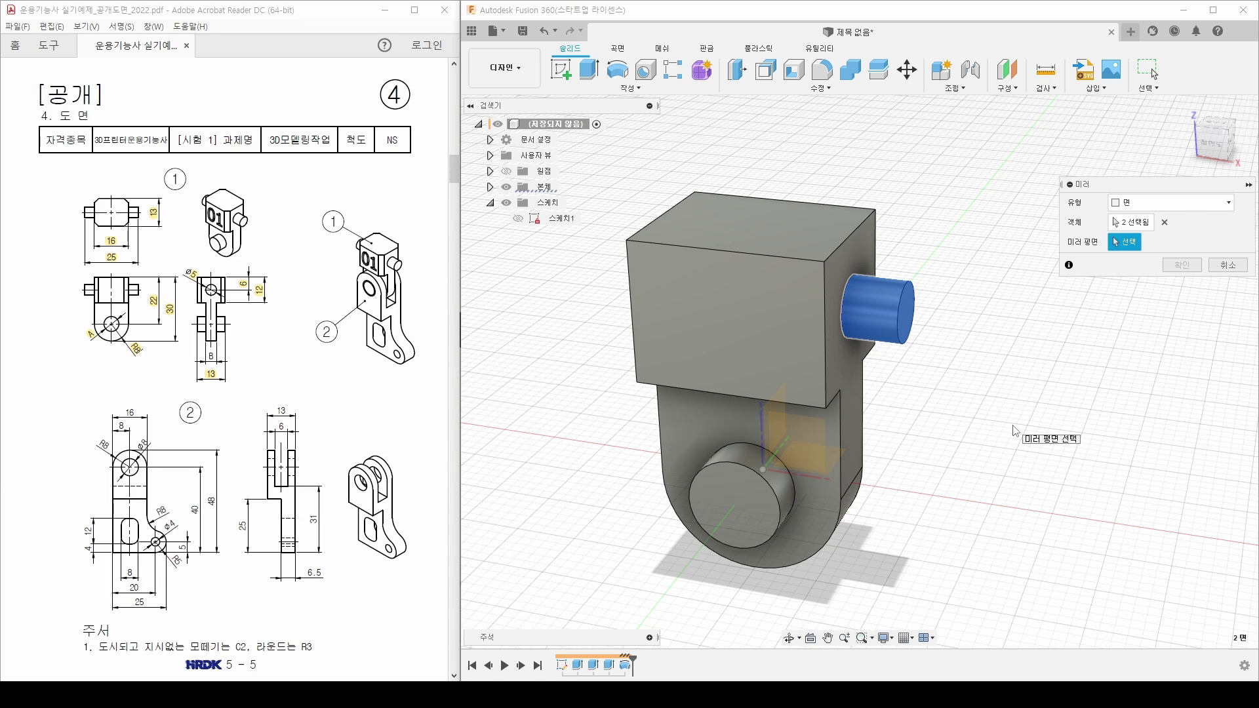
middle_click_drag(1015, 431, 860, 420, "shift")
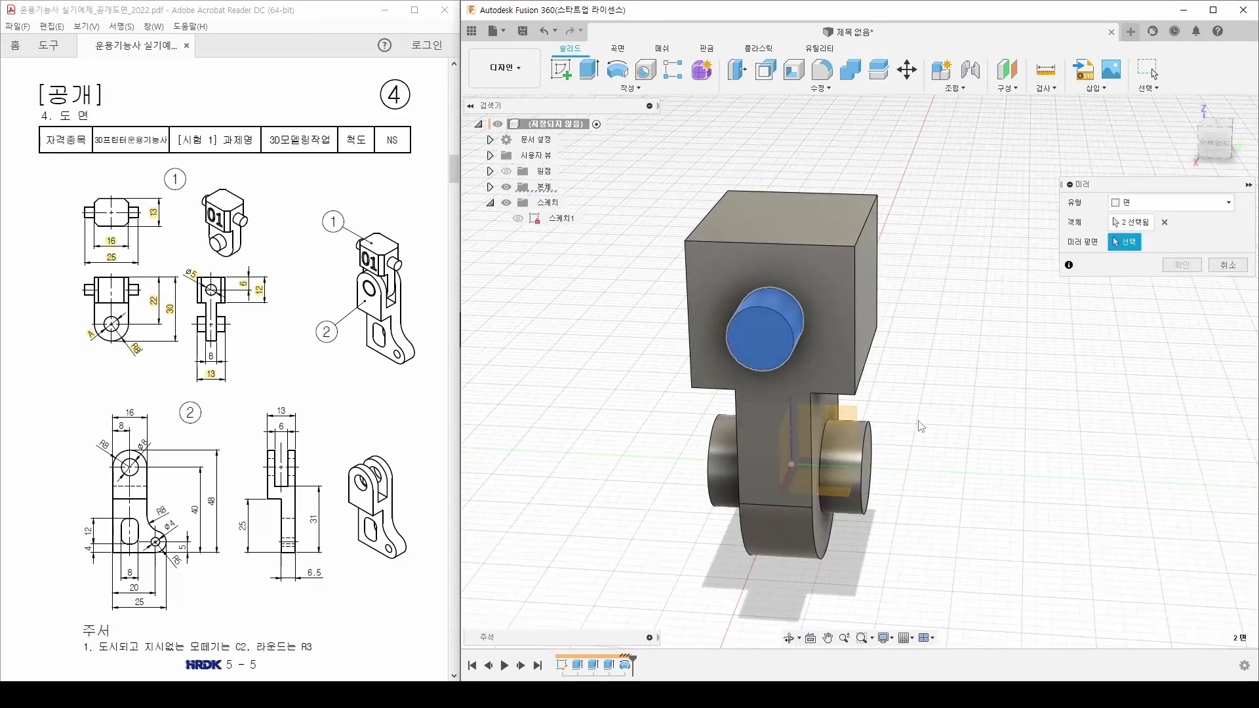
left_click(854, 421)
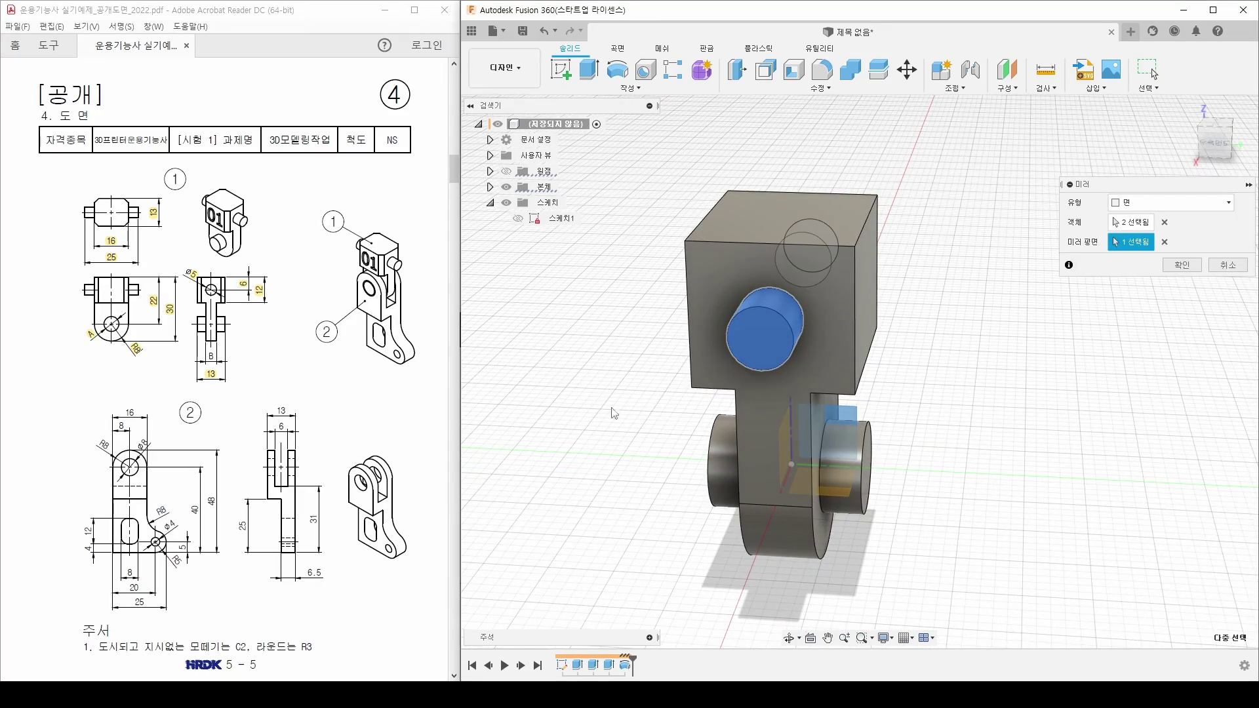
middle_click_drag(611, 414, 724, 399, "shift")
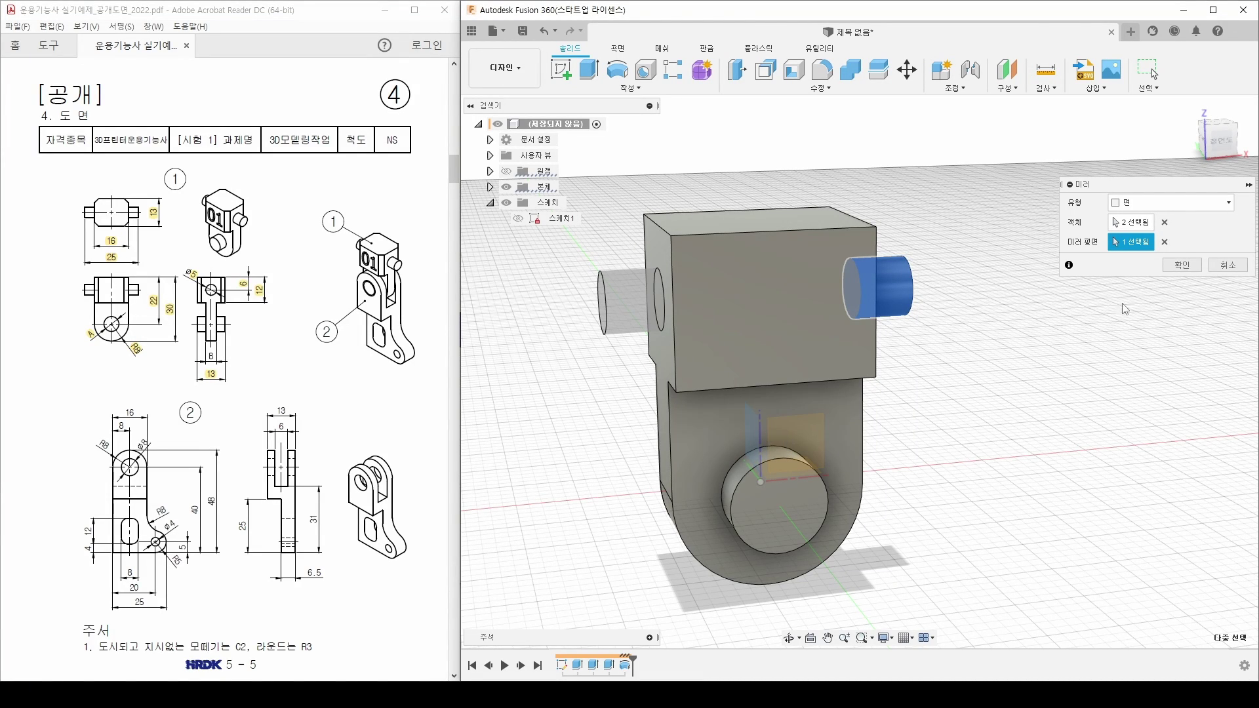
left_click(1165, 242)
Step: Try the horizontal XY origin plane as the mirror plane for the side pin, then clear the plane selection
middle_click_drag(919, 394, 807, 446, "shift")
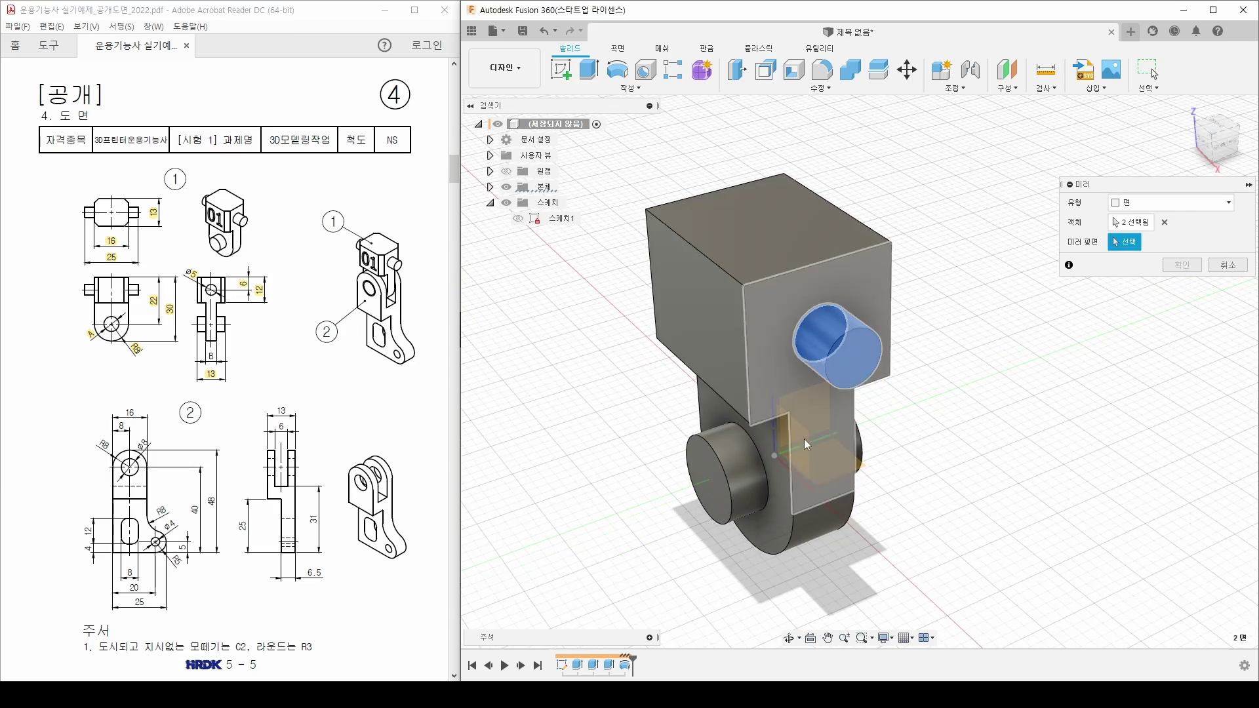
left_click(859, 480)
middle_click_drag(859, 480, 951, 523, "shift")
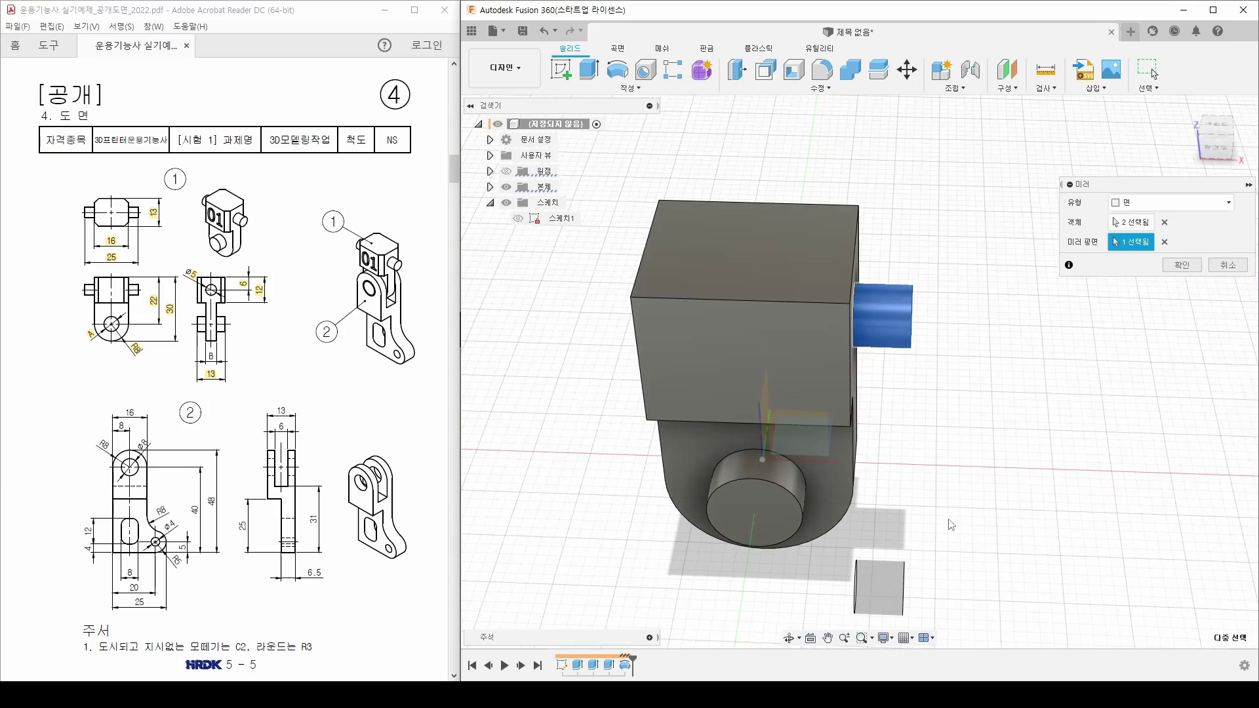
left_click(1165, 242)
Step: Try the front XZ origin plane as the mirror plane for the side pin, then clear the plane selection
middle_click_drag(978, 452, 811, 439, "shift")
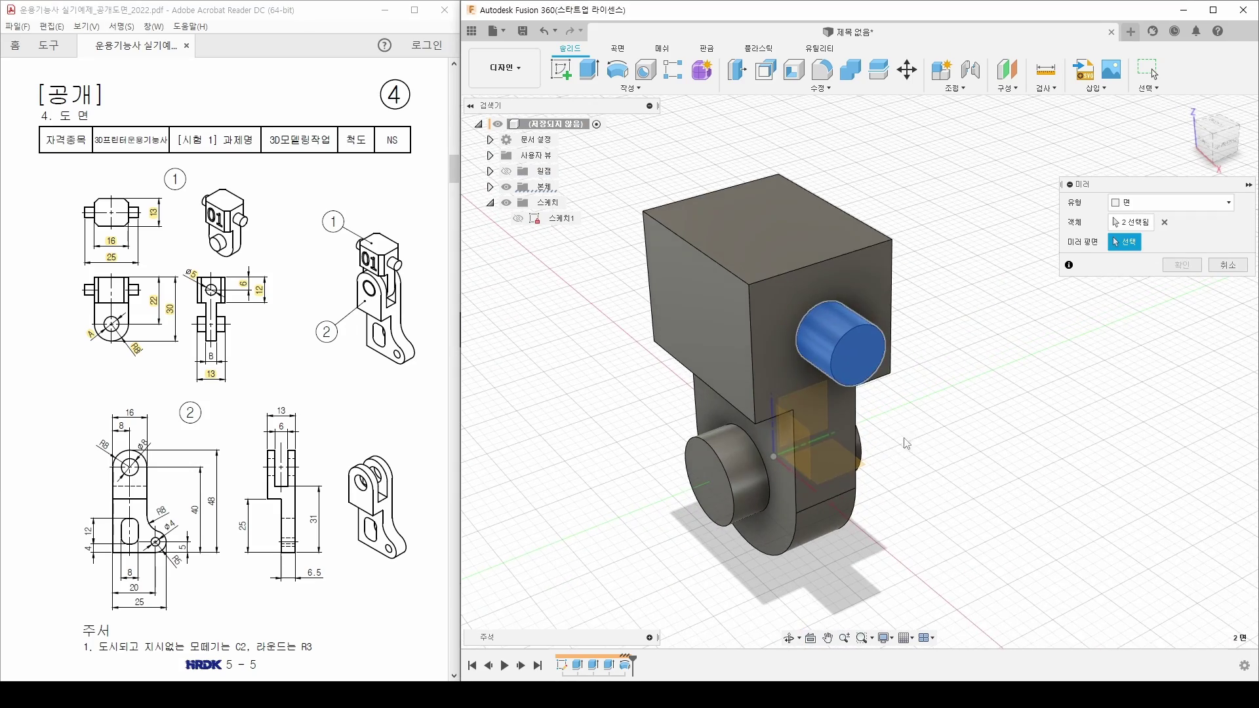
left_click(808, 434)
left_click(831, 472)
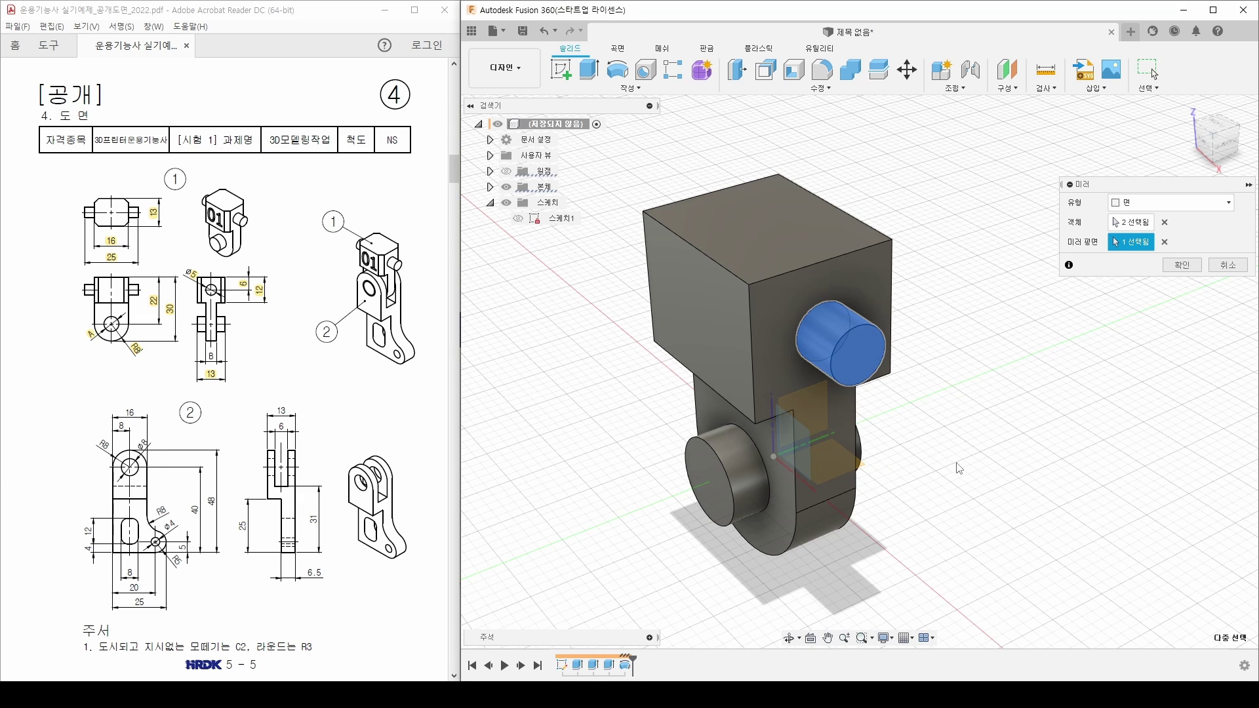
middle_click_drag(835, 387, 665, 276, "shift")
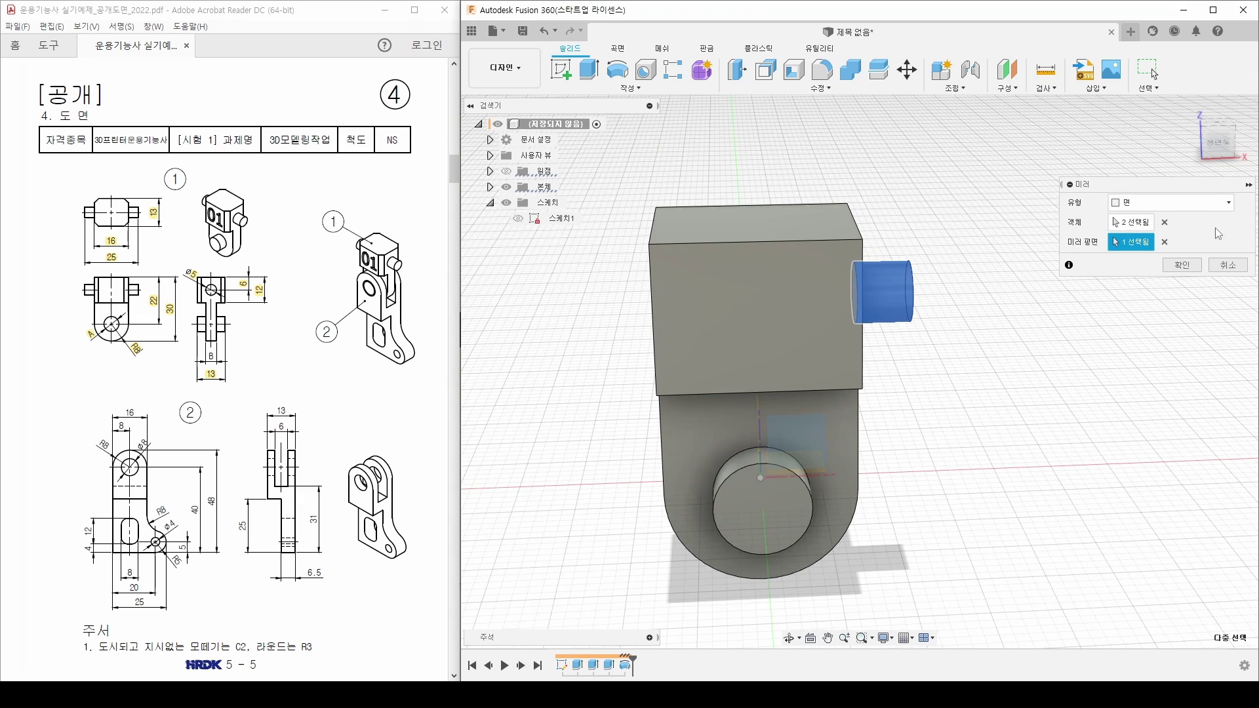
left_click(1166, 243)
Step: Mirror the side pin's faces about the YZ origin plane onto the opposite side of the block
middle_click_drag(1056, 458, 949, 455, "shift")
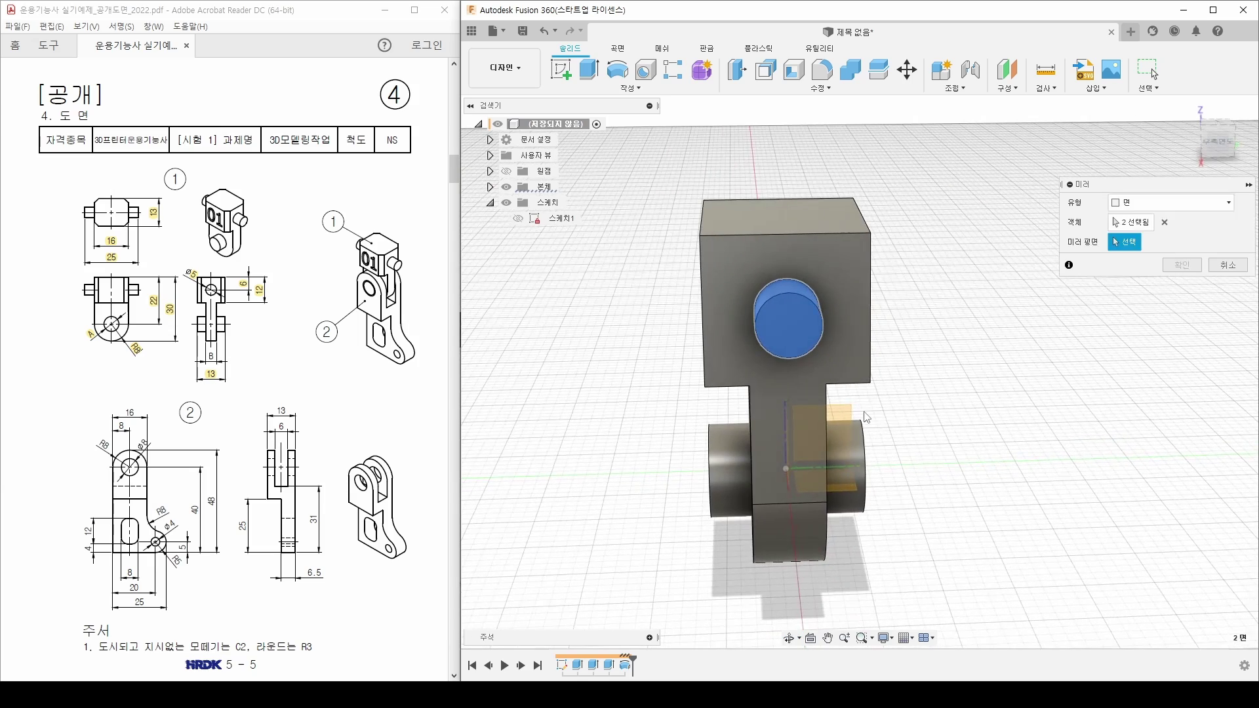
left_click(867, 417)
middle_click_drag(867, 417, 616, 202, "shift")
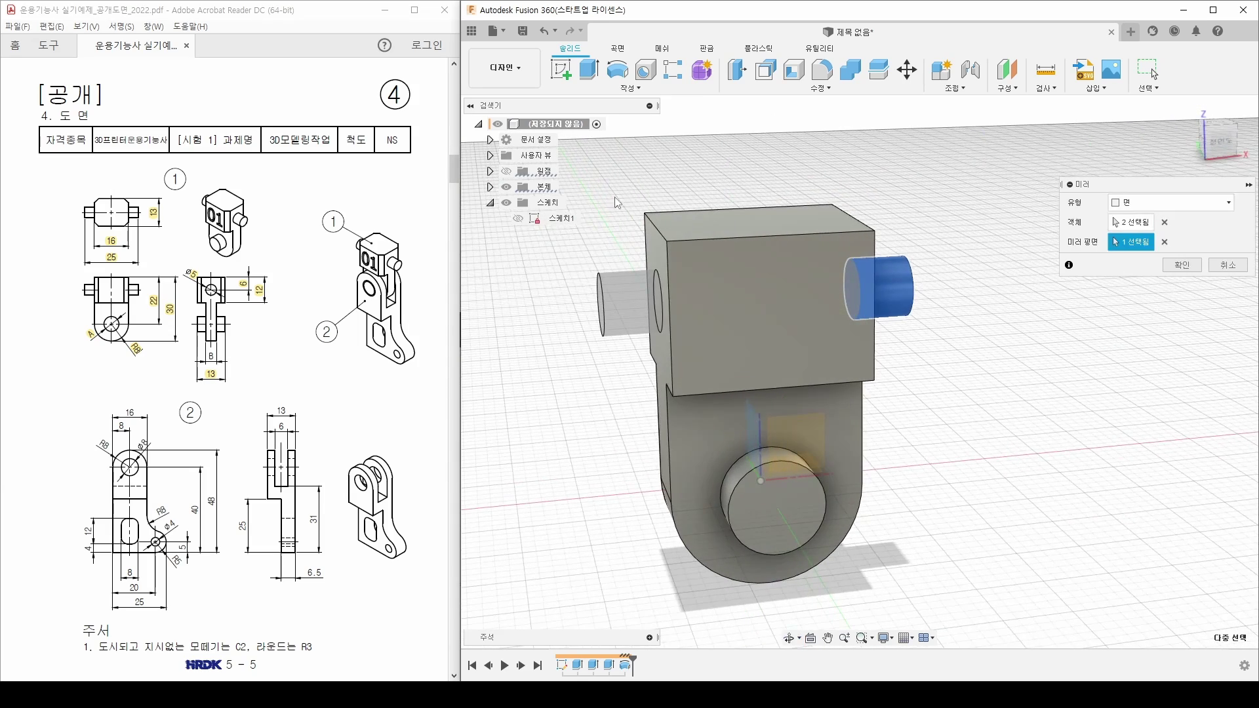
middle_click_drag(651, 328, 675, 286, "shift")
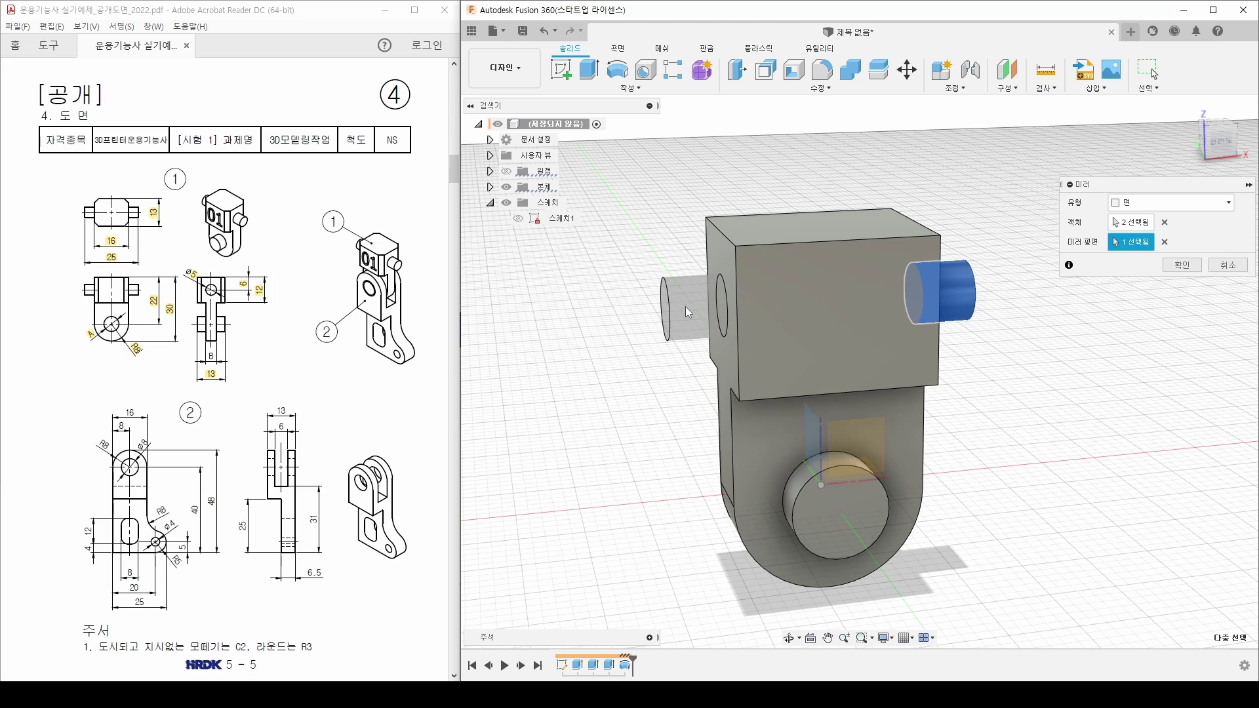
left_click(1166, 266)
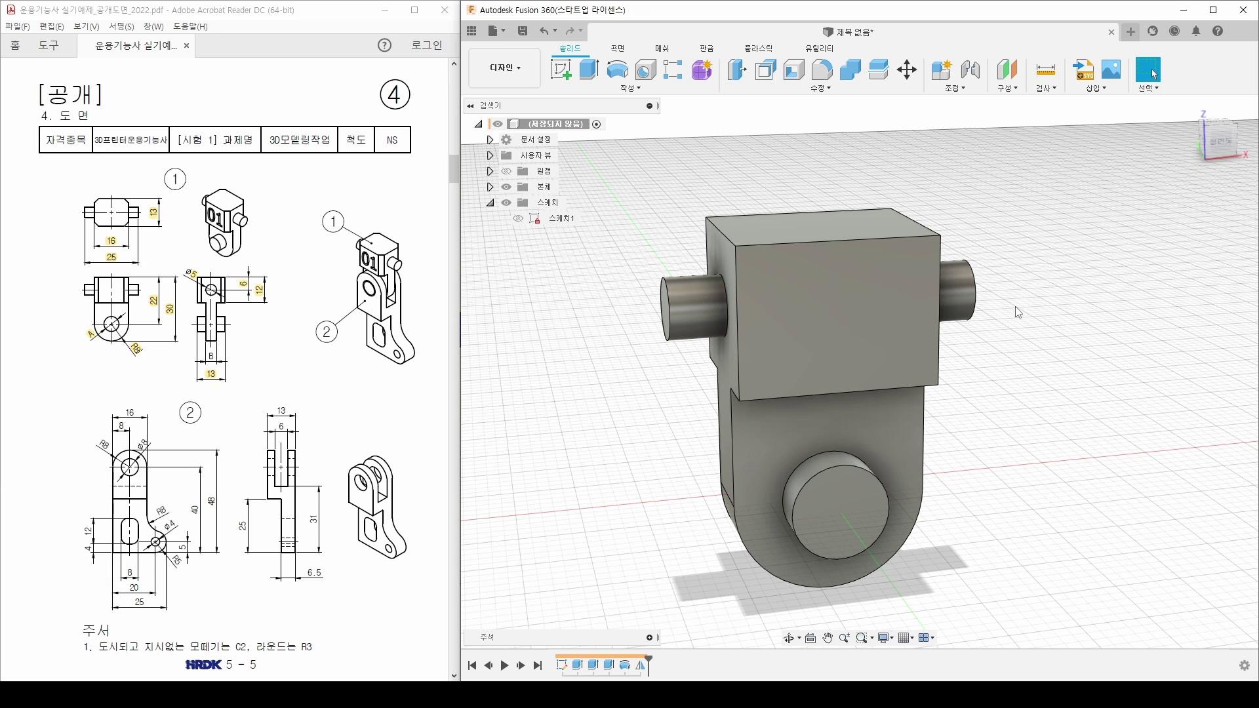
middle_click_drag(614, 356, 561, 353, "shift")
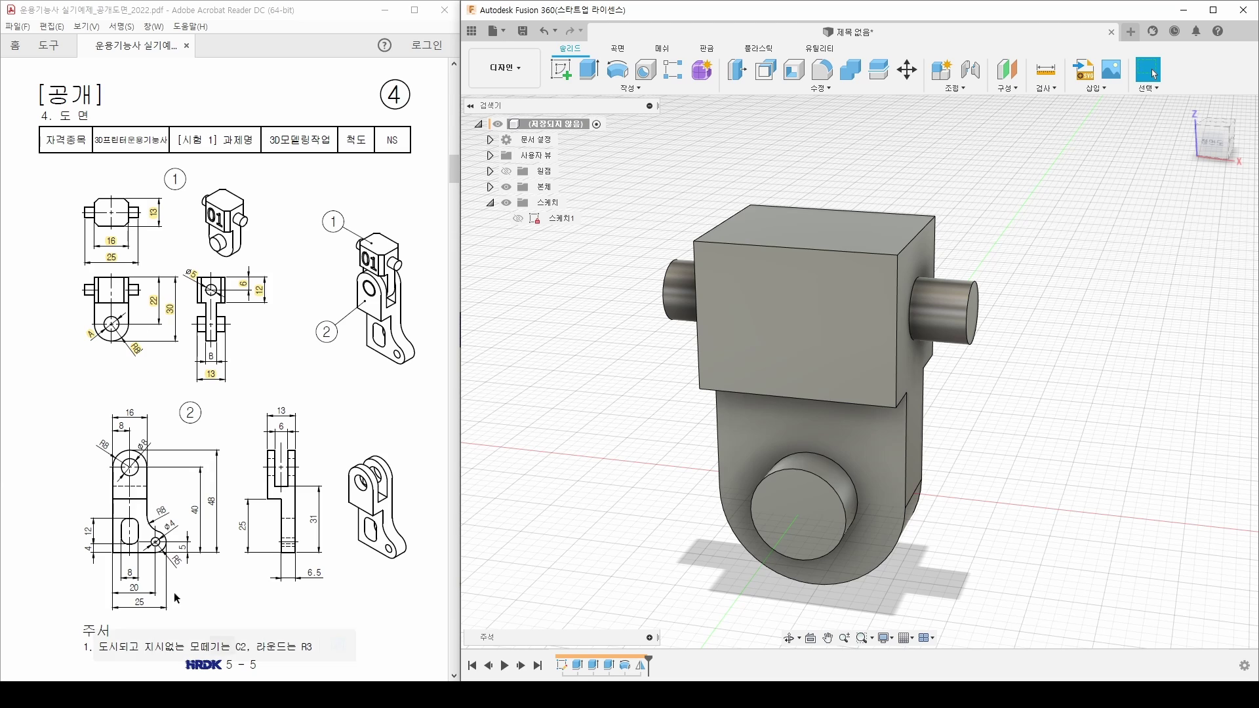
Step: Examine the PDF drawing's note on unspecified chamfers and rounds, and mark the block's vertical corners it applies to
left_click(241, 296)
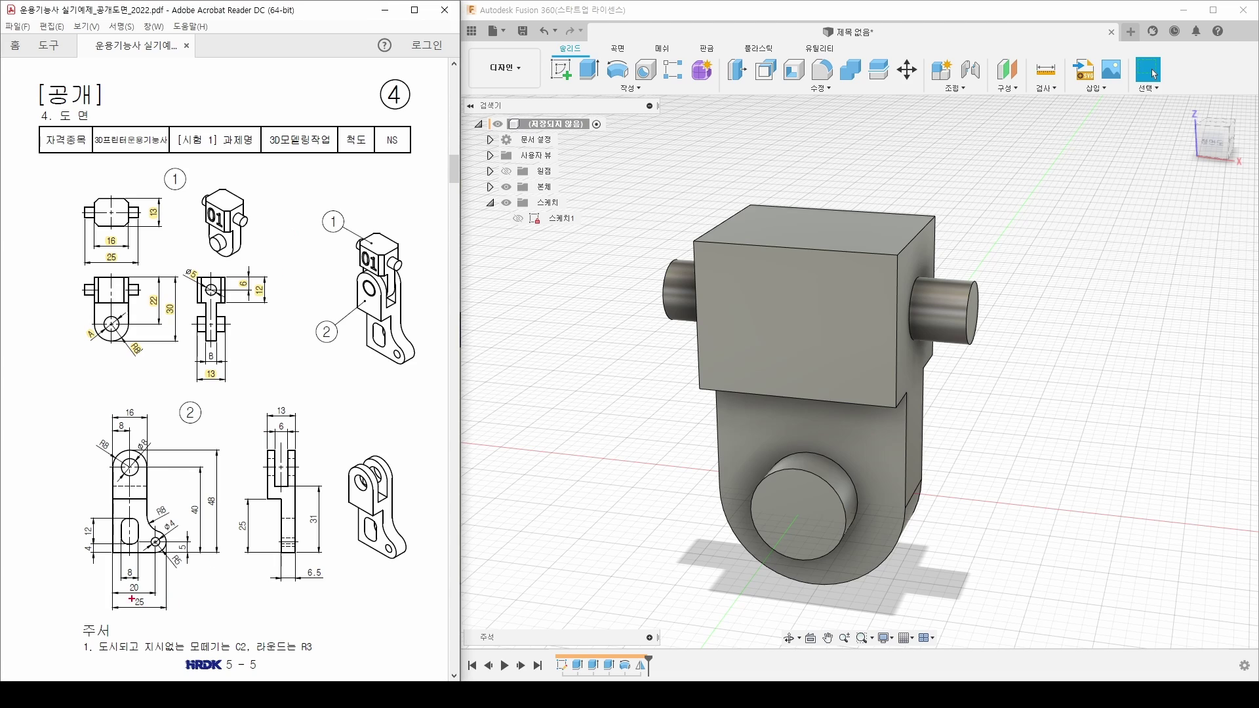
mouse_move(74, 620)
left_mouse_down("ctrl")
mouse_move(118, 641)
mouse_move(321, 659)
left_mouse_up("ctrl")
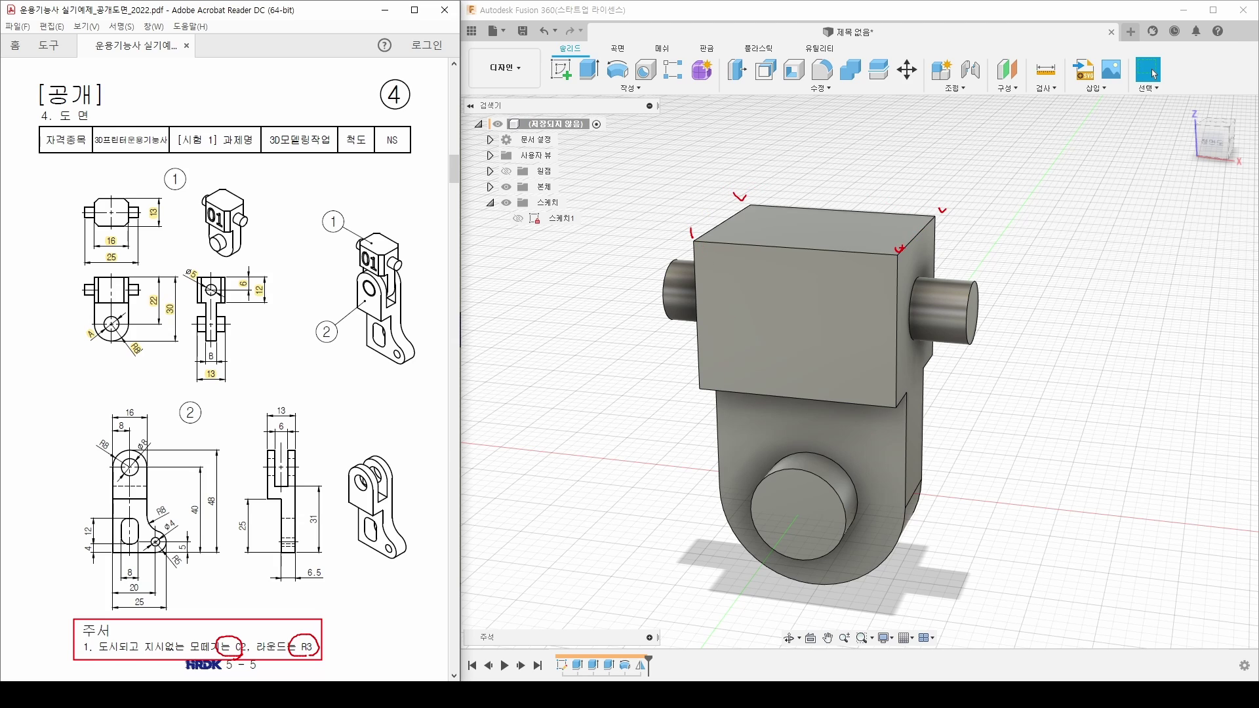
key("Escape")
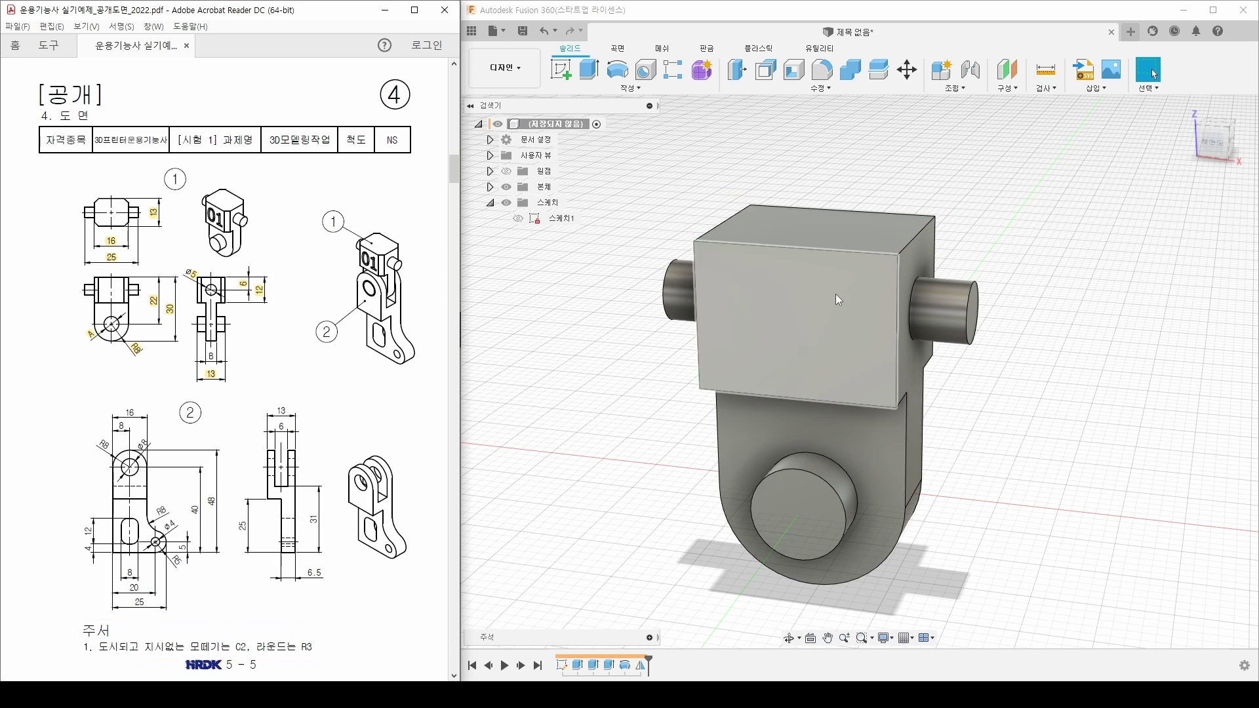
Step: Chamfer the block's four vertical edges with an equal distance of 2 mm
left_click(828, 89)
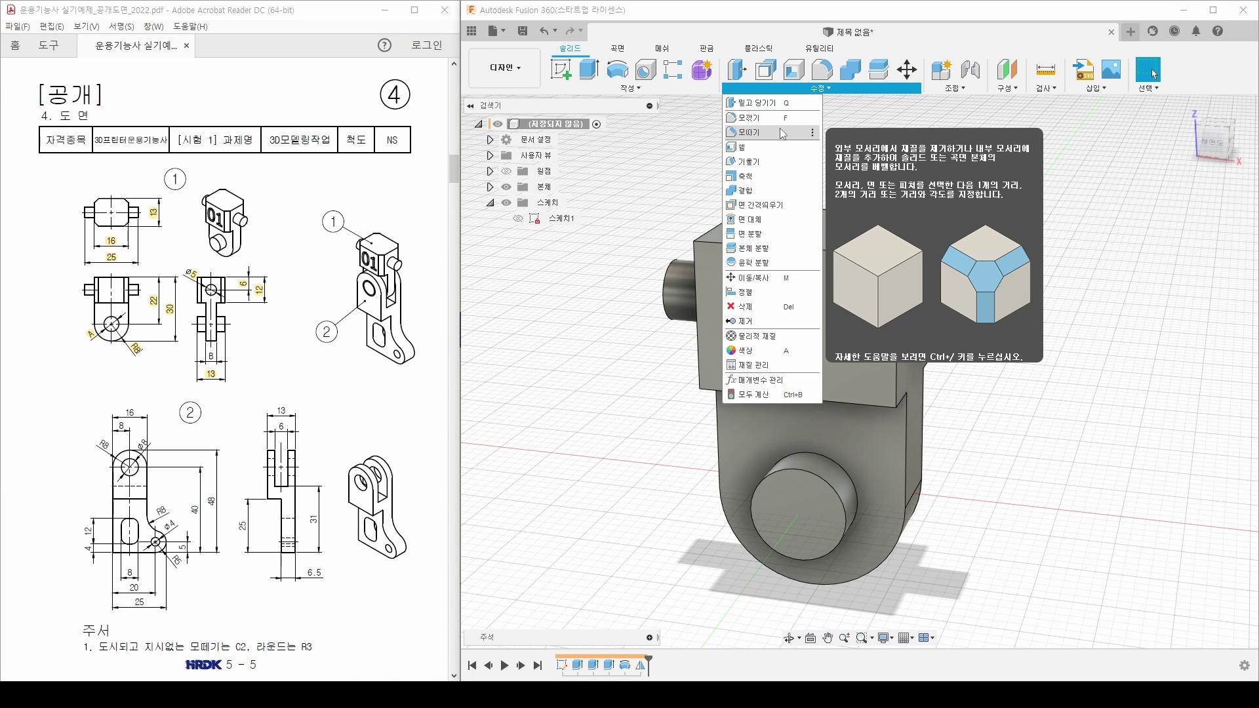
left_click(783, 133)
left_click(694, 262)
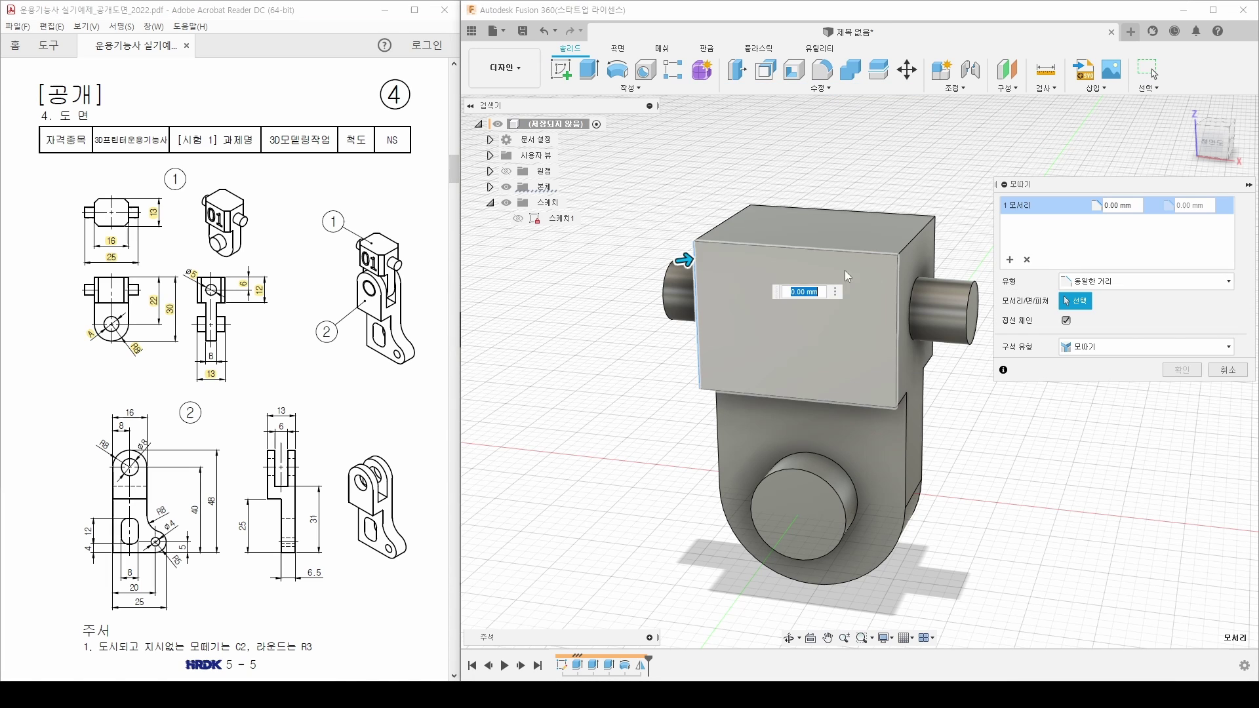
left_click(896, 273)
middle_click_drag(925, 328, 725, 368, "shift")
left_click(774, 367)
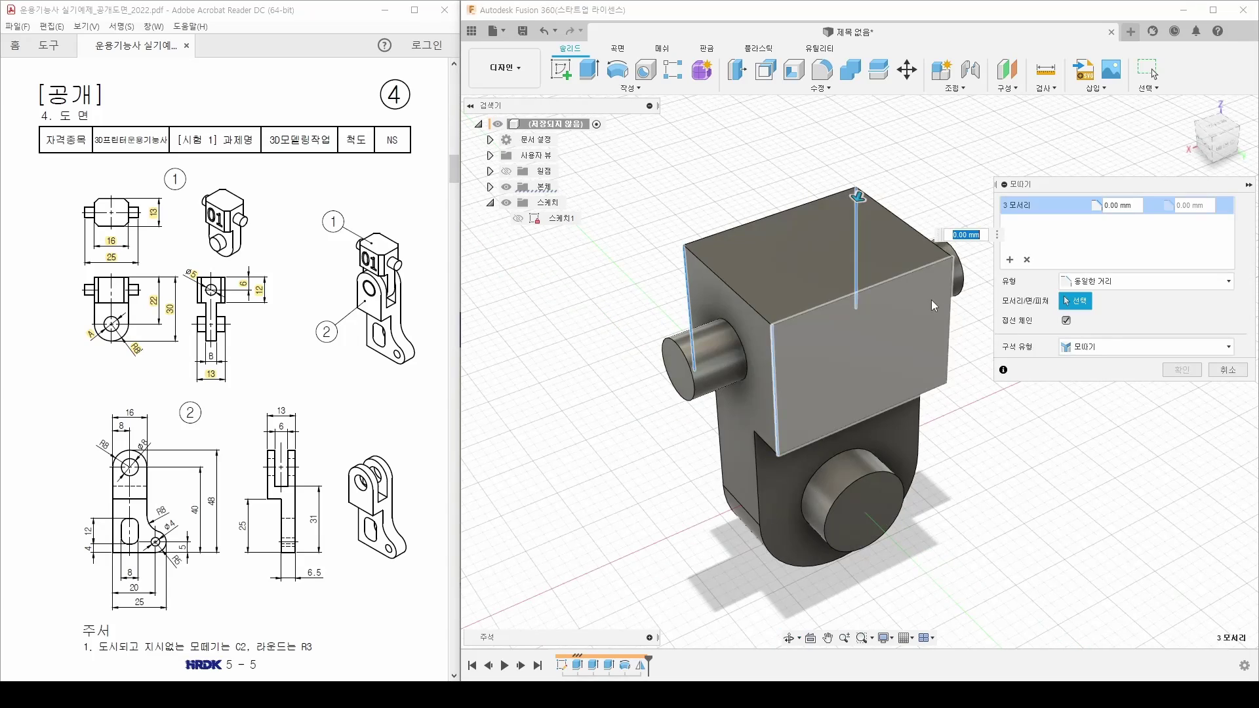
left_click(949, 305)
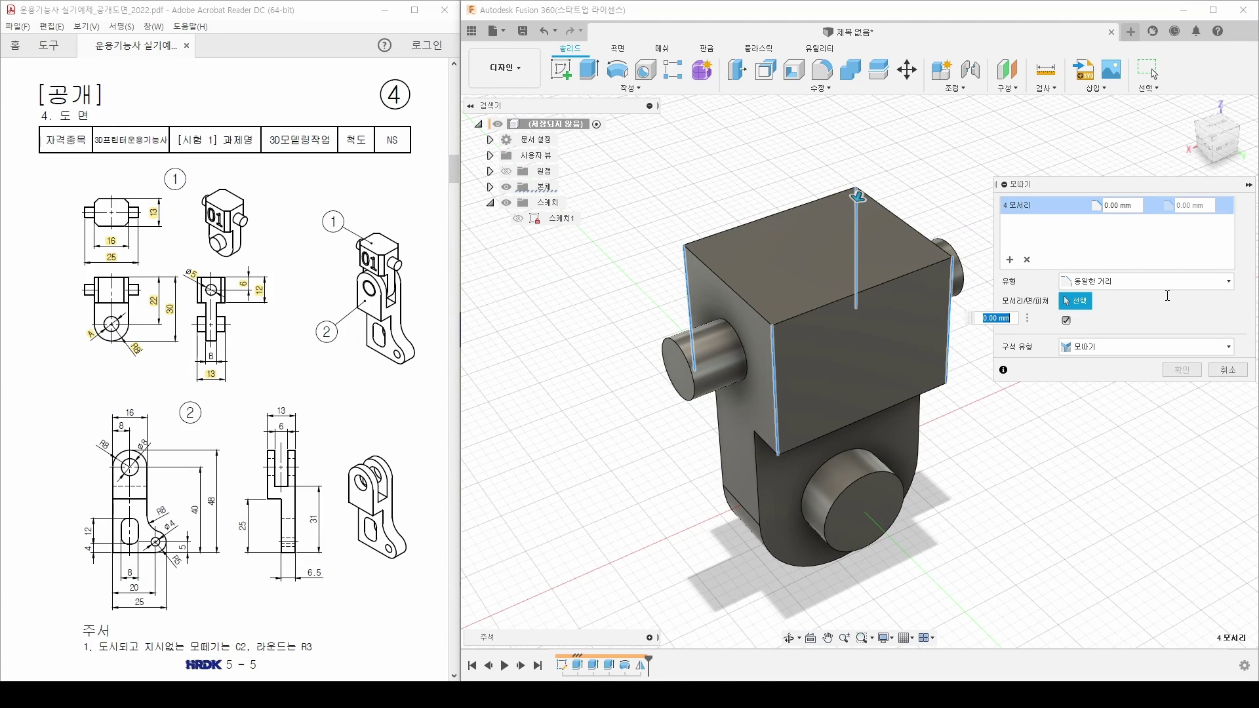
type("2")
key("Return")
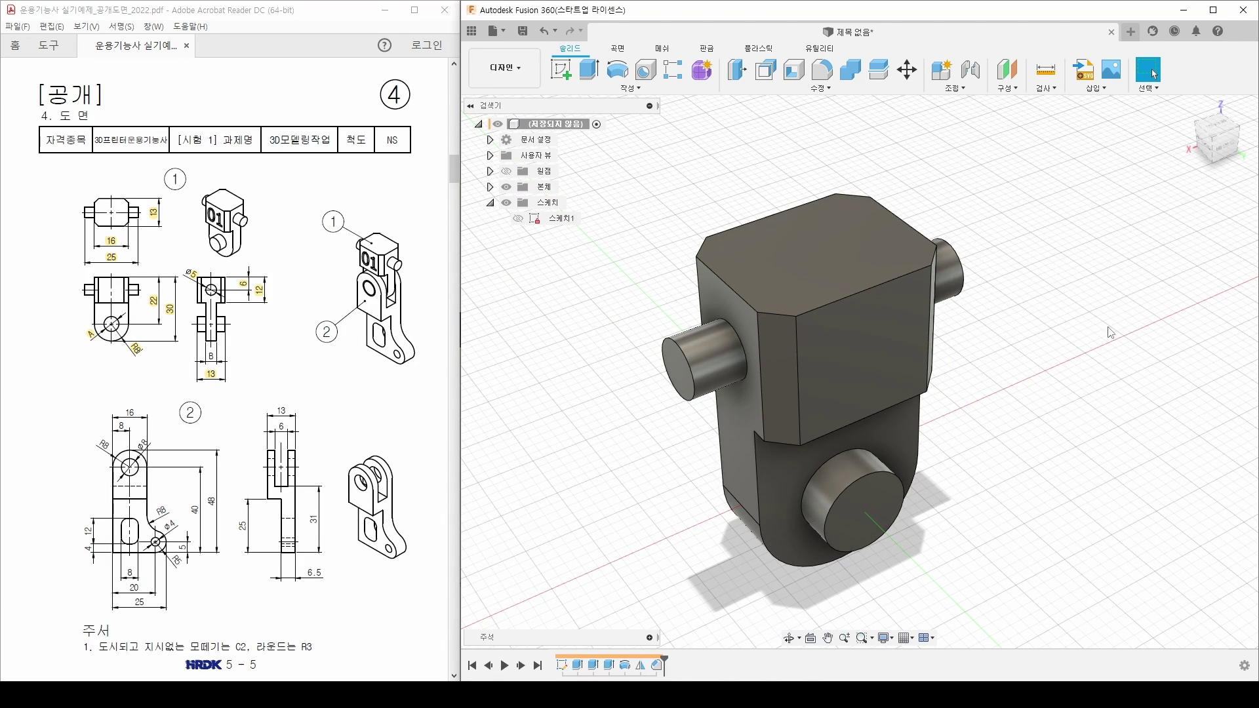
Step: Create a sketch on the block's front face and place the text "01" in Arial, 10 mm high, beside the part
mouse_move(723, 364)
middle_mouse_down("shift")
mouse_move(860, 347)
mouse_move(798, 376)
mouse_move(824, 351)
mouse_move(707, 370)
mouse_move(695, 351)
middle_mouse_up("shift")
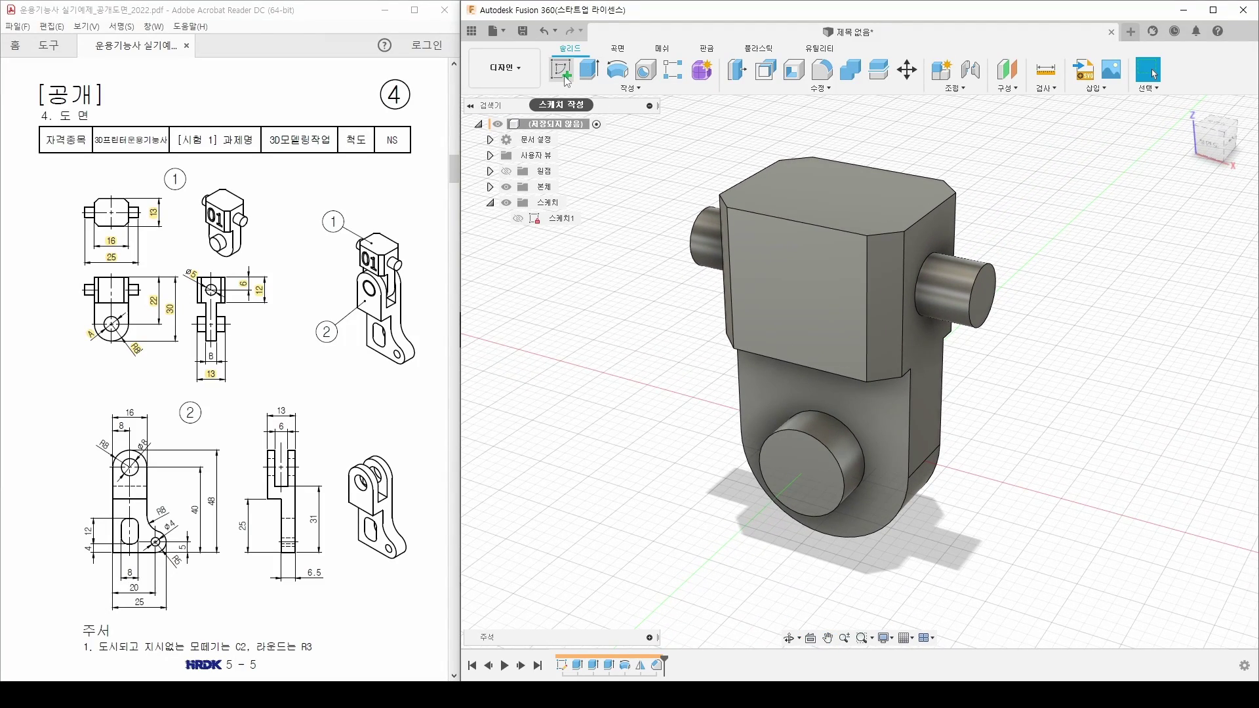
left_click(567, 80)
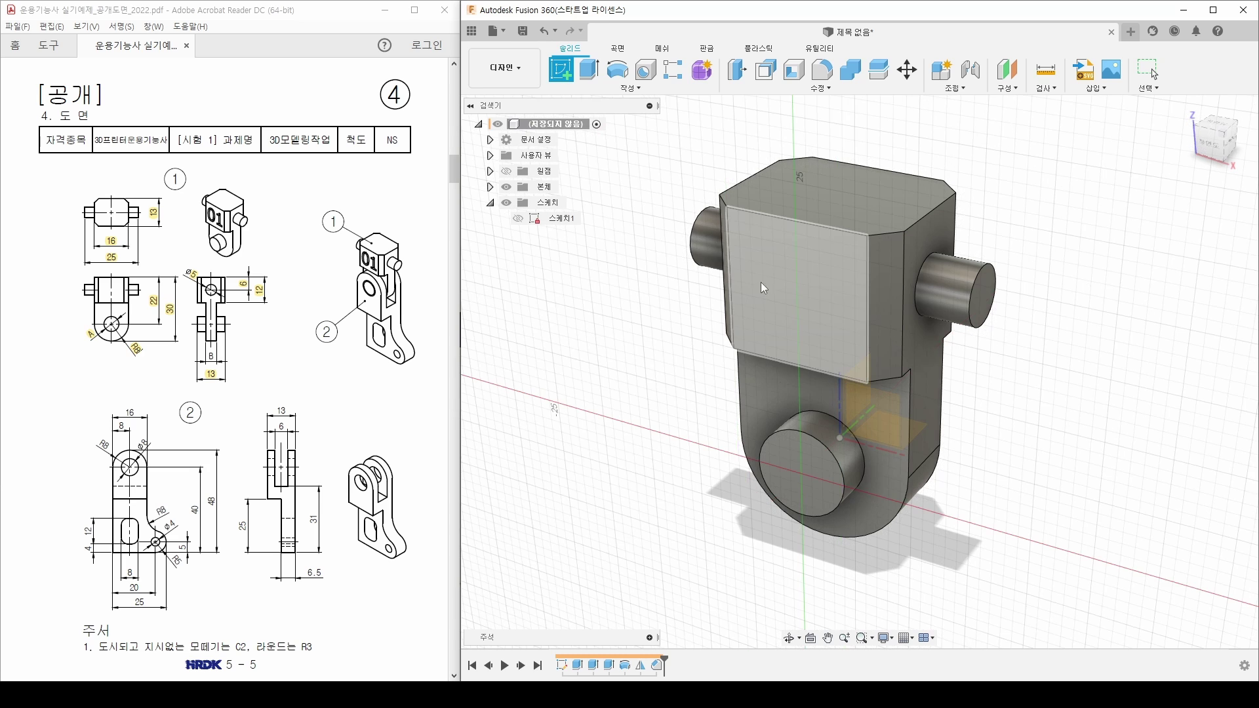
left_click(781, 274)
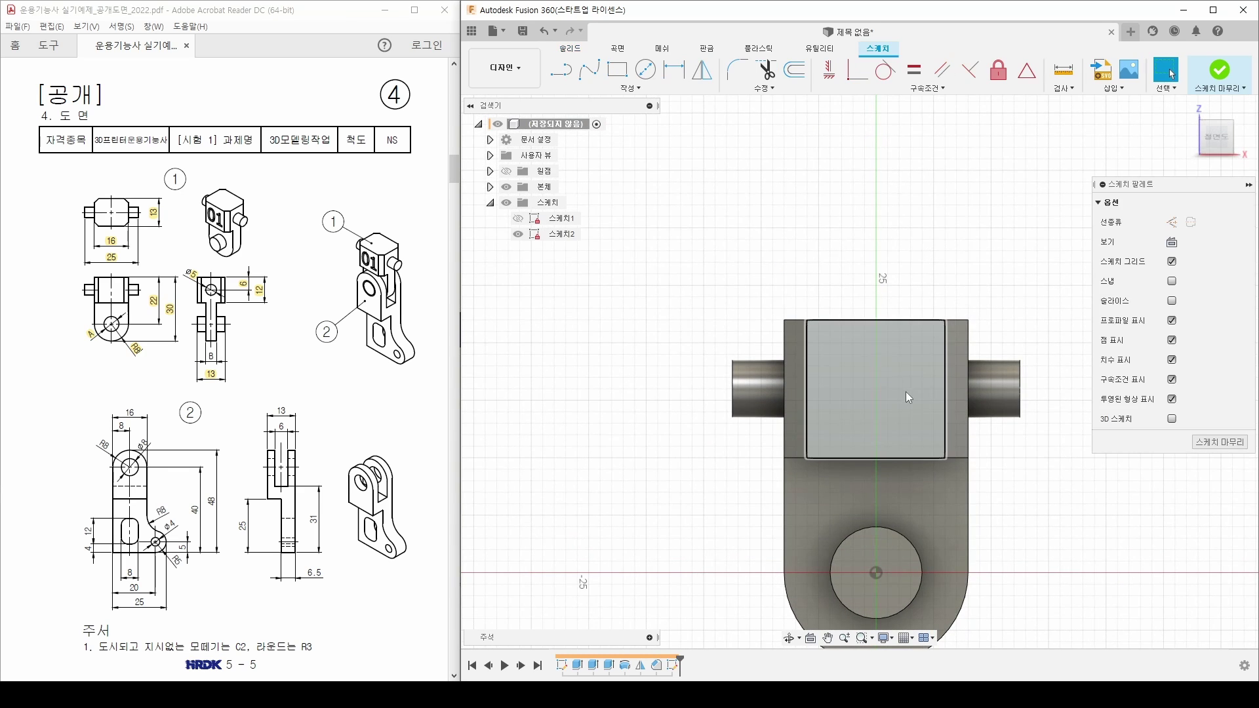
middle_click_drag(907, 391, 761, 313)
left_click(631, 88)
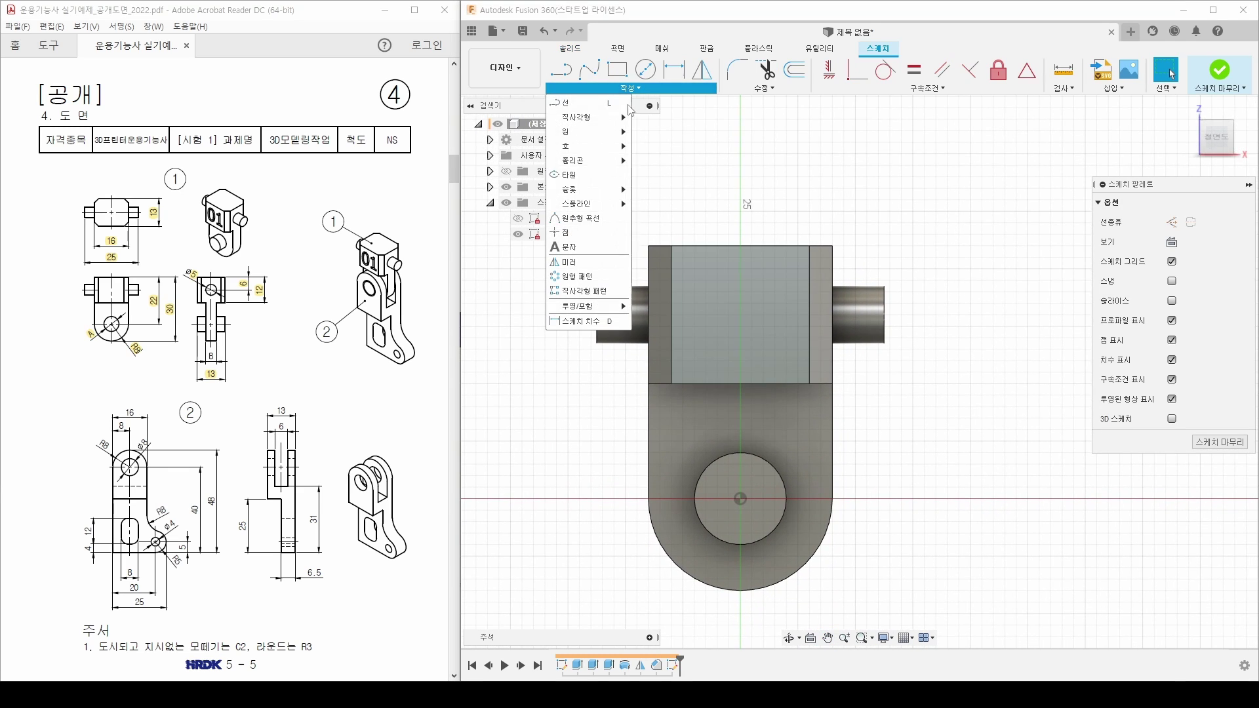
left_click(592, 248)
left_click(915, 295)
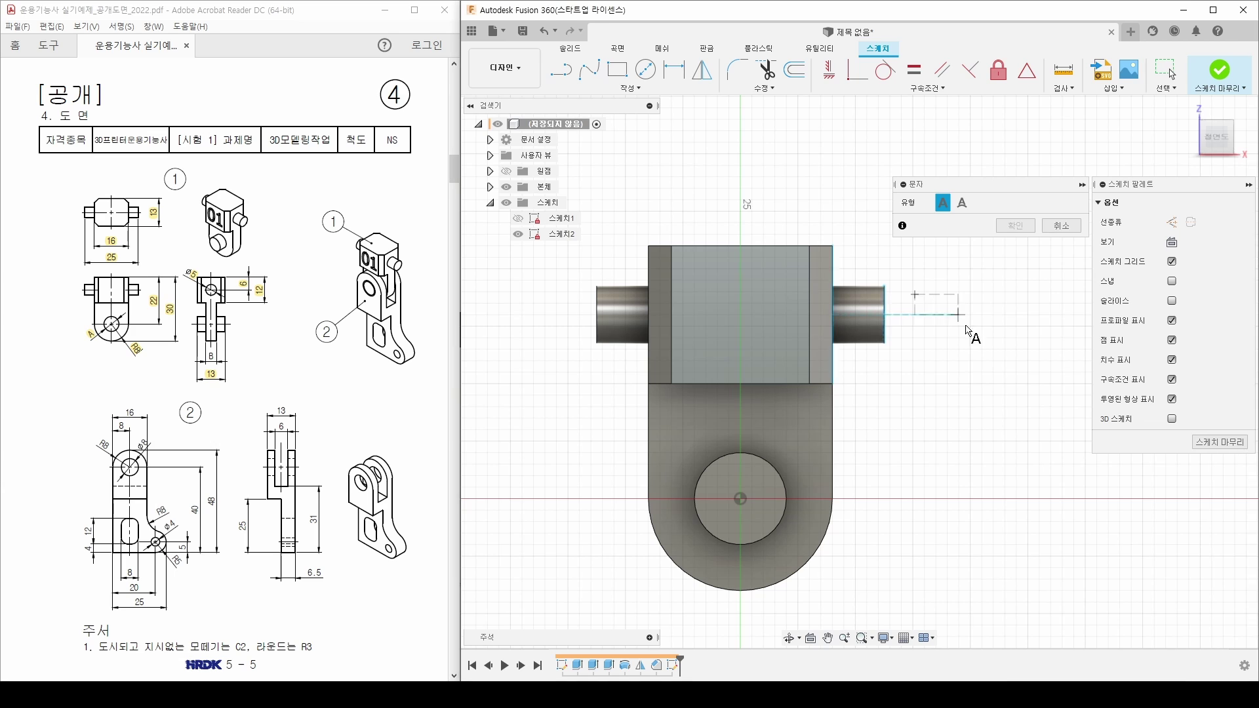
left_click(1030, 373)
type("01")
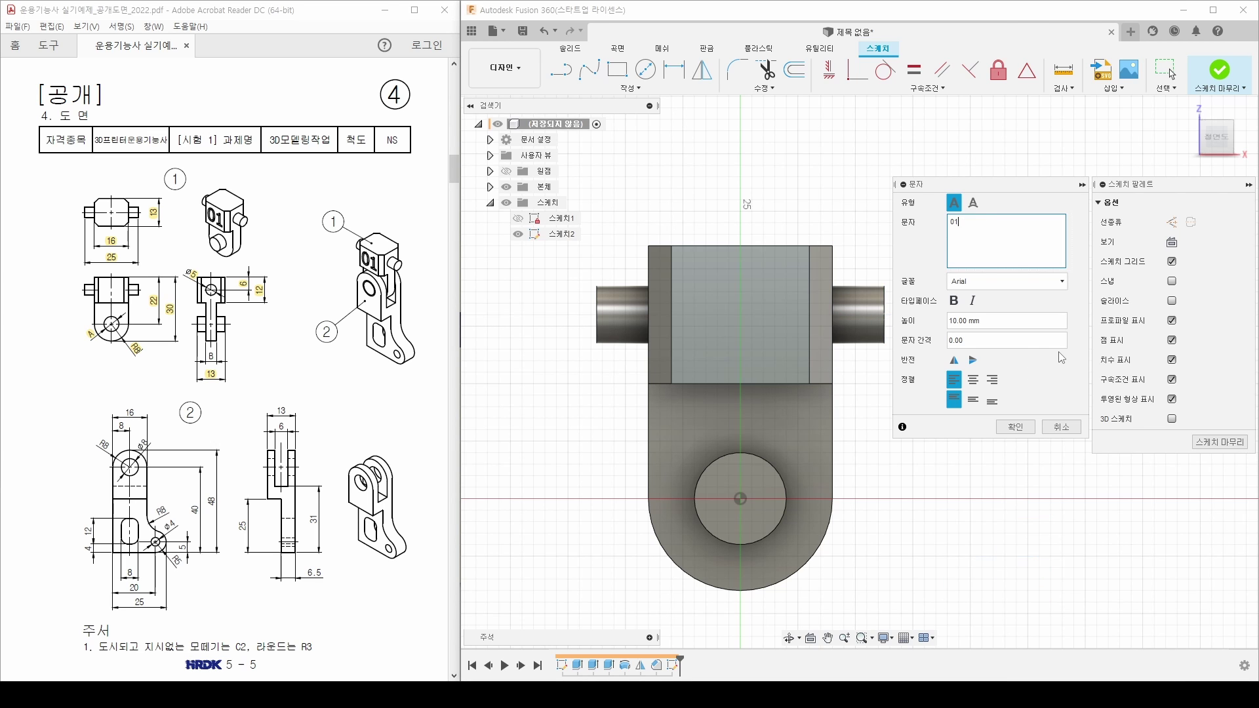
middle_click_drag(752, 362, 545, 354)
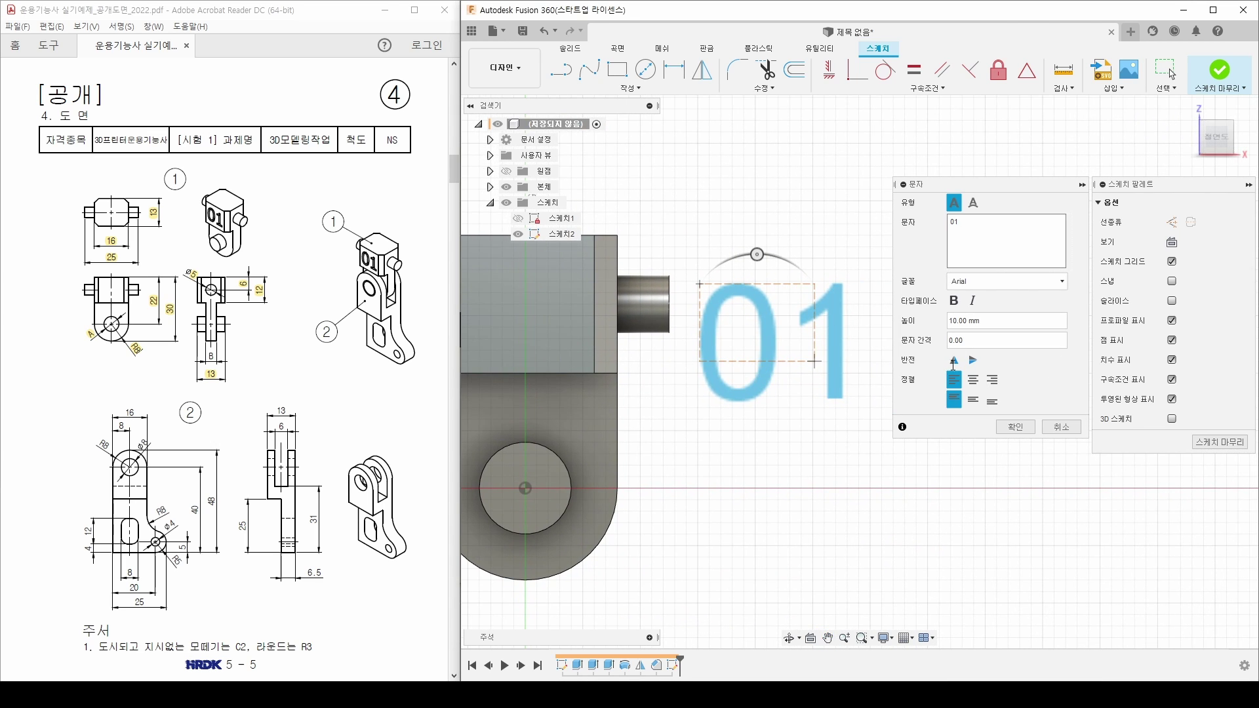
left_click(1030, 433)
Step: Move the "01" text from beside the part onto the block's front face
scroll(1082, 400, "down", 2)
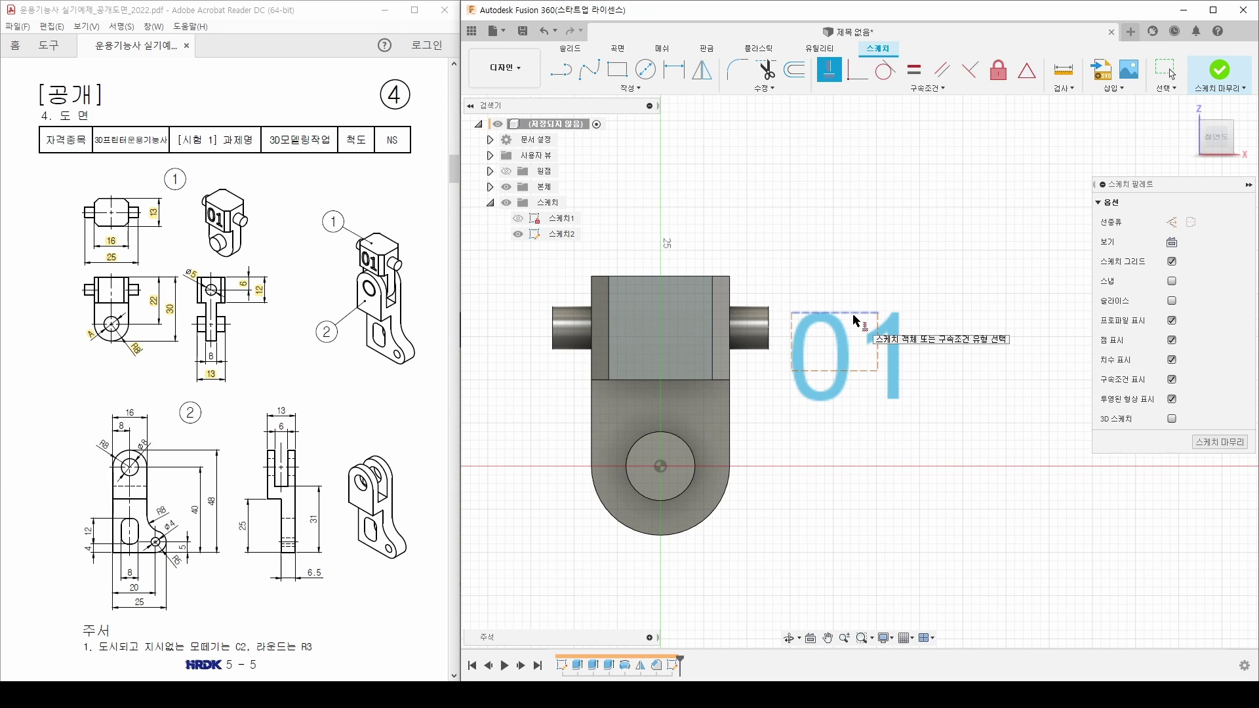
middle_click_drag(811, 362, 839, 357)
key("Escape")
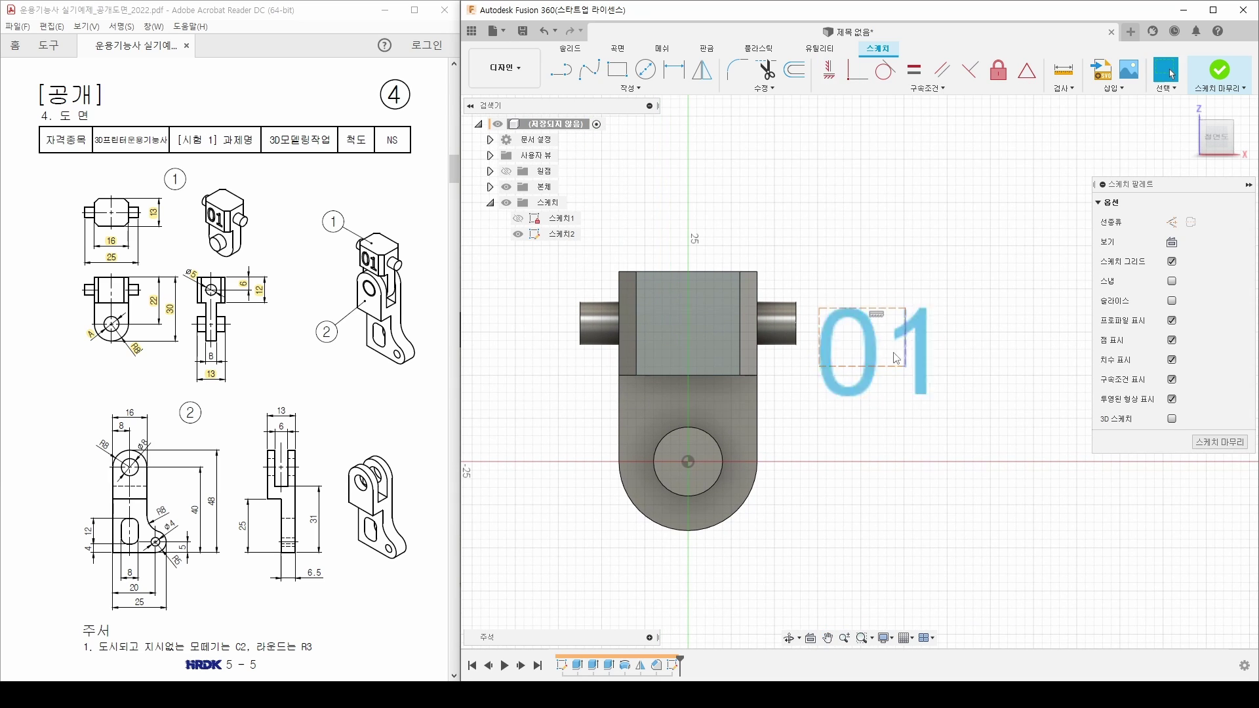
left_click_drag(877, 357, 689, 324)
scroll(688, 320, "up", 2)
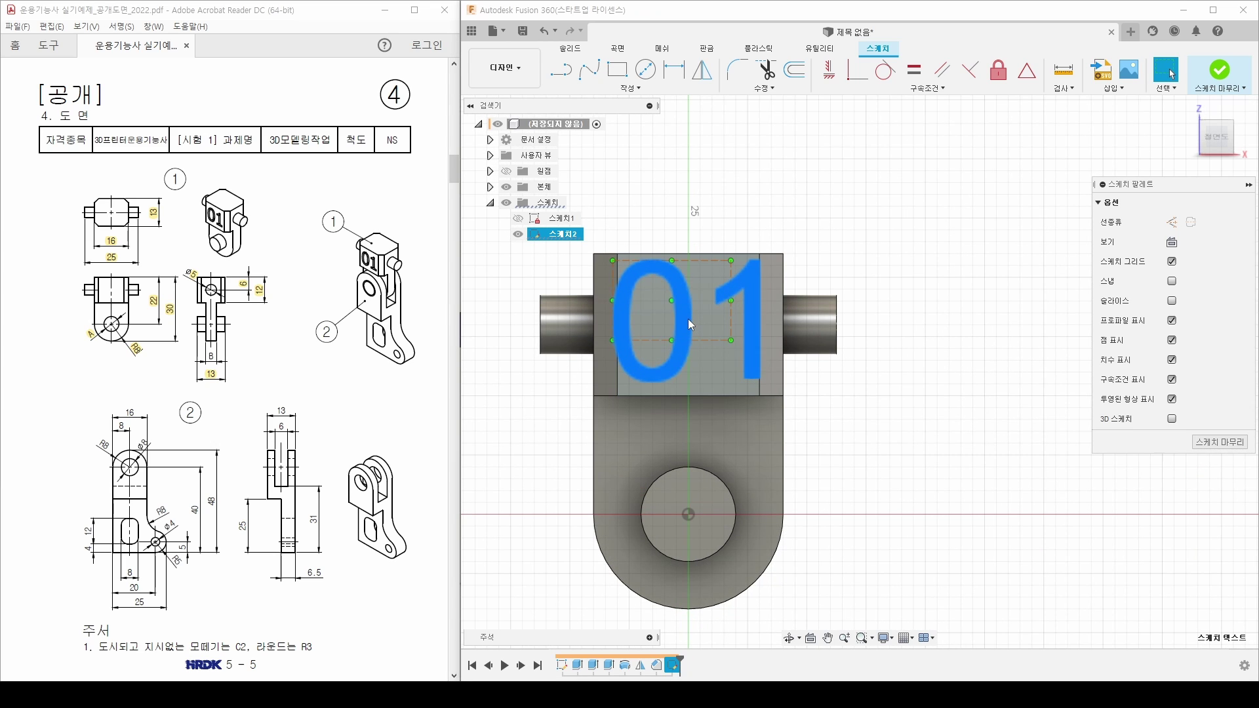
Step: Set the "01" text height to 7 mm and reposition it at the middle of the block's front face
double_click(688, 319)
left_click_drag(1026, 320, 915, 320)
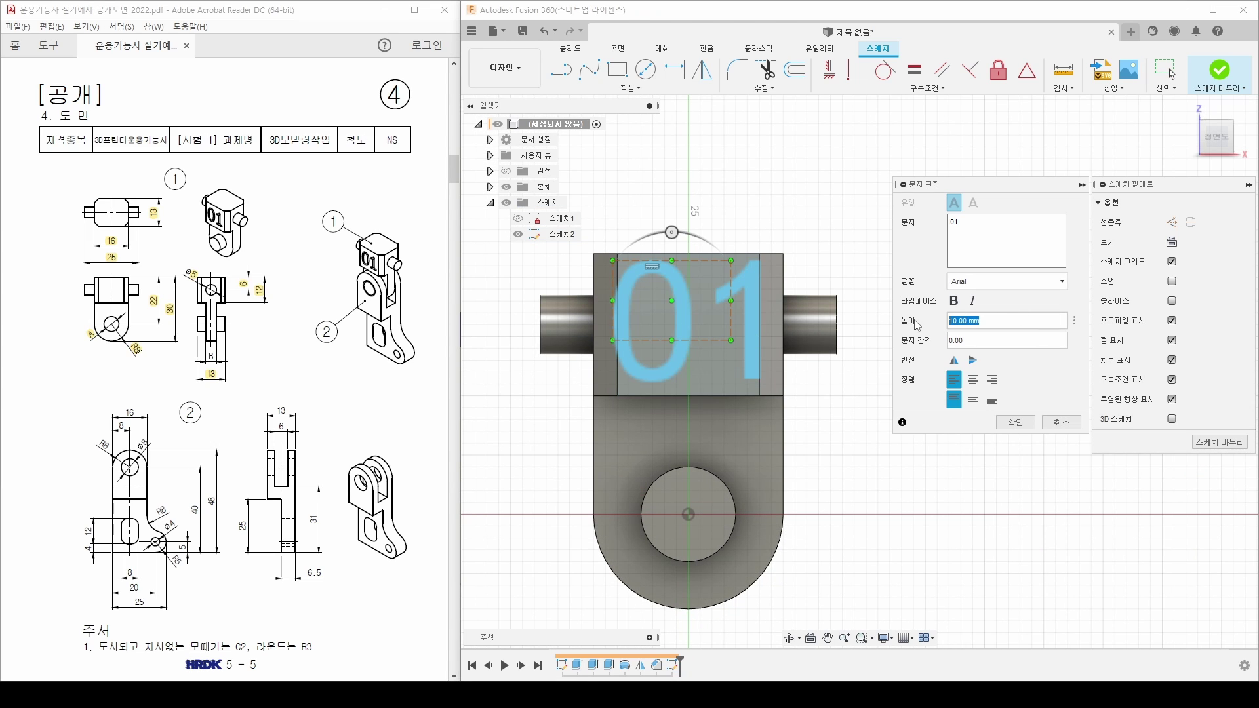
type("7")
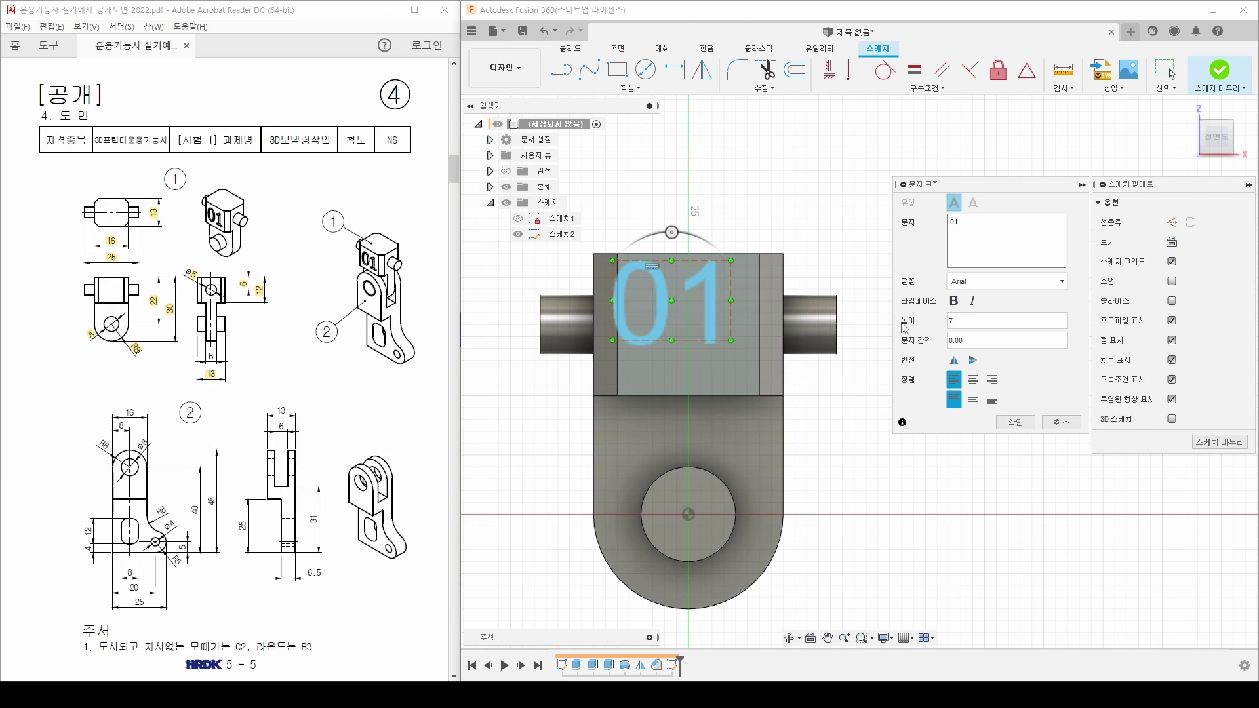
left_click(1015, 423)
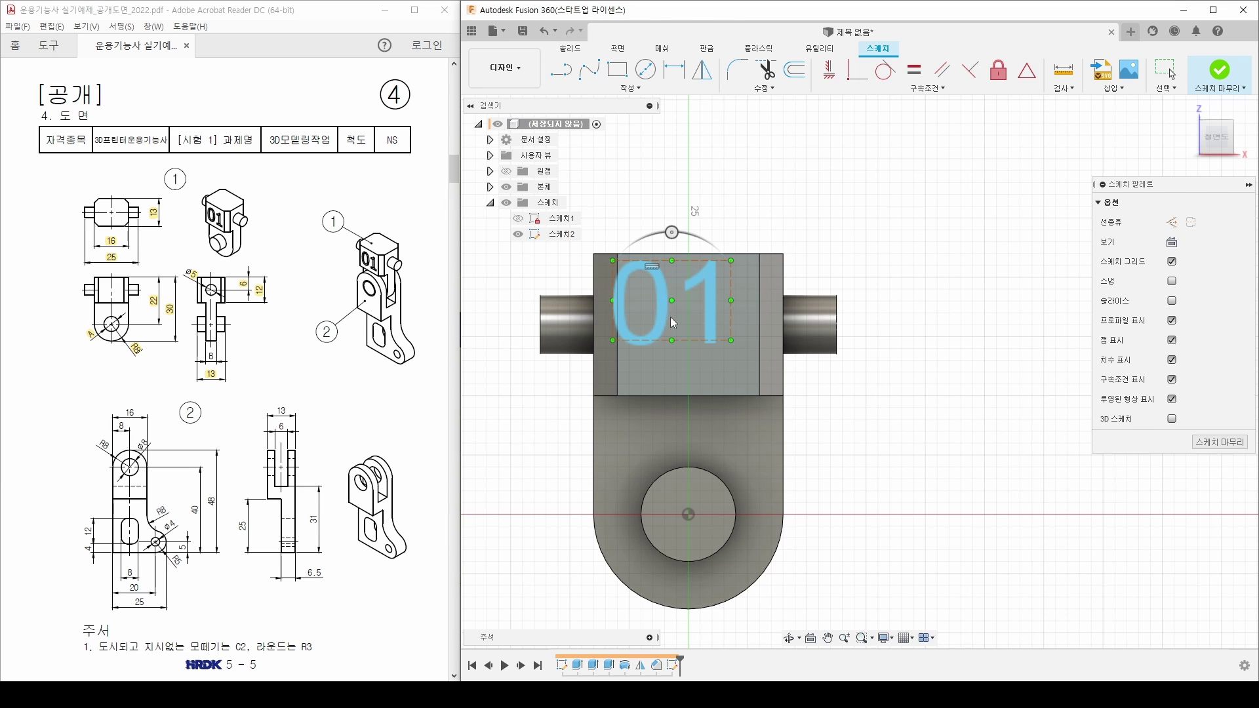
left_click_drag(664, 308, 682, 324)
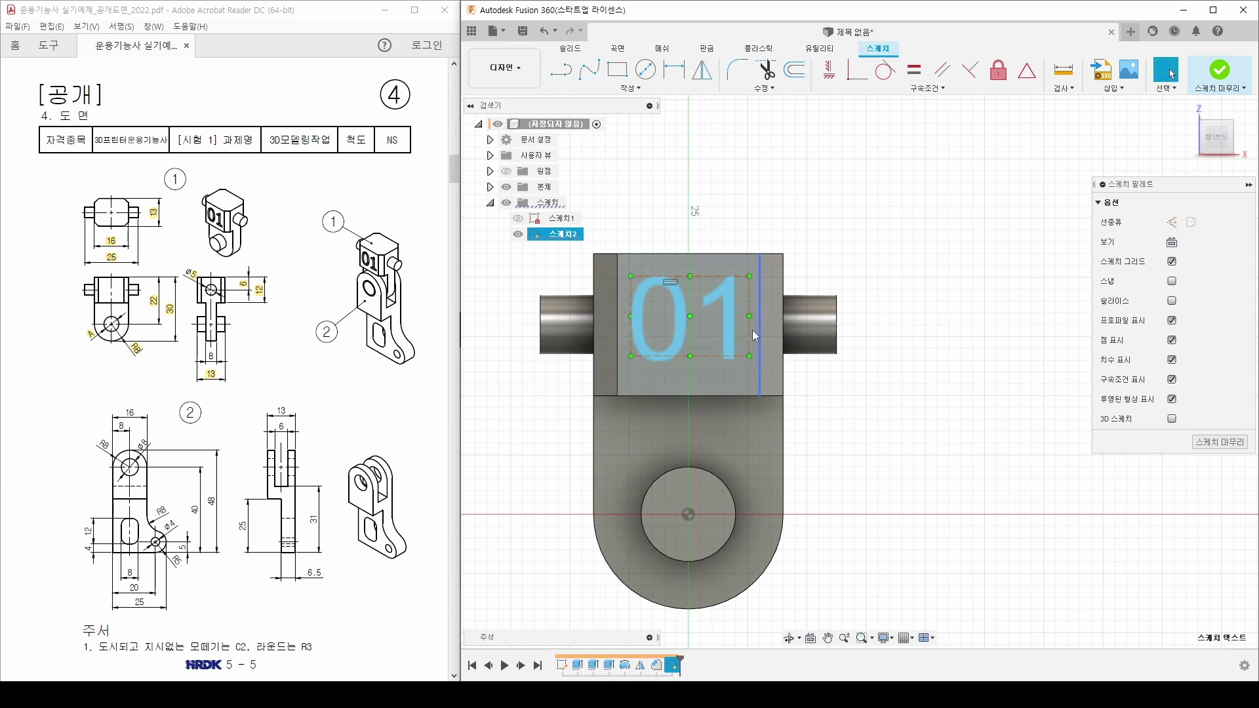
Step: Finish the sketch and extrude only the "01" text by -1 mm as a cut into the front face
left_click(1218, 72)
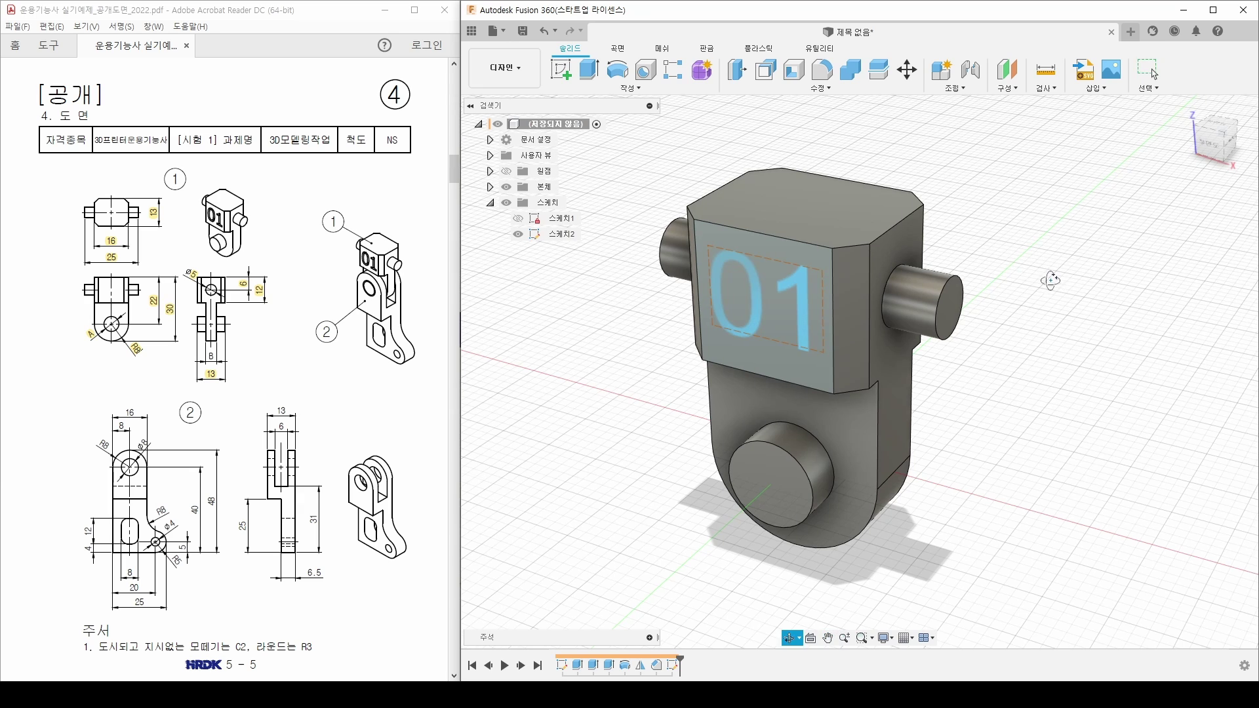
left_click(589, 68)
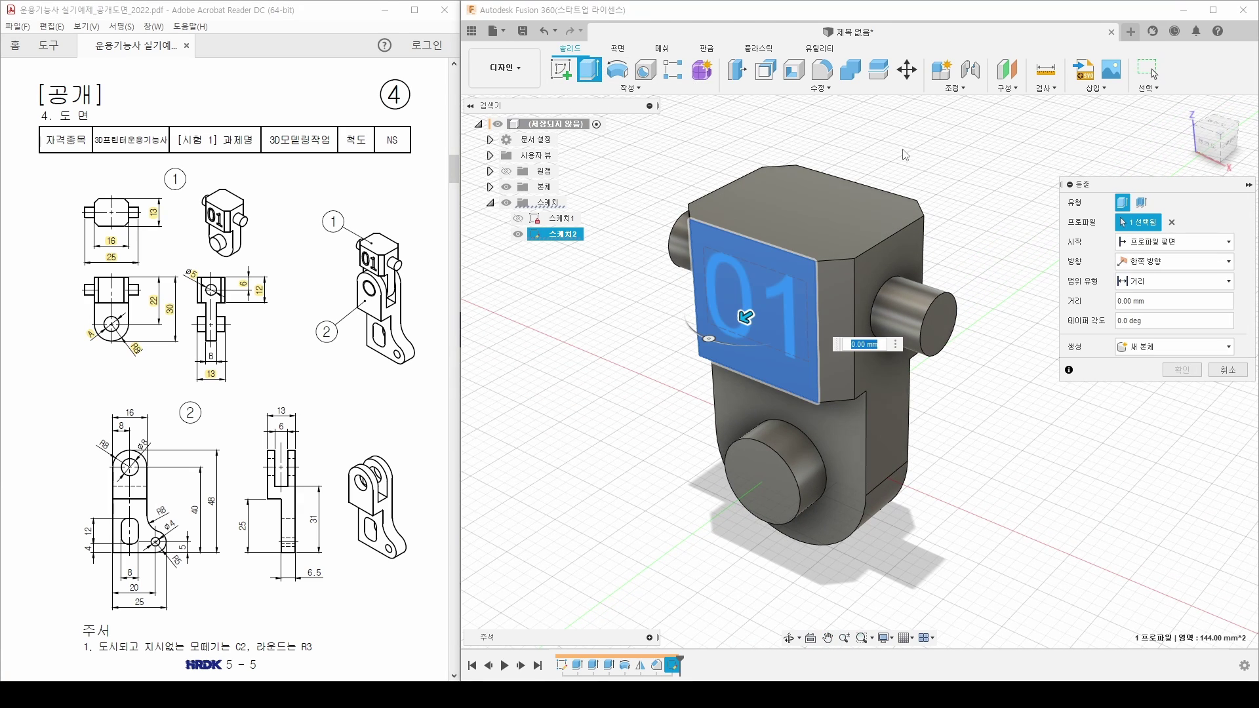
left_click(1171, 224)
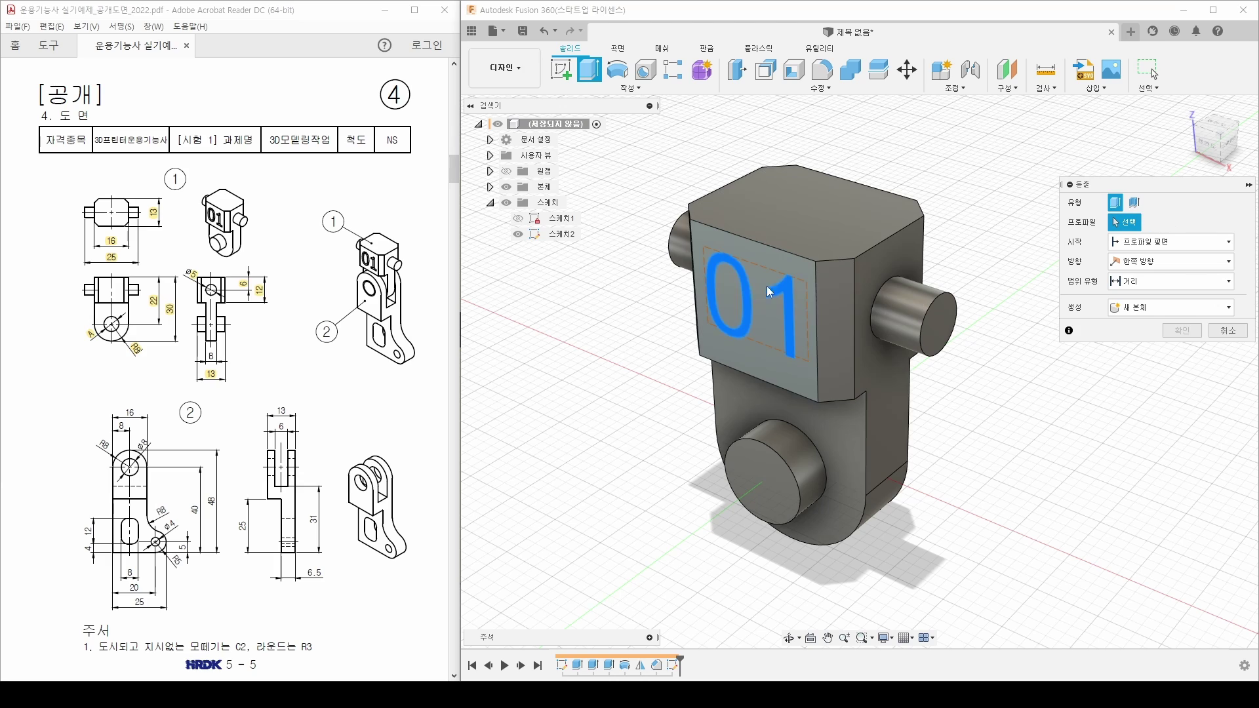
left_click(745, 292)
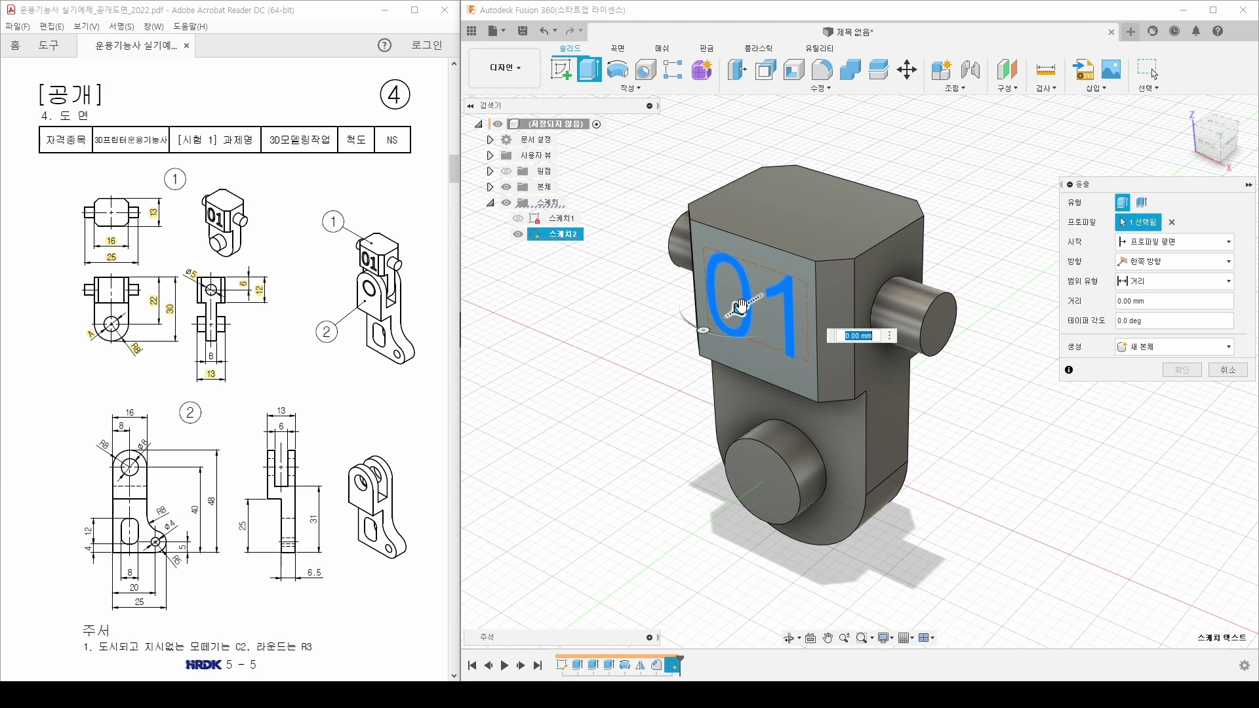
type("-")
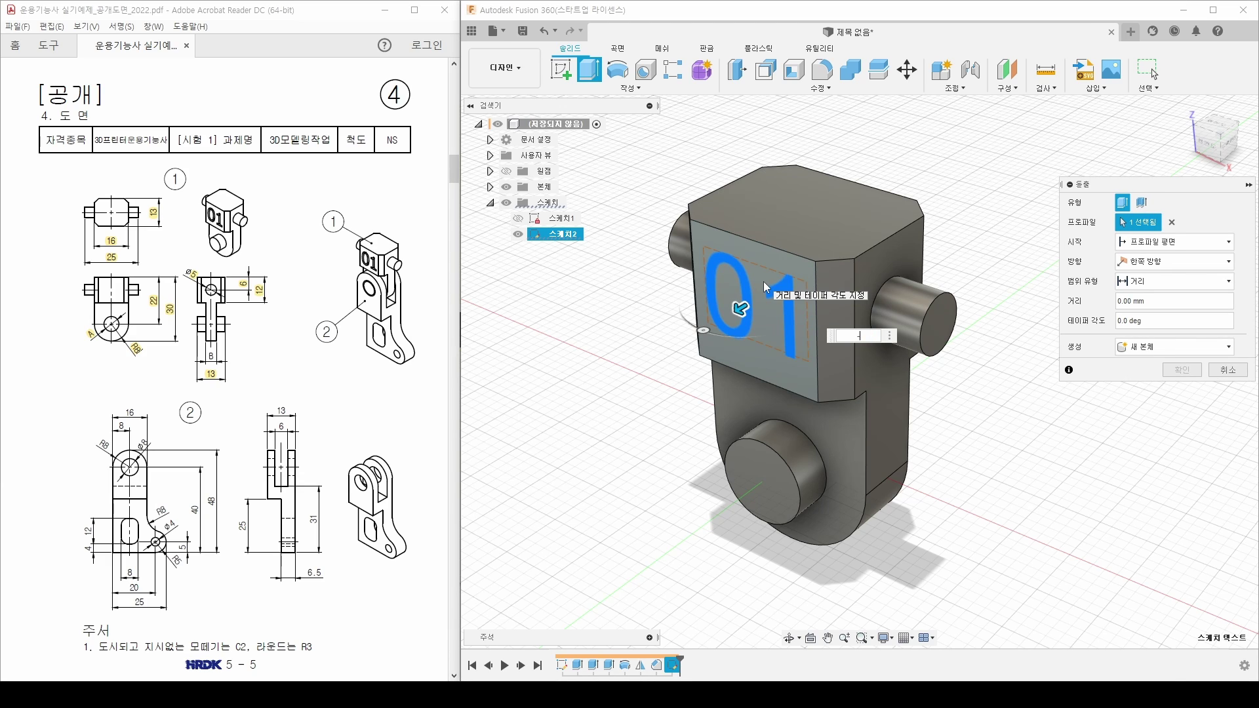
type("1")
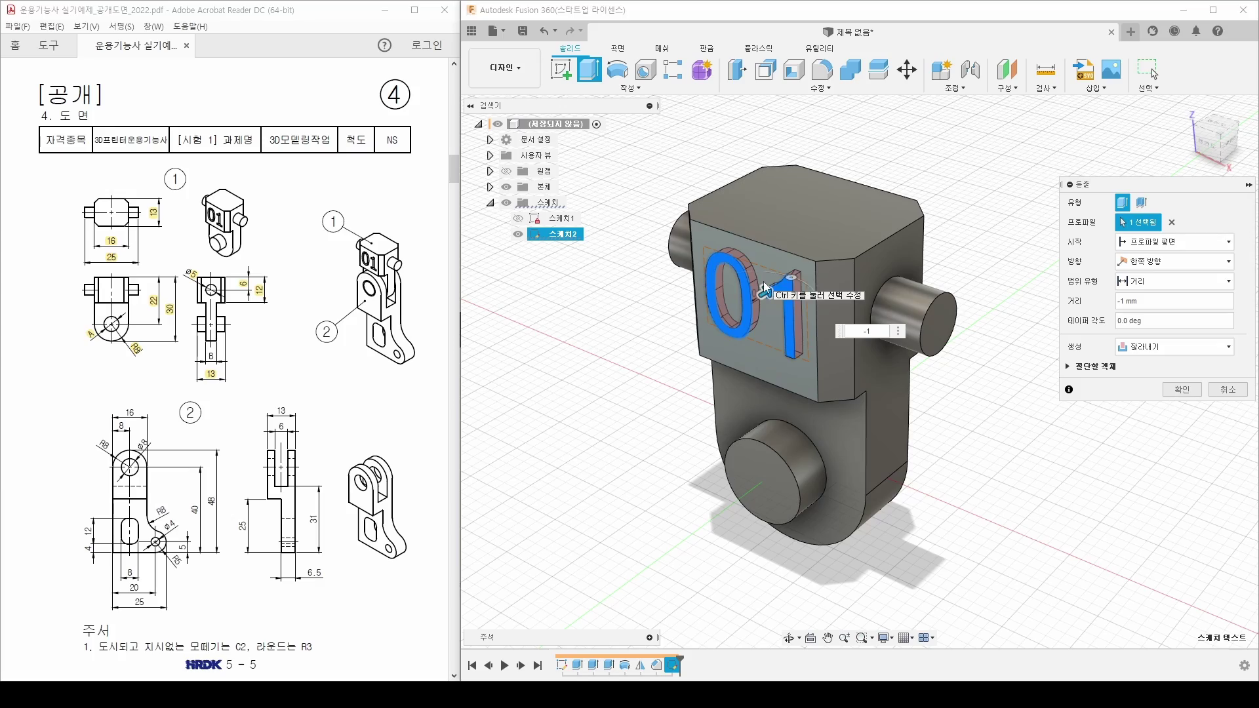
key("Return")
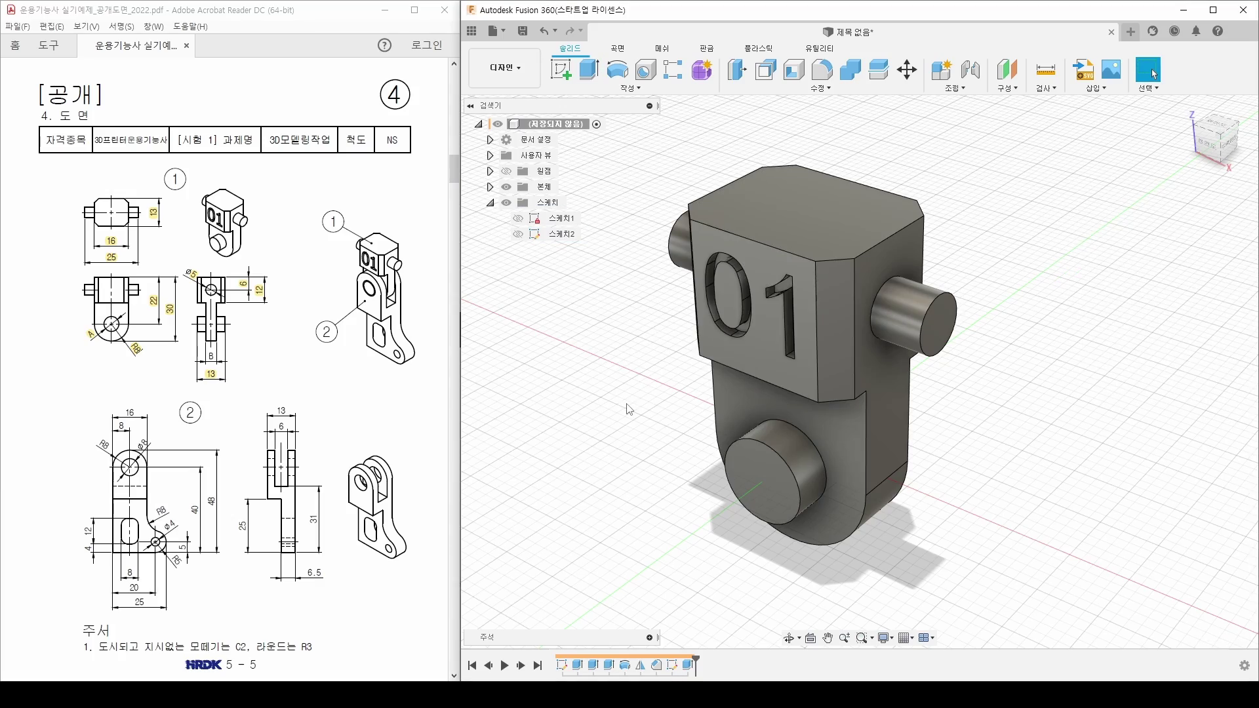
Step: Inspect the engraved part and hide its body to clear the workspace for part 2
middle_click_drag(629, 407, 733, 372, "shift")
left_click(490, 187)
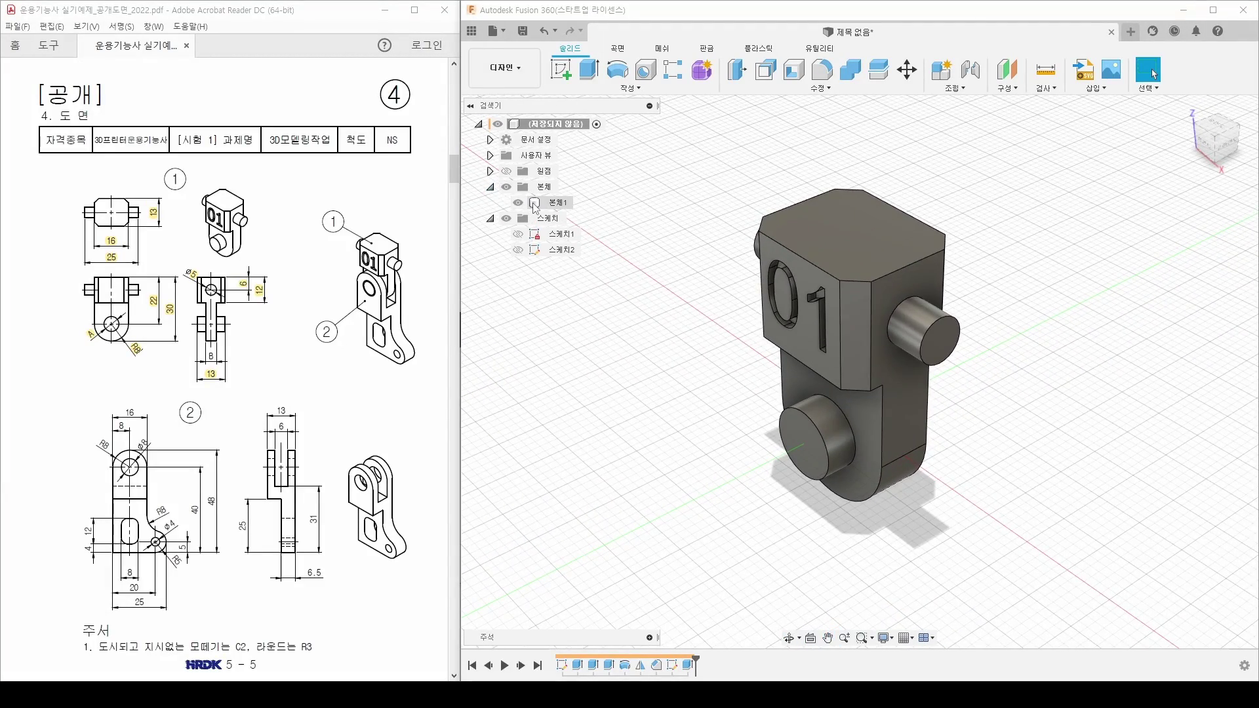
left_click(519, 203)
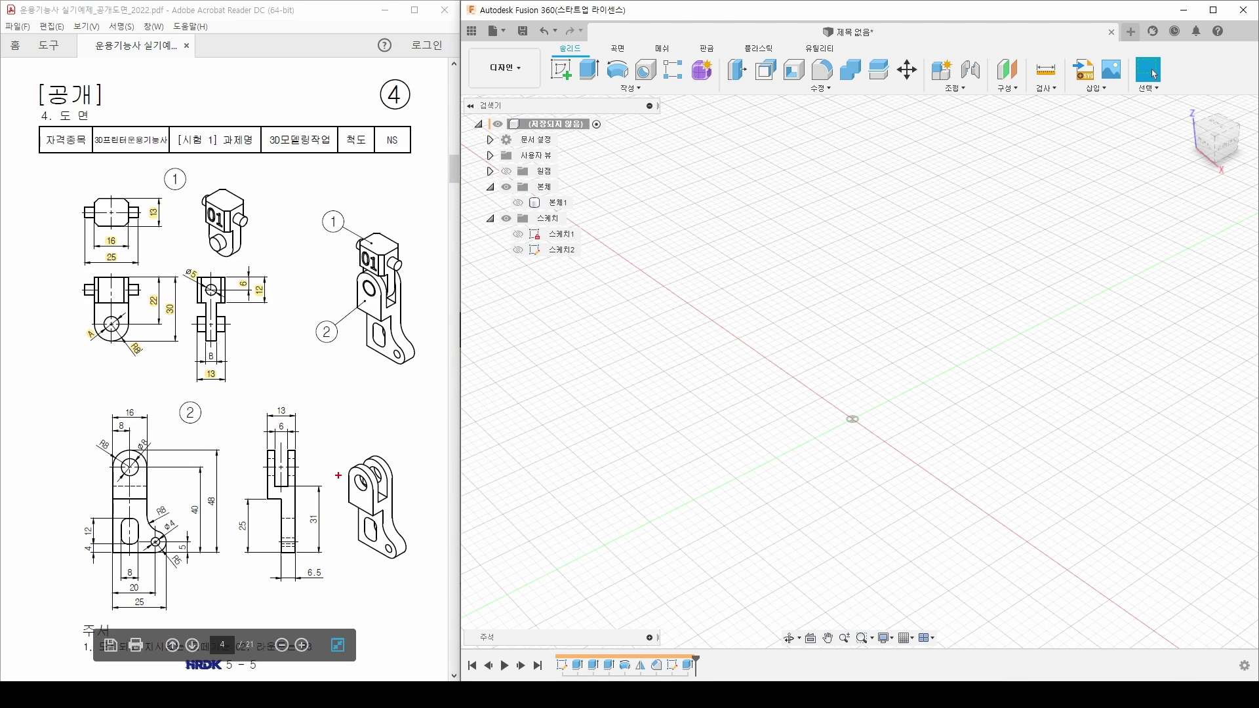
Step: Examine part 2's isometric, front and side views in the PDF drawing, marking each one, and clear the marks
left_click_drag(329, 447, 426, 579)
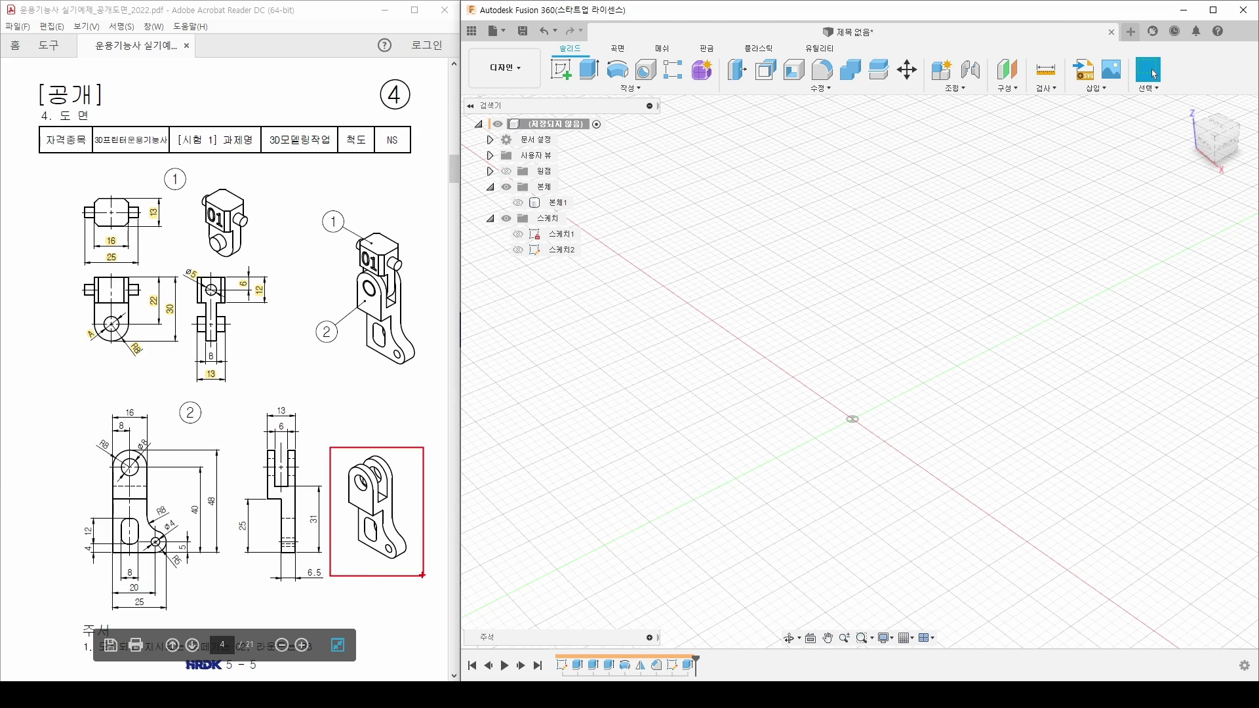
left_click_drag(76, 403, 230, 596)
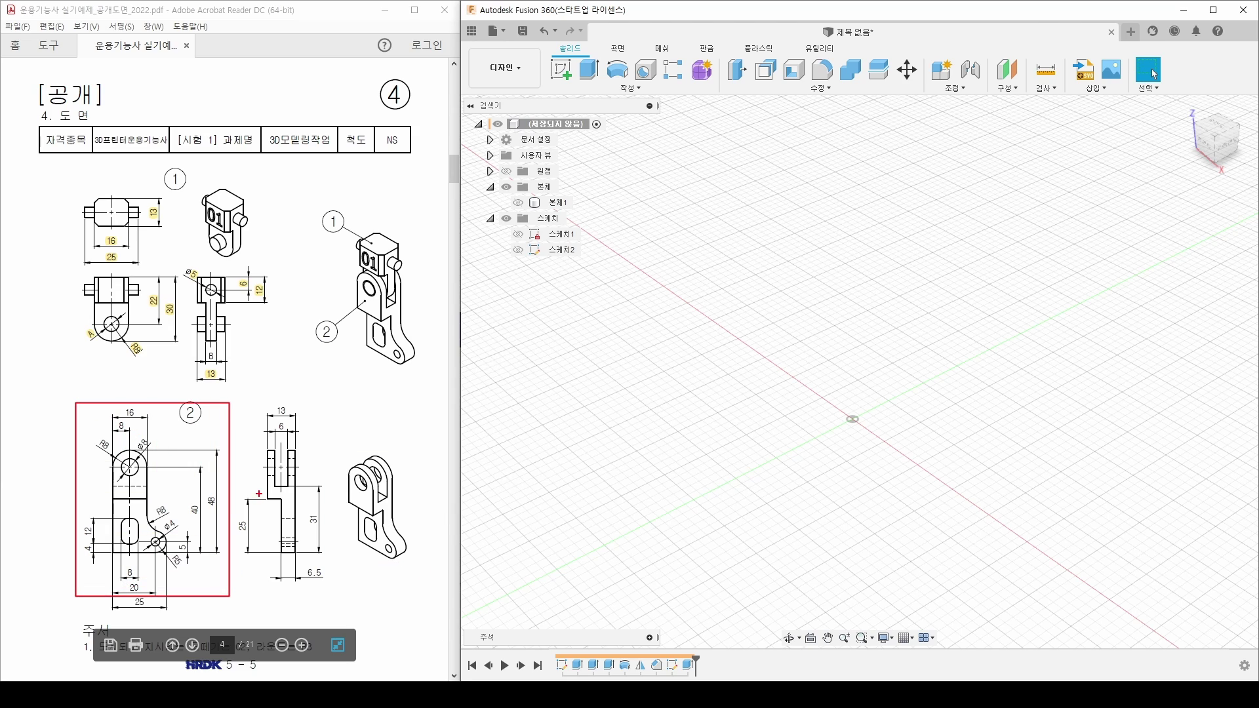
left_click_drag(237, 394, 334, 598)
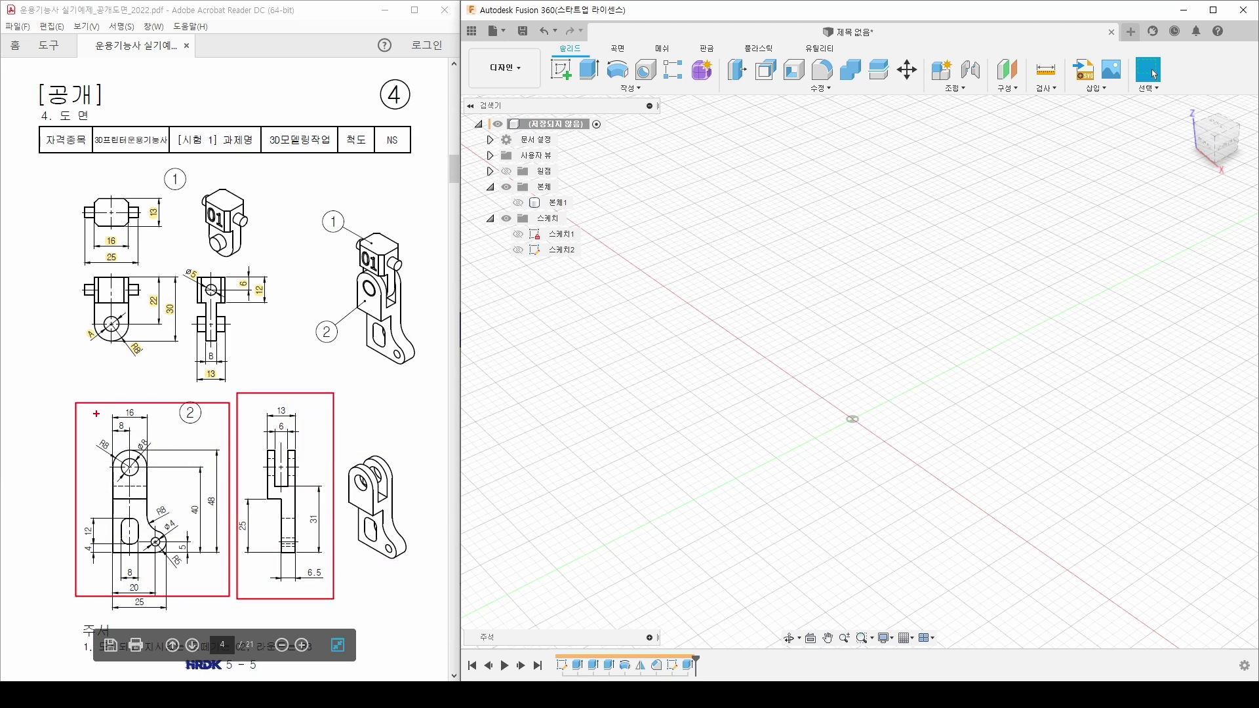
left_click_drag(86, 408, 104, 406)
mouse_move(347, 556)
left_mouse_down()
mouse_move(368, 568)
mouse_move(356, 592)
mouse_move(397, 600)
left_mouse_up()
key("Escape")
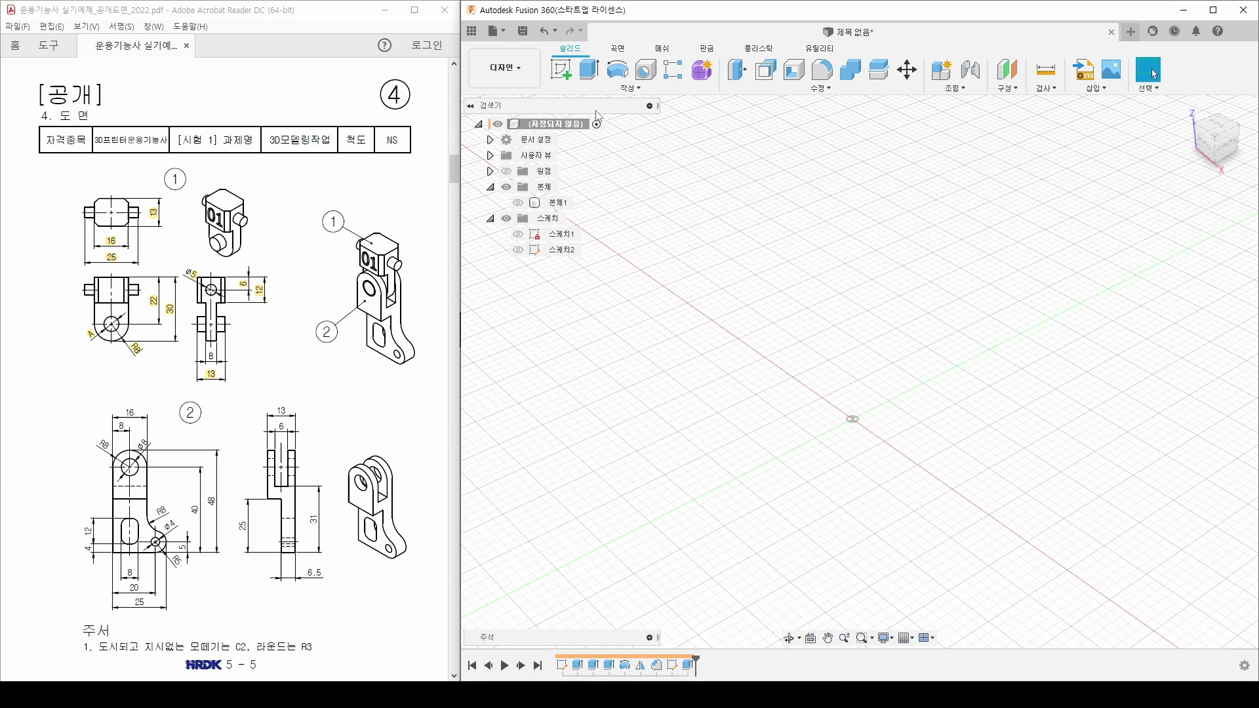
Step: Create a sketch on the XZ origin plane and draw two concentric circles at the origin, the inner about 5 mm in diameter
left_click(568, 75)
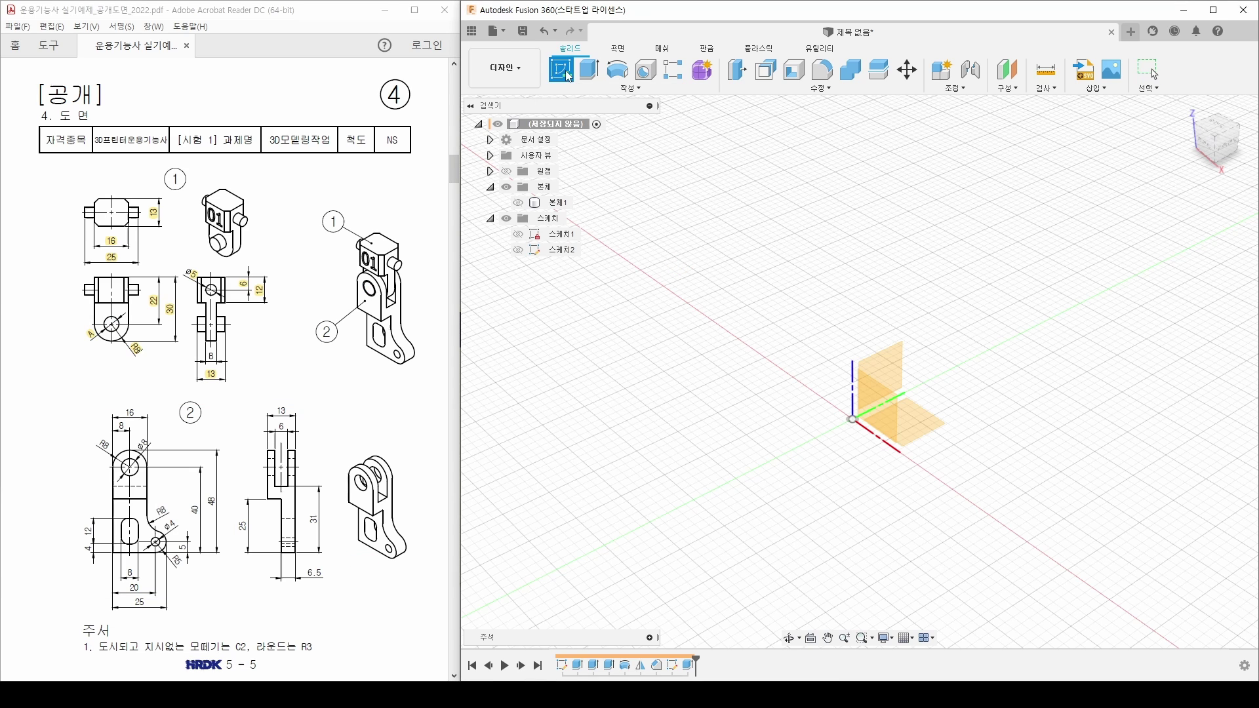
left_click(875, 405)
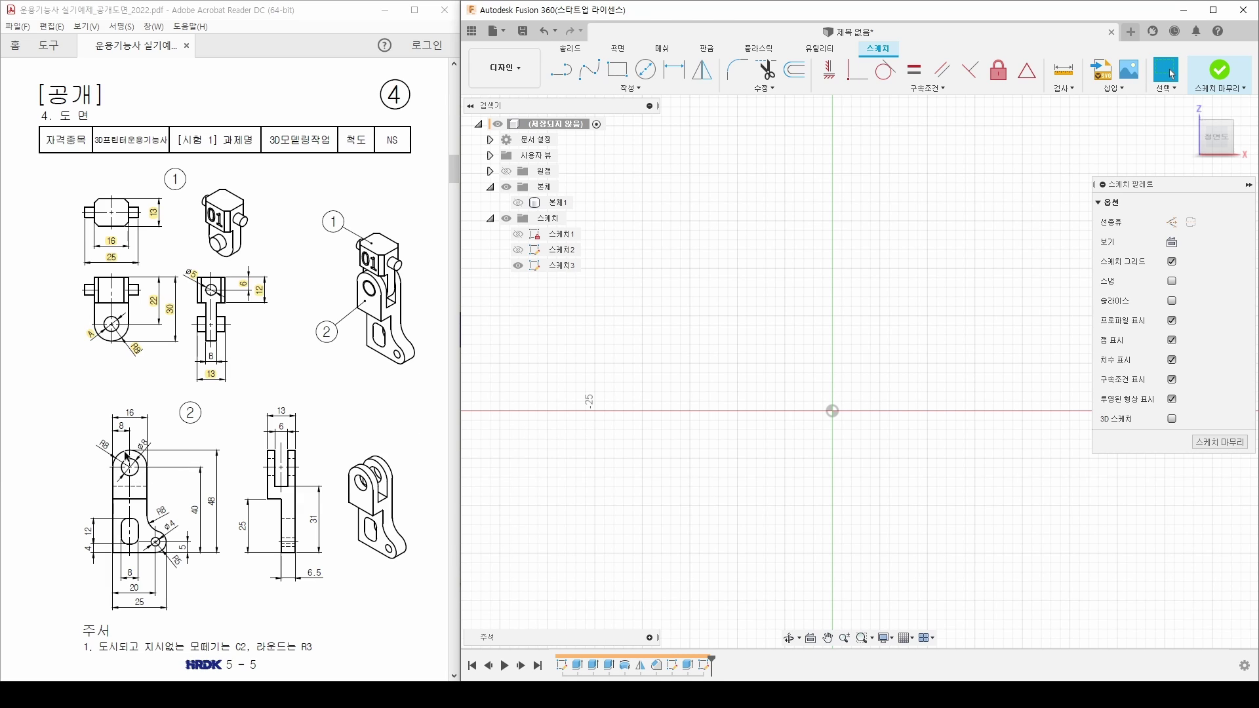
left_click(646, 68)
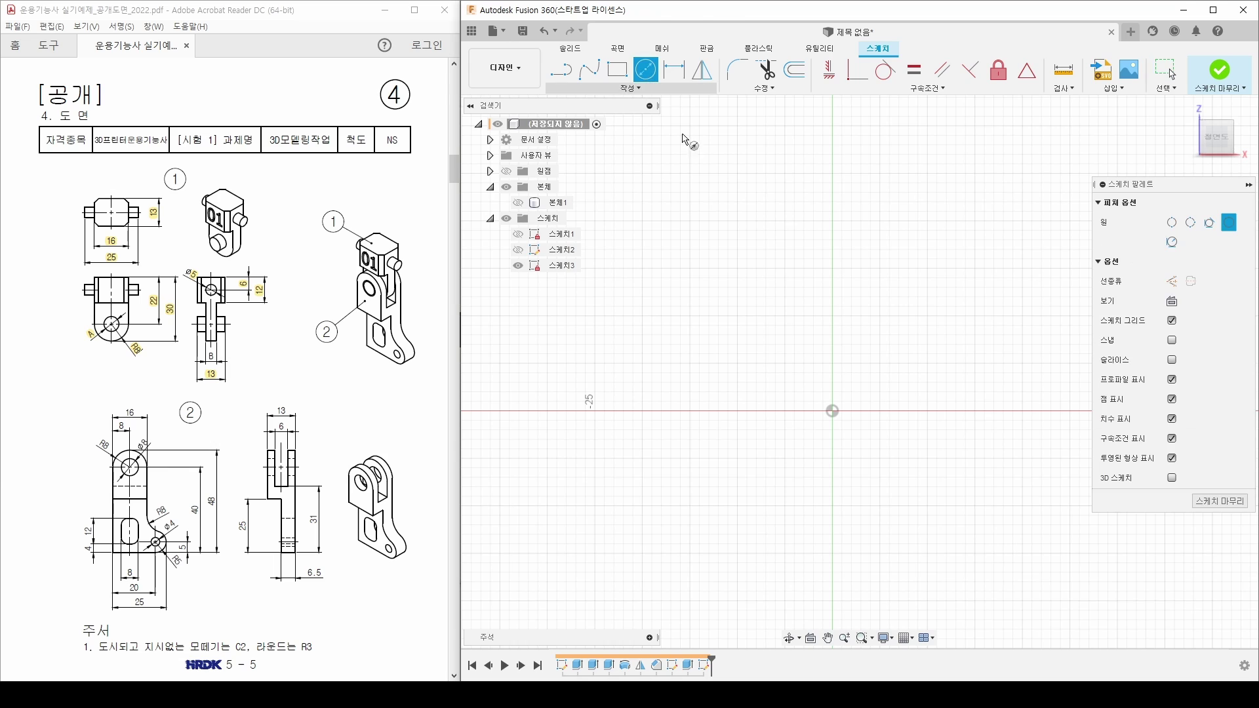
left_click(833, 412)
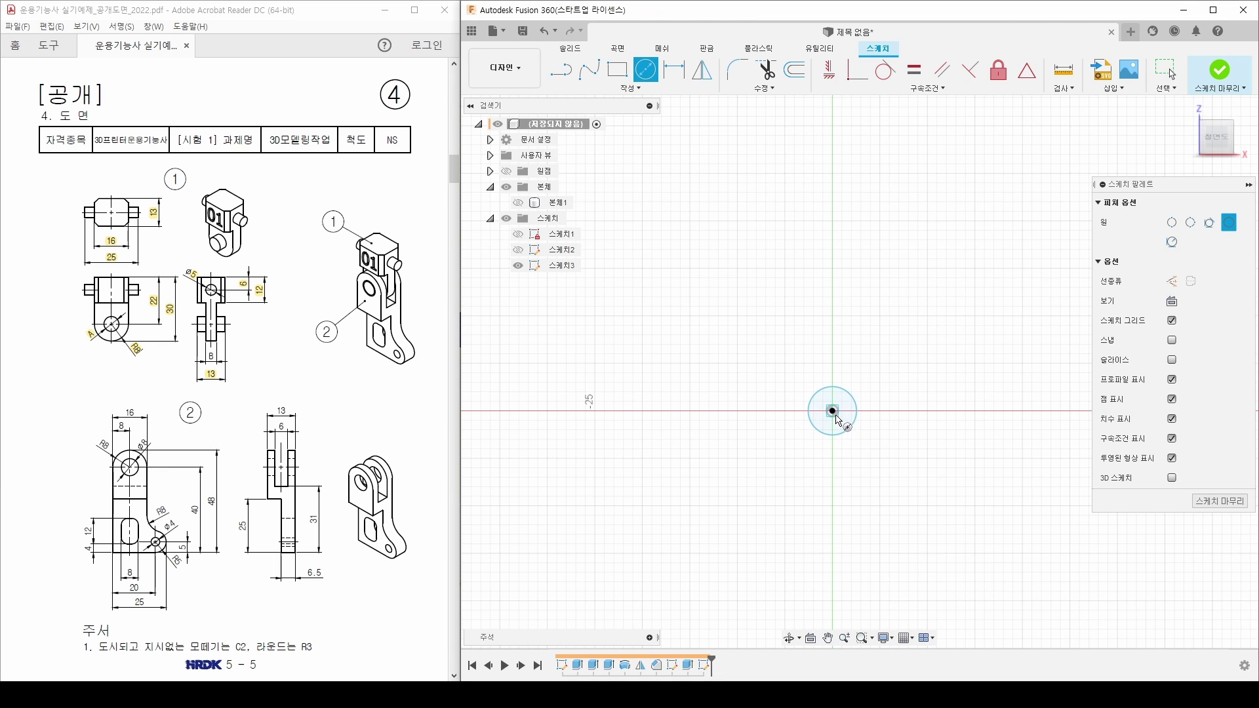
left_click(835, 415)
left_click(867, 449)
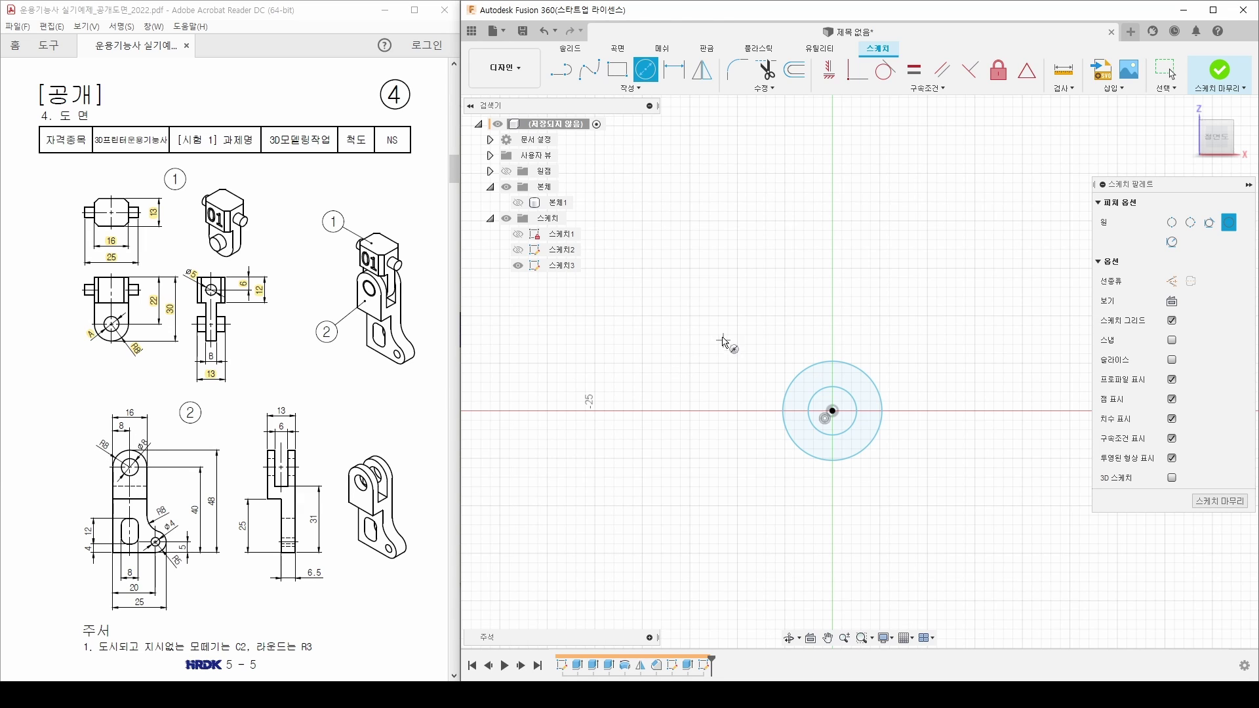
Step: Dimension the two concentric circles, setting the inner diameter to 8 mm and the outer diameter to 16 mm
left_click(674, 68)
left_click(849, 395)
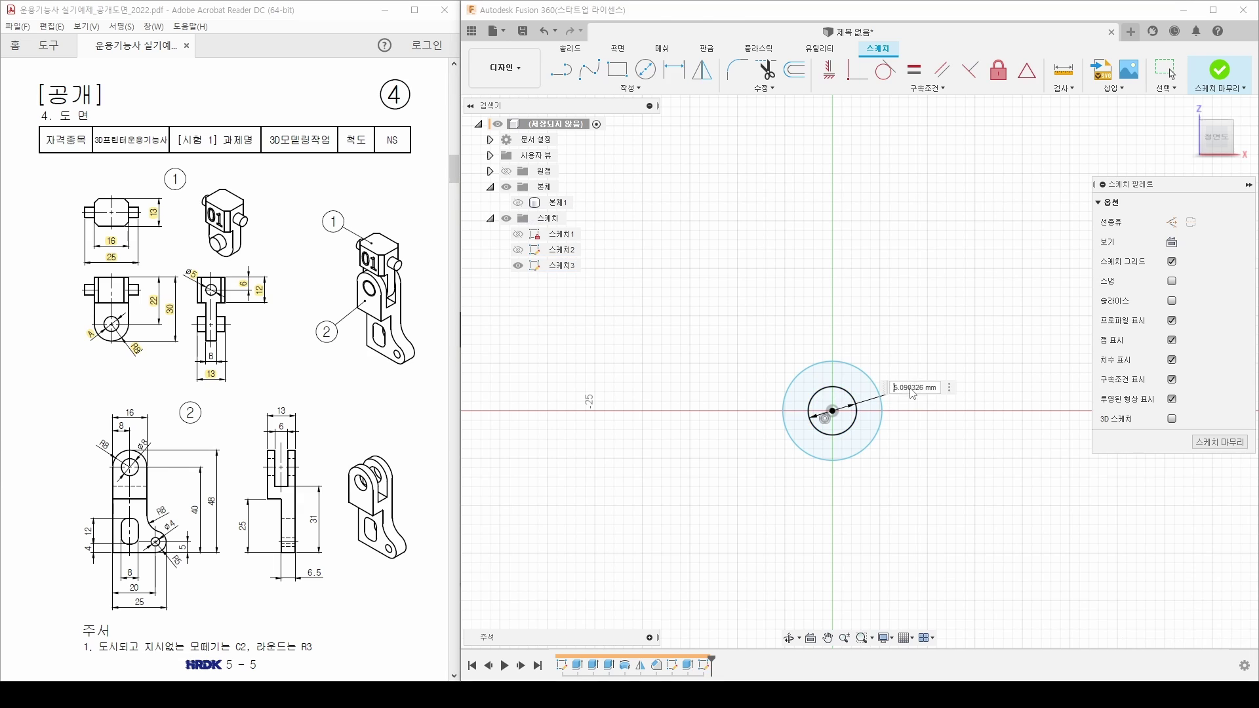
left_click(895, 390)
type("8")
key("Return")
left_click(911, 391)
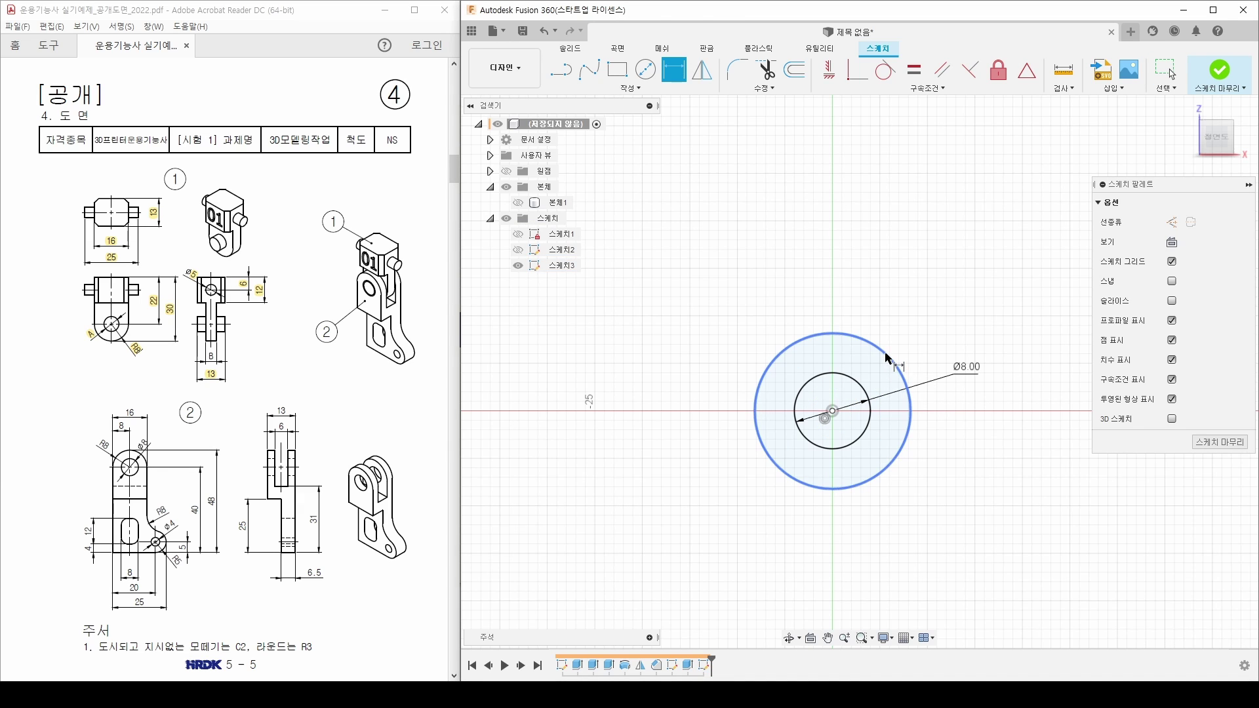
left_click(963, 304)
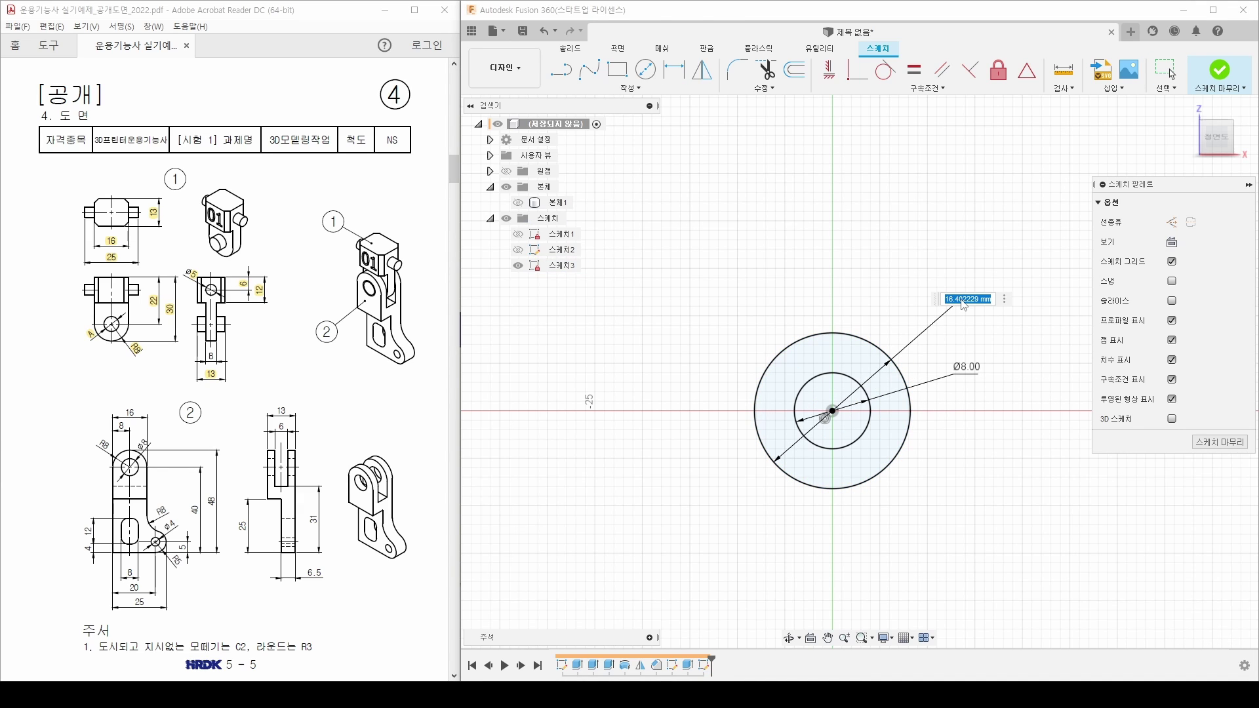
type("16")
key("Return")
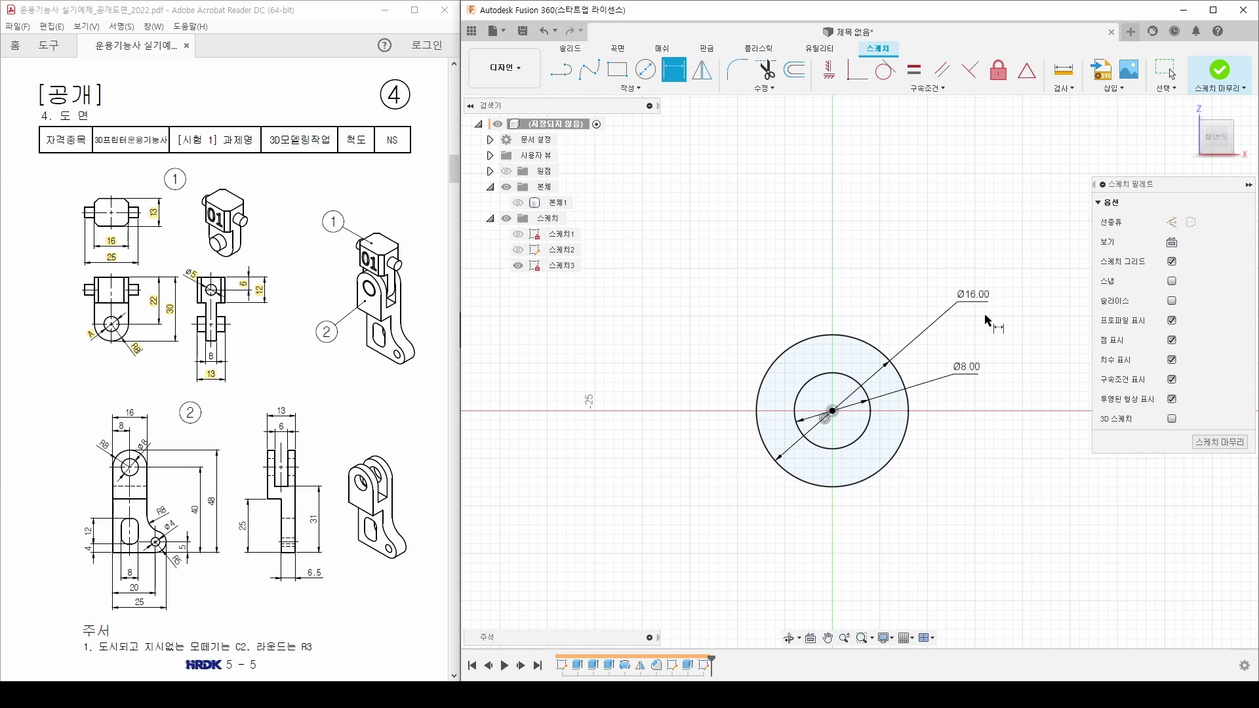
key("Escape")
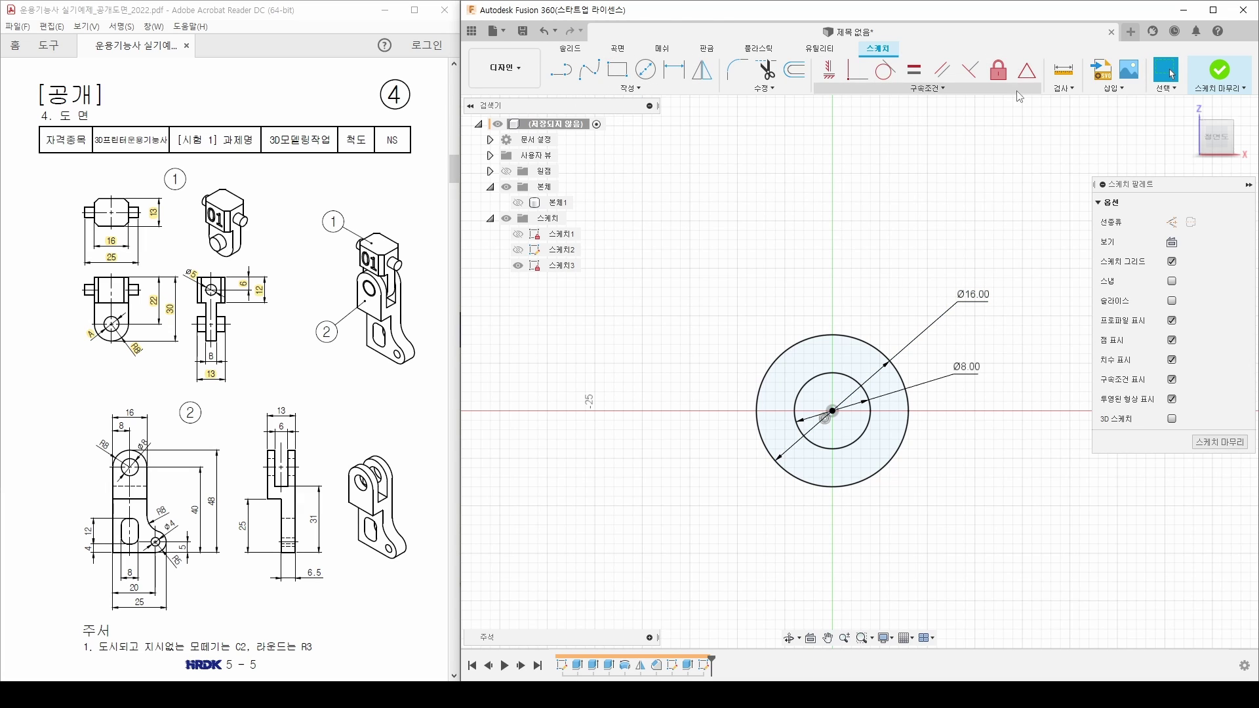
Step: Convert the outer circle's diameter dimension to a radius dimension and place its label on the circle's upper-left side
right_click(974, 300)
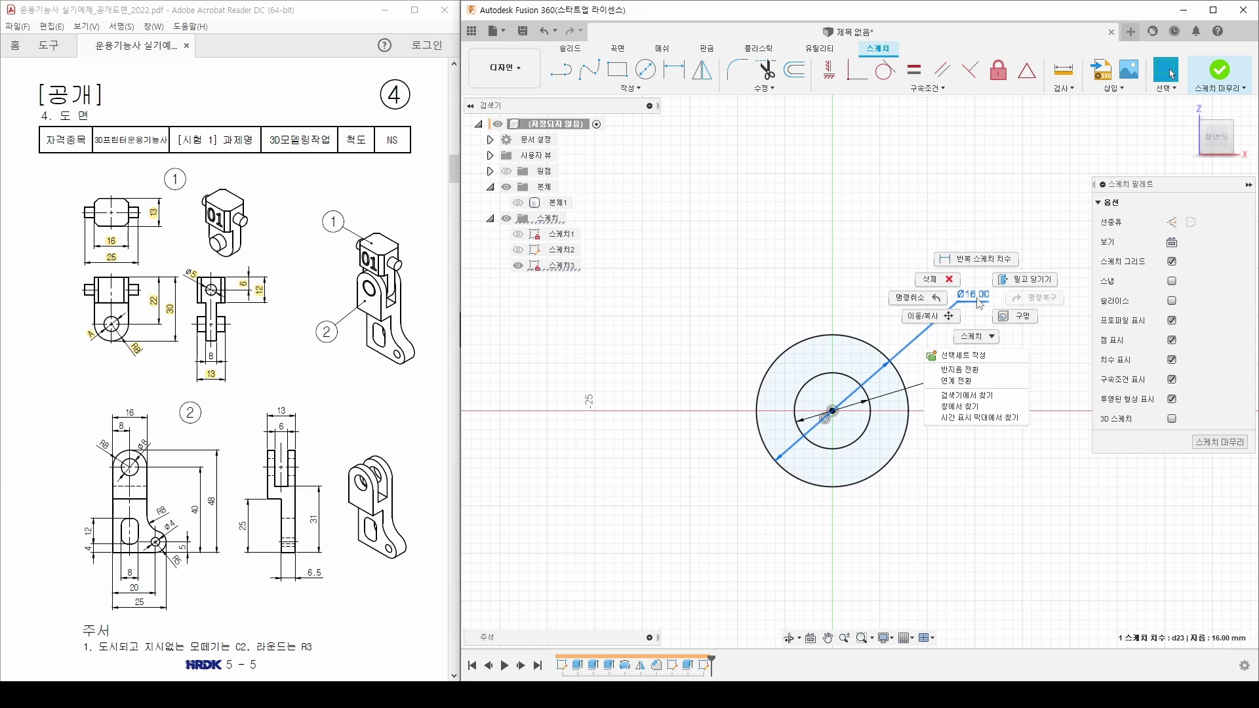
left_click(983, 371)
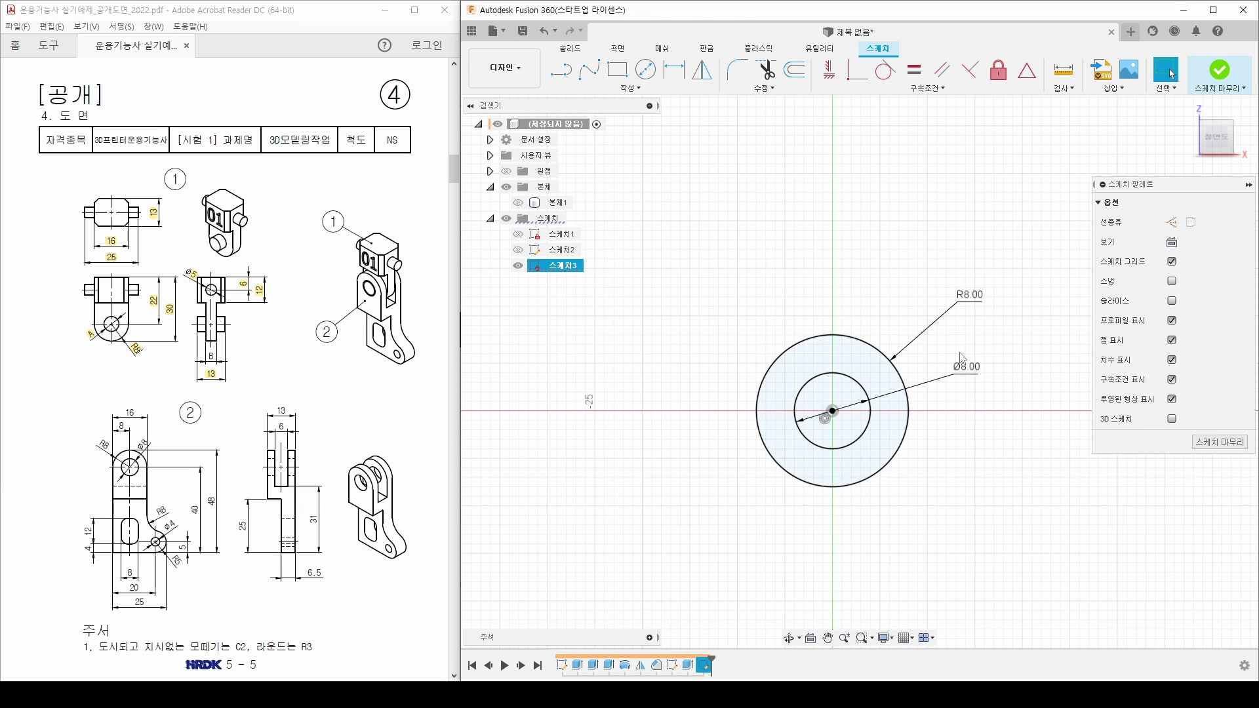
left_click_drag(969, 307, 740, 335)
key("Escape")
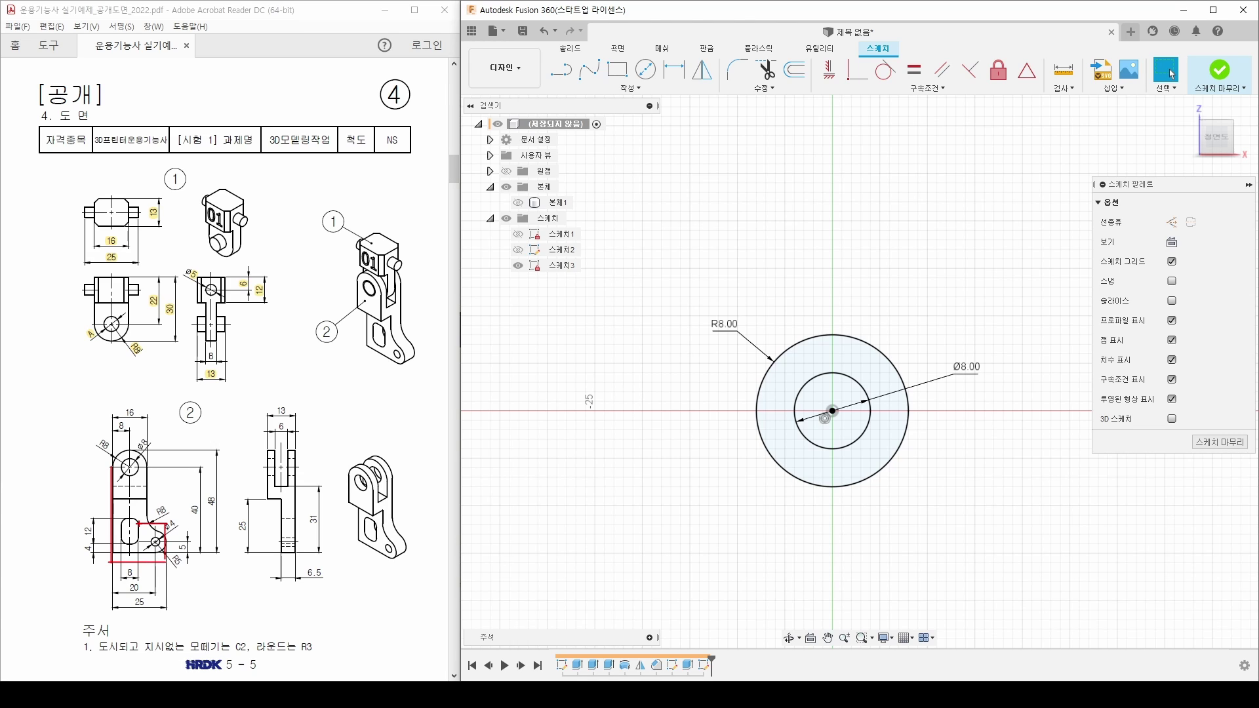
Step: Draw an L-shaped line outline about 42 mm tall and 36 mm wide, starting and ending on opposite sides of the outer circle
left_click_drag(142, 484, 139, 468)
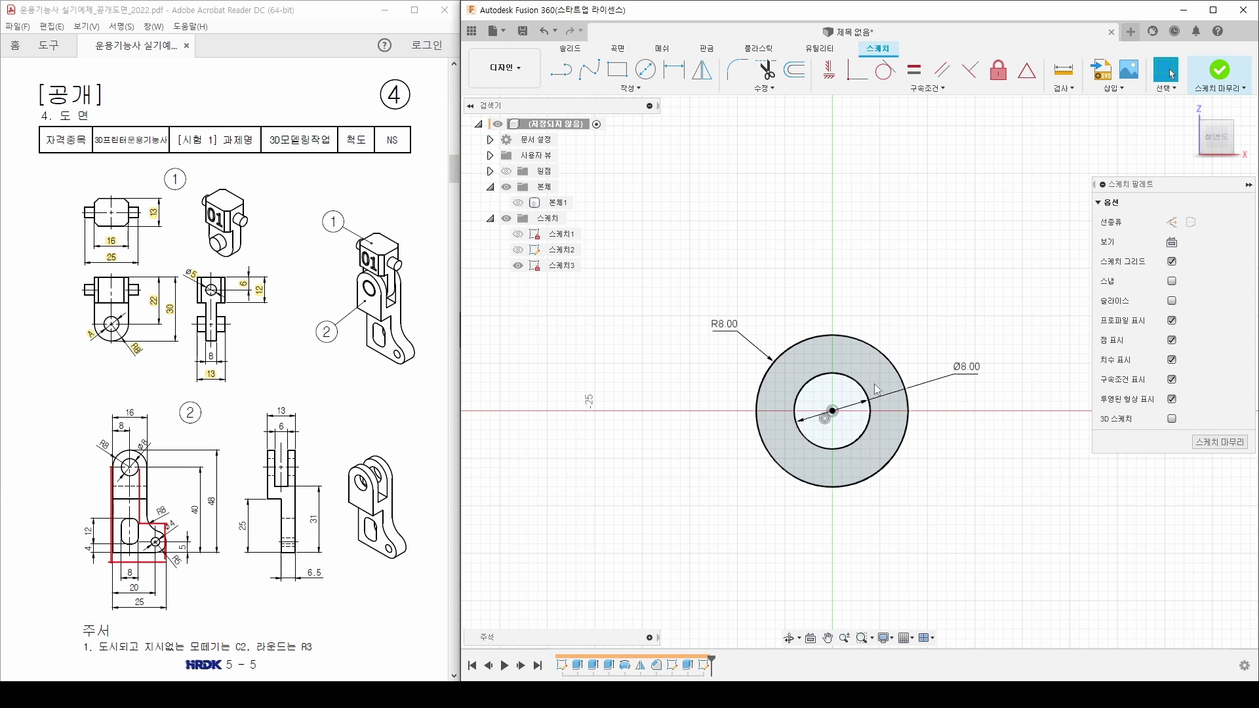
mouse_move(762, 484)
middle_mouse_down()
mouse_move(709, 423)
mouse_move(700, 361)
middle_mouse_up()
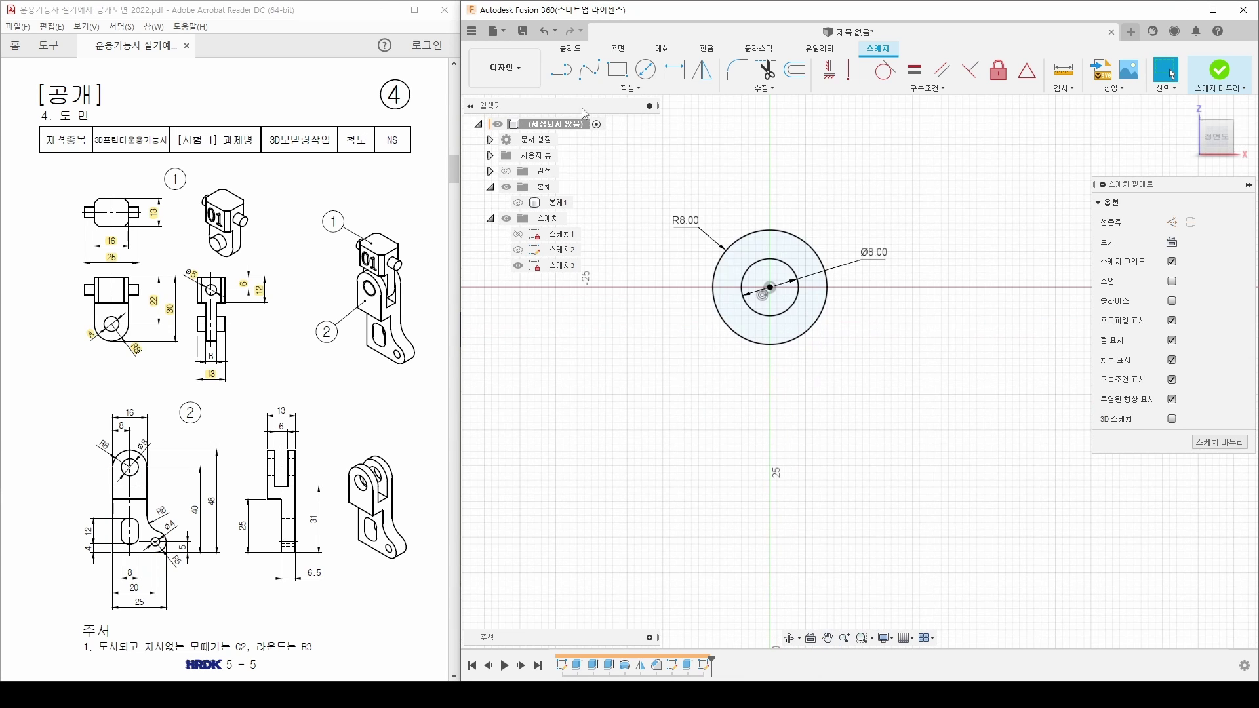
left_click(561, 69)
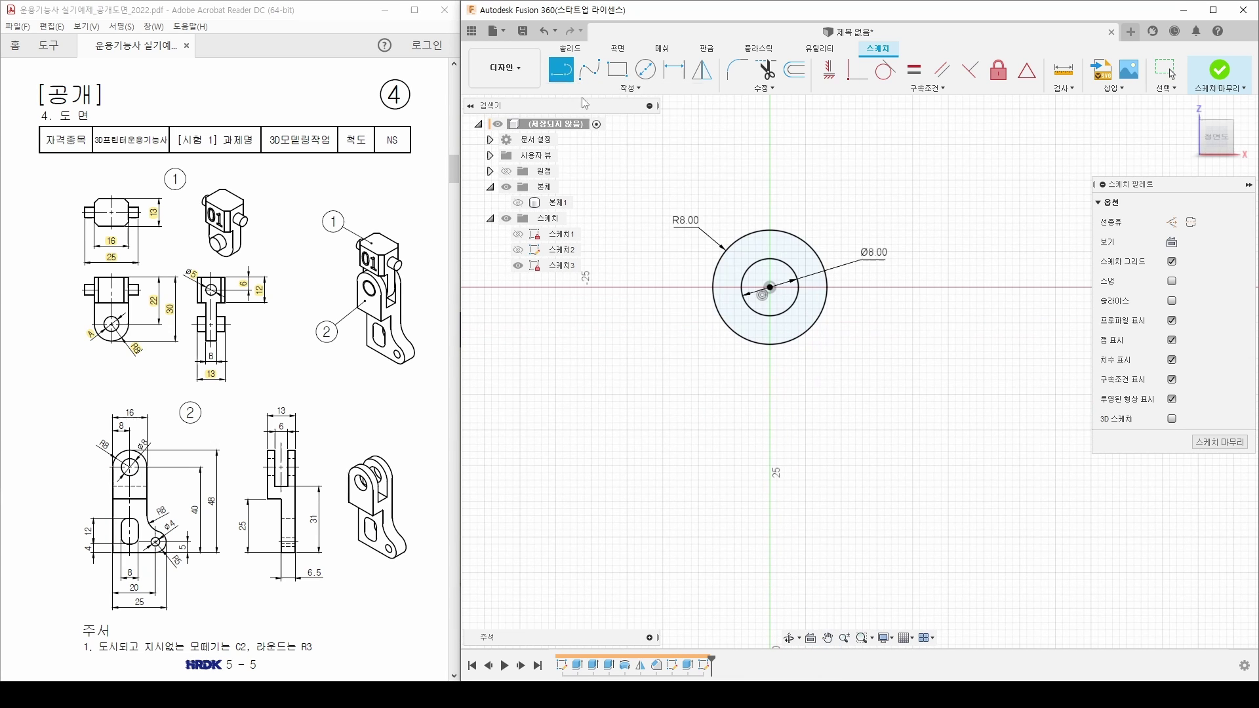
left_click(714, 290)
left_click(714, 586)
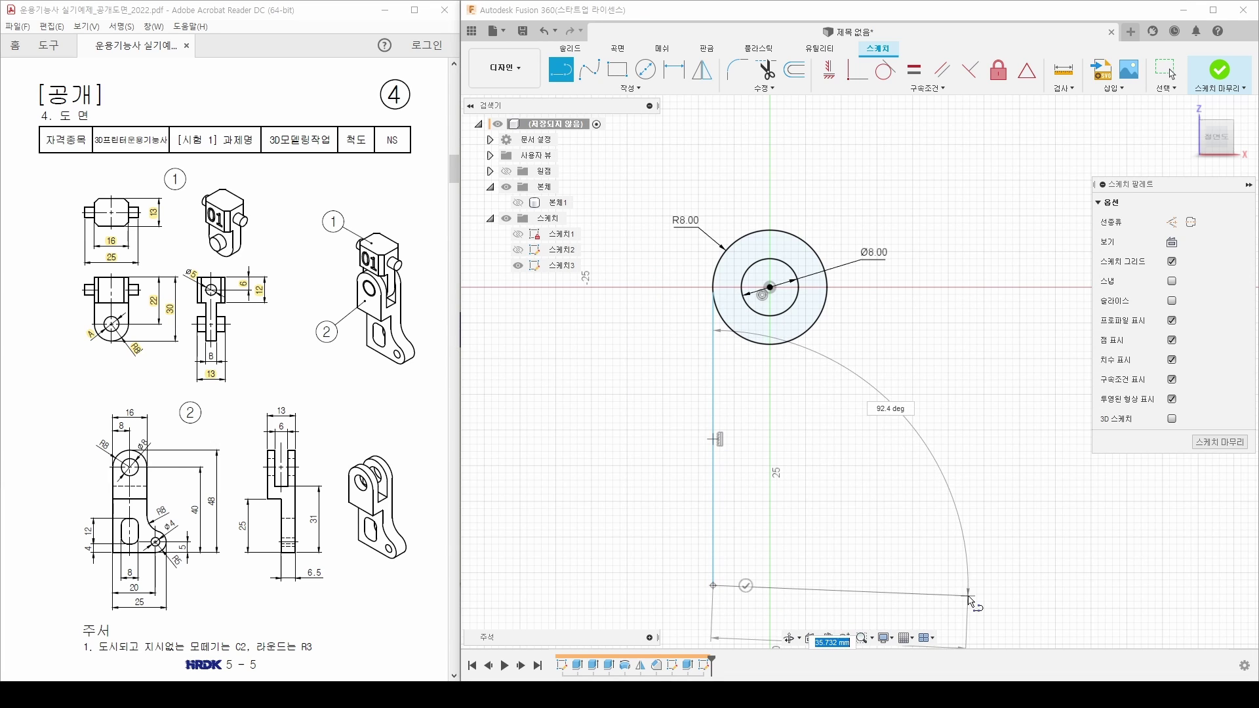
left_click(970, 595)
left_click(971, 523)
left_click(852, 516)
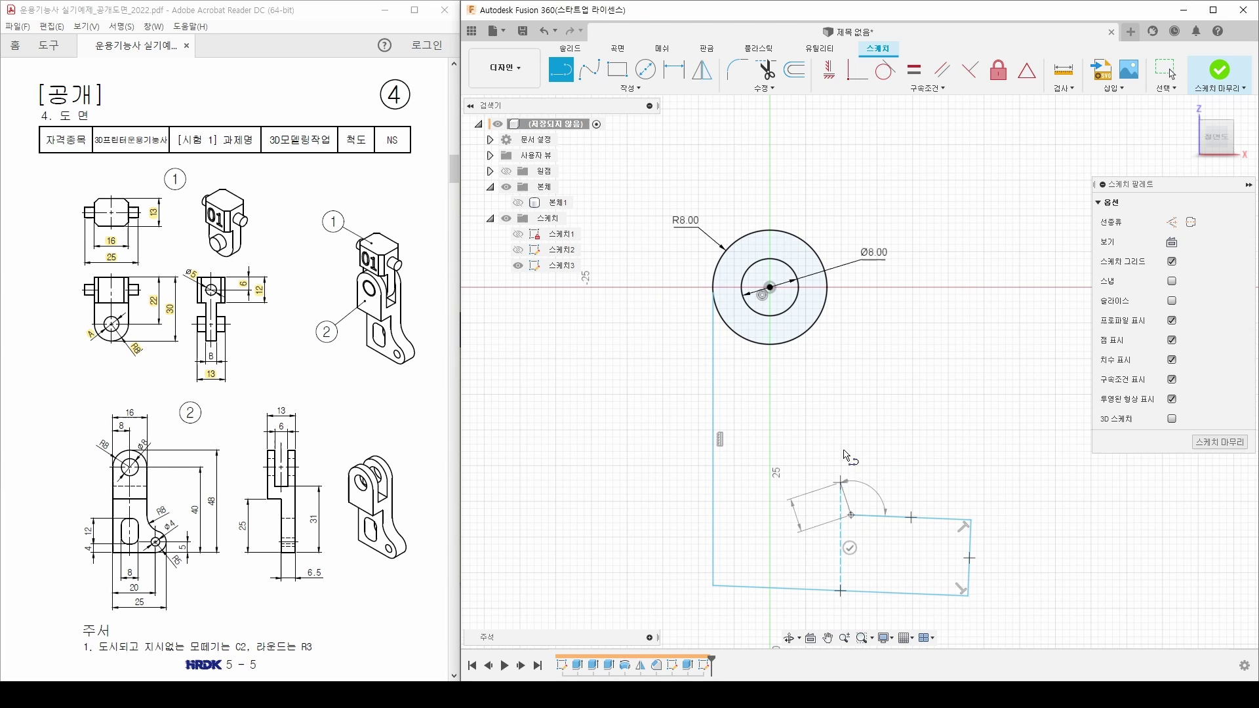
left_click(820, 318)
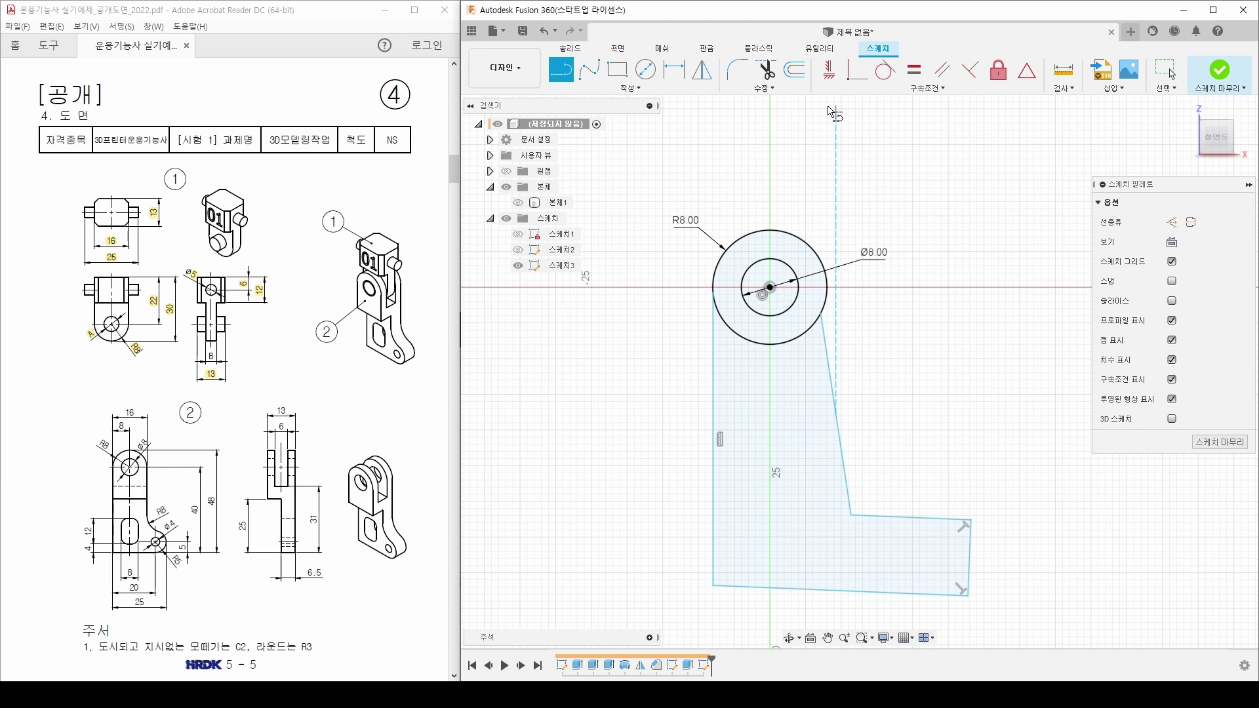
Step: Apply horizontal/vertical constraints to straighten the bottom edge, the foot's outer edge and both long sides of the outline
left_click(827, 70)
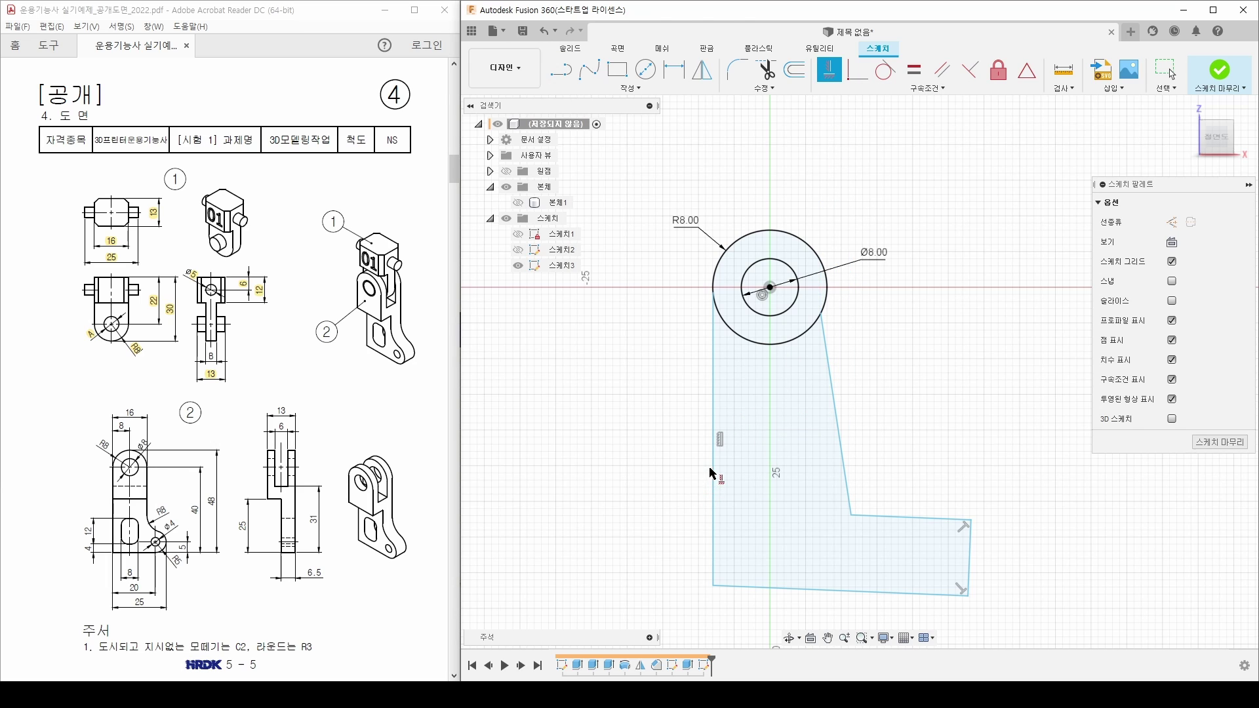
left_click(851, 591)
left_click(851, 593)
left_click(976, 553)
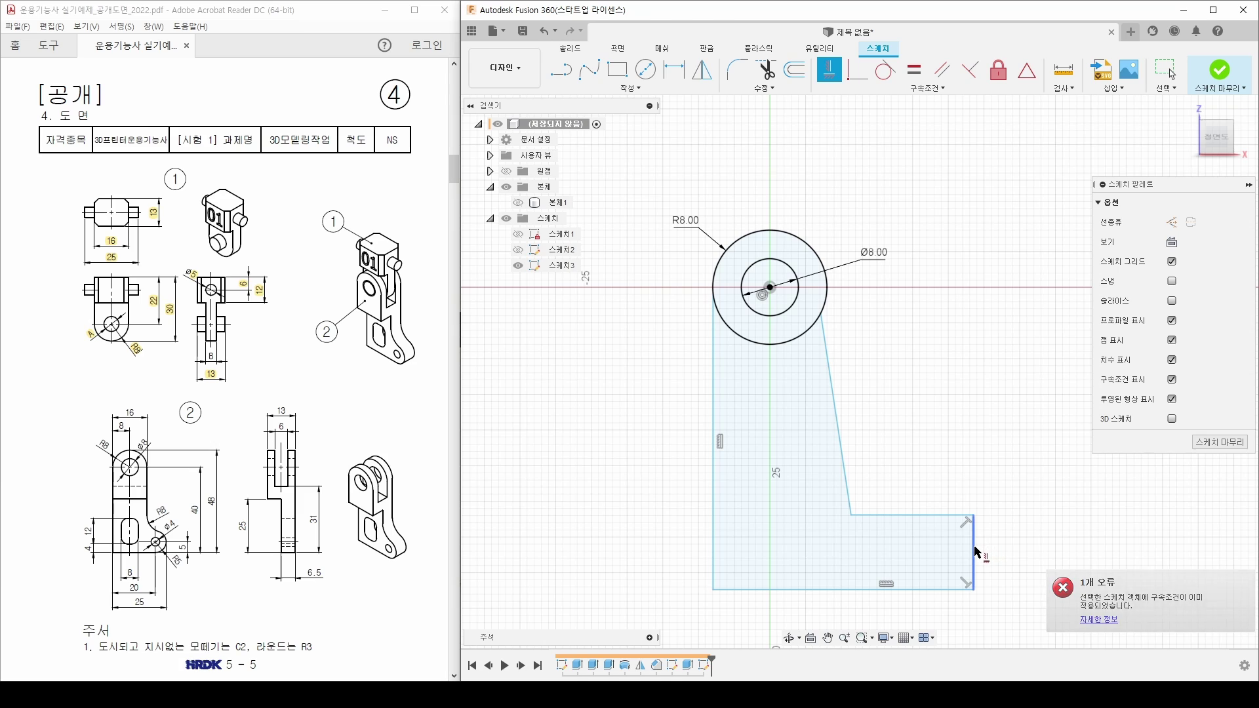
left_click(853, 485)
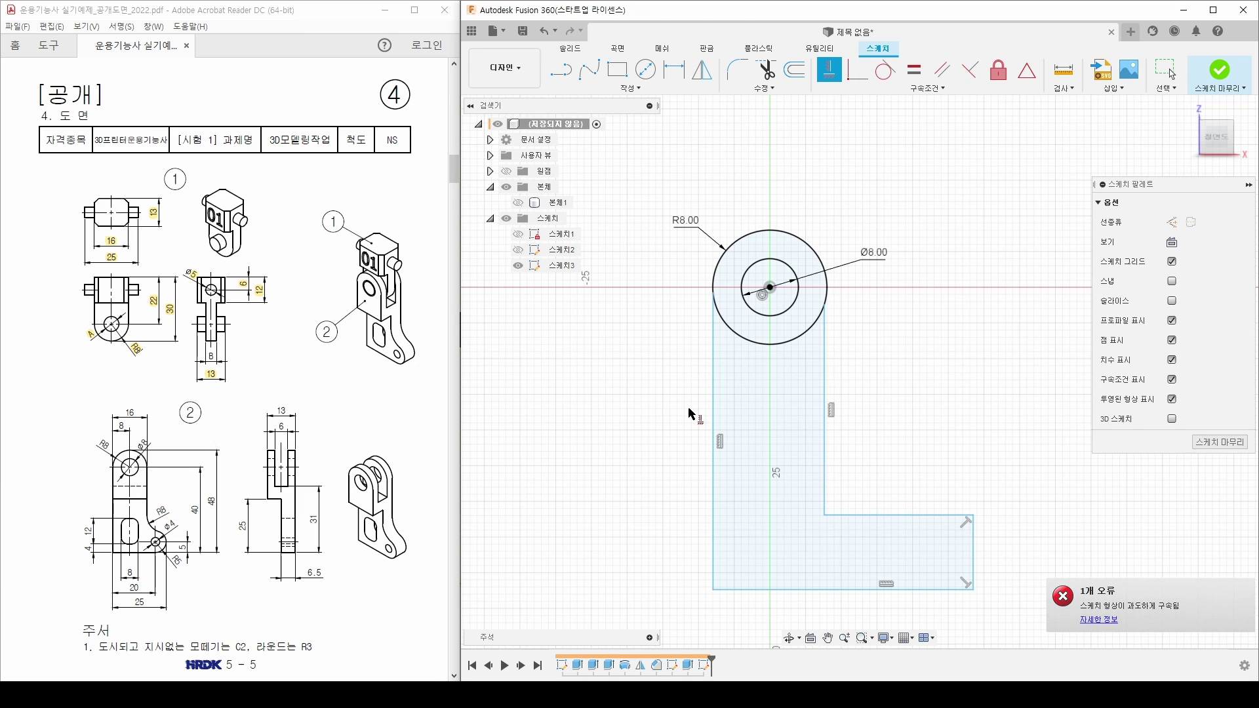
left_click(713, 395)
left_click(974, 546)
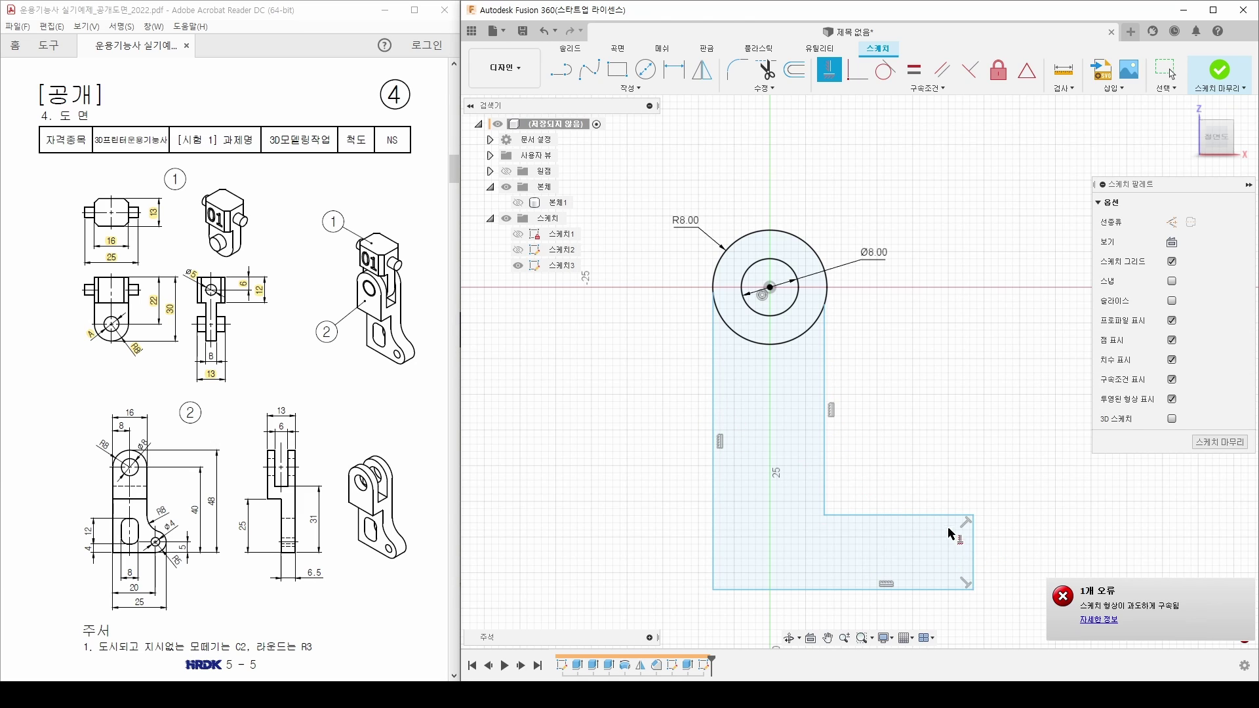
left_click(824, 463)
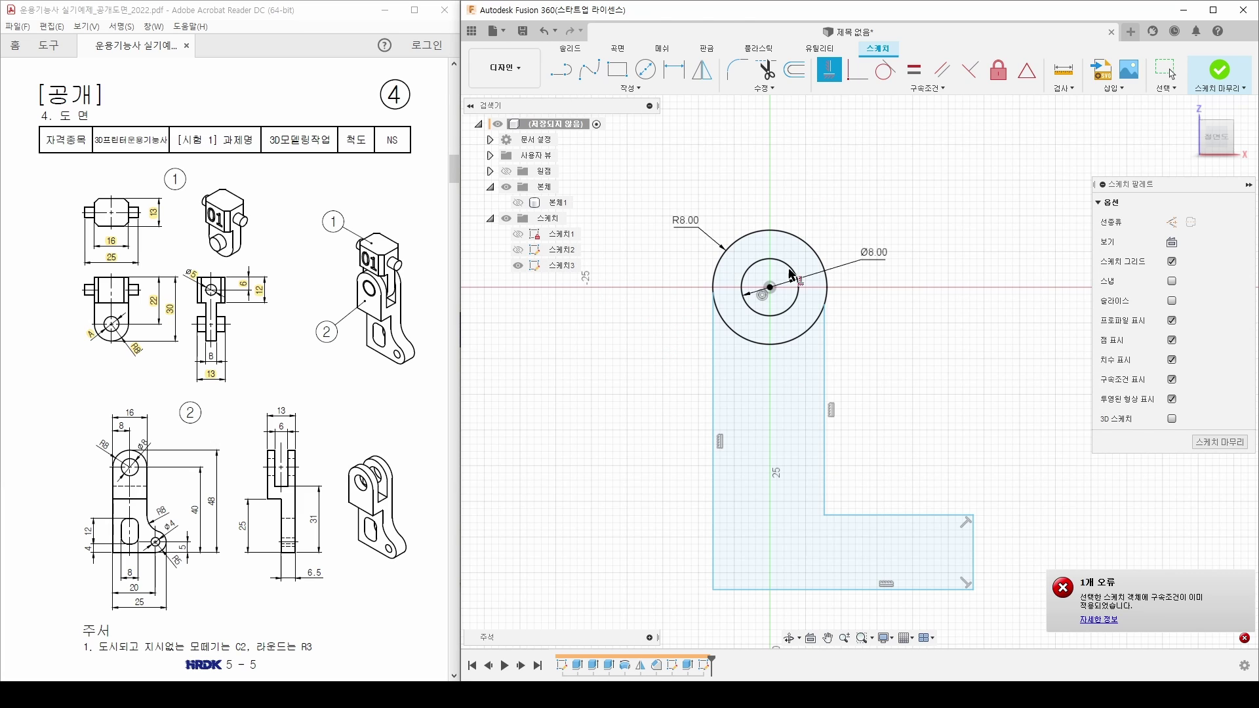
Step: Make both long vertical sides of the outline tangent to the outer circle
left_click(886, 70)
left_click(713, 305)
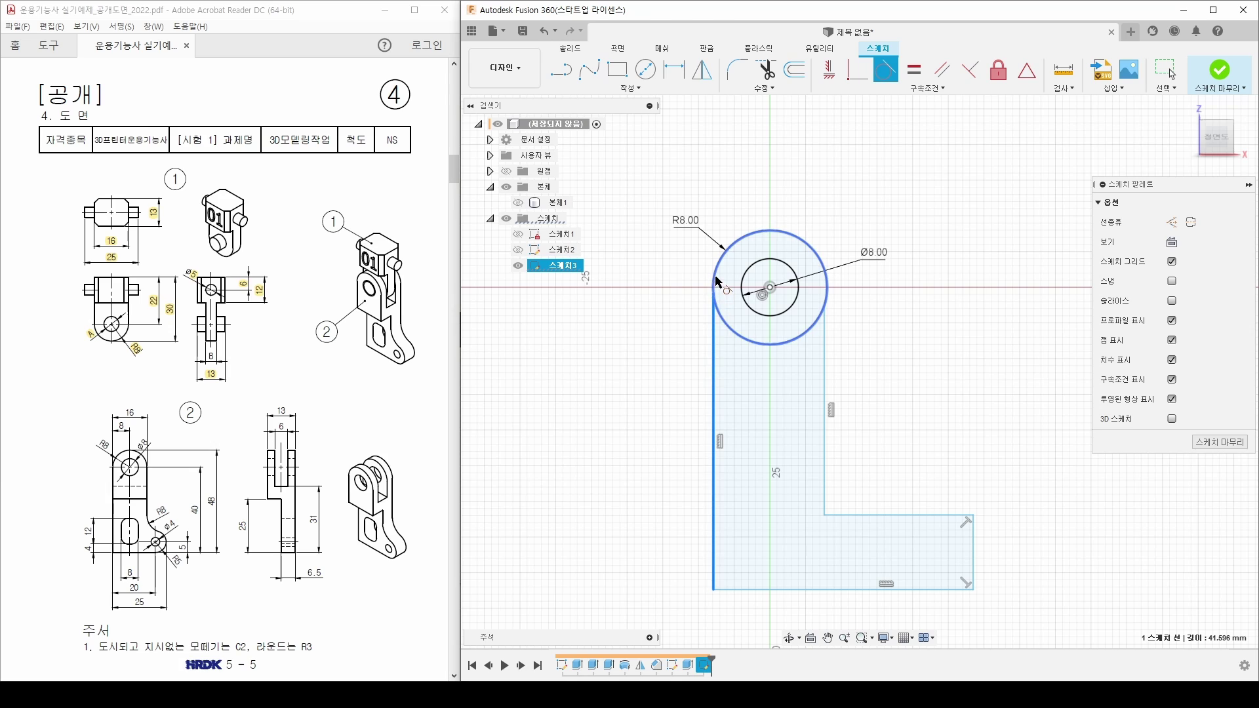
left_click(716, 282)
left_click(824, 328)
left_click(824, 309)
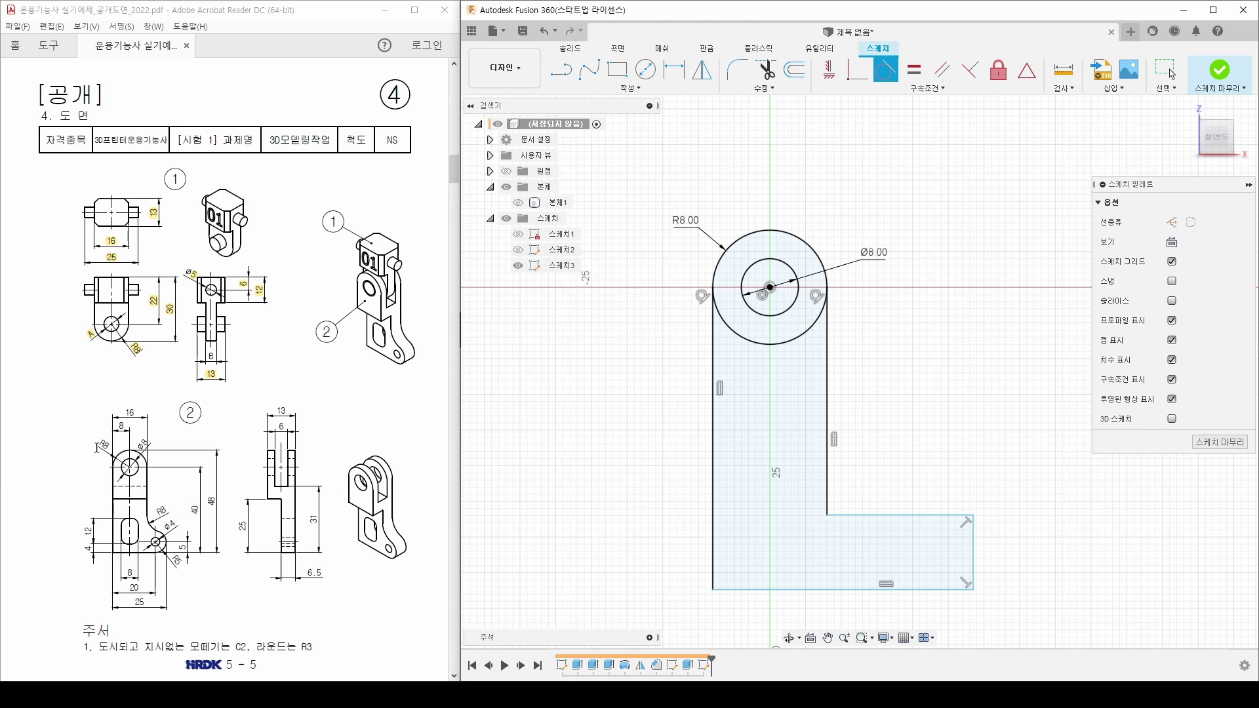
Step: Highlight the R8 and Ø8 dimensions of part 2's front view in the PDF drawing
left_click_drag(97, 448, 112, 449)
left_click(125, 423)
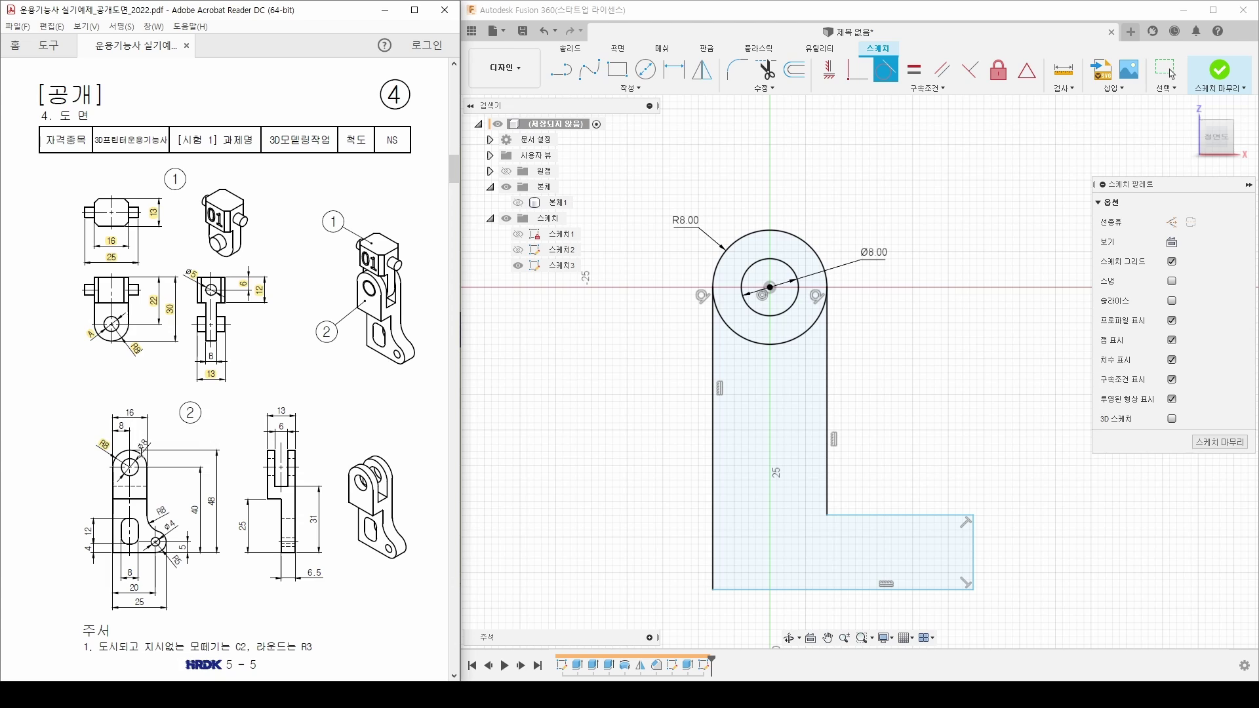
left_click(161, 424)
mouse_move(922, 351)
middle_mouse_down()
mouse_move(906, 301)
mouse_move(905, 346)
middle_mouse_up()
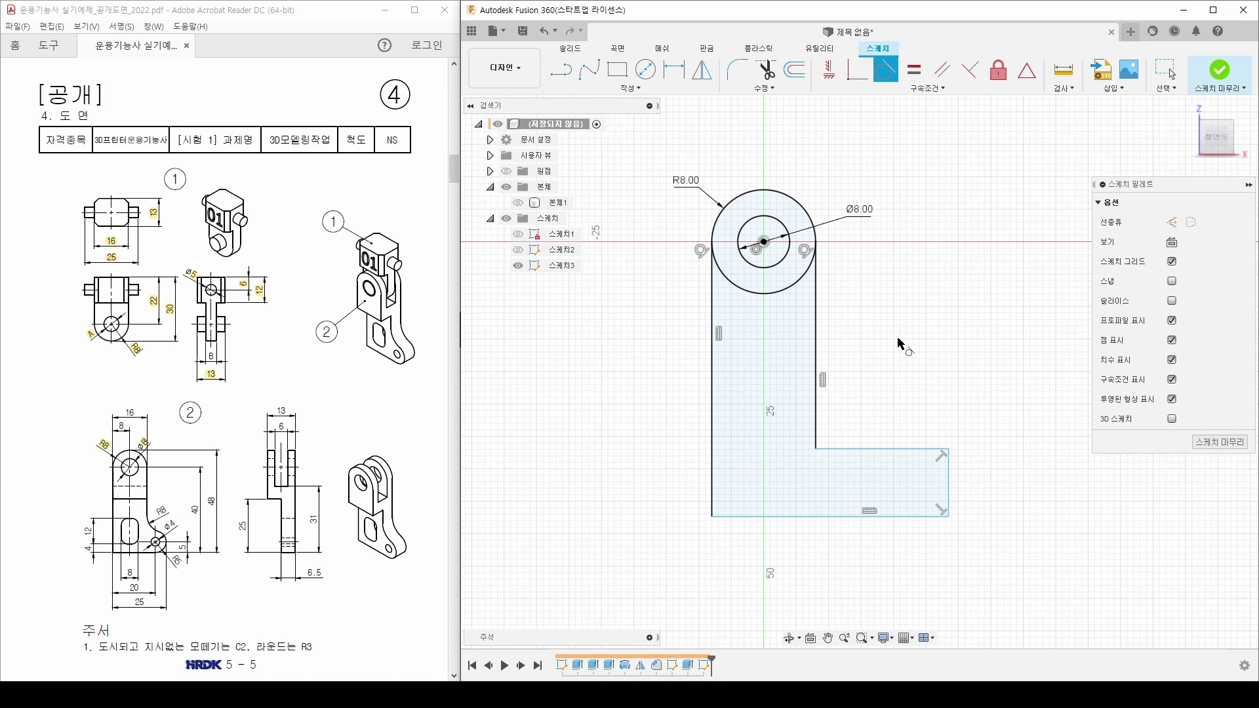
Step: Highlight the 40 dimension in the PDF and set the distance from the circle centre to the outline's bottom edge to 40 mm
left_click(194, 506)
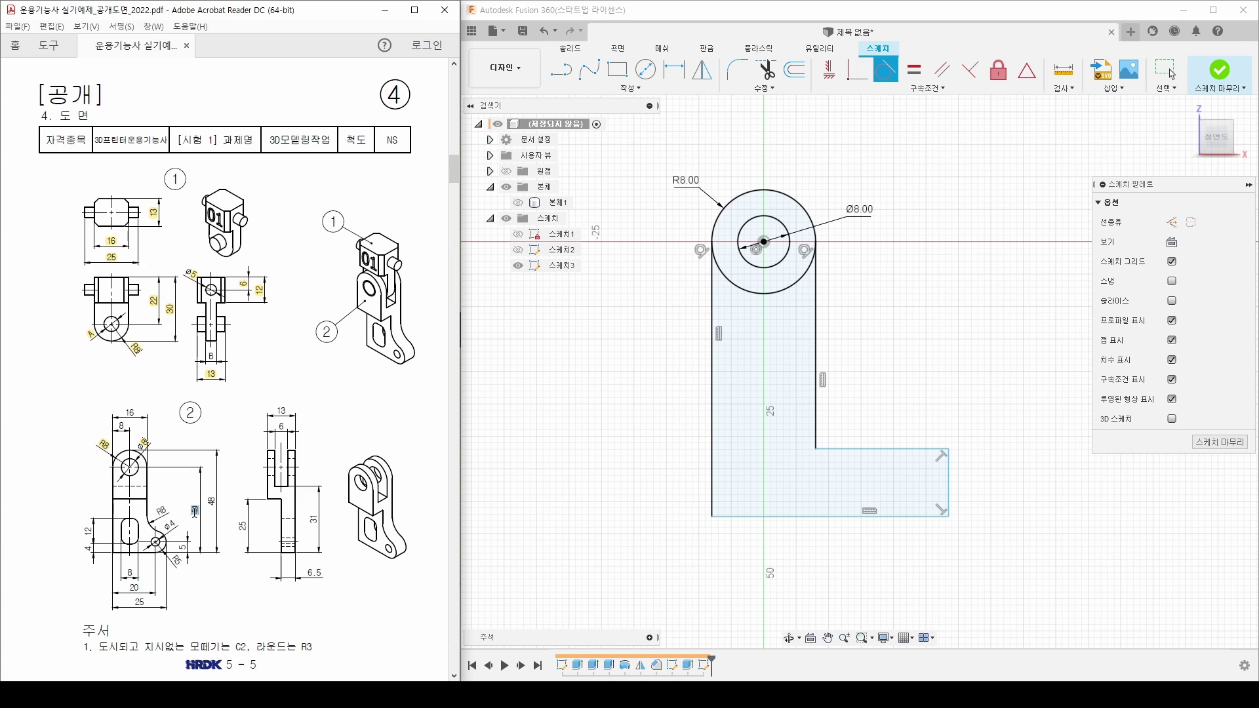
left_click(216, 495)
middle_click_drag(866, 372, 861, 378)
key("d")
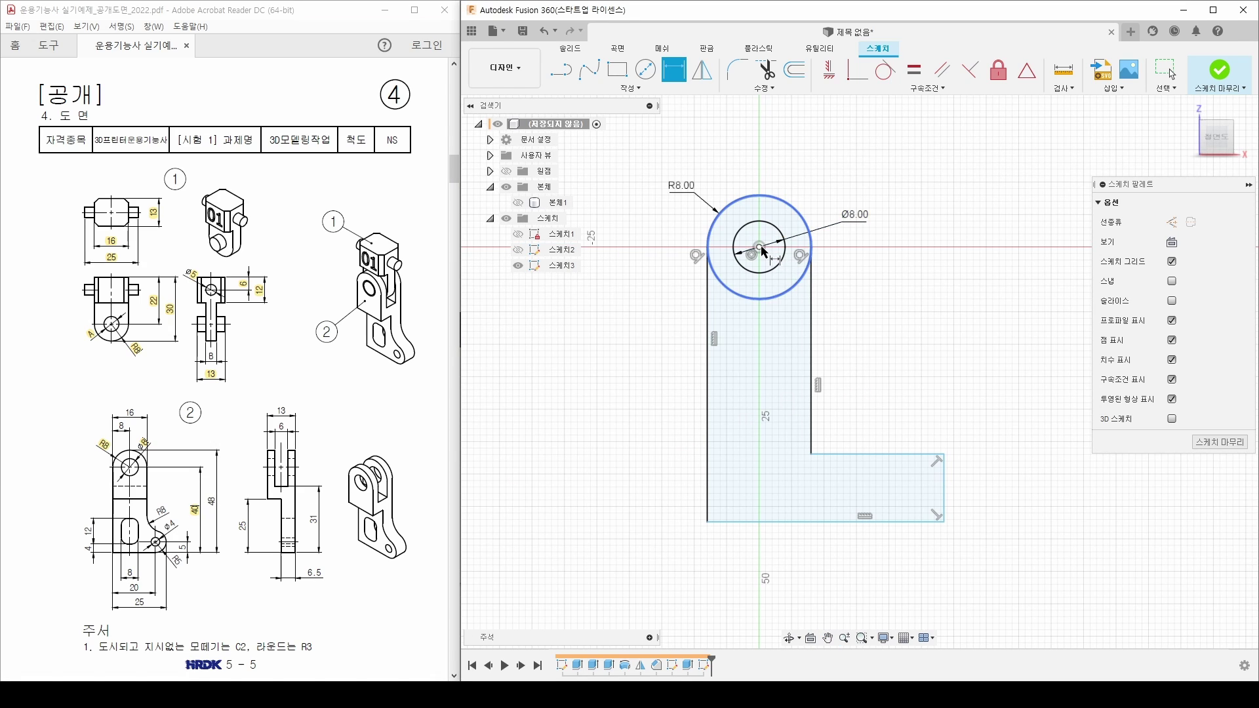
left_click(760, 248)
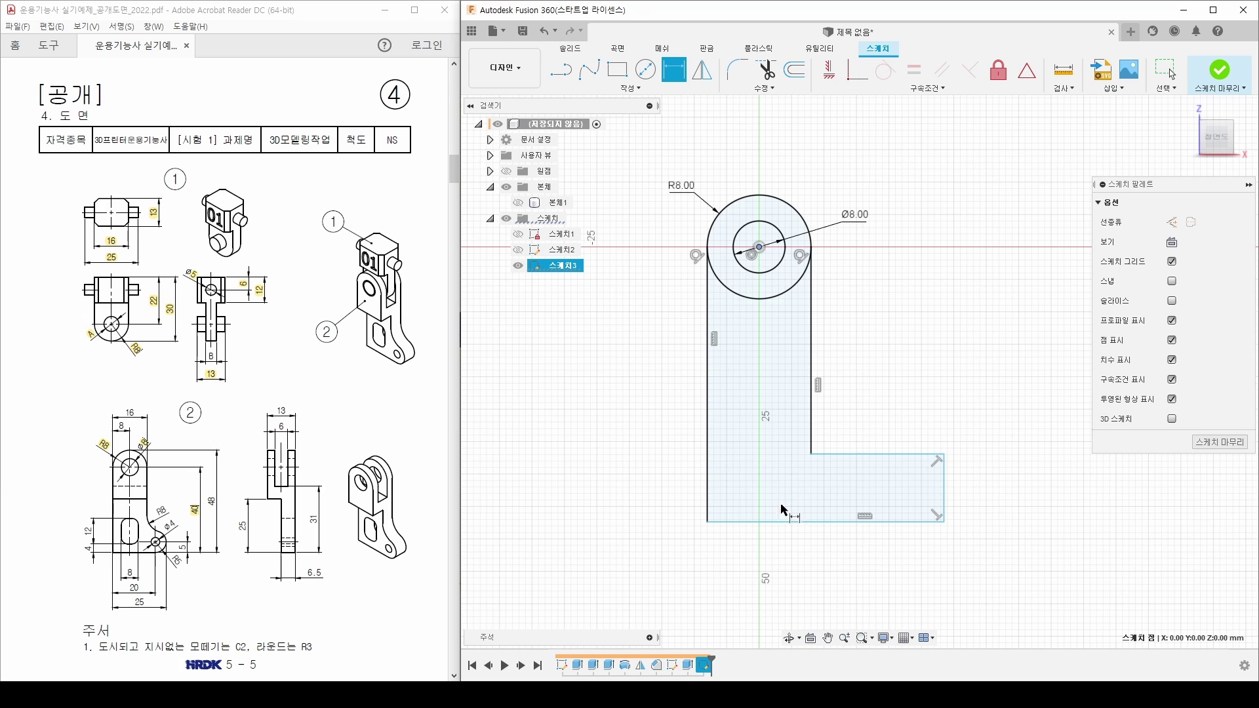
left_click(840, 522)
left_click(1014, 393)
type("40")
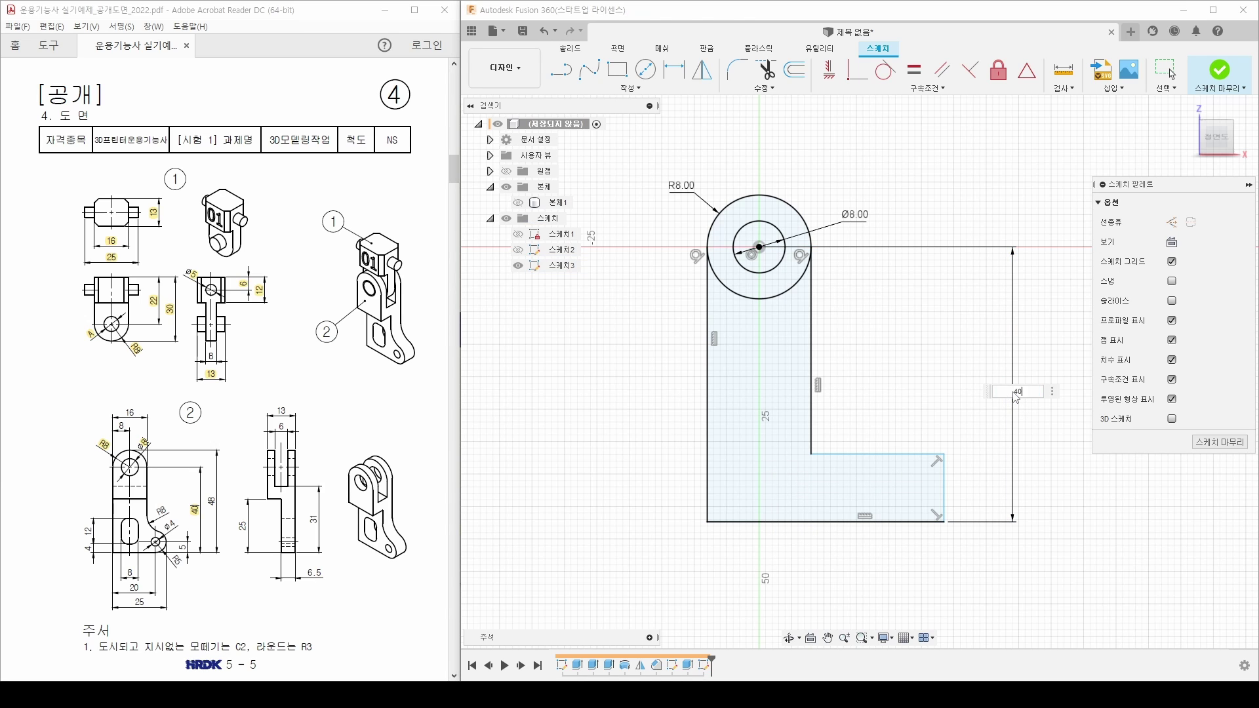
key("Return")
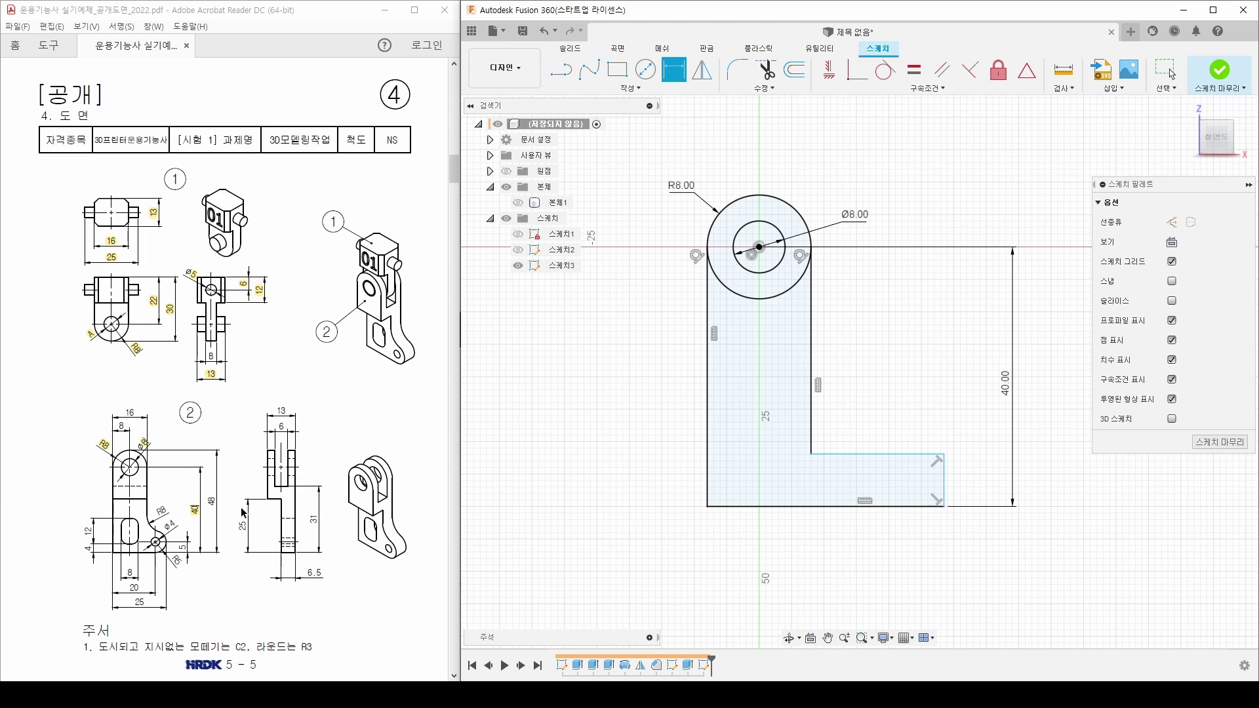
Step: Highlight the 48 and 25 dimensions in the PDF and set the outline's overall width to 25 mm
left_click(212, 499)
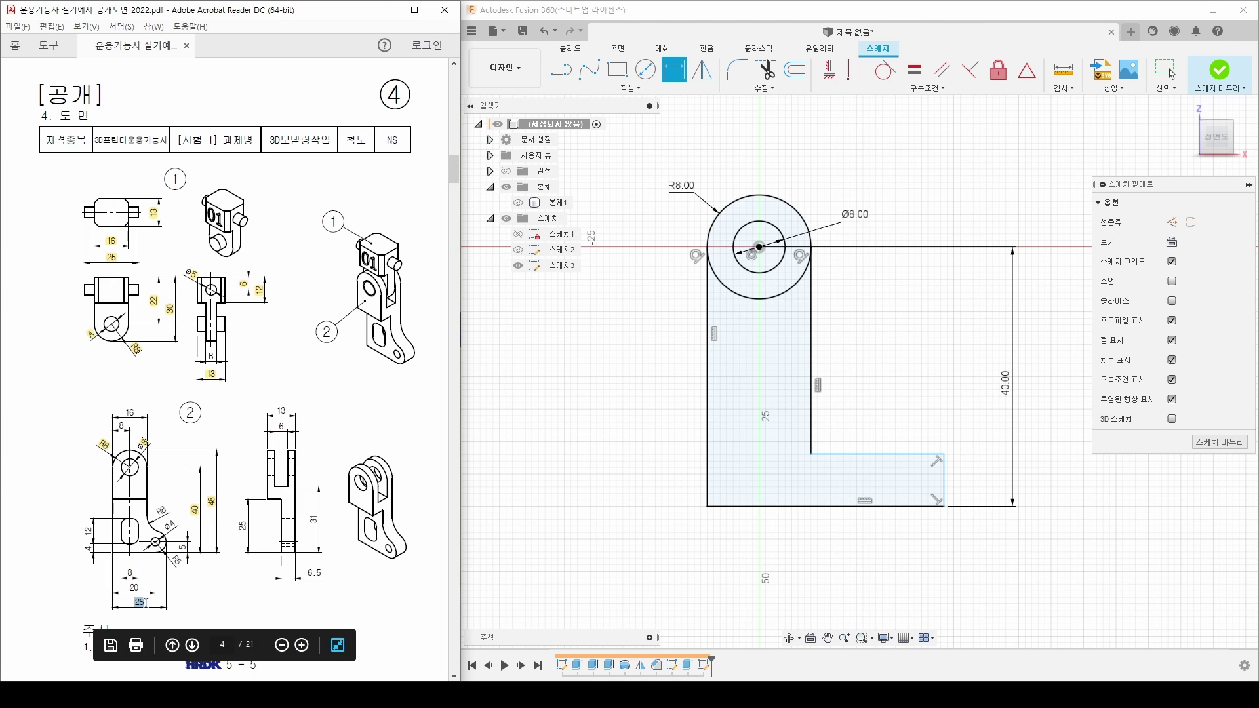
left_click(166, 585)
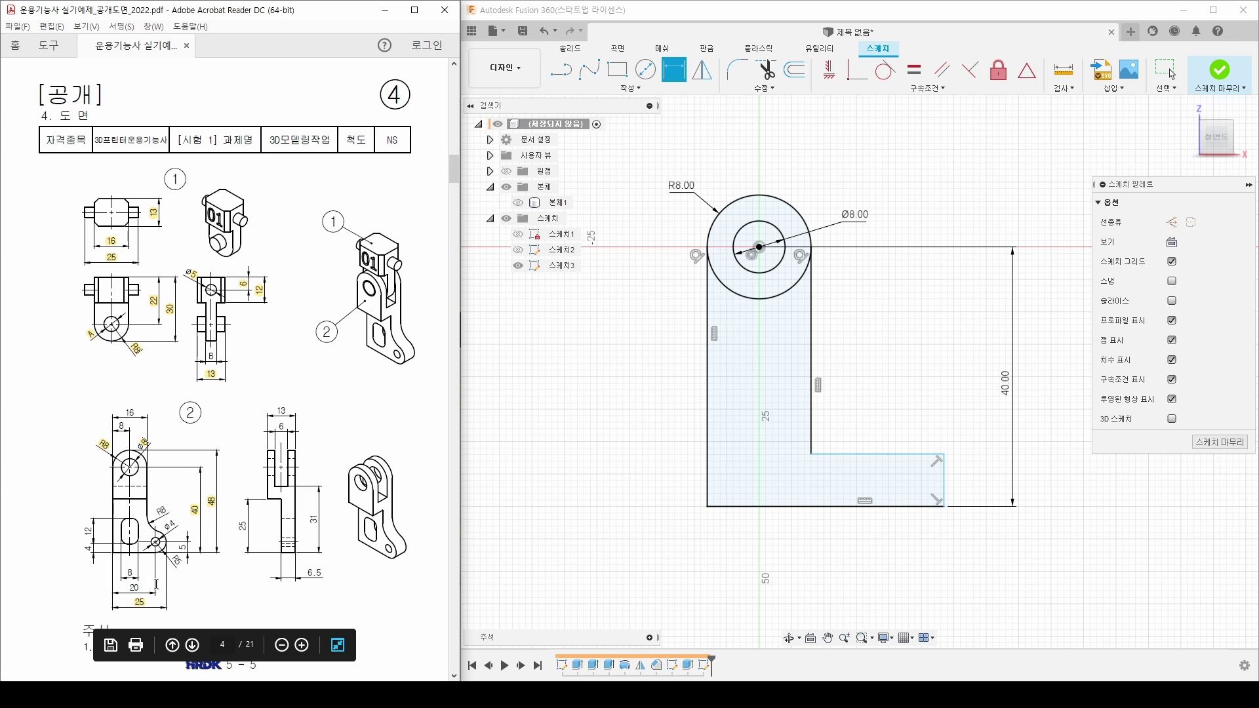
left_click(708, 485)
left_click(945, 479)
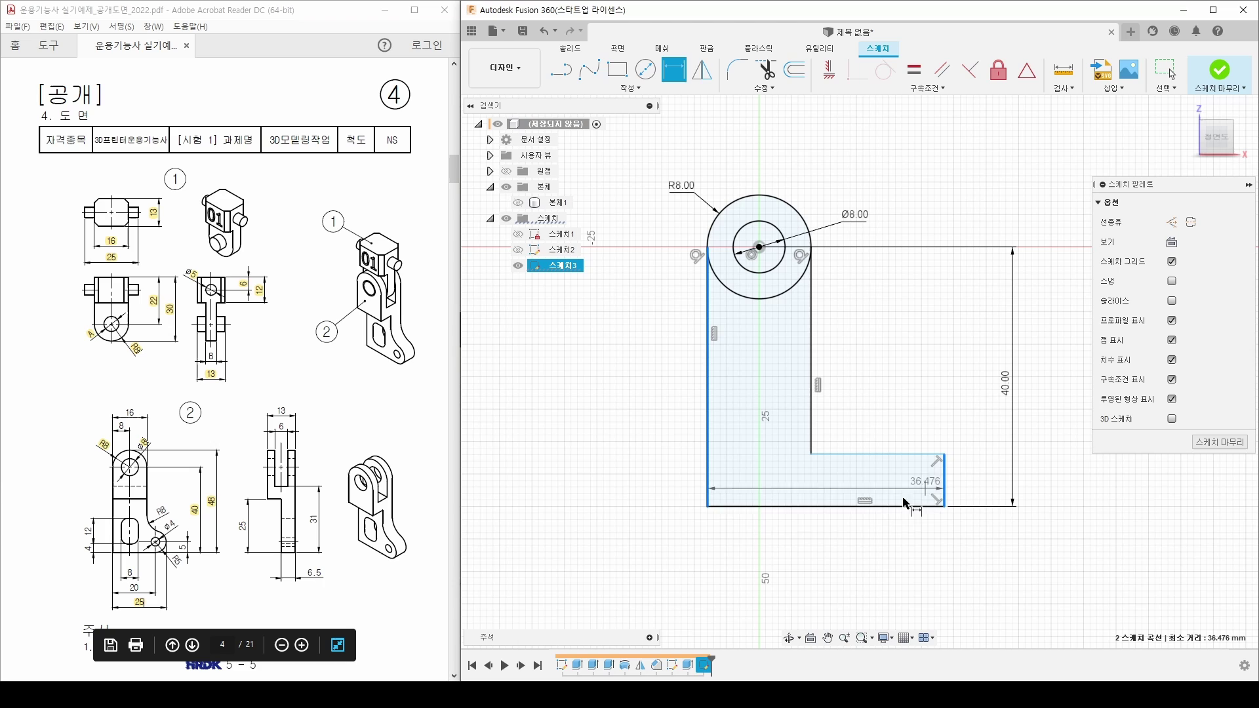
left_click(826, 553)
type("25")
key("Return")
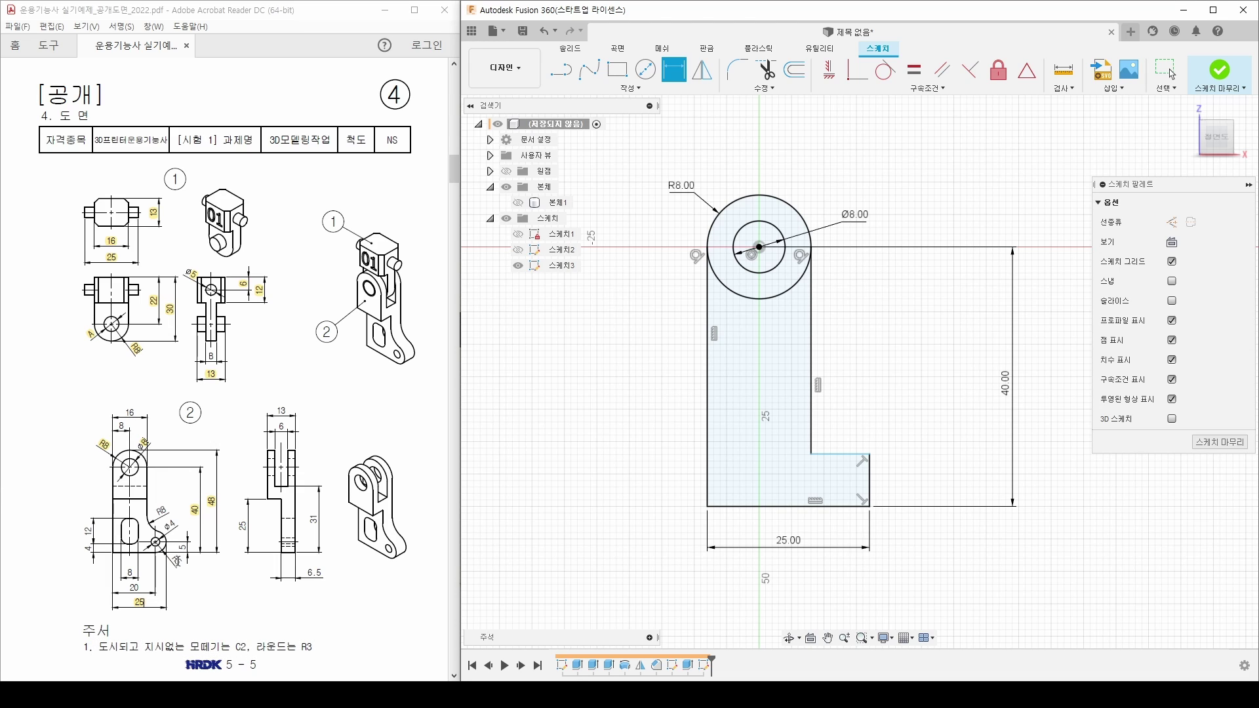
Step: Select the foot's corner radius in the PDF and draw a circle inside the outline's foot, reaching its upper edge
left_click(175, 558)
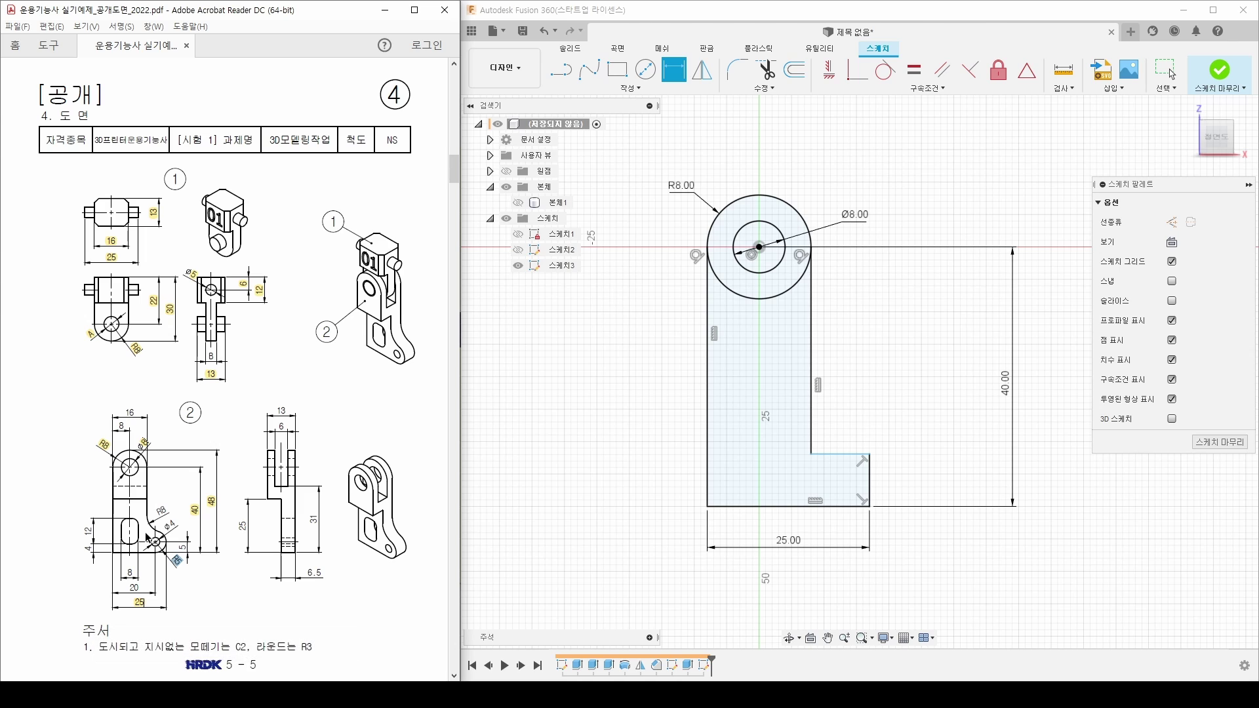
left_click(646, 70)
left_click(840, 481)
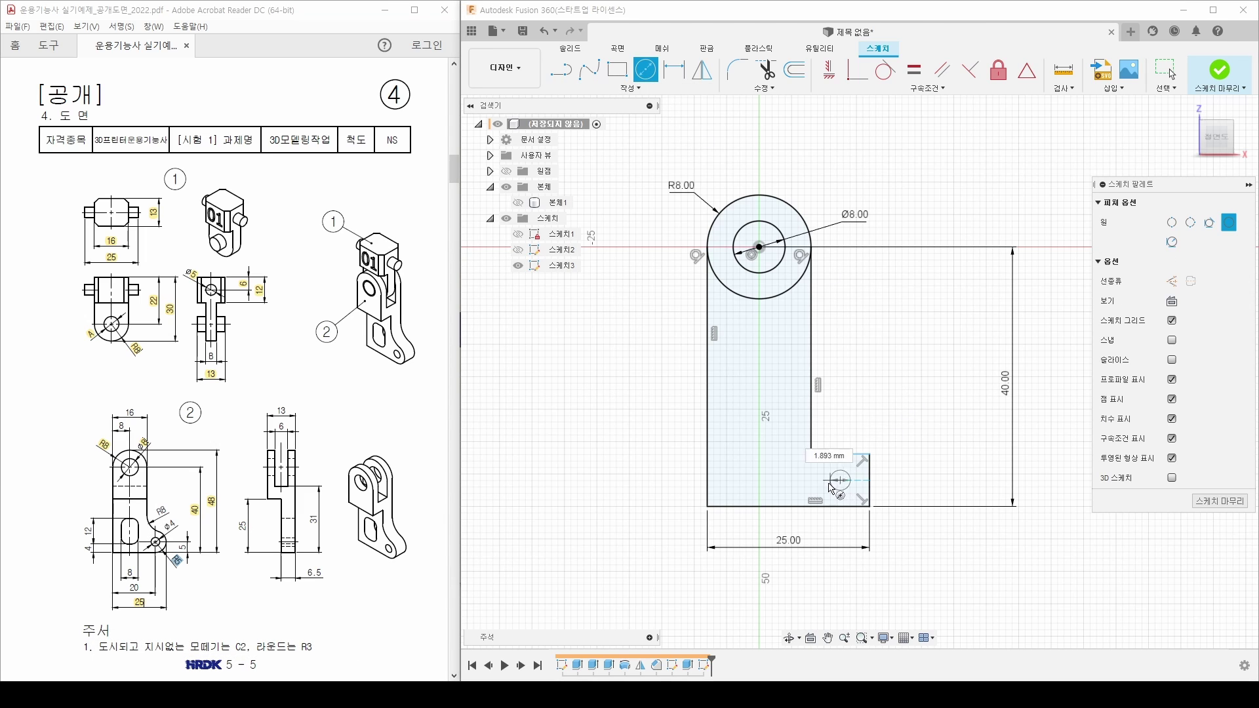
left_click(838, 455)
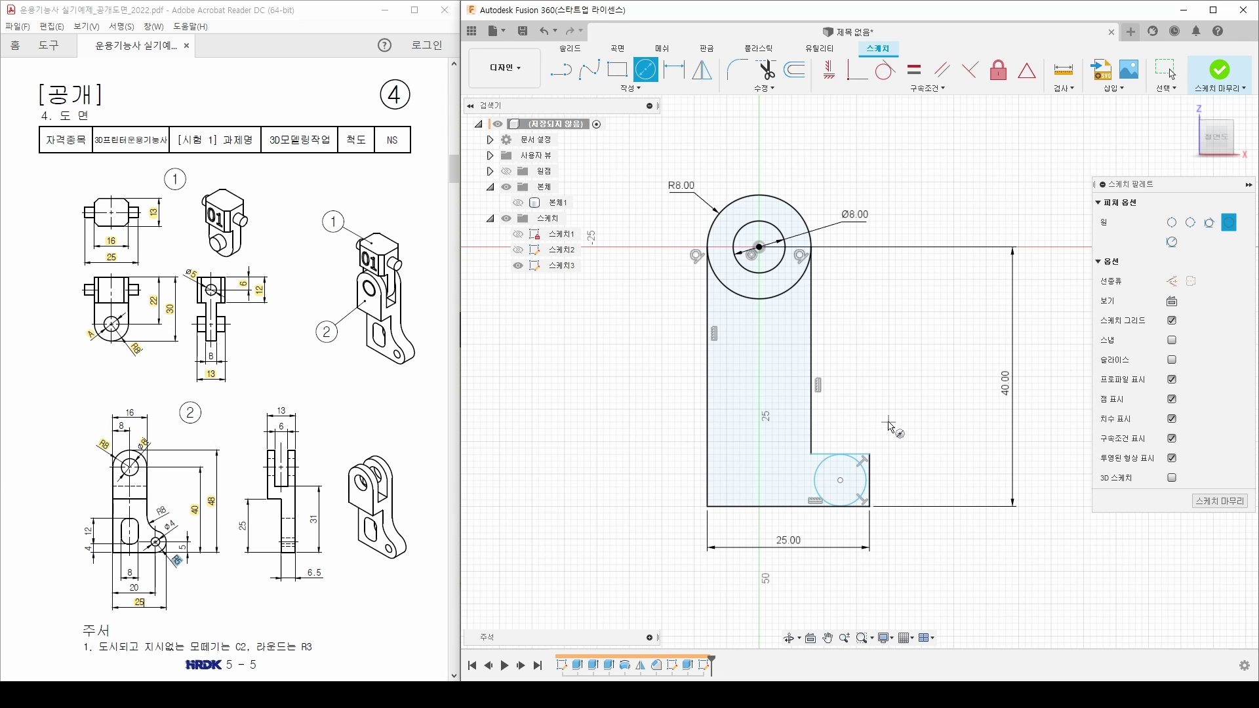
Step: Set the diameter of the circle in the outline's foot to 10 mm
key("d")
left_click(816, 480)
left_click(911, 402)
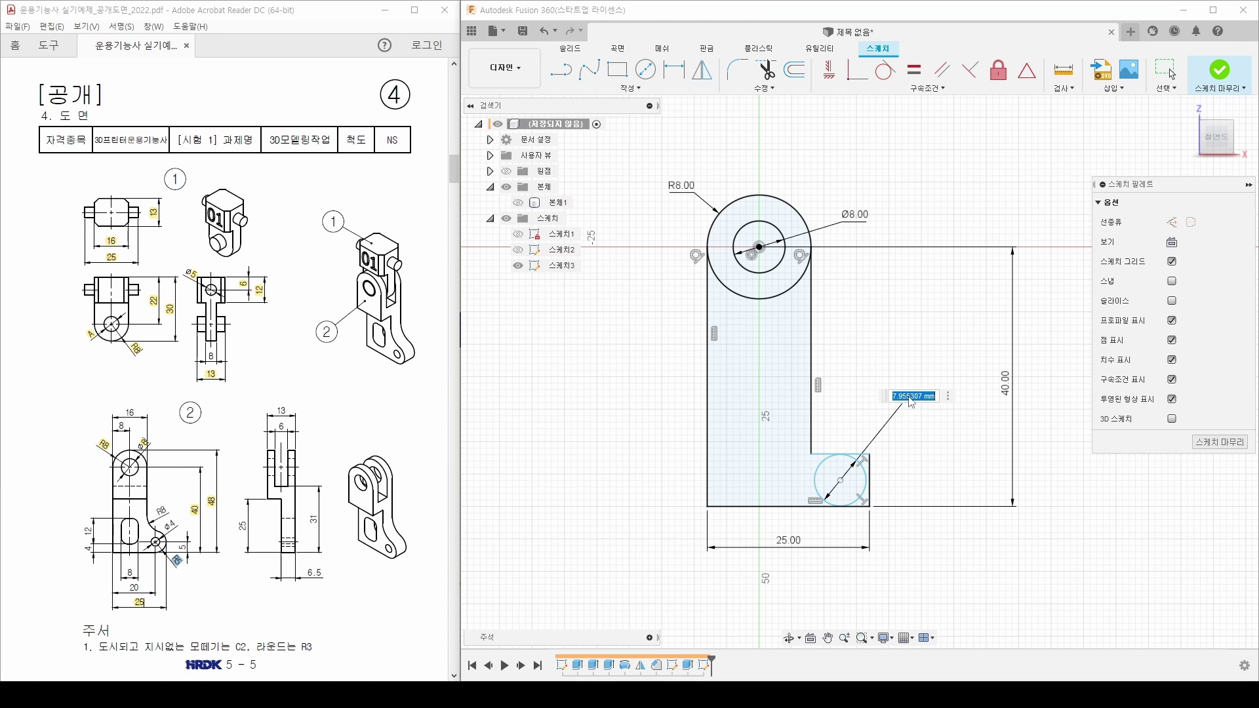
type("10")
key("Return")
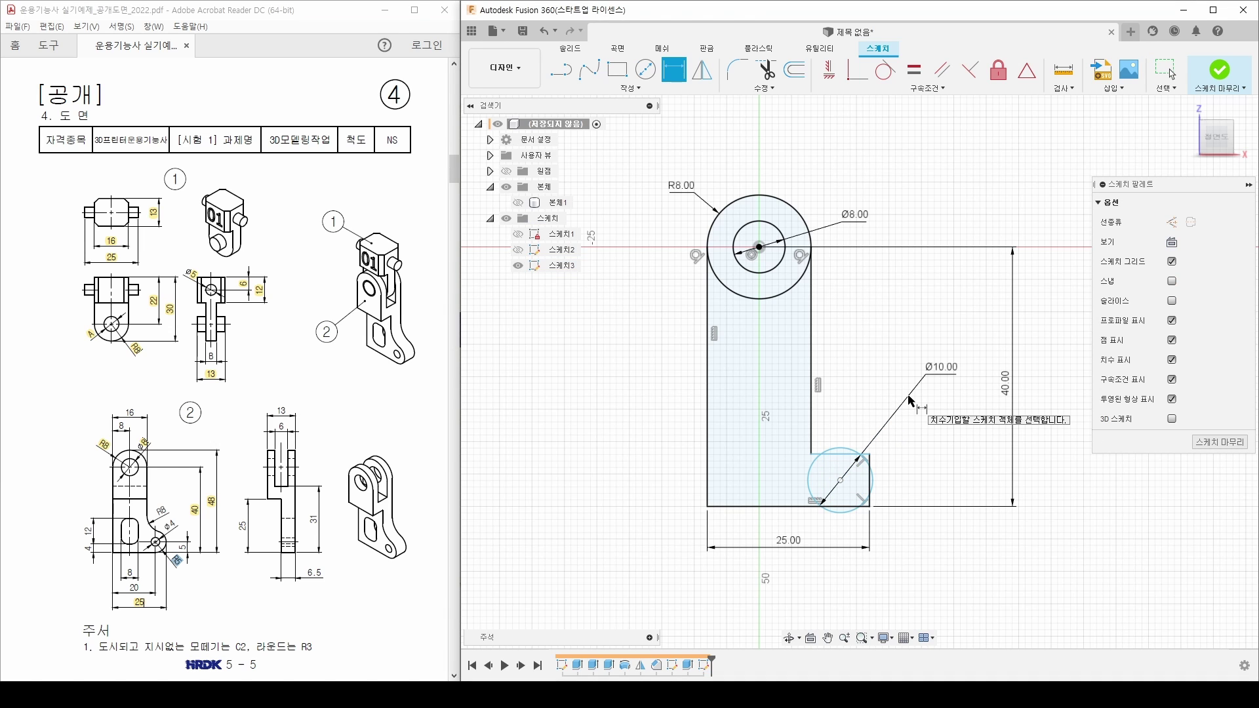
Step: Make the 10 mm circle tangent to the foot's bottom, outer vertical and upper edges
scroll(894, 514, "up", 5)
middle_click_drag(880, 502, 904, 508)
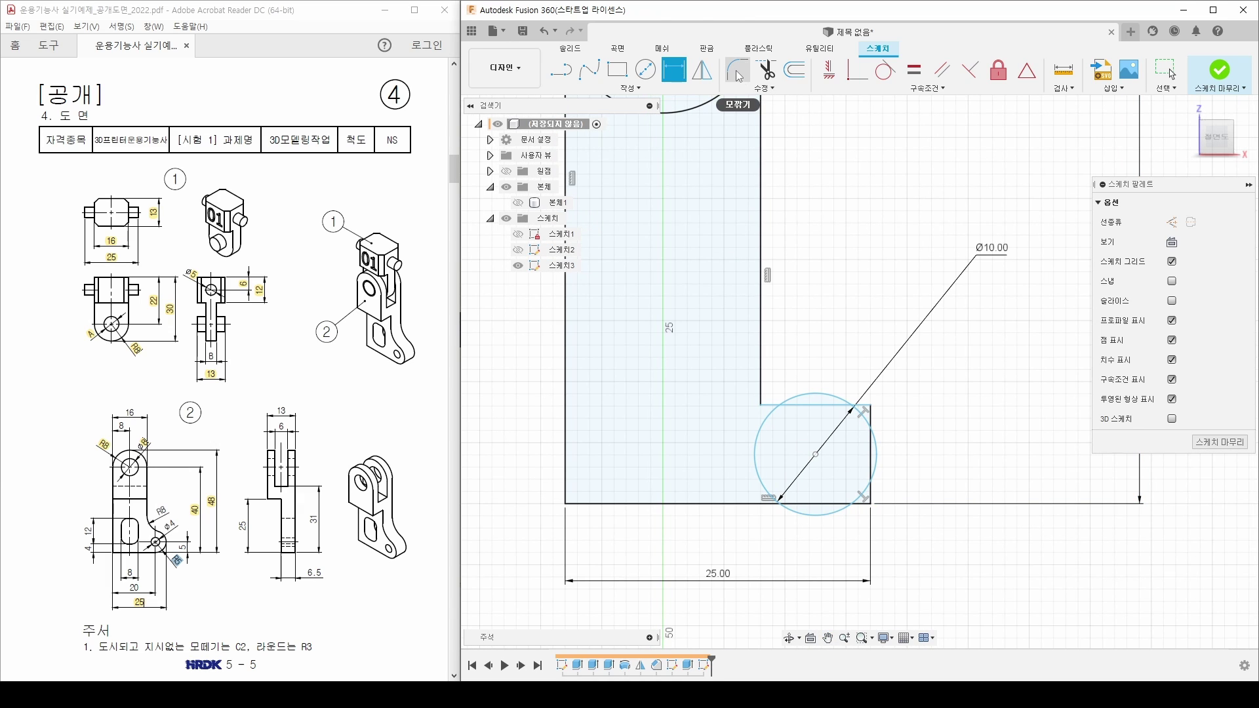
left_click(885, 70)
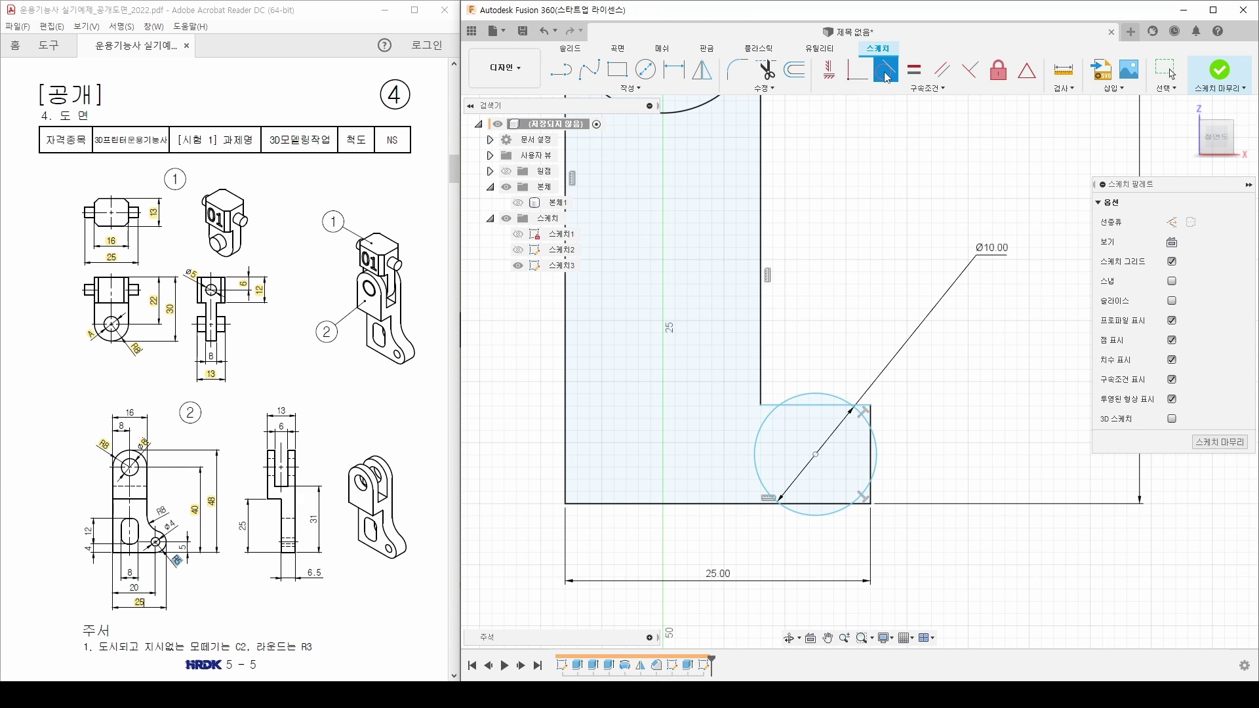
left_click(813, 514)
left_click(810, 504)
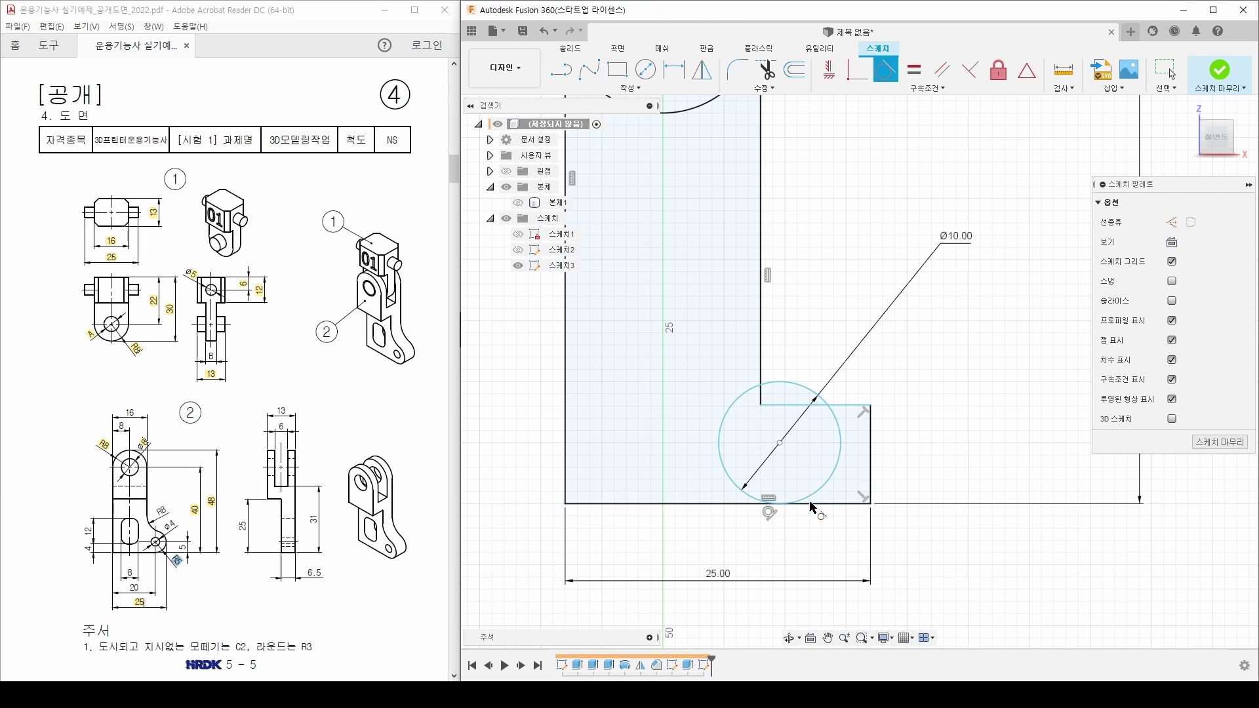
left_click(839, 464)
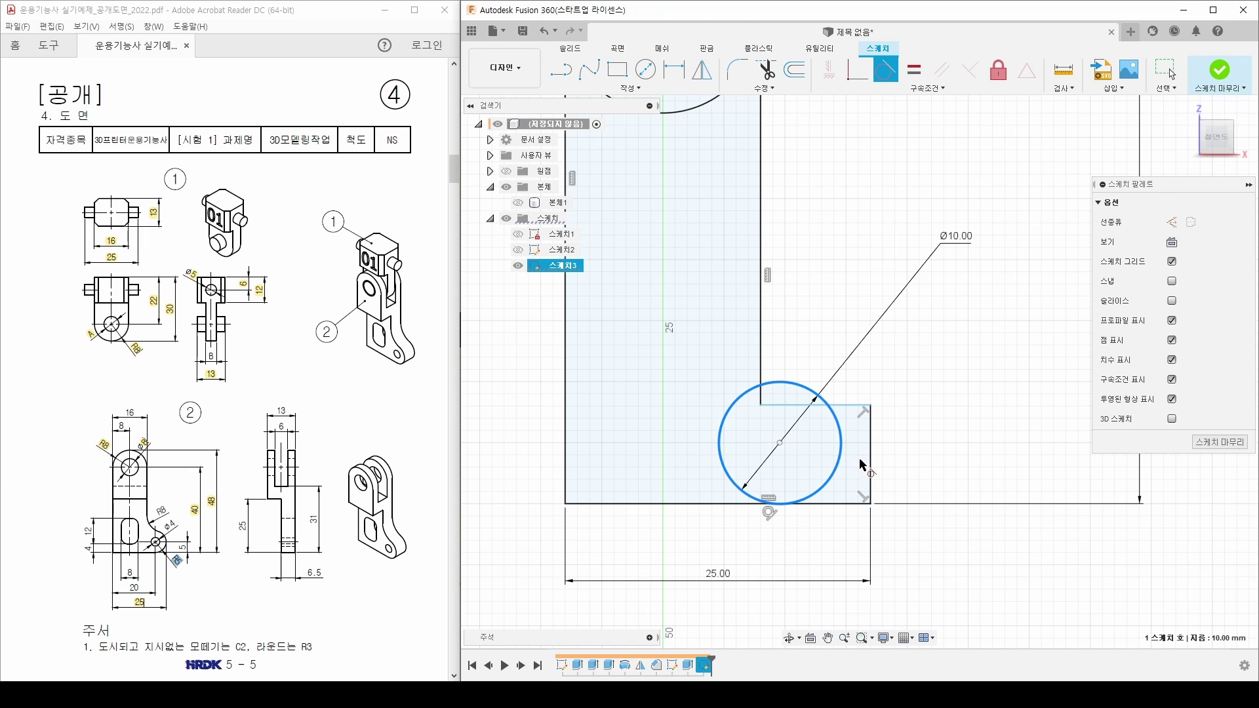
left_click(873, 464)
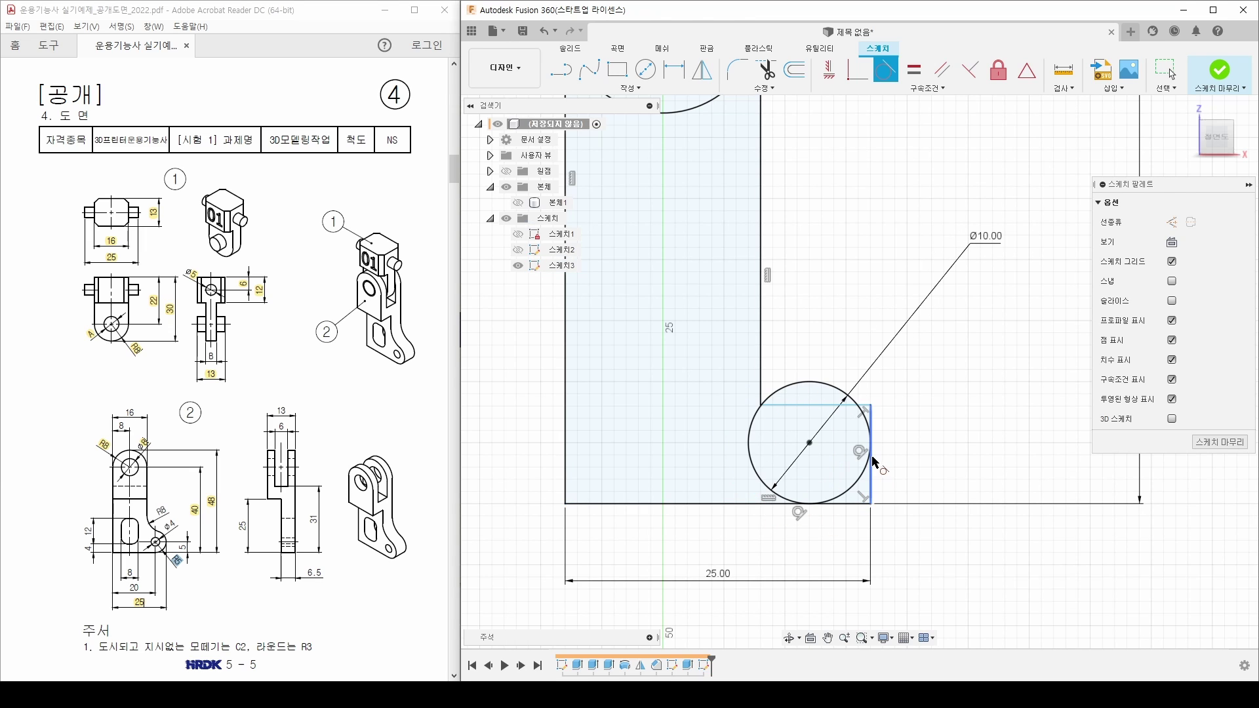
left_click(813, 404)
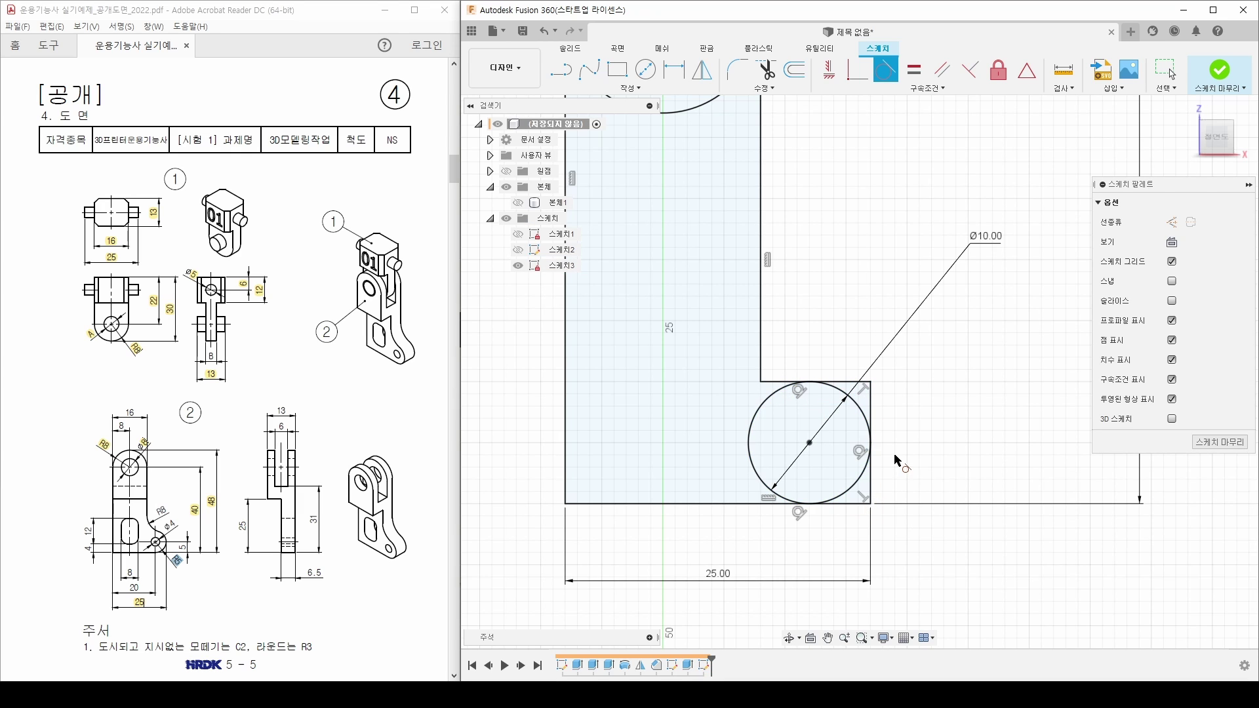
Step: Trim the foot's square corners outside the circle and the circle's inner arc, leaving a rounded foot end
scroll(894, 464, "down", 2)
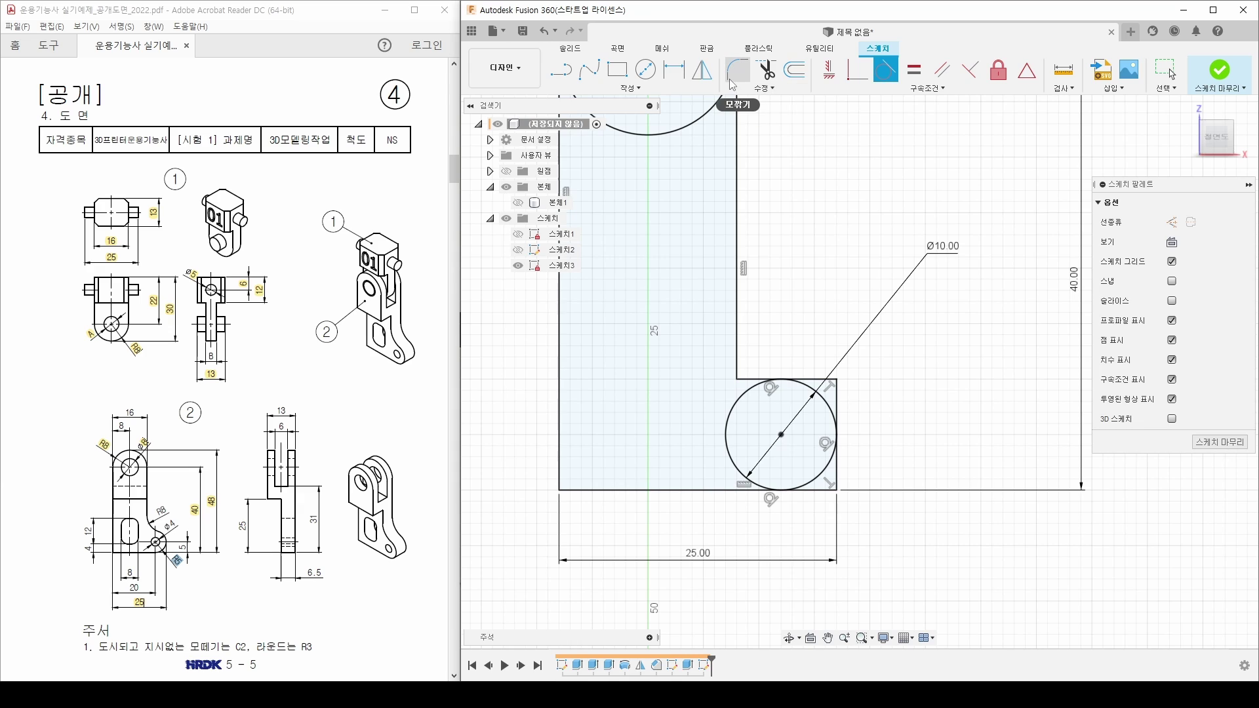
left_click(766, 70)
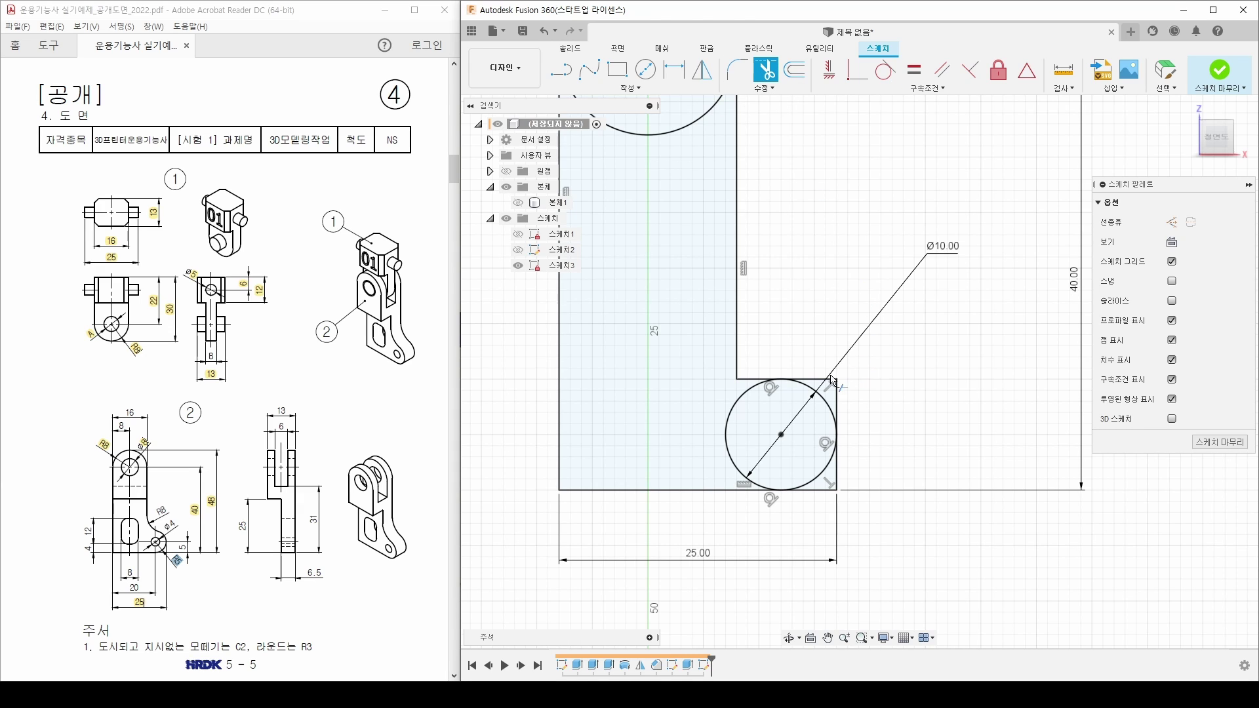
left_click(832, 381)
left_click(838, 400)
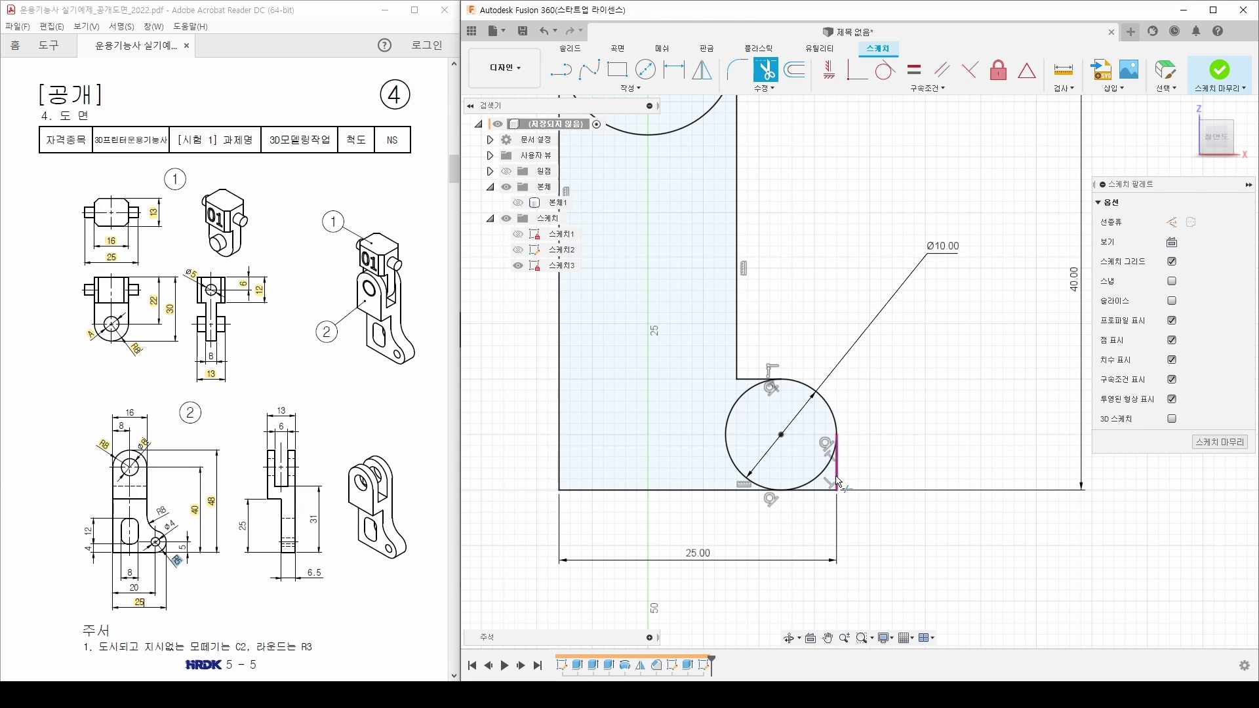
left_click(837, 480)
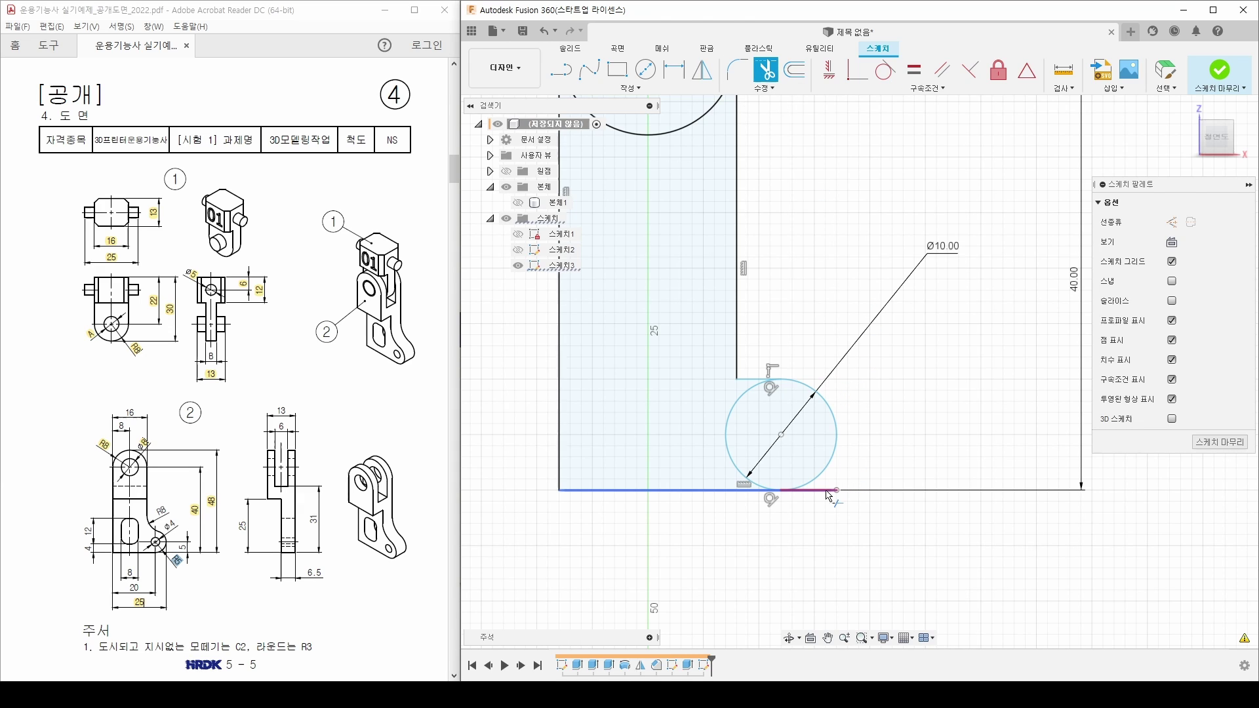
left_click(730, 439)
middle_click_drag(916, 477, 860, 489)
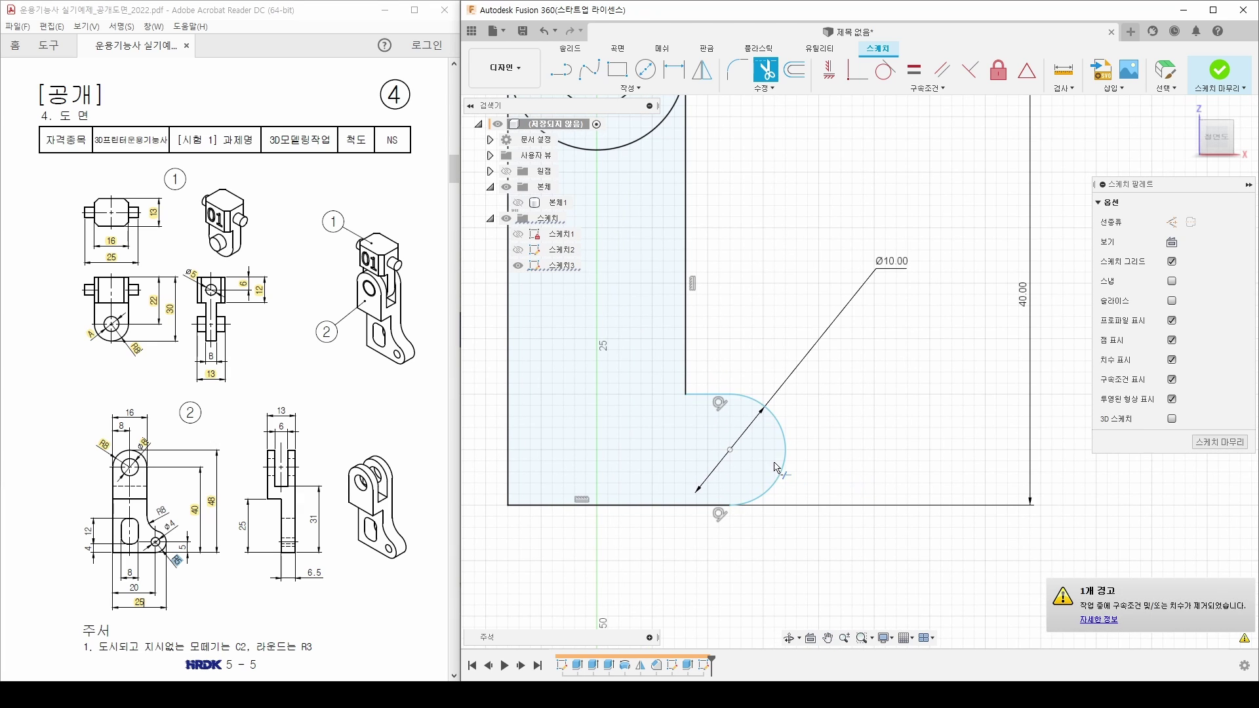
key("Escape")
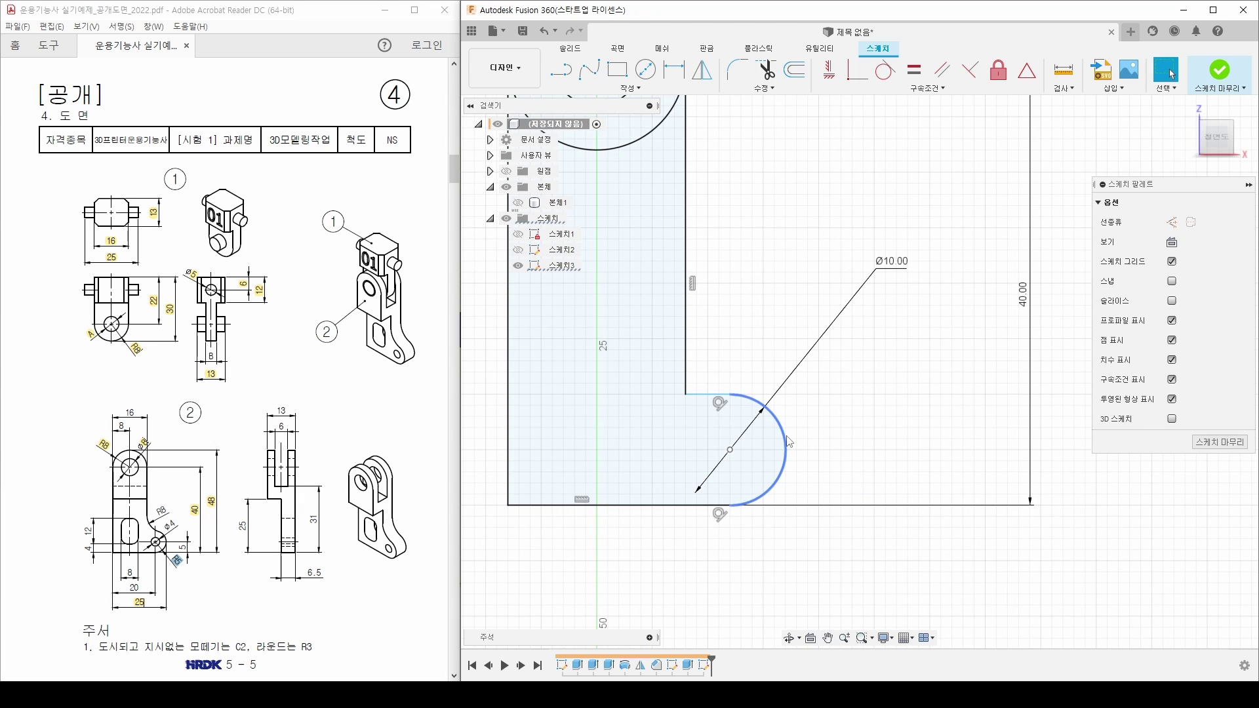
Step: Highlight the 20 dimension in the PDF and set the distance from the outline's long outer edge to the foot arc's centre to 20 mm
mouse_move(789, 442)
left_mouse_down()
mouse_move(840, 440)
mouse_move(789, 448)
mouse_move(821, 448)
left_mouse_up()
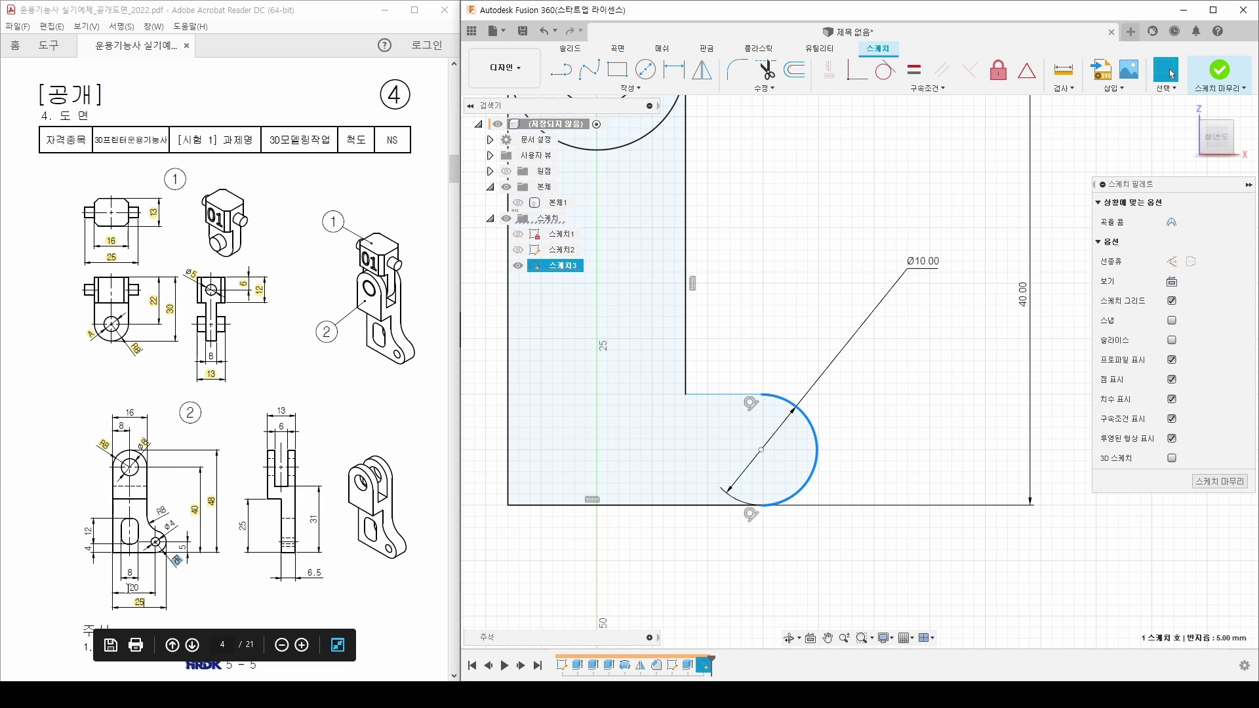
left_click_drag(128, 588, 140, 589)
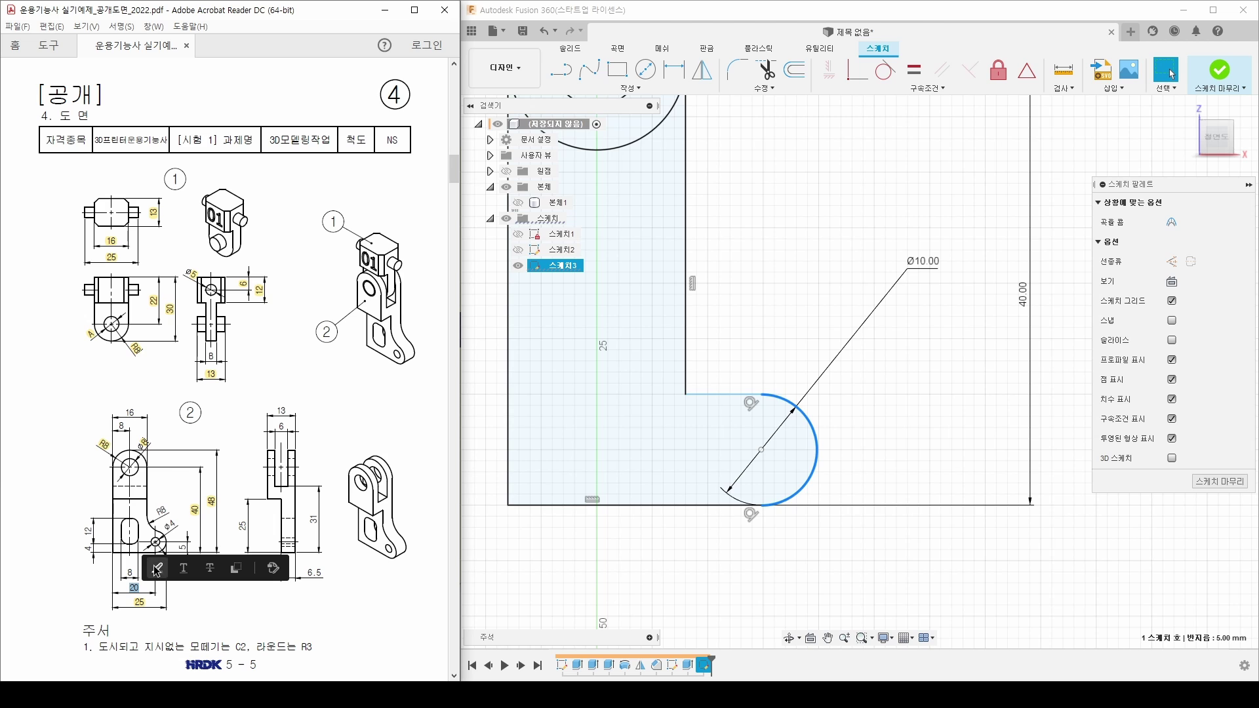
left_click(720, 570)
scroll(720, 570, "down", 2)
middle_click_drag(720, 571, 736, 515)
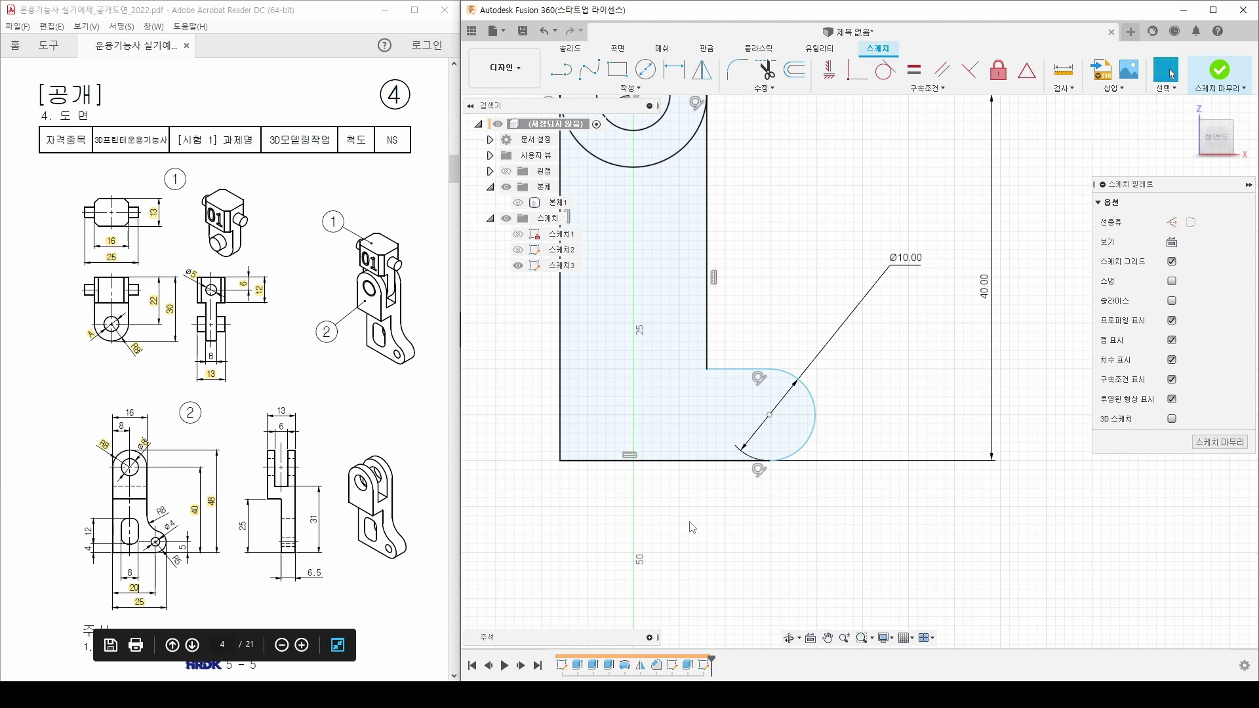
key("d")
left_click(562, 428)
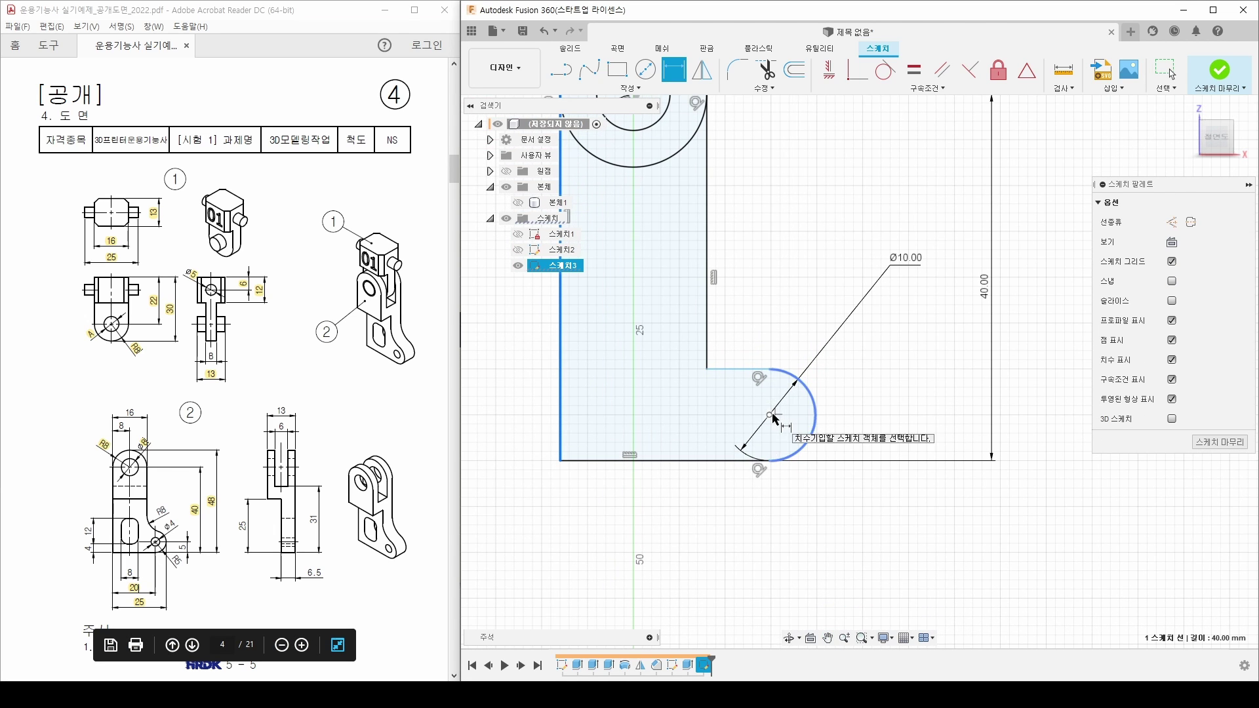
left_click(770, 414)
left_click(704, 515)
type("20")
key("Return")
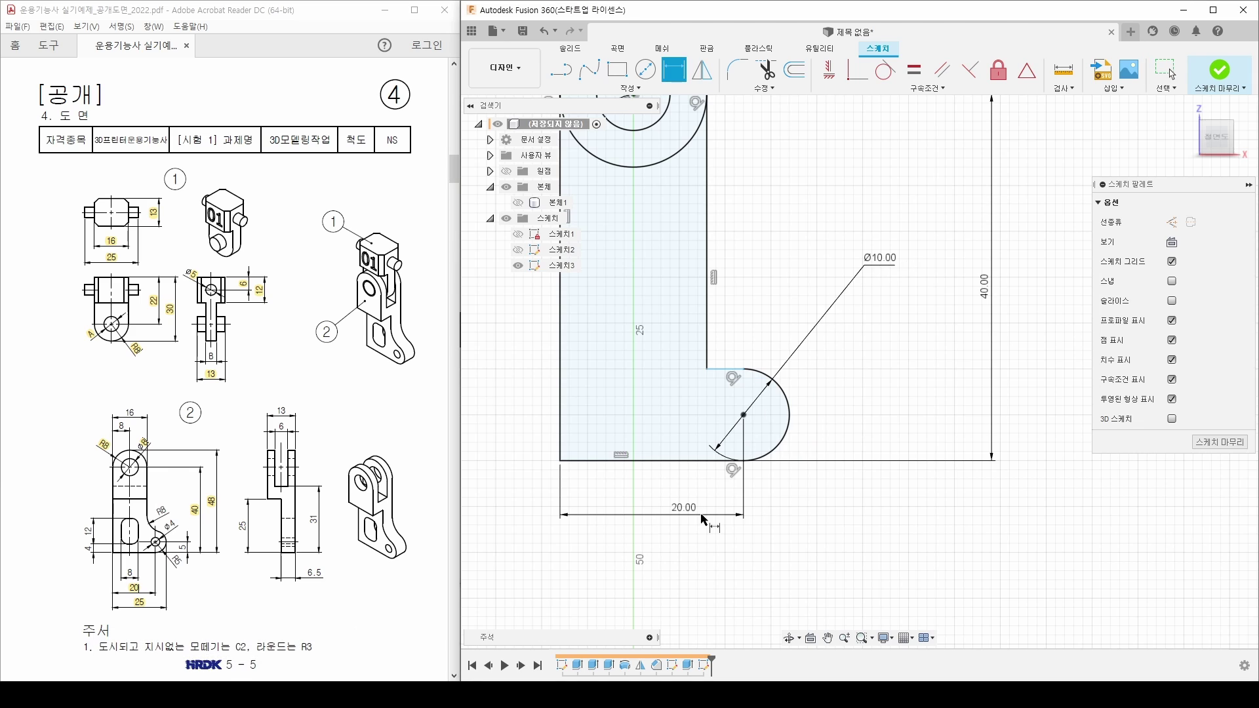
key("Escape")
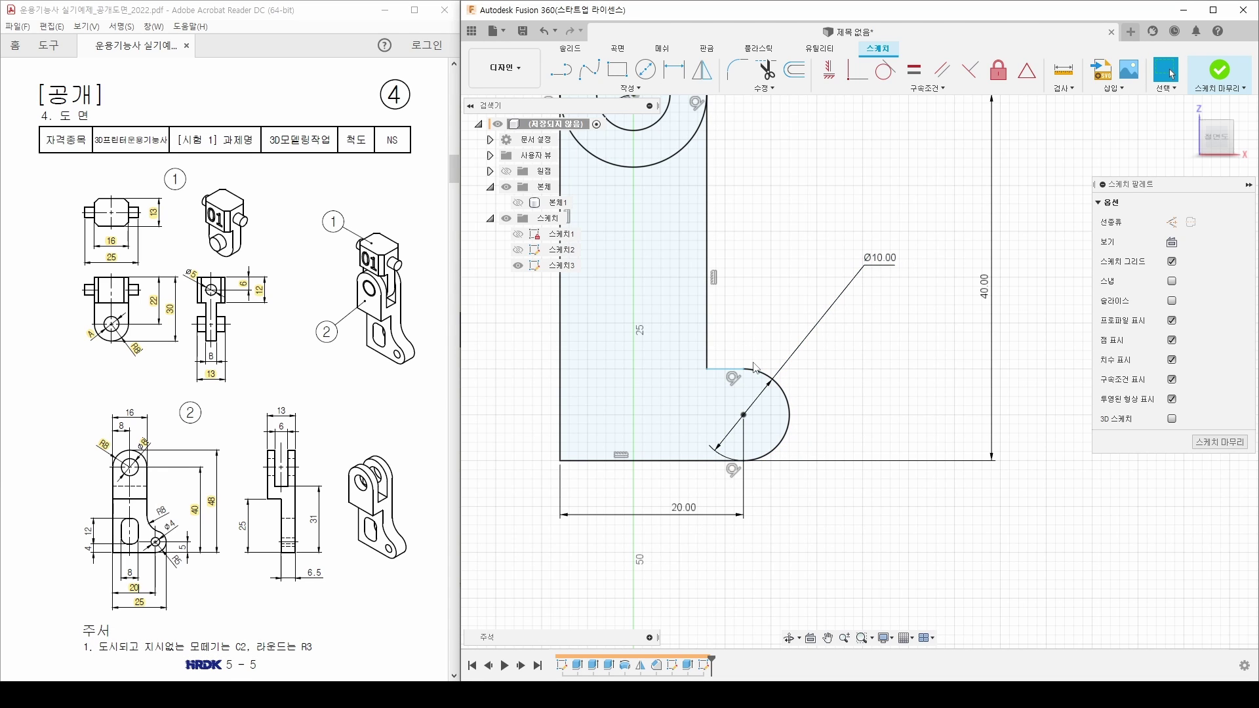
Step: Test the foot's inner corner point for free movement and constrain the foot's upper edge to horizontal
left_click_drag(707, 368, 708, 359)
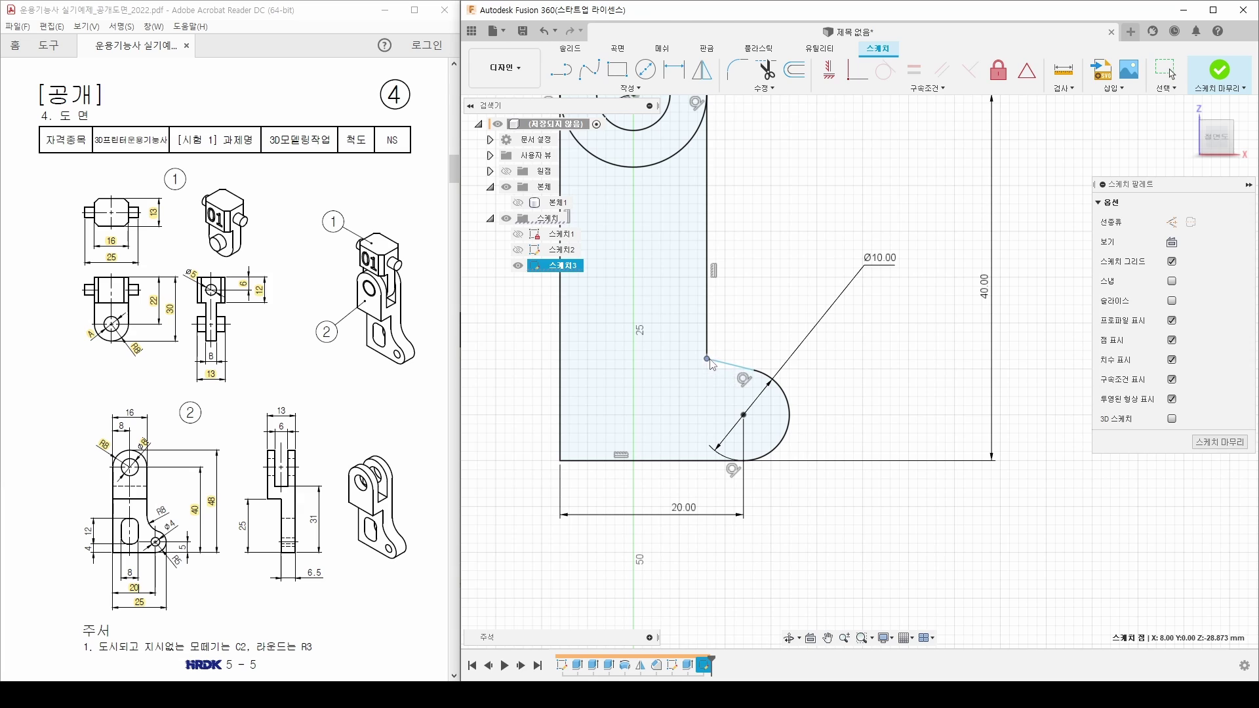
left_click(759, 346)
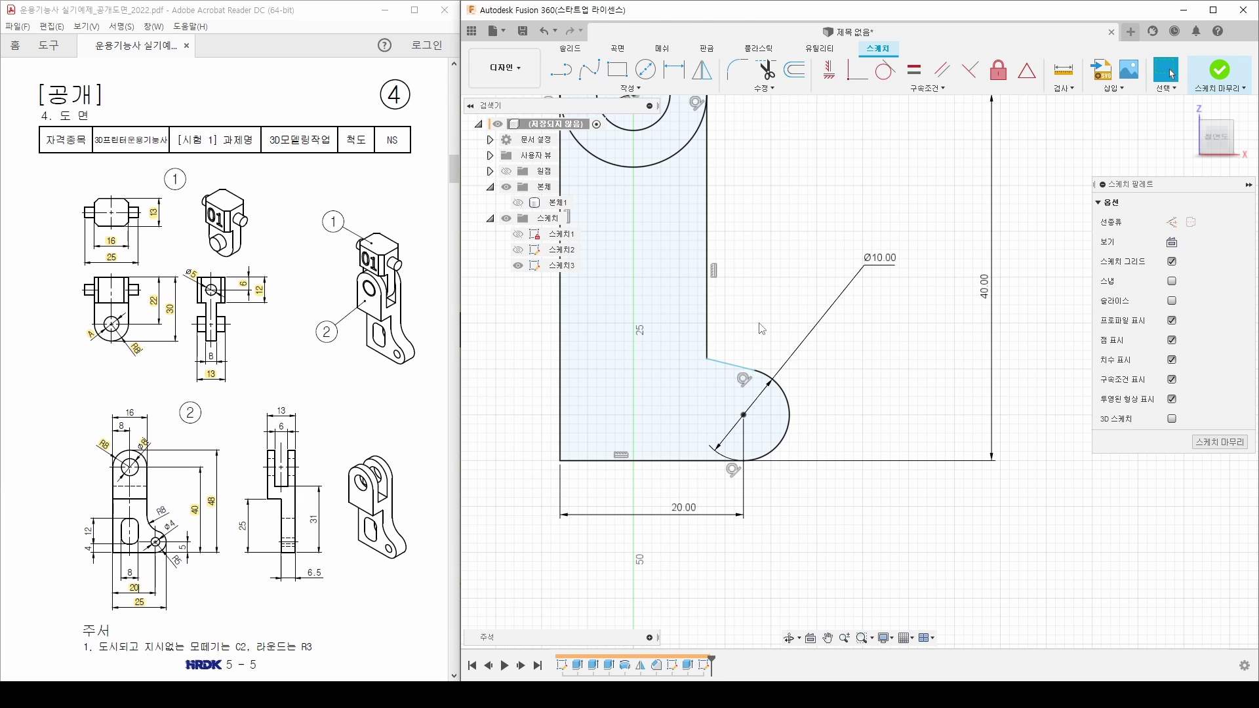
left_click(829, 70)
left_click(720, 364)
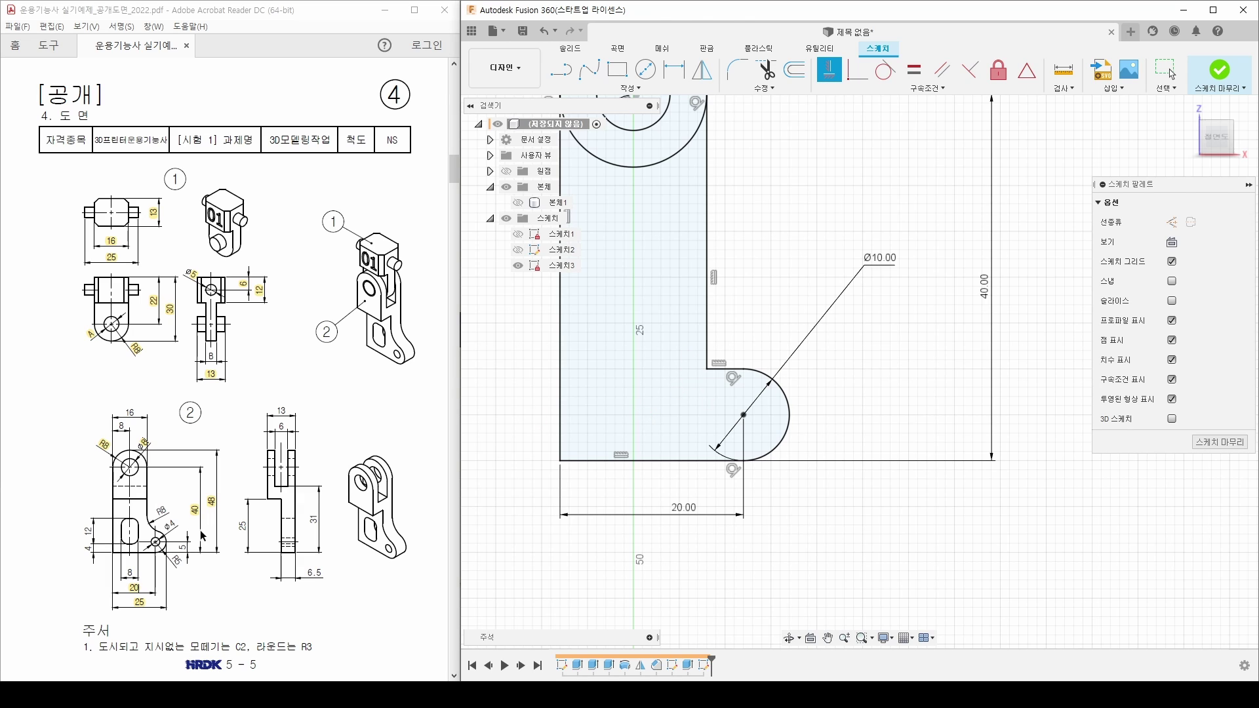
Step: Highlight the foot's corner radius in the PDF and draw a 4 mm diameter circle centred on the foot's arc
double_click(174, 560)
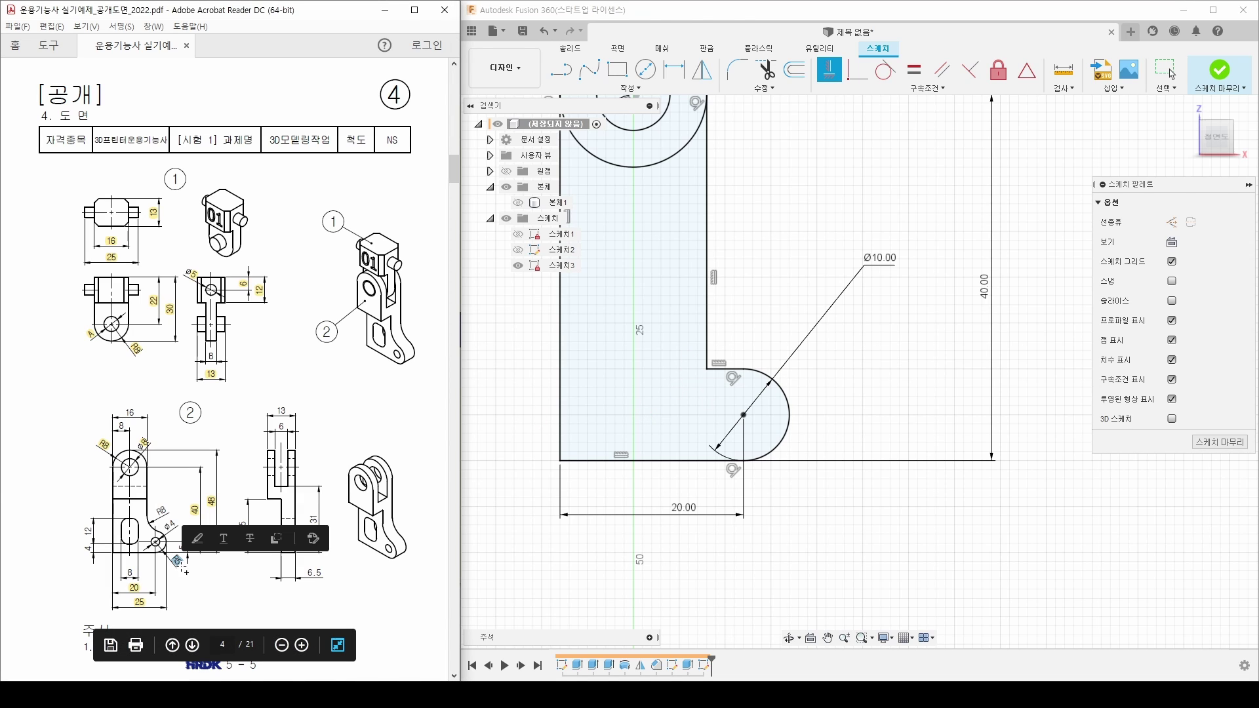
left_click(198, 539)
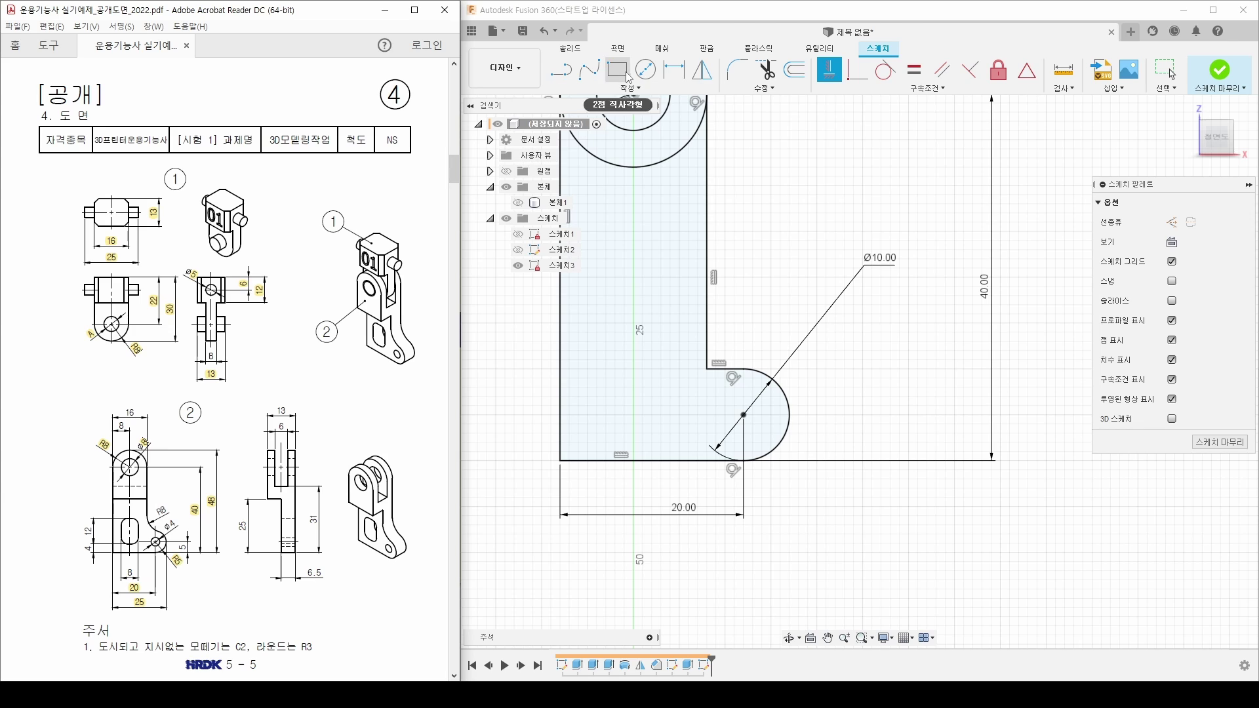
left_click(649, 77)
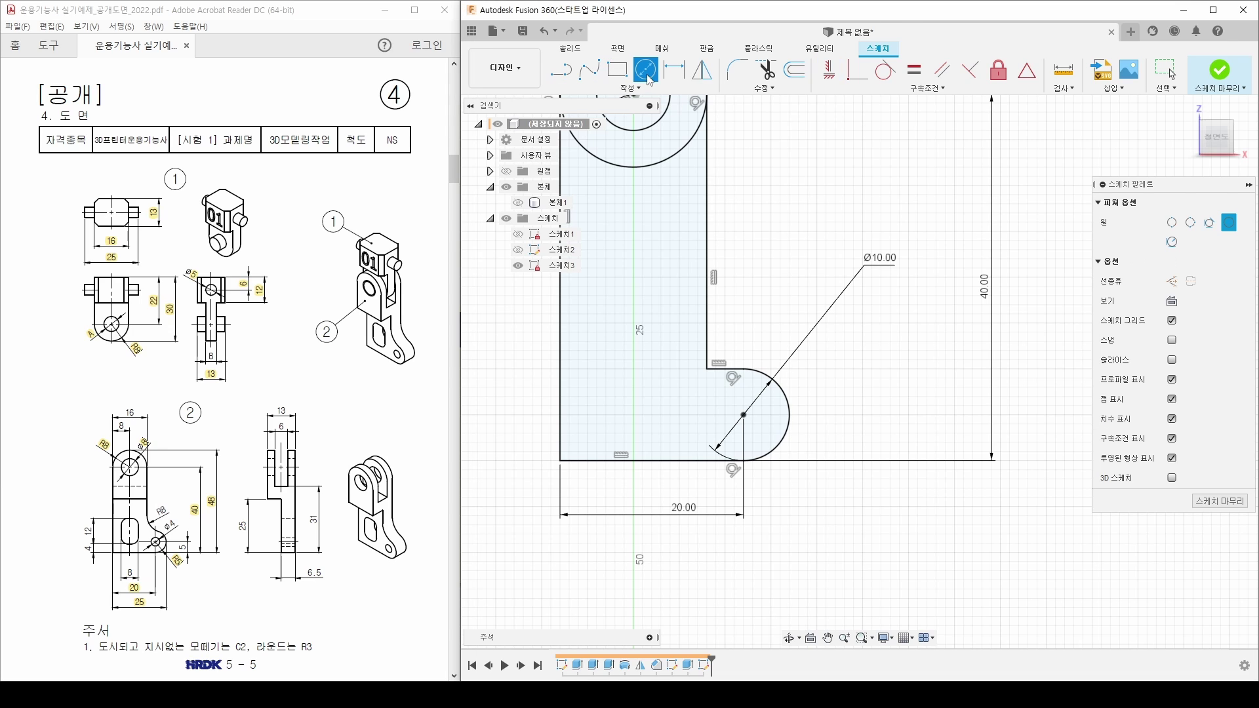
left_click(744, 415)
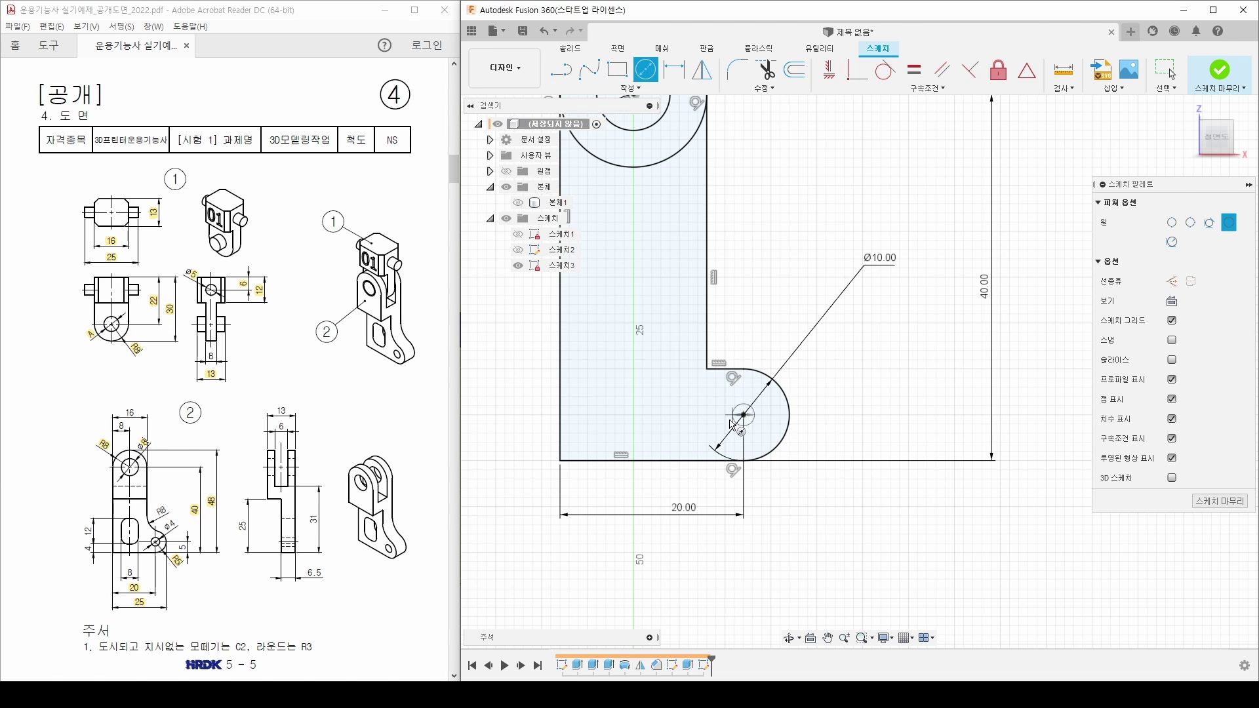
left_click(709, 430)
key("d")
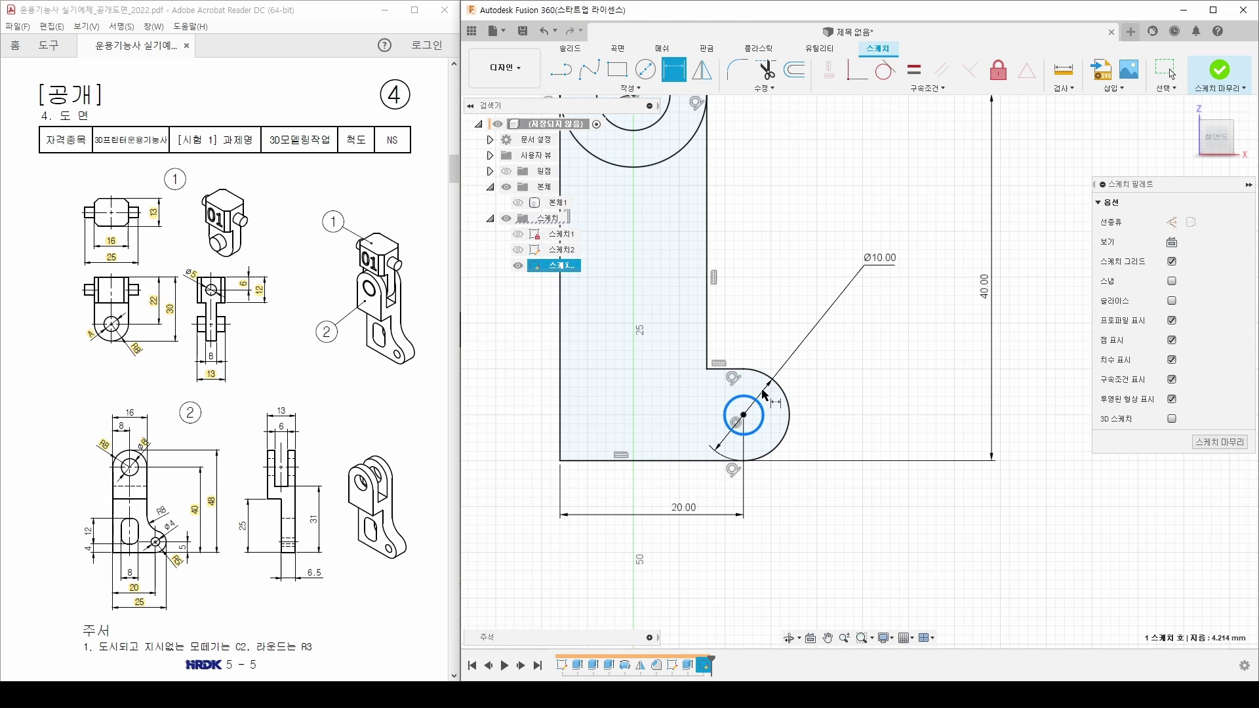
left_click(761, 405)
left_click(816, 364)
type("4")
key("Return")
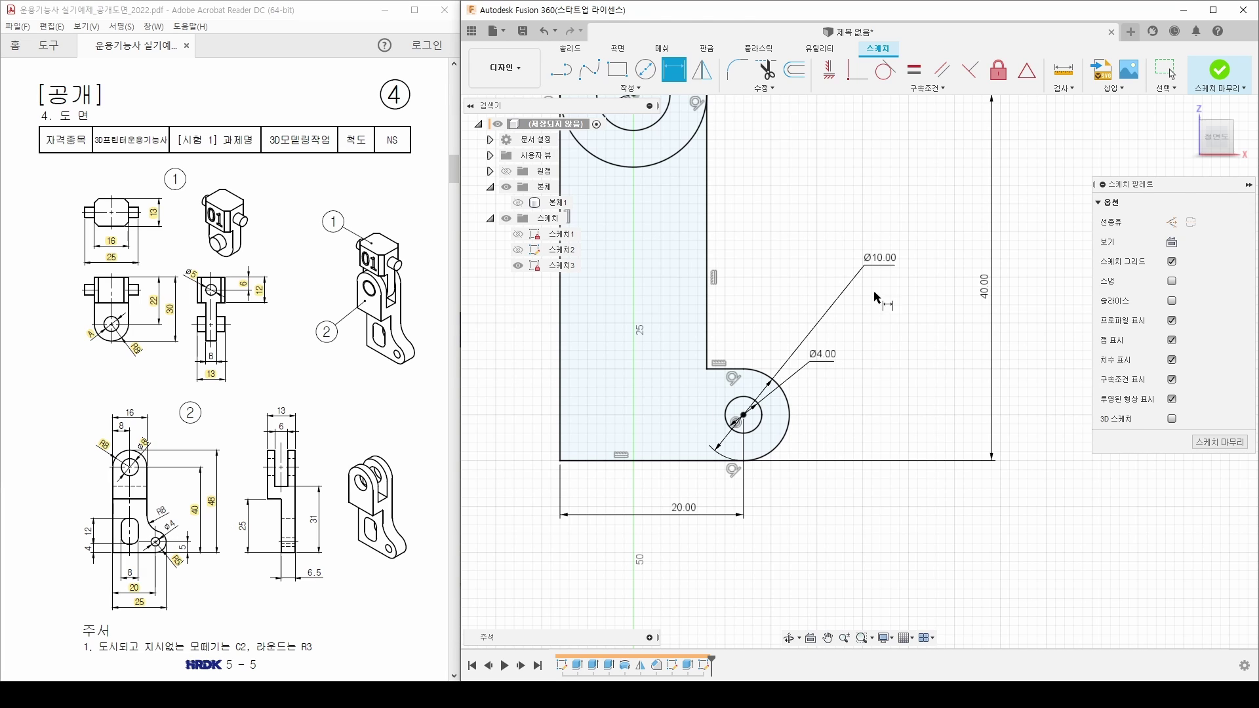
Step: Add a driven dimension between the 4 mm hole's centre and the bottom edge, and highlight the matching Ø4 and 5 dimensions in the PDF
left_click_drag(891, 260, 866, 267)
key("d")
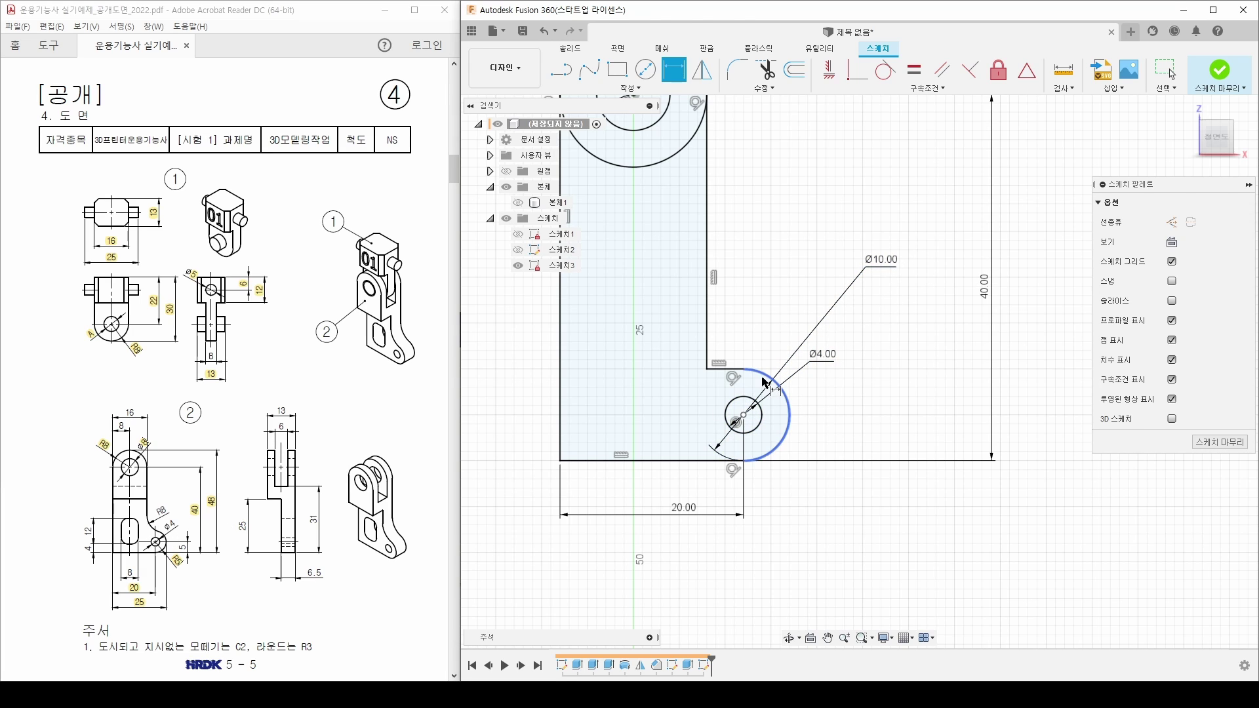
left_click(743, 415)
left_click(736, 461)
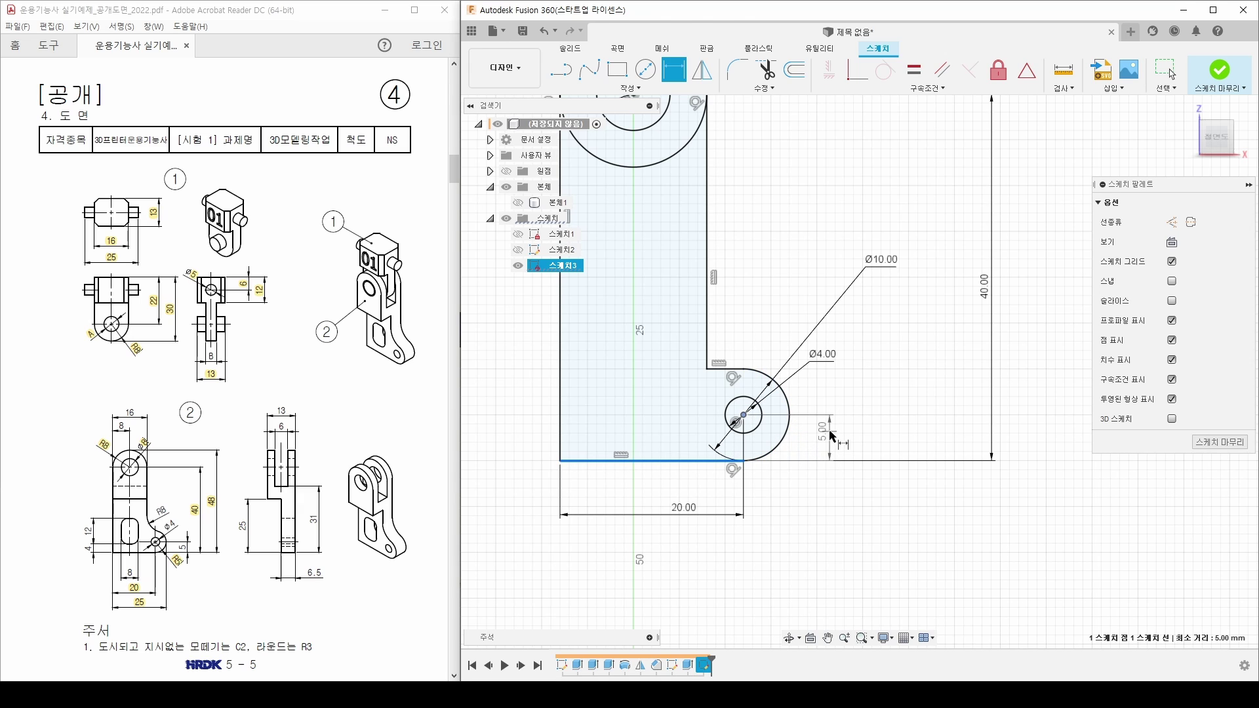
left_click(830, 437)
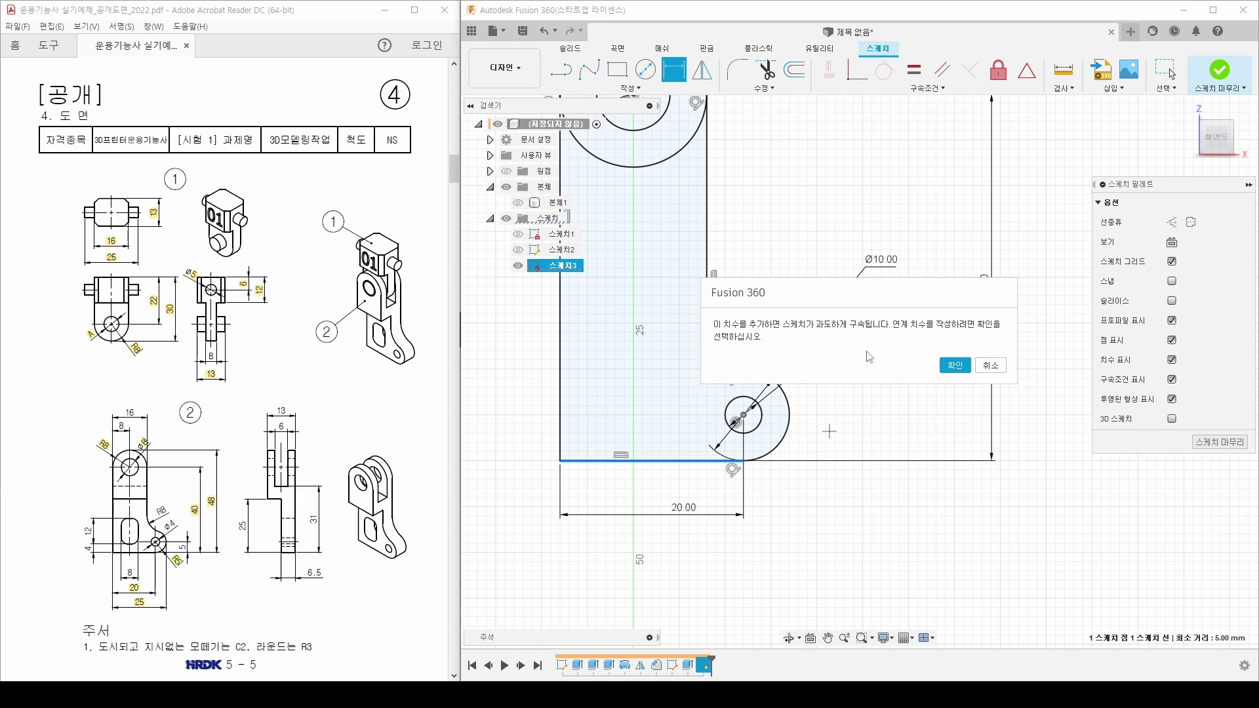
left_click(970, 366)
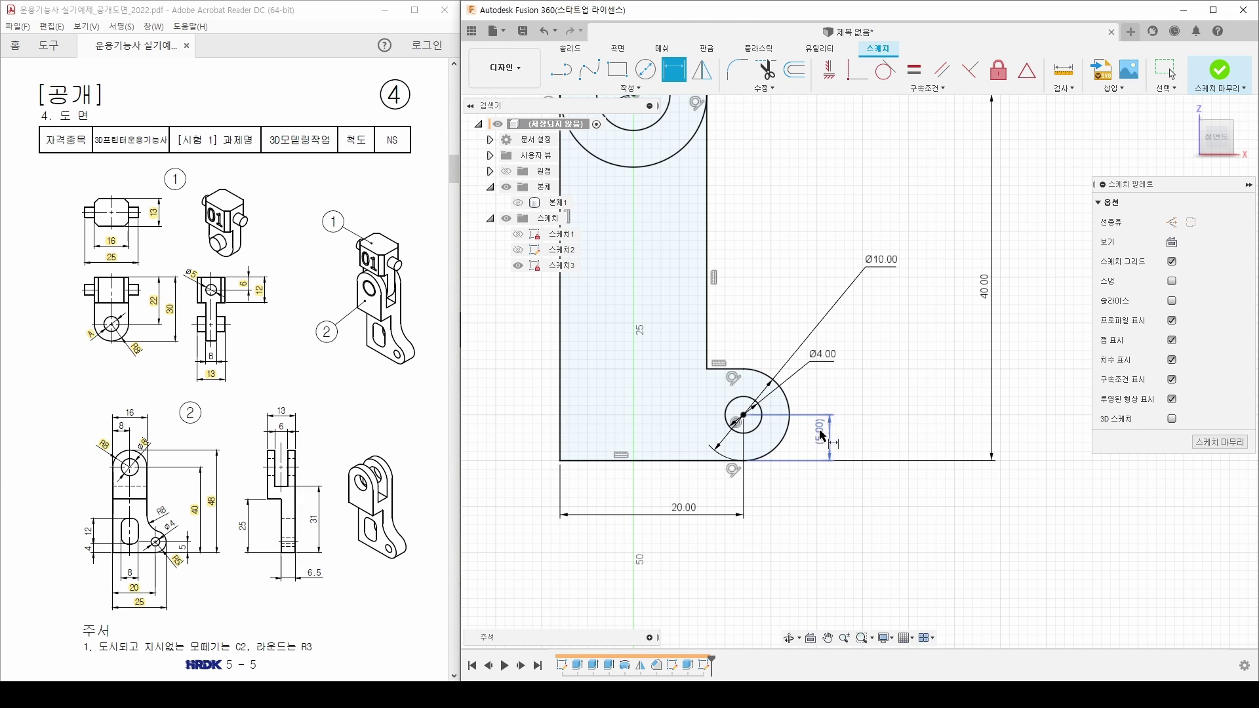
left_click_drag(819, 432, 857, 437)
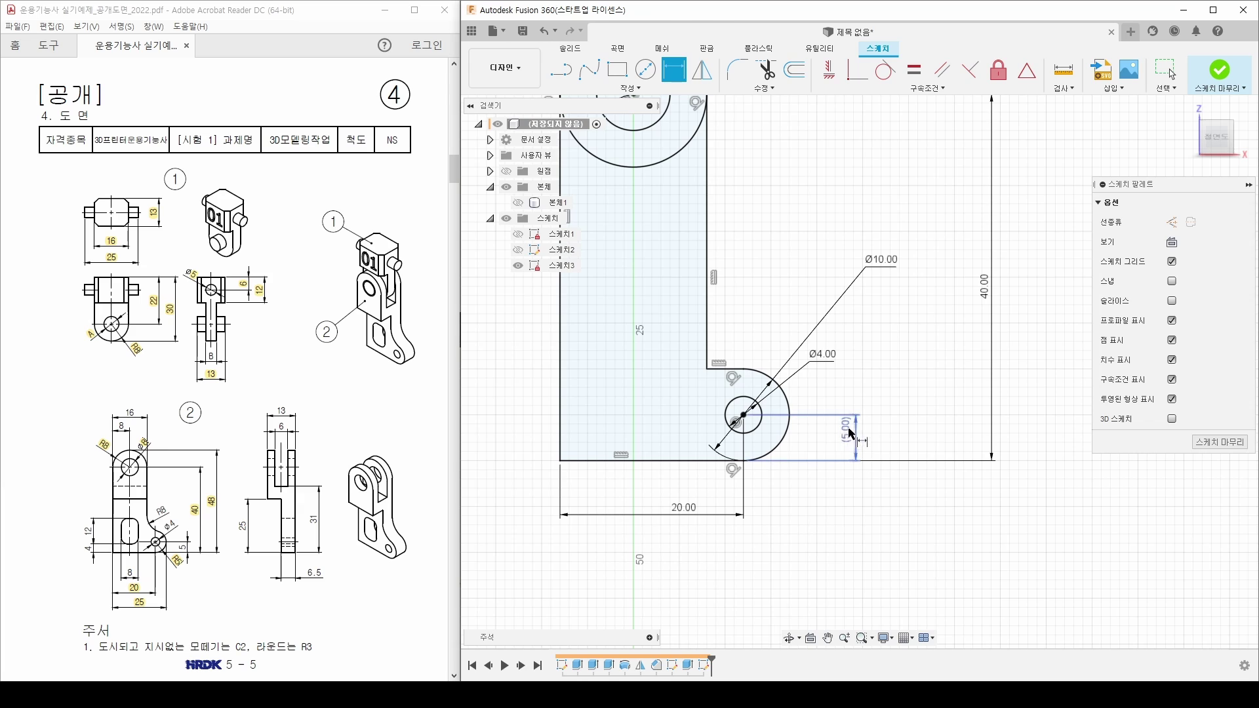
left_click_drag(848, 429, 852, 433)
left_click(184, 544)
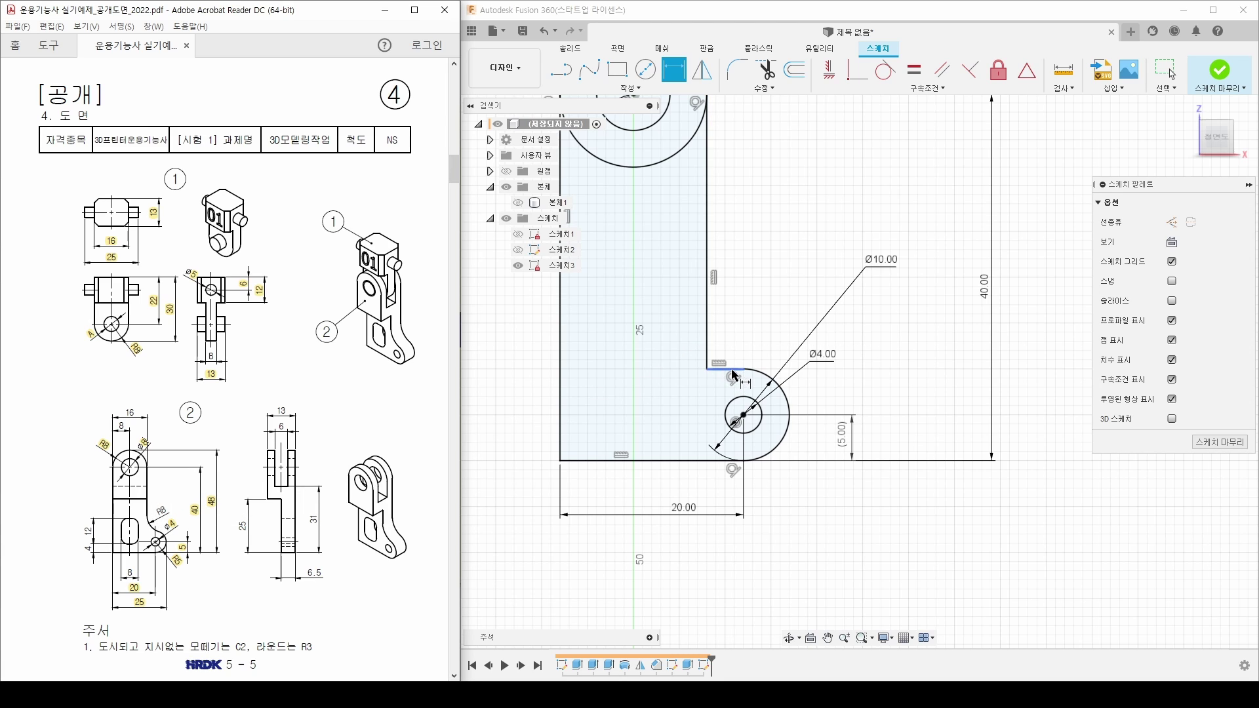
Step: Draw a horizontal line across the body between its two long edges and try to add a horizontal constraint to it
middle_click_drag(656, 384, 719, 389)
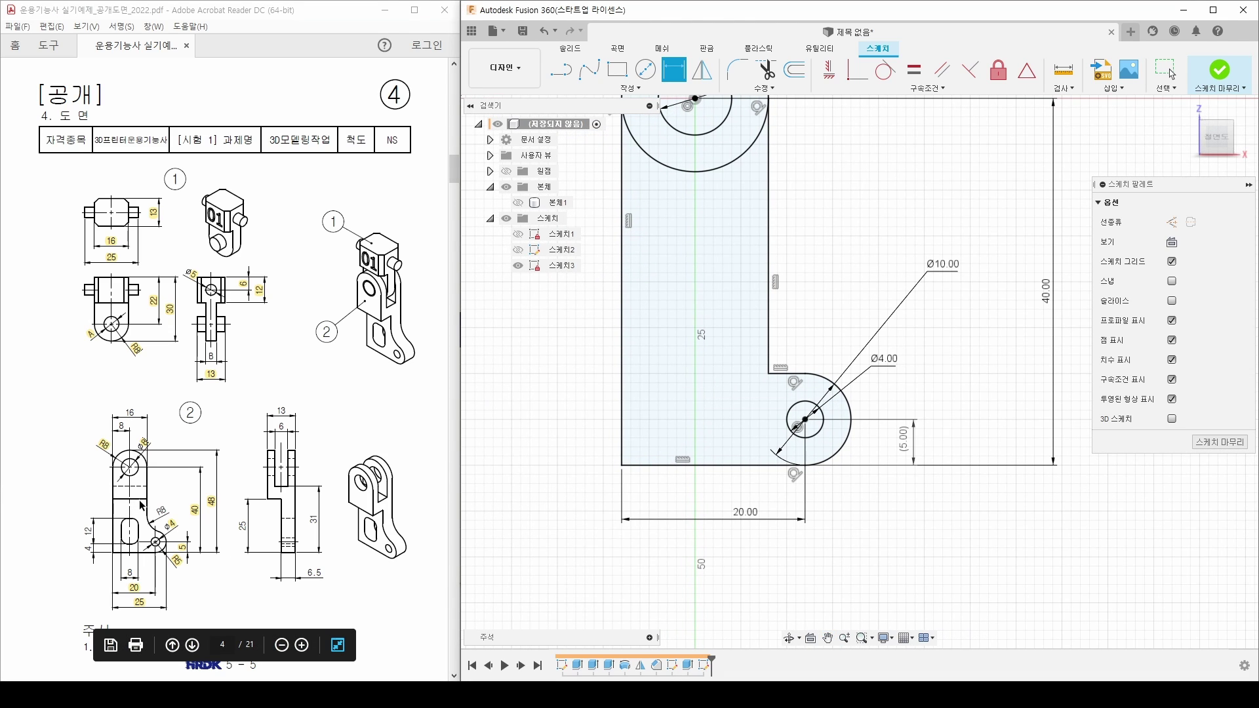
left_click(561, 69)
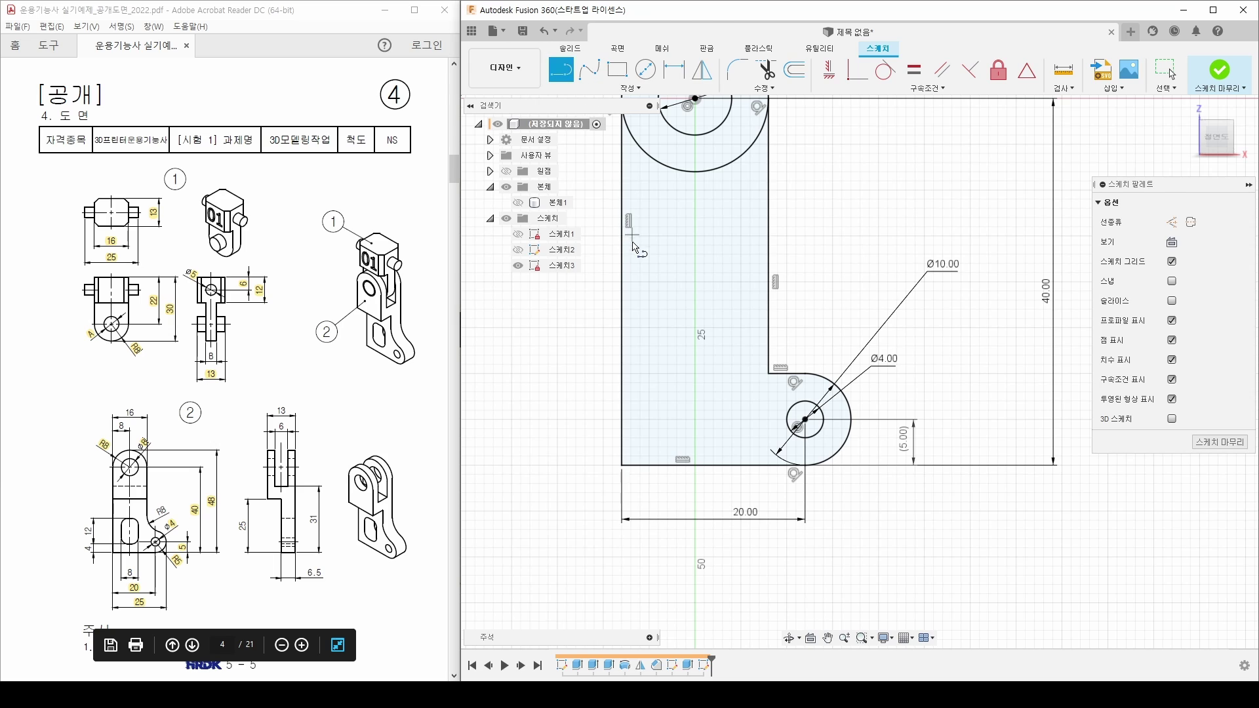
left_click(622, 254)
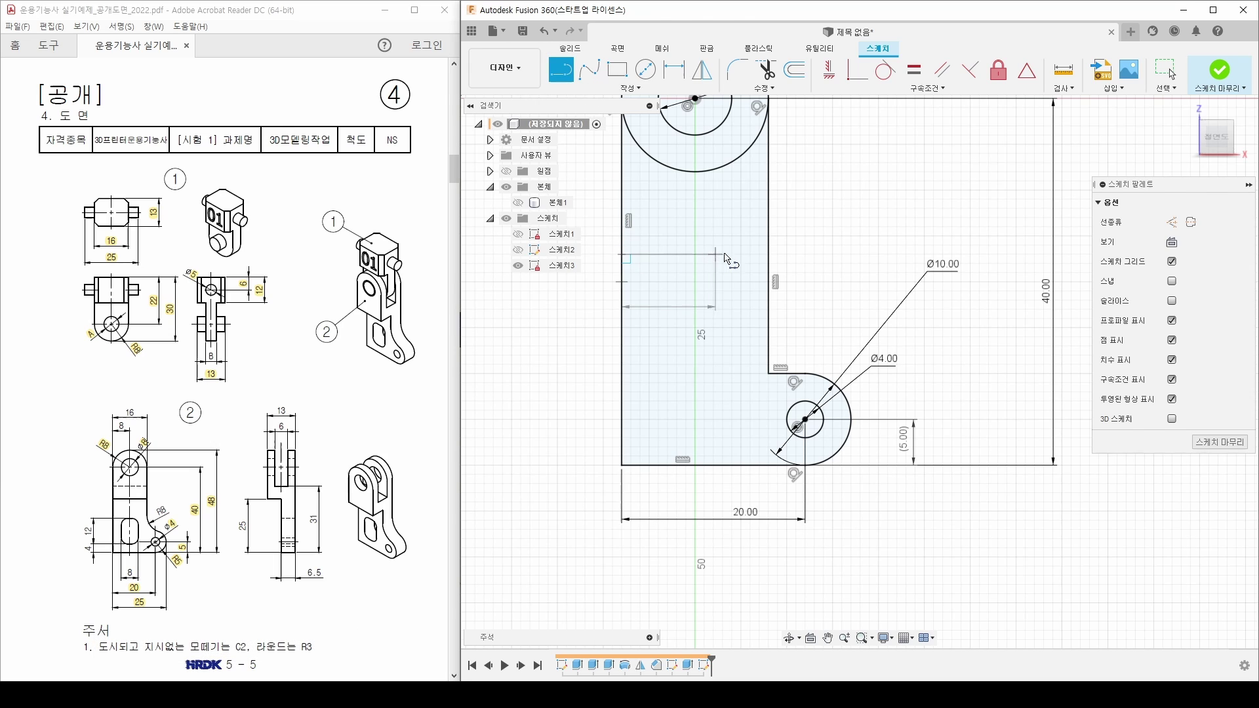
left_click(771, 253)
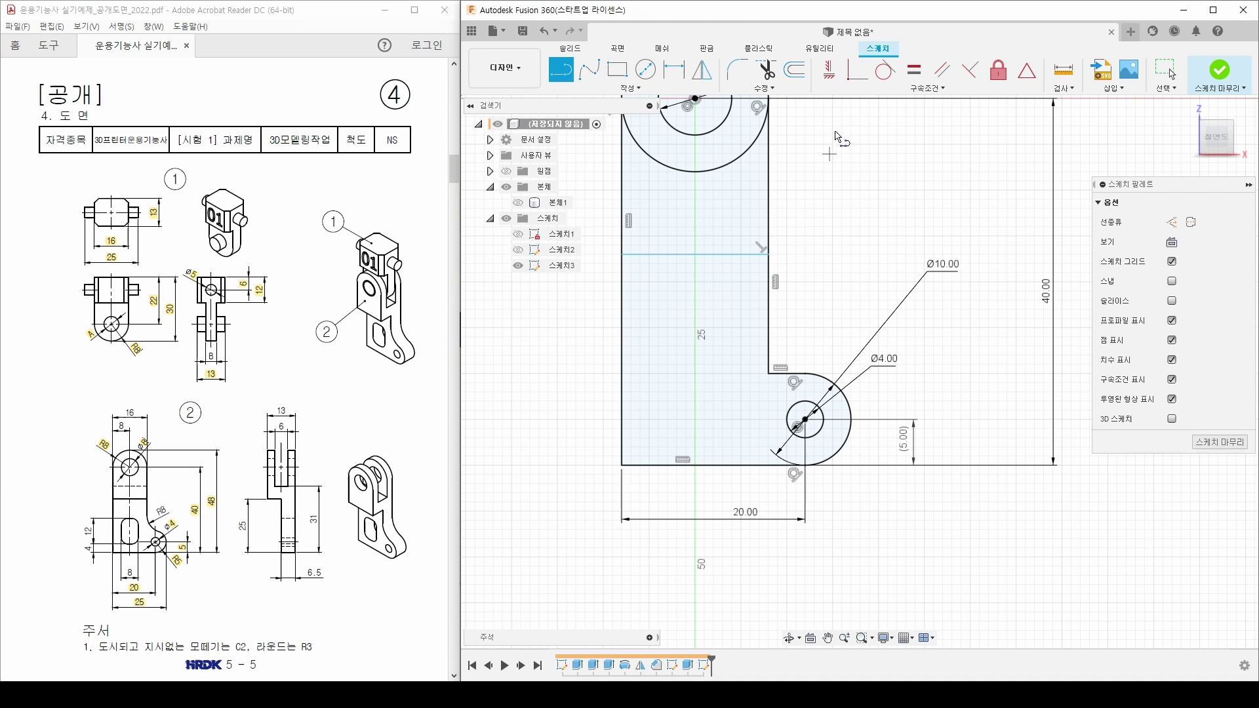
left_click(830, 70)
left_click(695, 255)
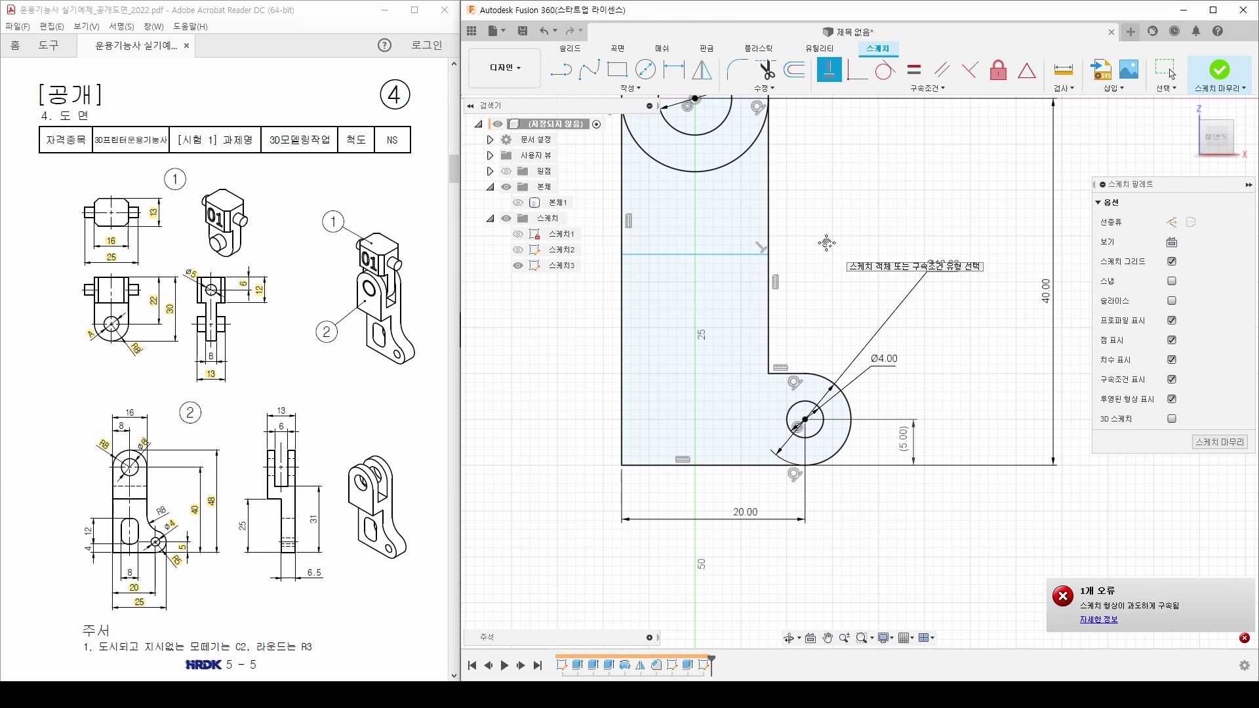
middle_click_drag(828, 248, 841, 265)
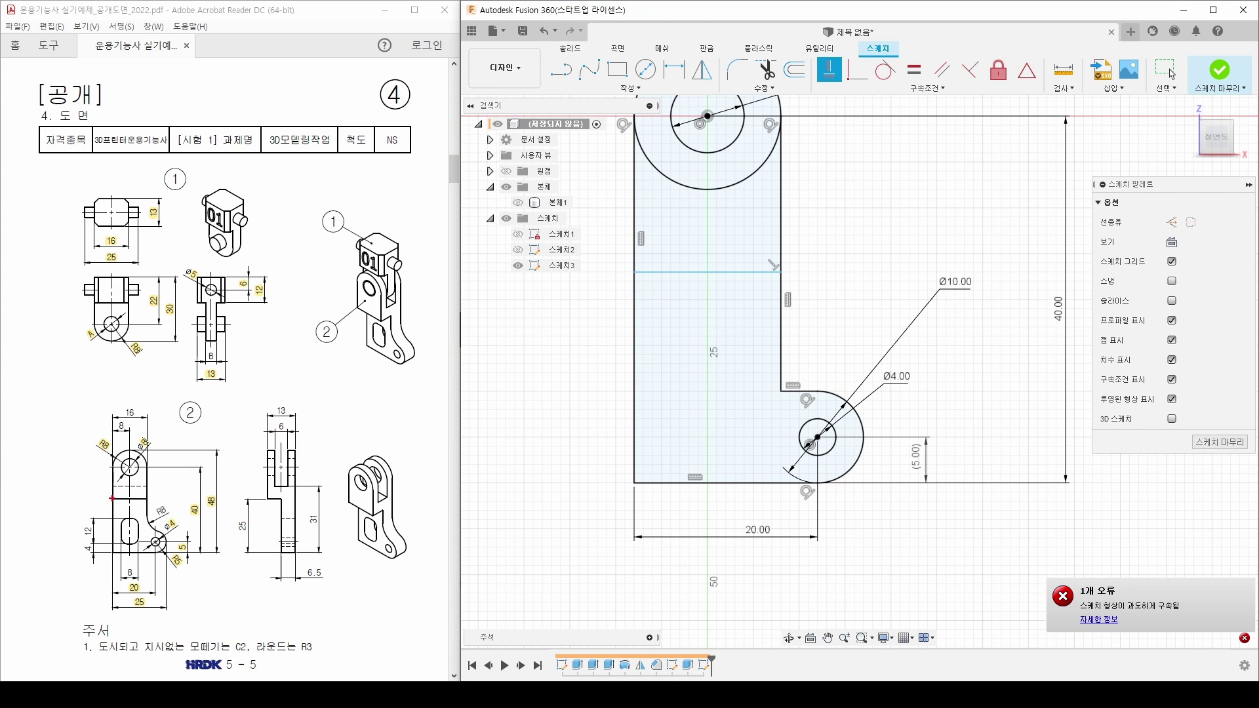
Step: Set the distance from the cross line to the body's bottom edge to 25 mm and highlight the 25 dimension in the PDF
left_click_drag(165, 498, 283, 499, "shift")
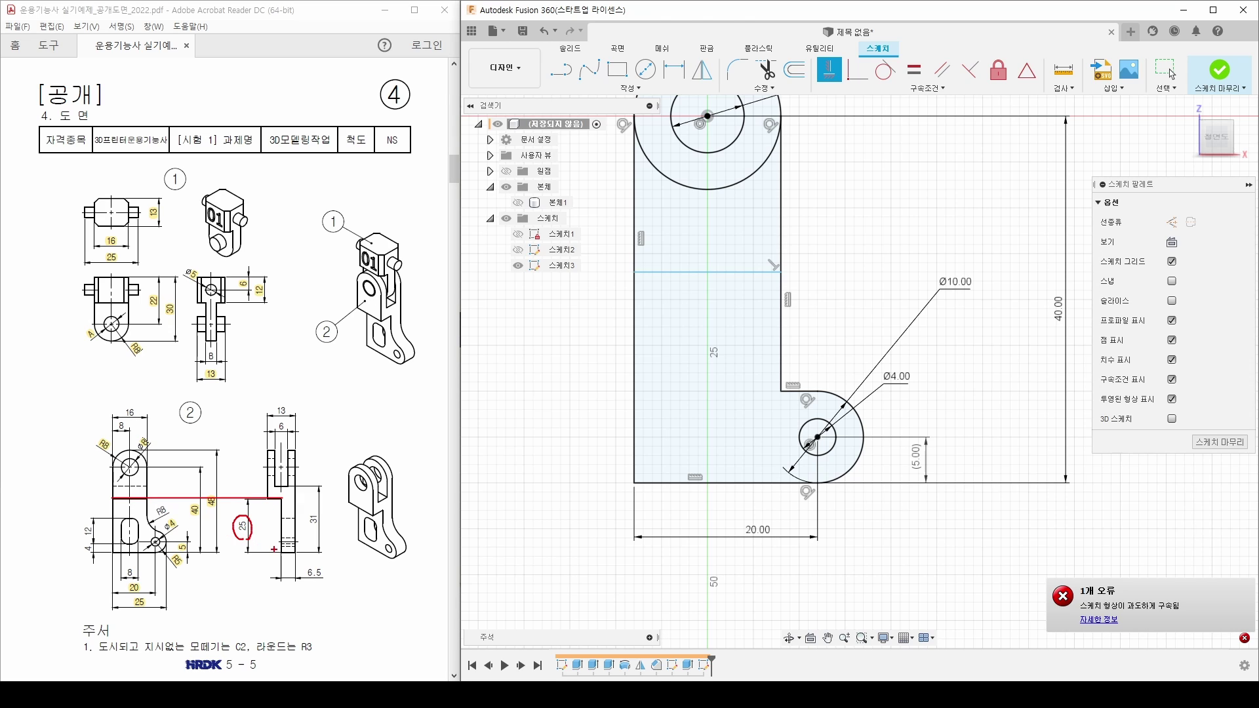
key("Escape")
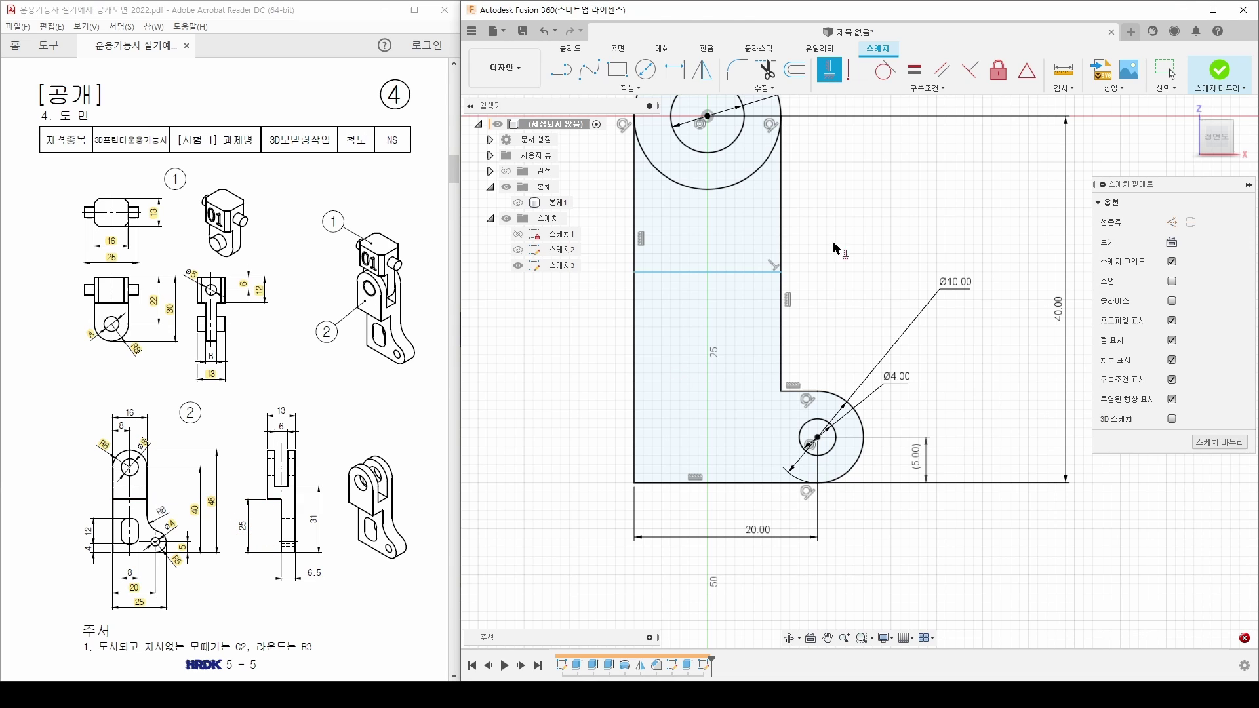
left_click(673, 69)
left_click(734, 272)
left_click(698, 484)
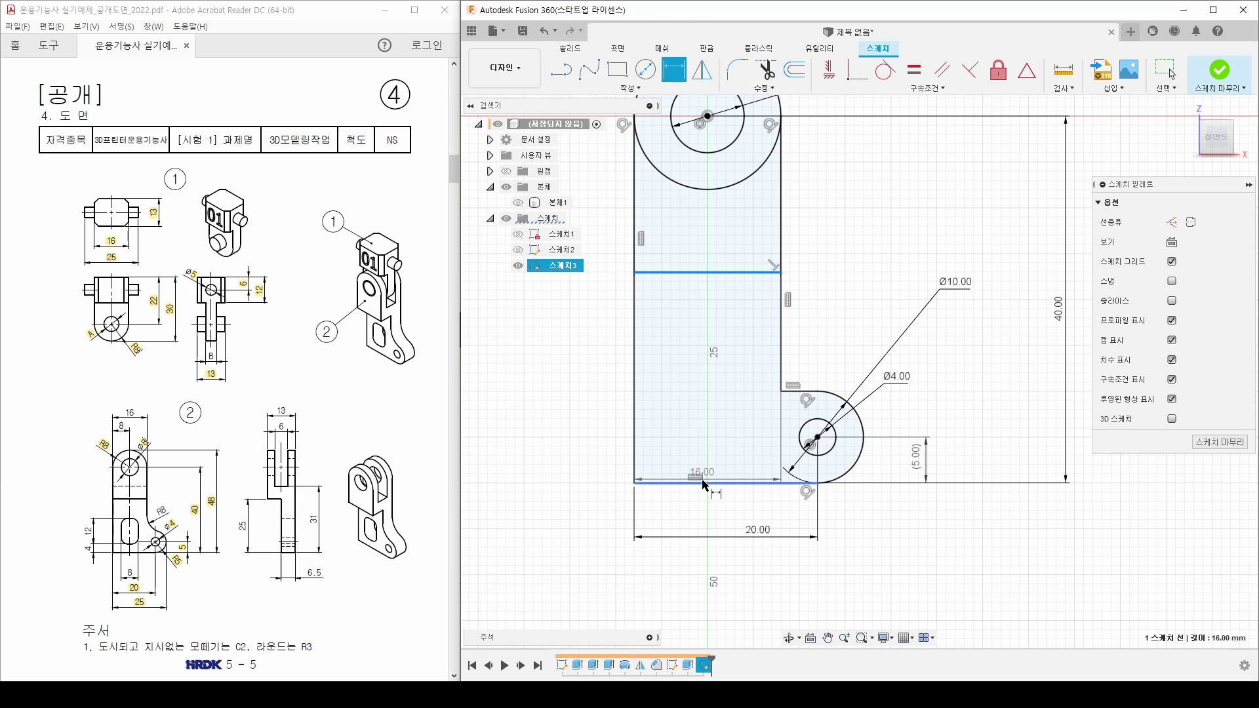
left_click(1000, 386)
type("25")
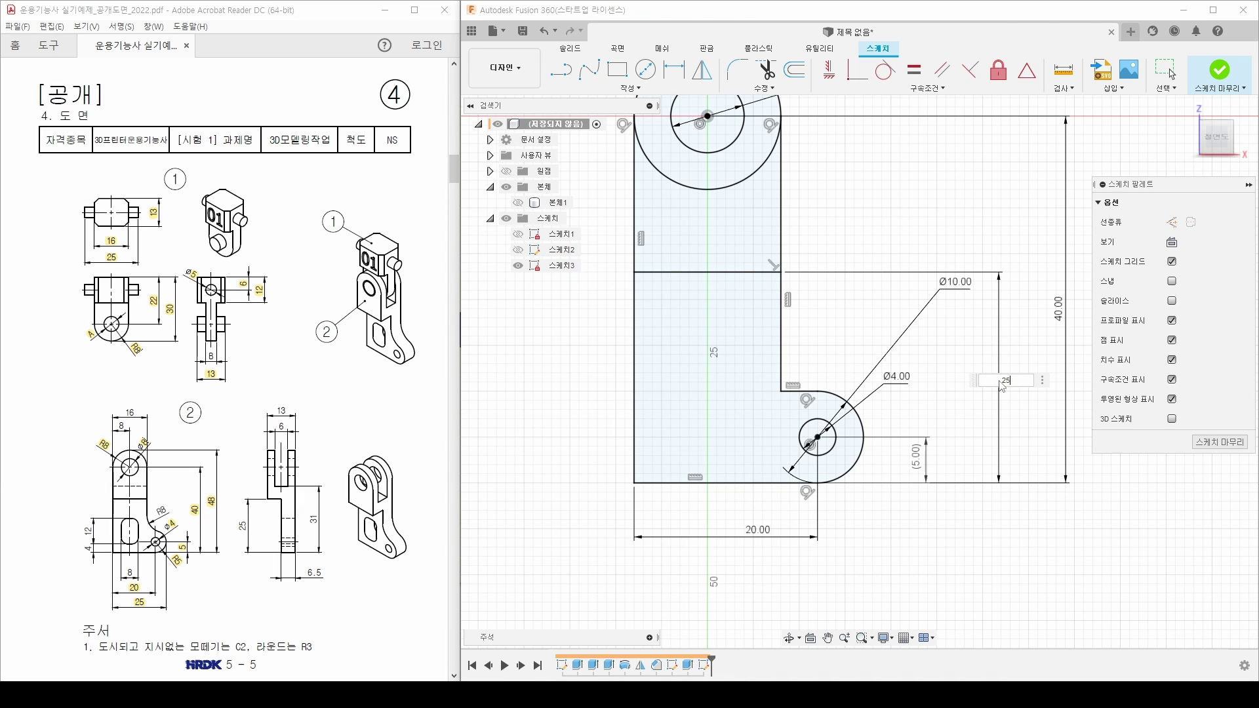
key("Return")
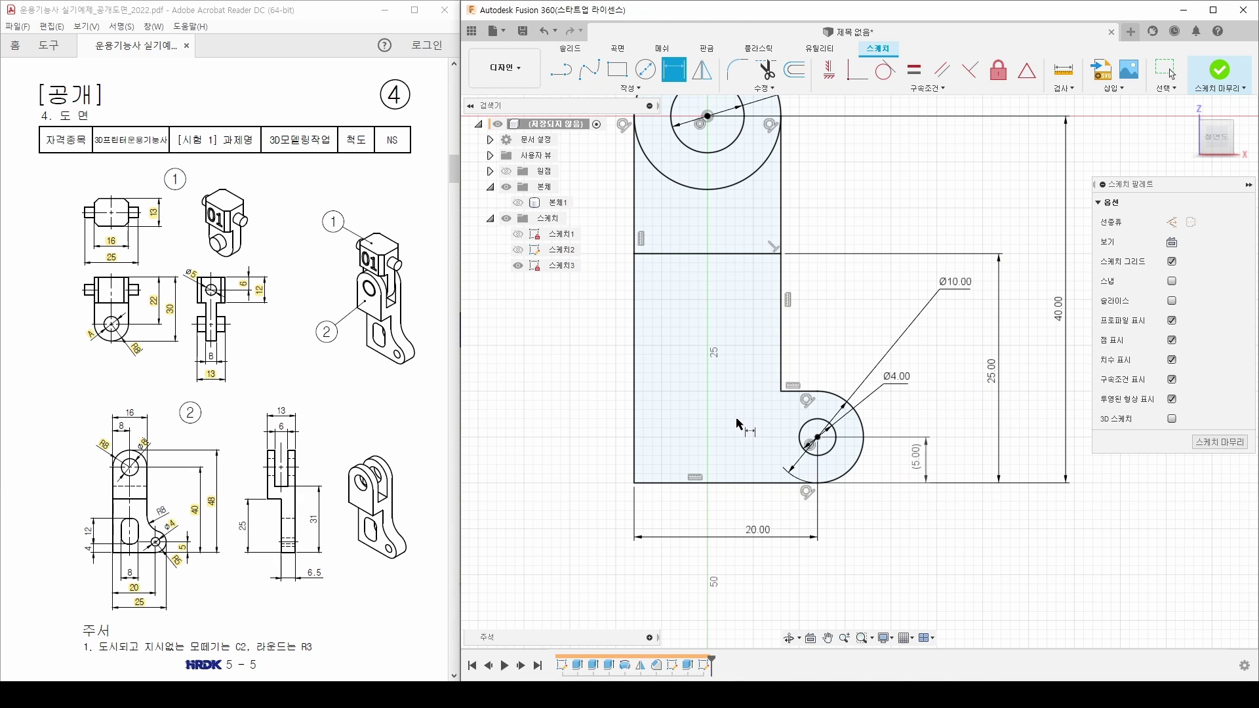
left_click_drag(233, 521, 248, 523)
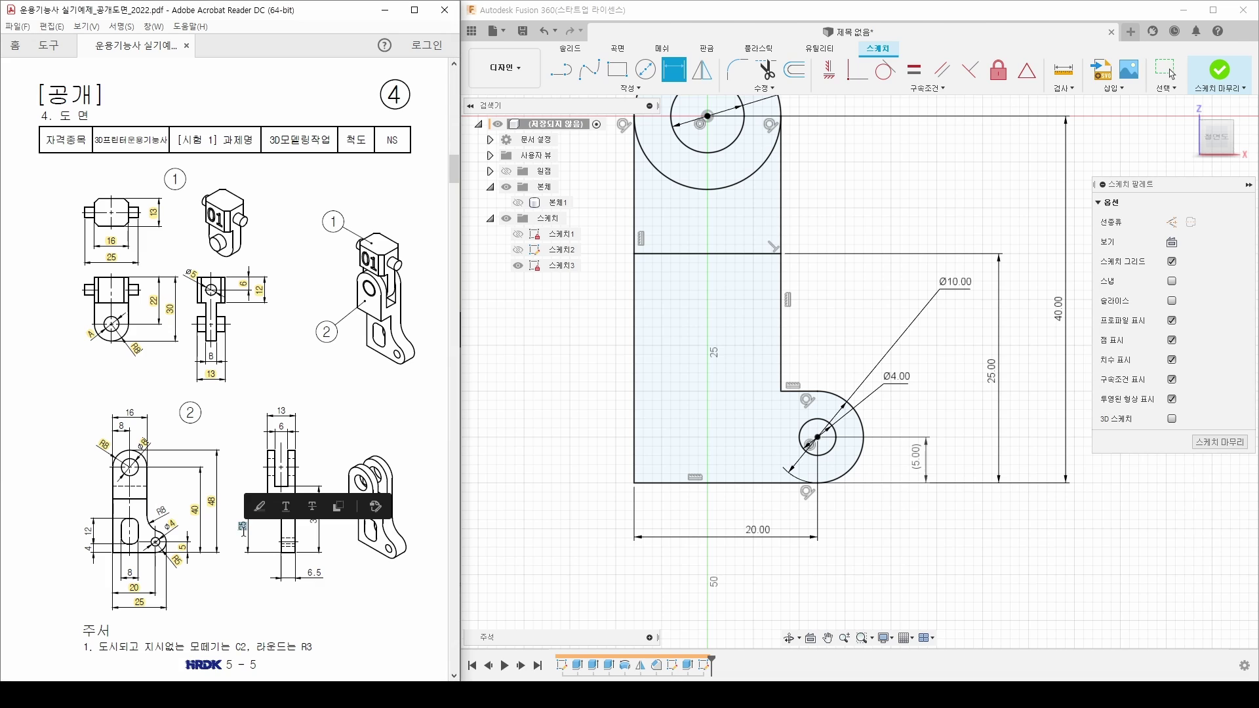
left_click(258, 507)
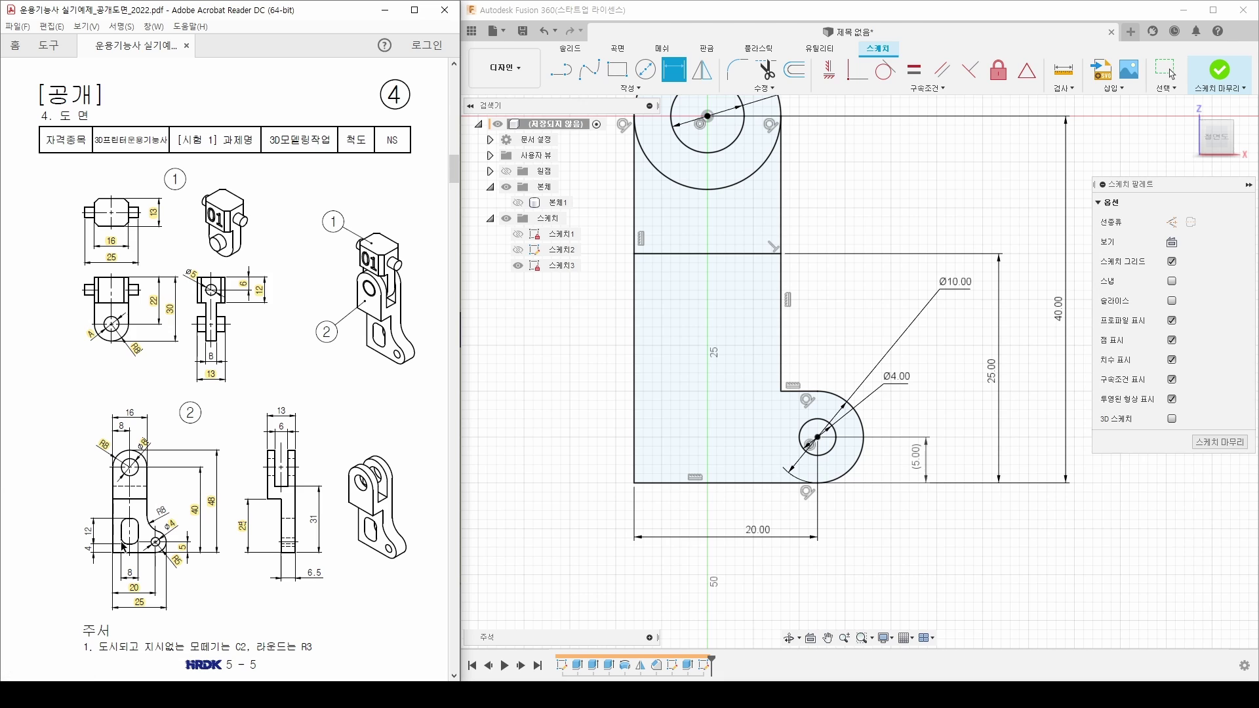
Step: Draw a two-point rectangle for the slot inside the lower part of the body
left_click(618, 69)
left_click(668, 370)
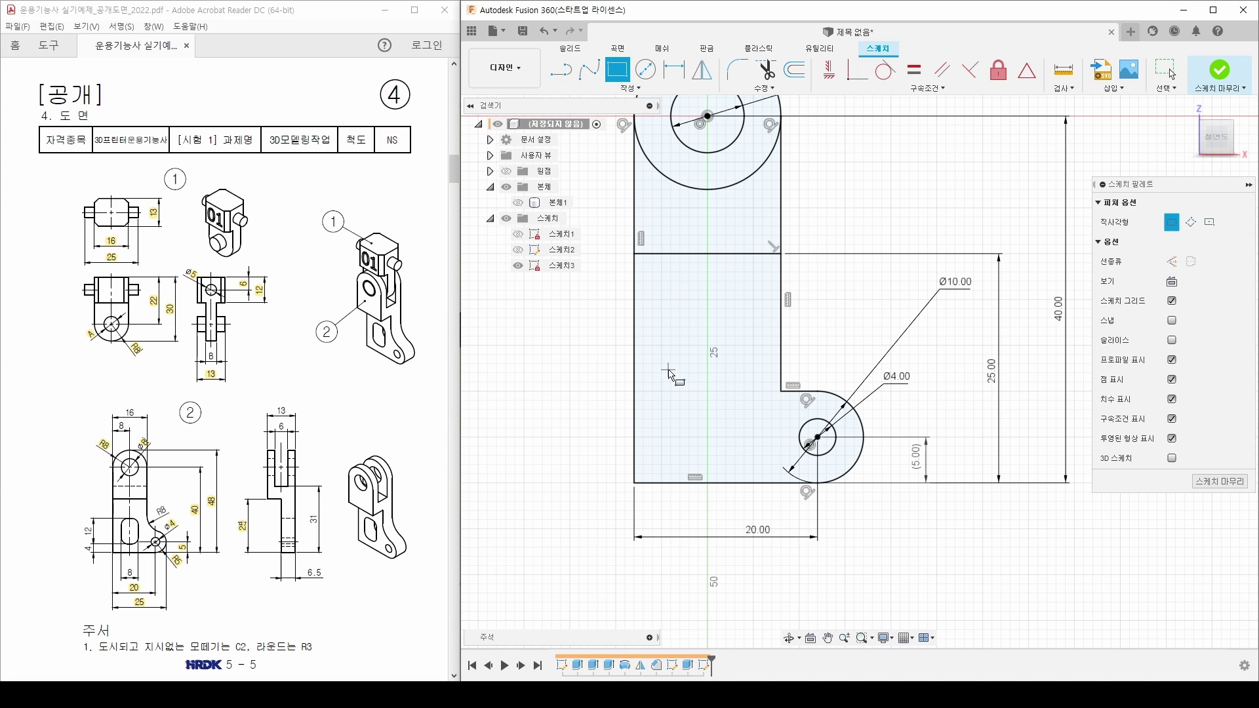
left_click(723, 450)
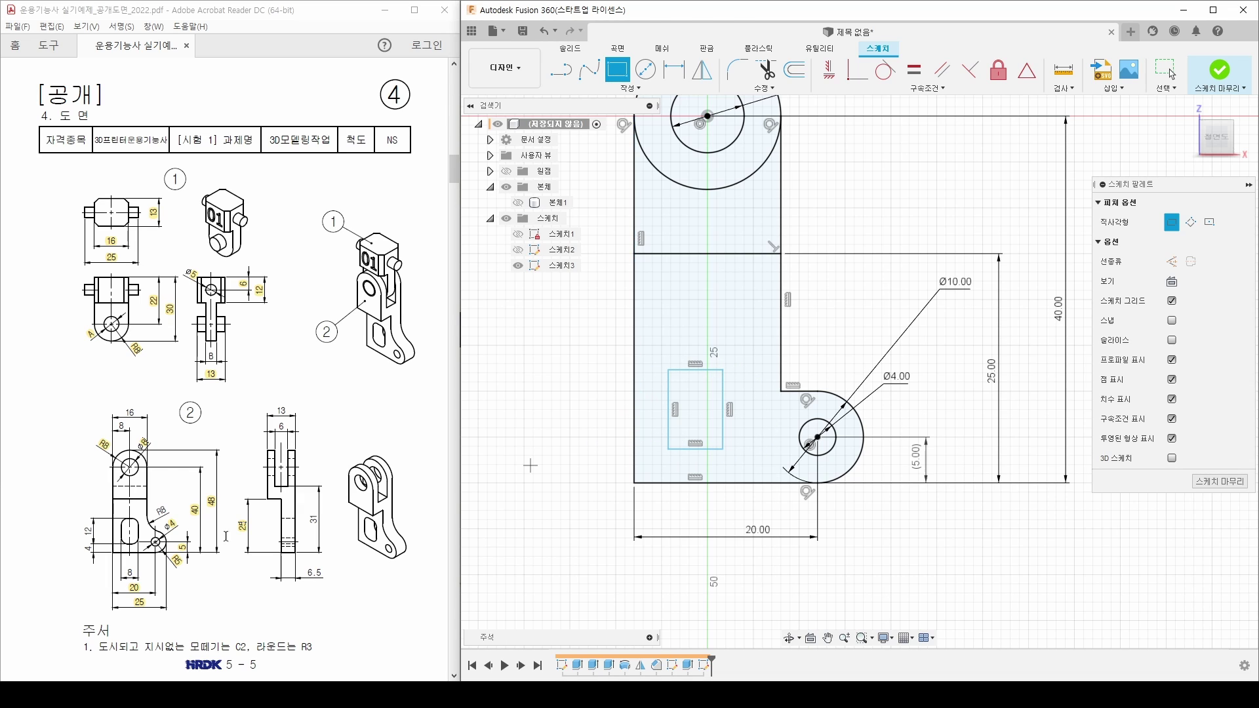
Step: Highlight the slot's 8 dimension in the PDF and set the rectangle's width to 8 mm
left_click(127, 572)
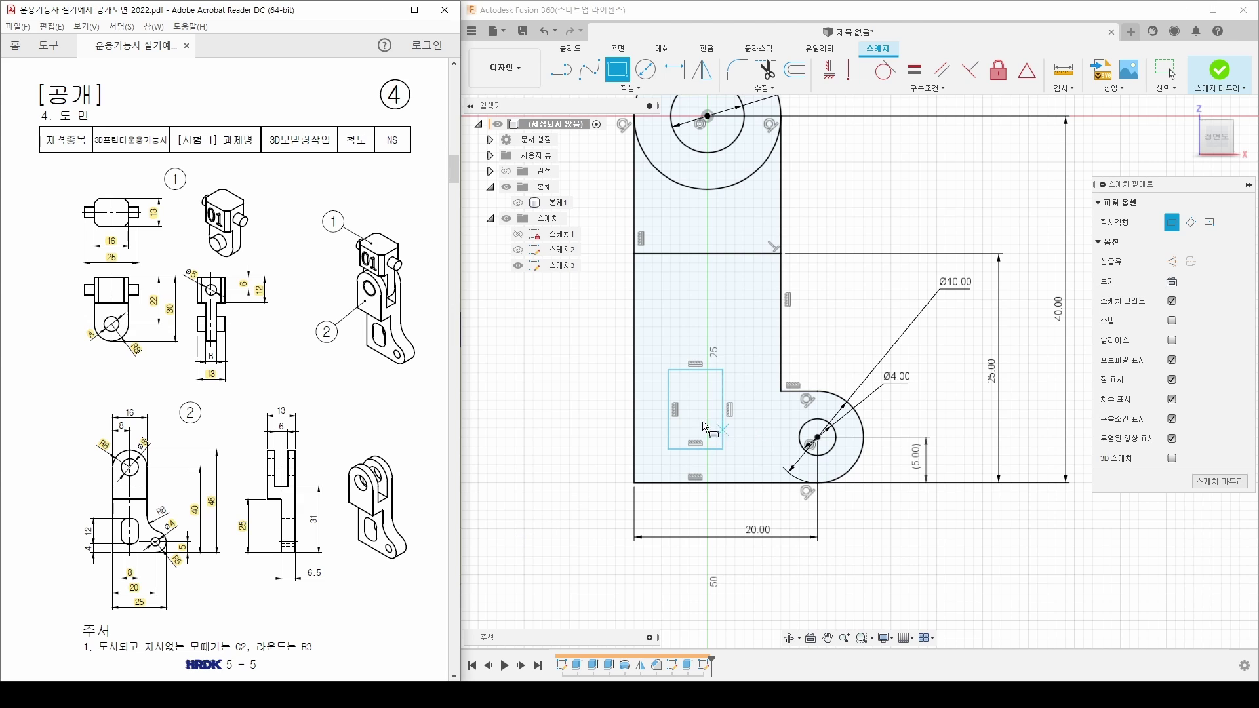
left_click(673, 69)
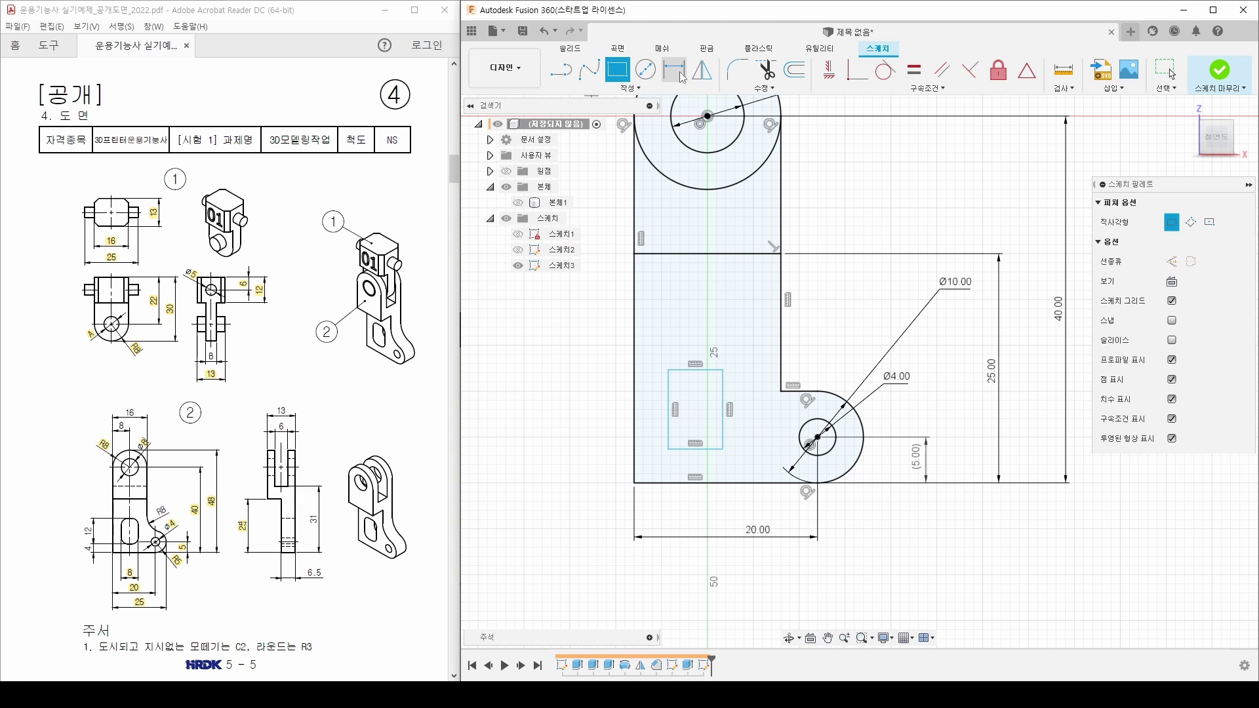
left_click(706, 450)
left_click(656, 522)
type("8")
key("Return")
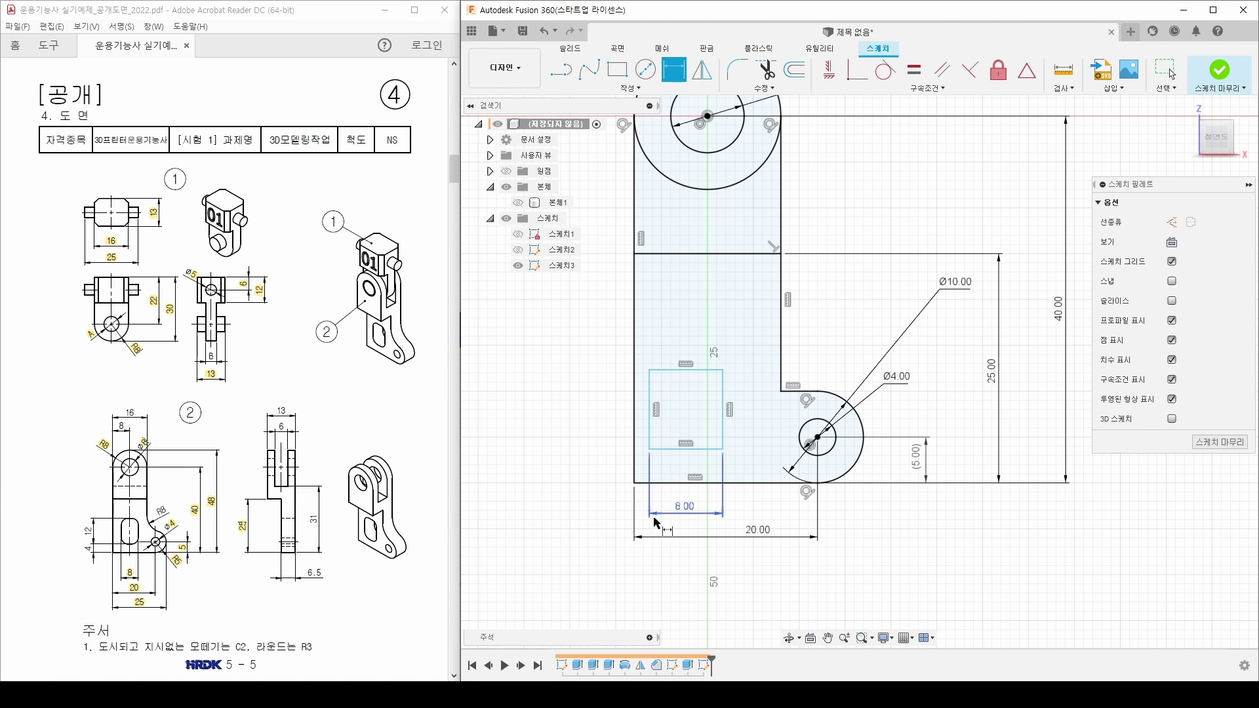
Step: Highlight the slot's 12 dimension in the PDF and set the rectangle's height to 12 mm
double_click(88, 532)
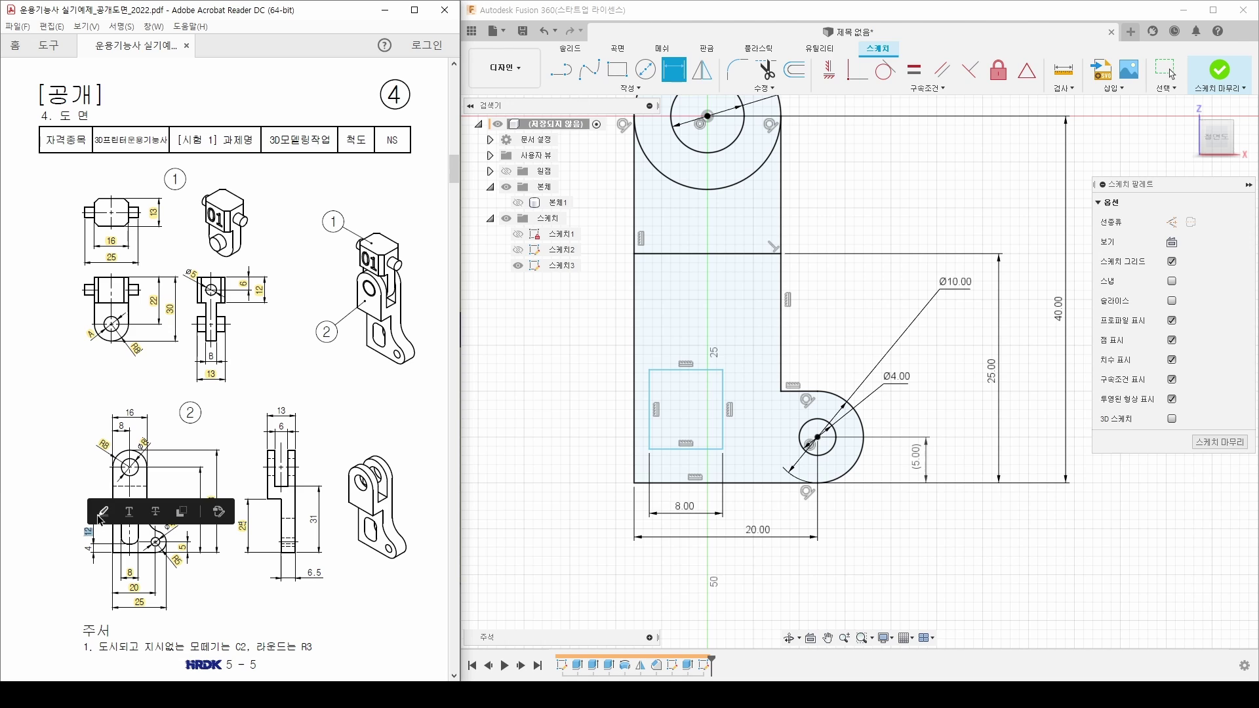
left_click(649, 410)
left_click(570, 407)
type("1")
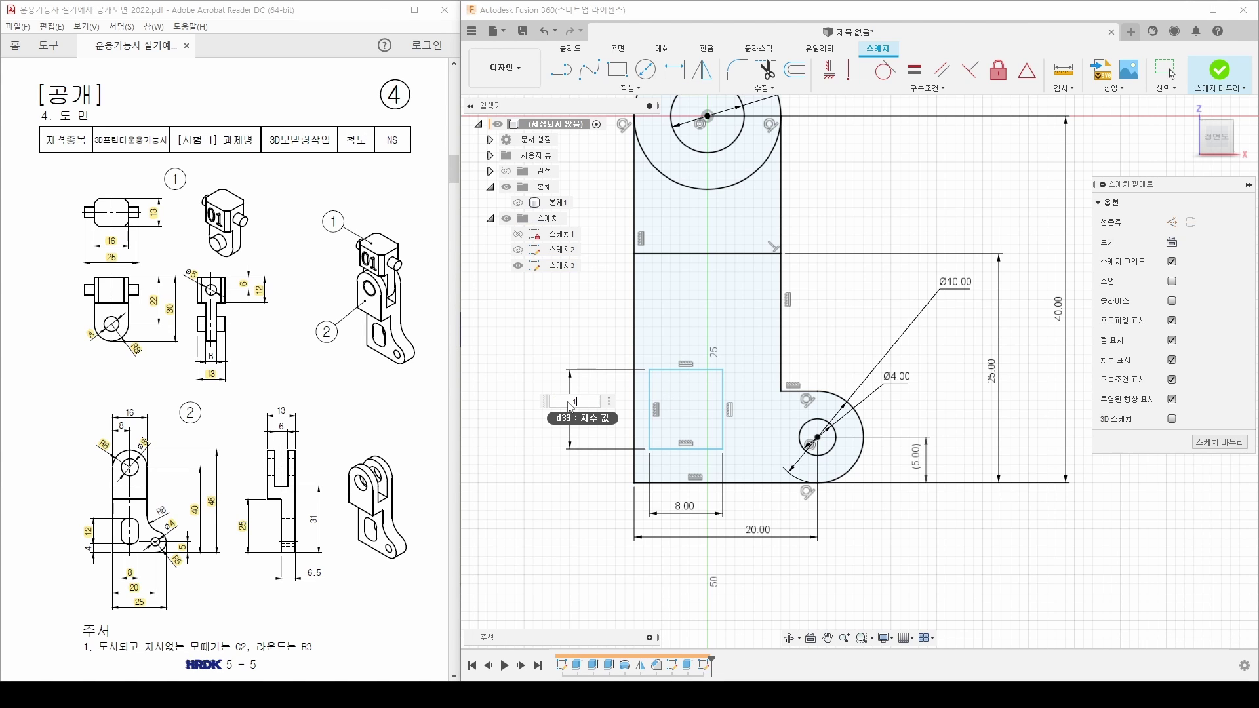
type("2")
key("Return")
key("Escape")
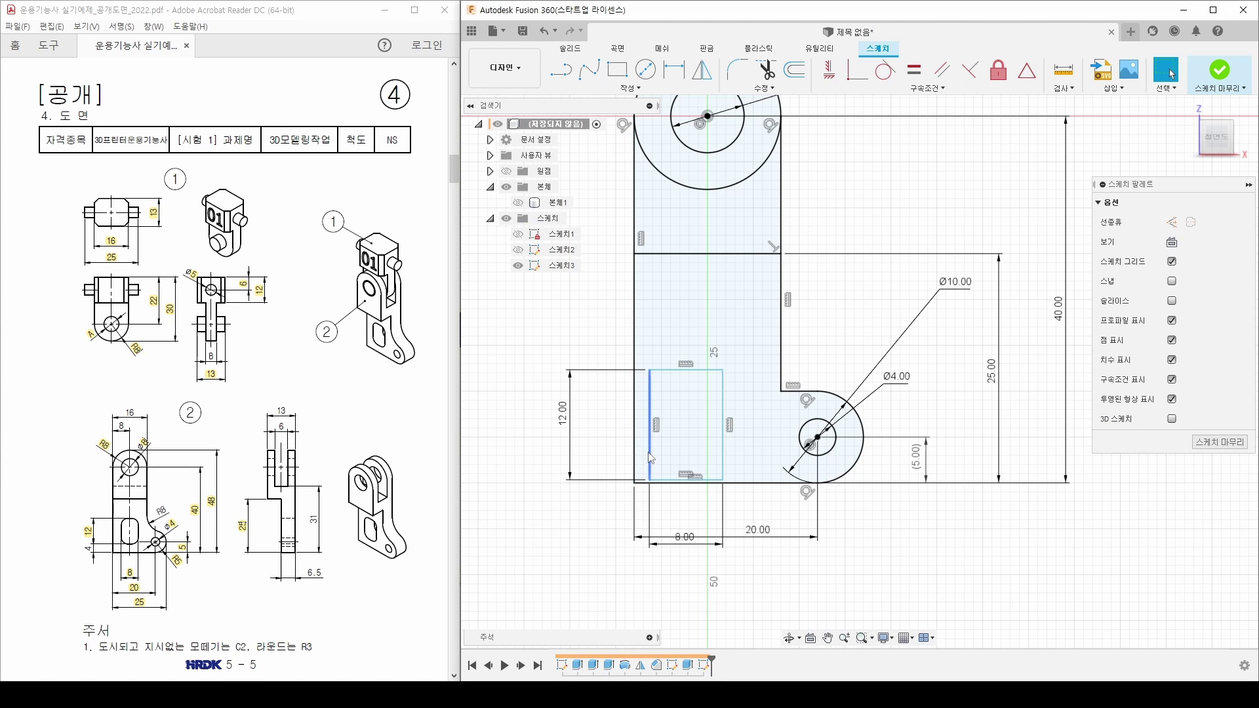
Step: Highlight the 4 dimension in the PDF and set the gap between the rectangle and the body's bottom edge to 4 mm
left_click_drag(651, 457, 660, 430)
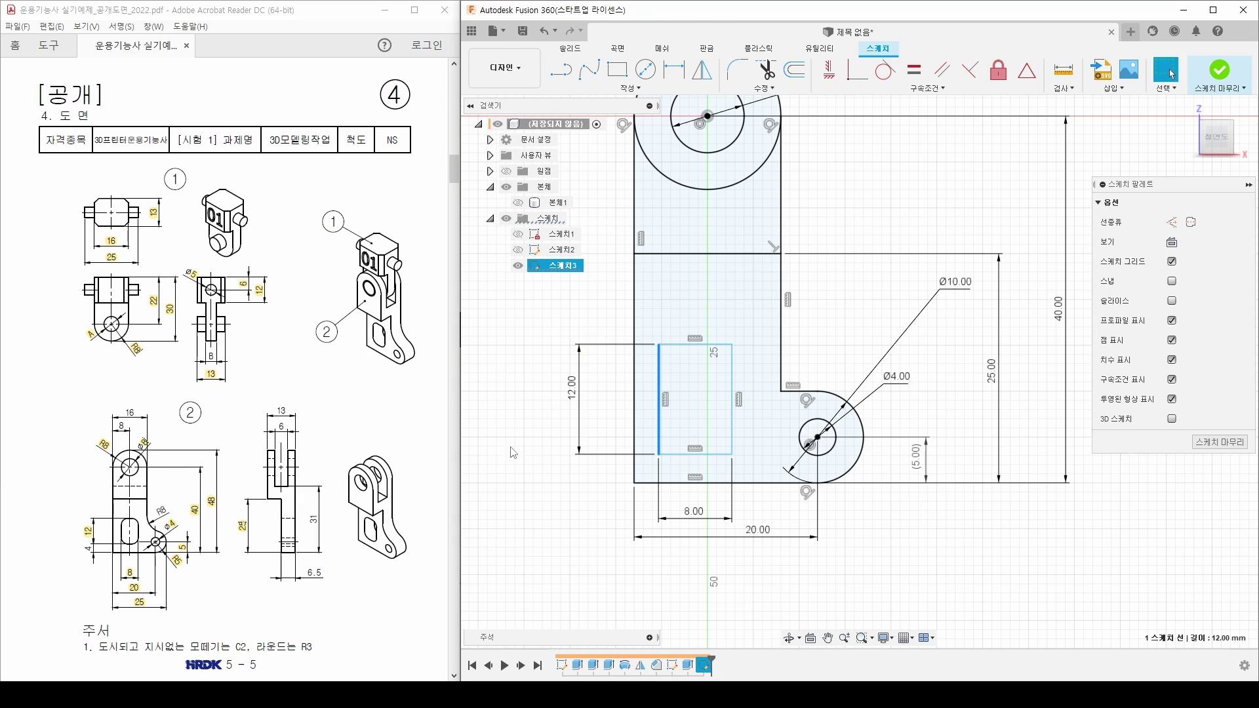
left_click(482, 497)
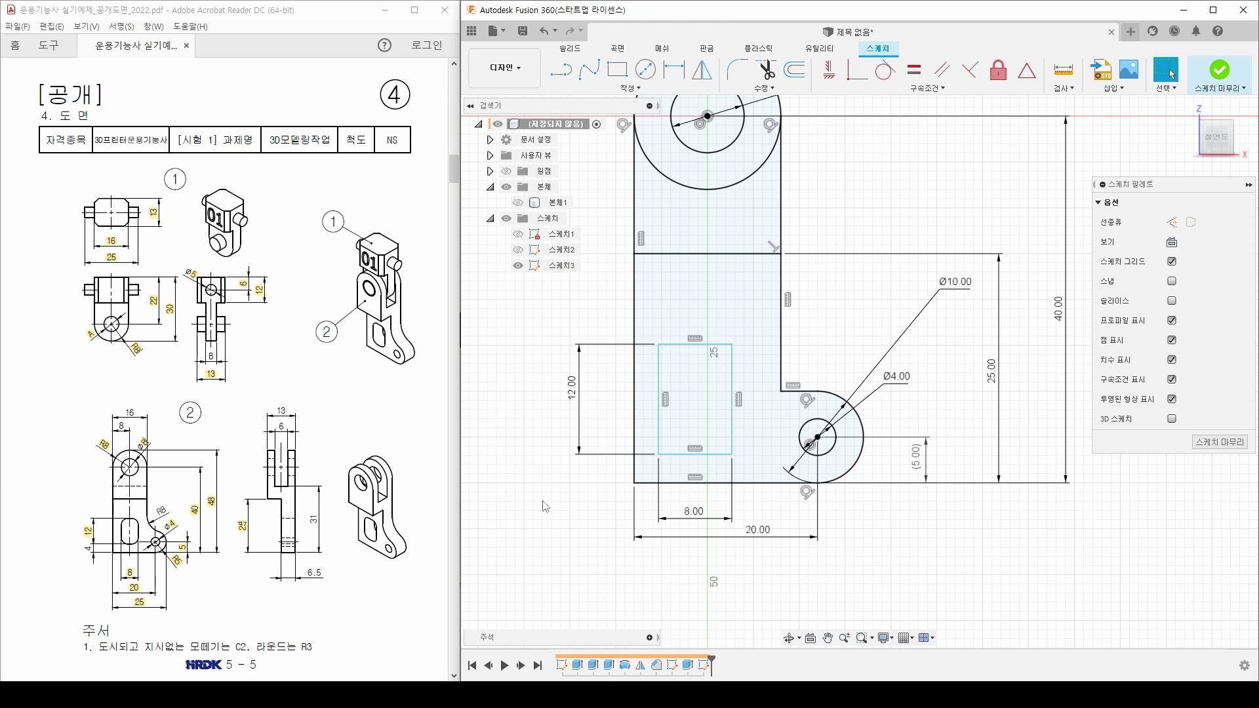
key("d")
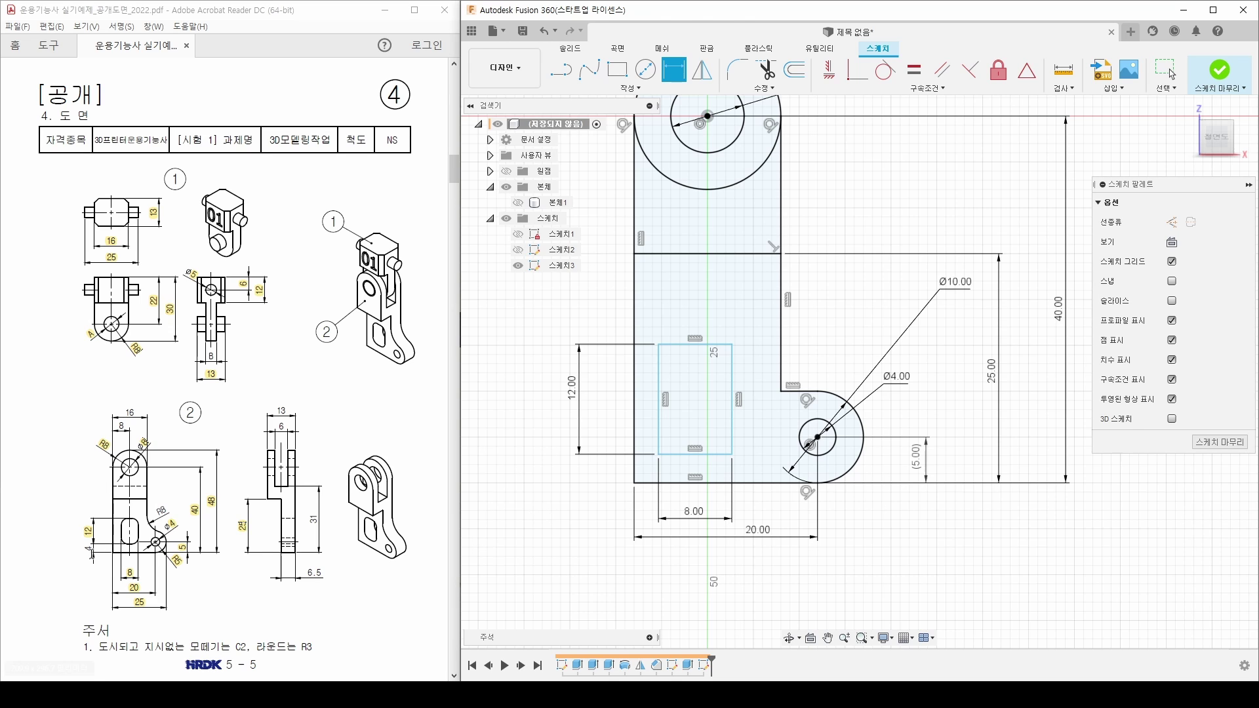
left_click(84, 548)
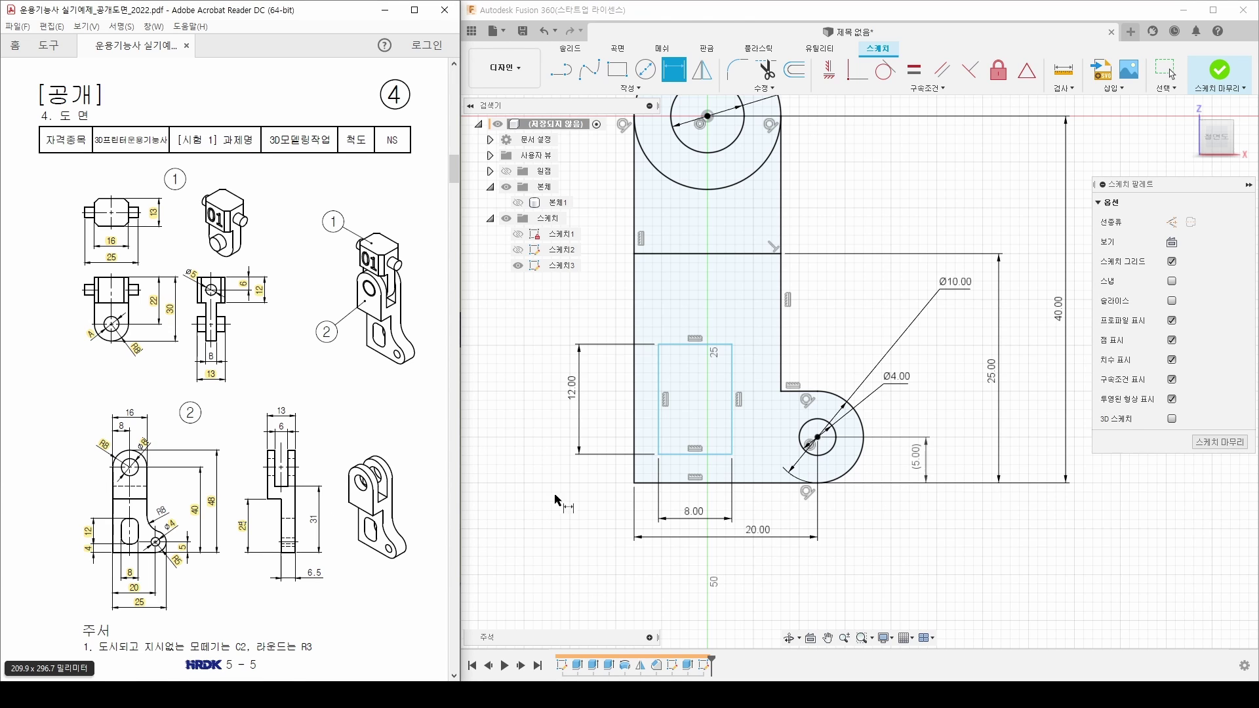
left_click(695, 454)
left_click(695, 483)
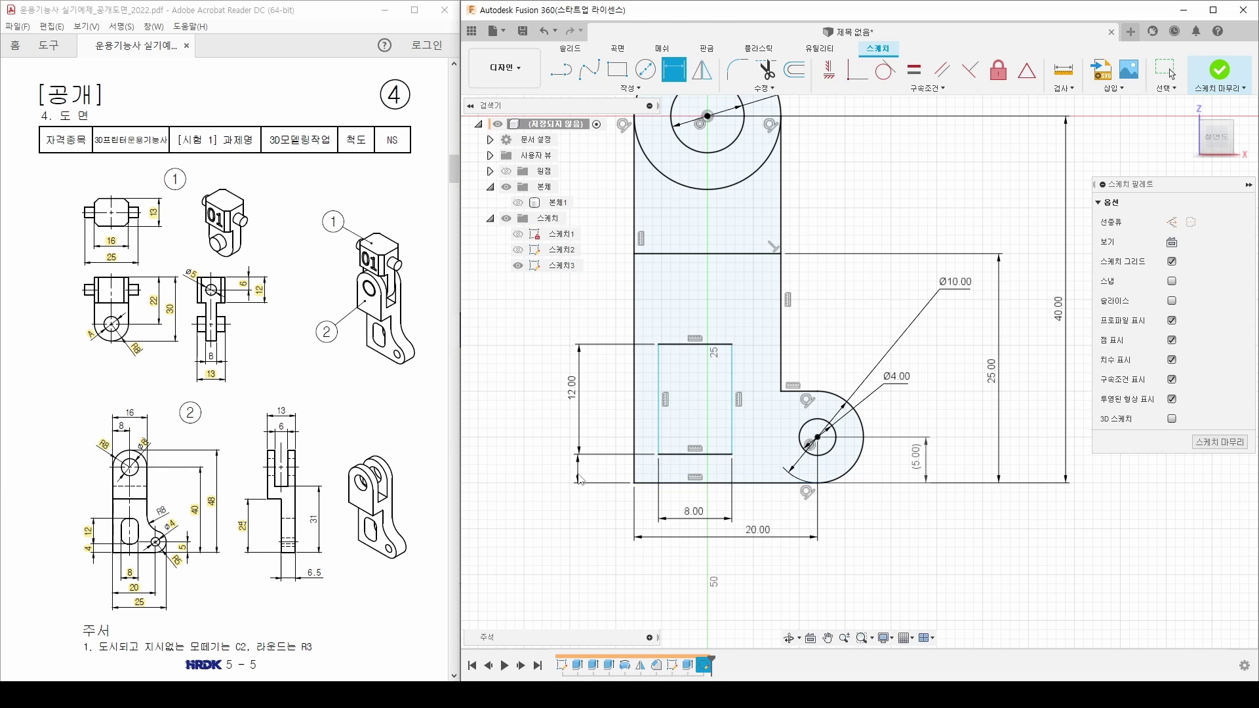
left_click(579, 479)
type("4")
key("Return")
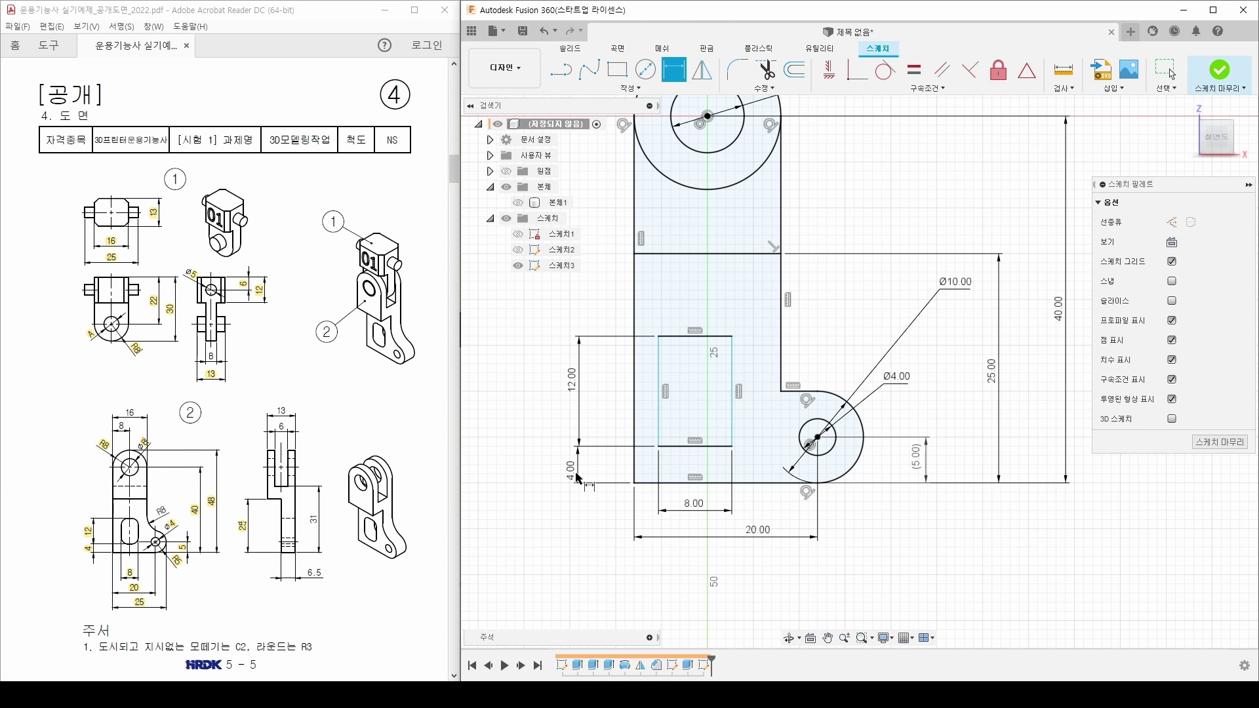
mouse_move(624, 432)
middle_mouse_down()
mouse_move(602, 475)
mouse_move(644, 473)
middle_mouse_up()
key("Escape")
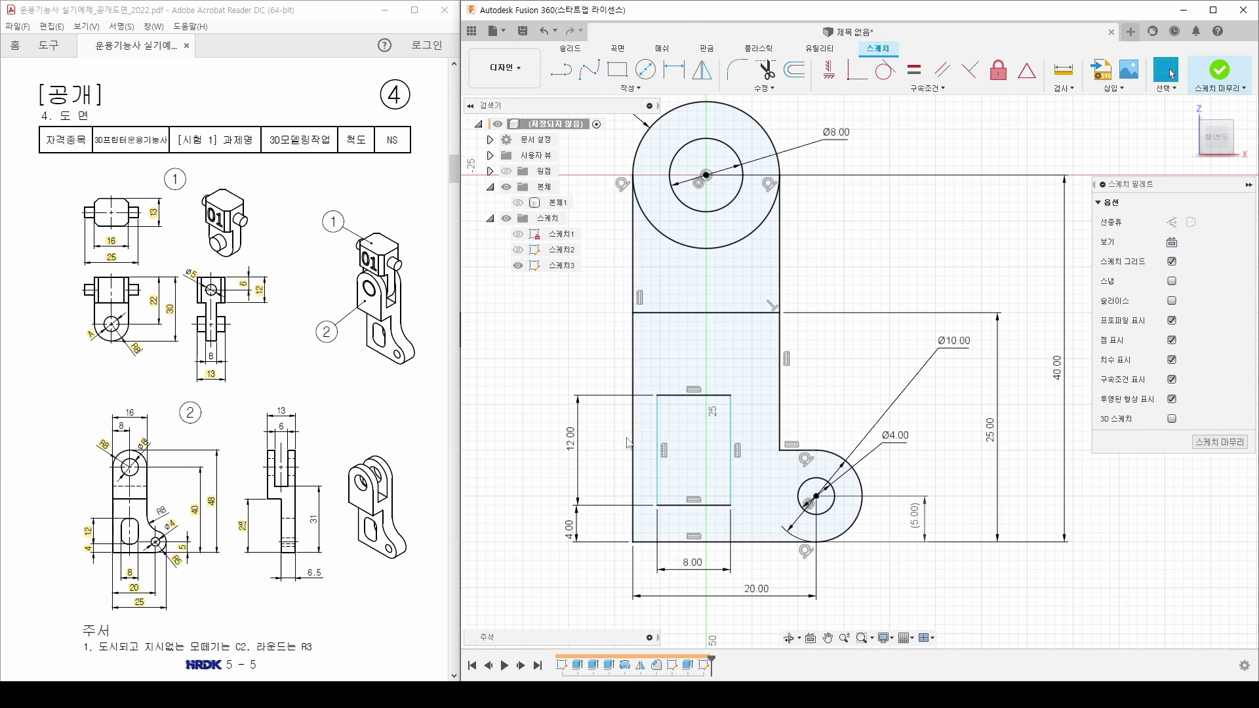
Step: Test the rectangle for free sideways movement and compare its centre line with the upper hole's centre in the PDF and sketch
mouse_move(656, 434)
left_mouse_down()
mouse_move(676, 436)
mouse_move(664, 446)
left_mouse_up()
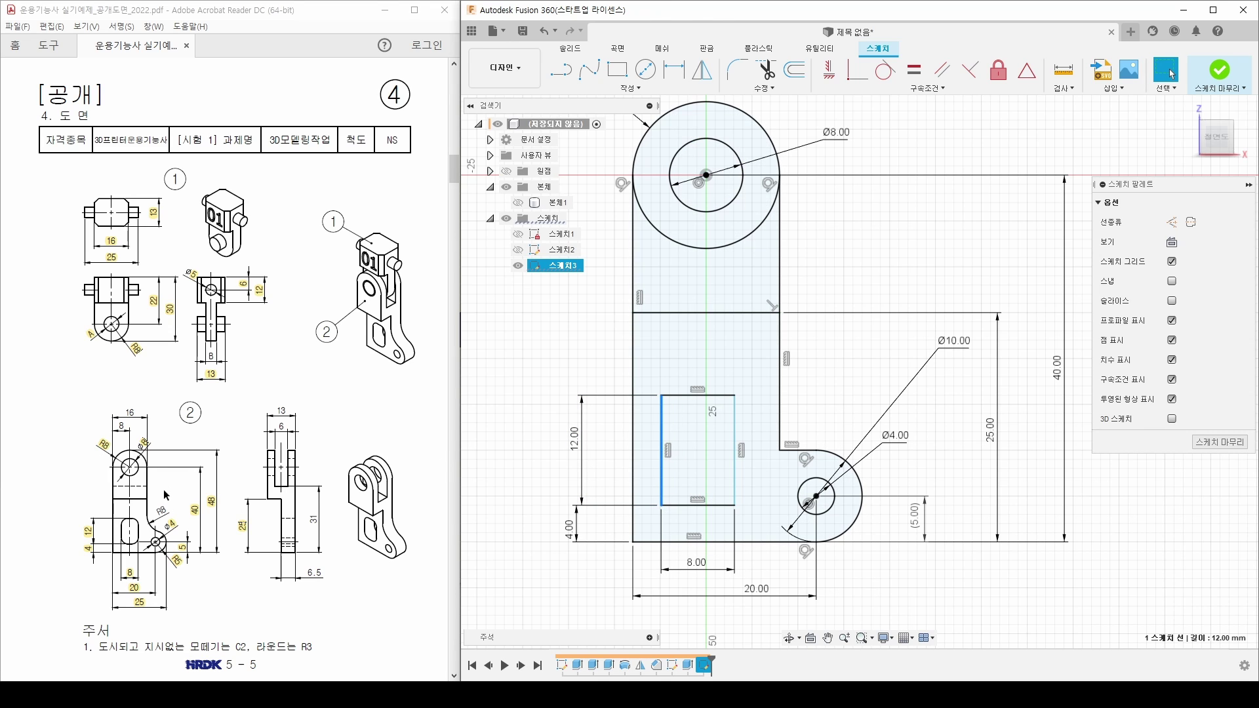
left_click_drag(131, 466, 130, 569)
left_click_drag(698, 381, 698, 530)
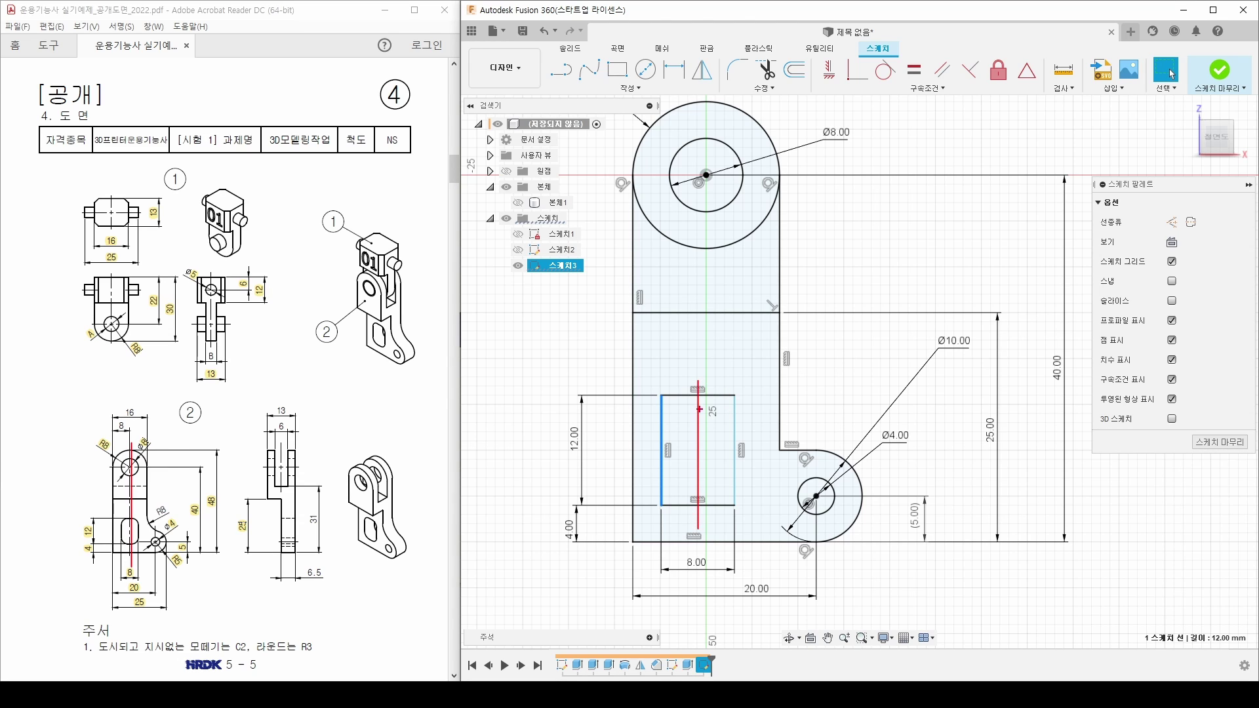
left_click_drag(708, 174, 707, 555)
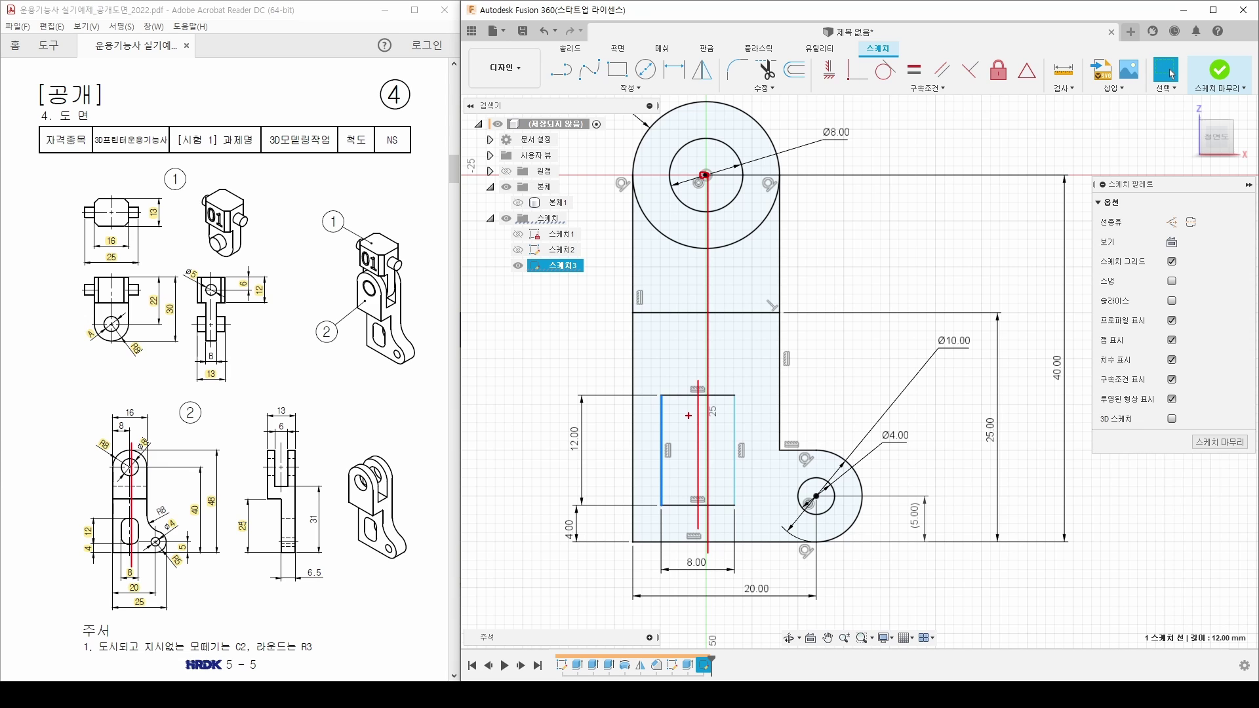
key("Escape")
Step: Try a 4 mm horizontal dimension between the upper hole's centre and the slot rectangle's left edge, and undo it
scroll(754, 383, "down", 2)
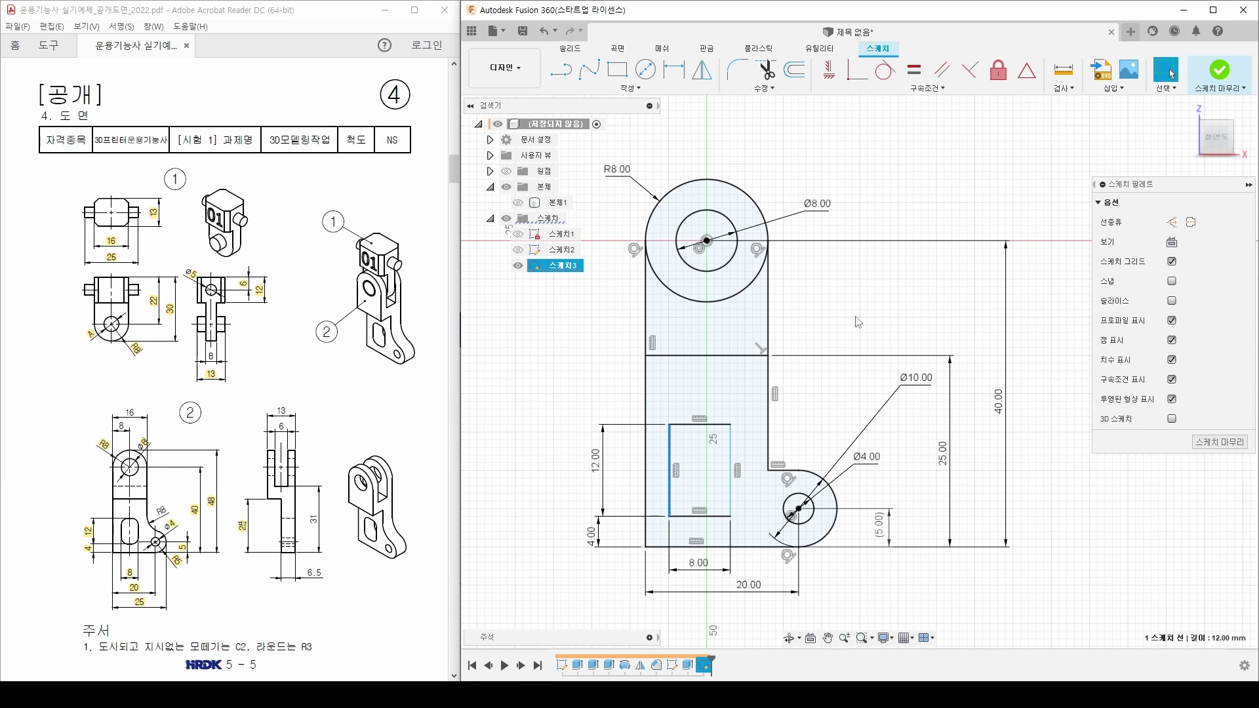
left_click(674, 69)
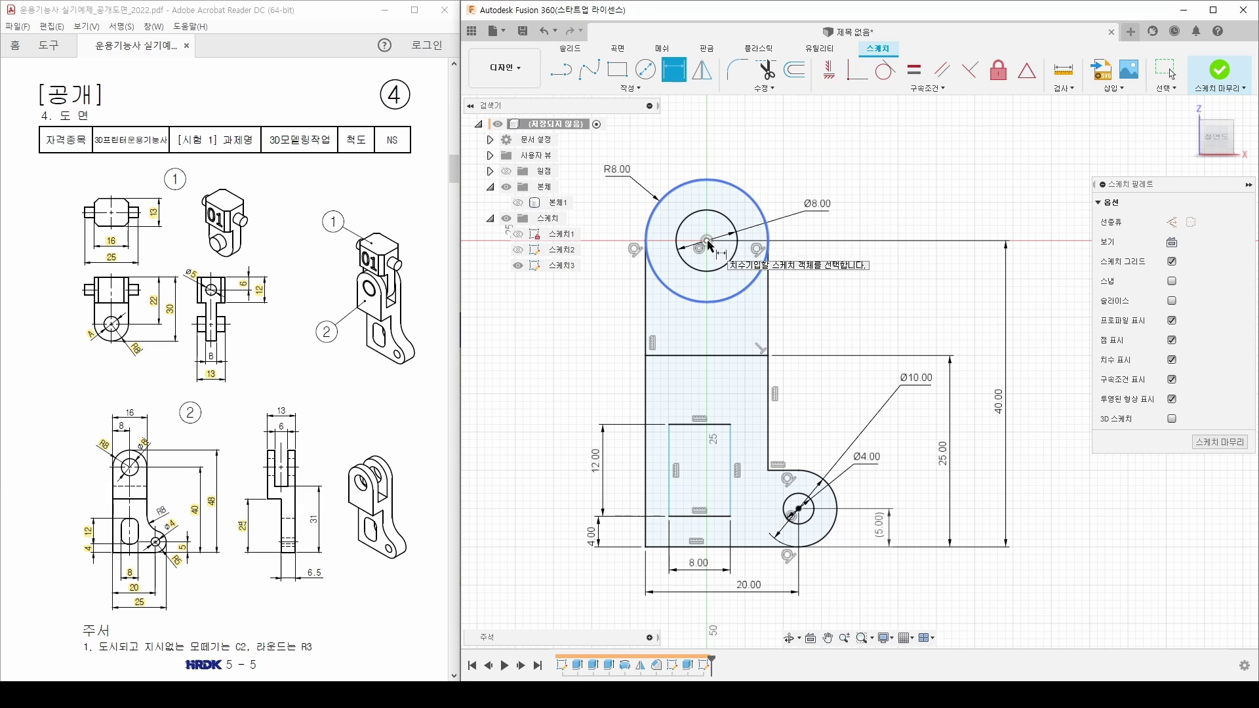
left_click(670, 447)
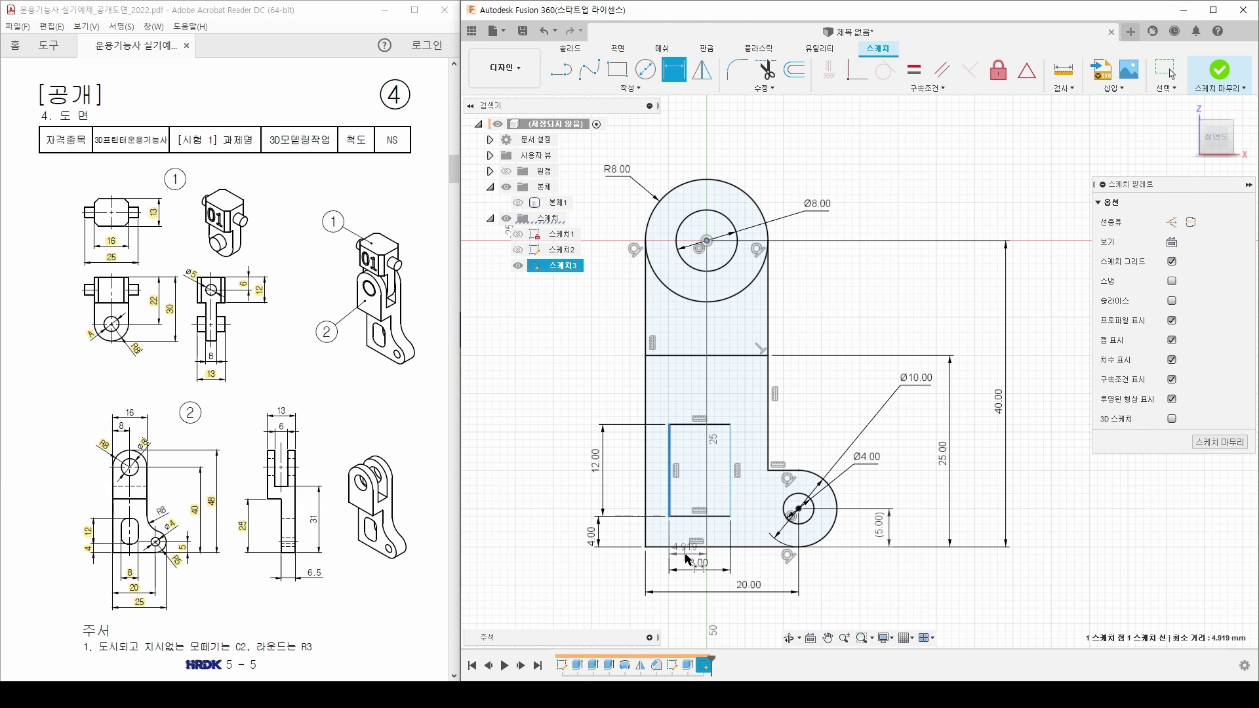
left_click(689, 588)
type("4")
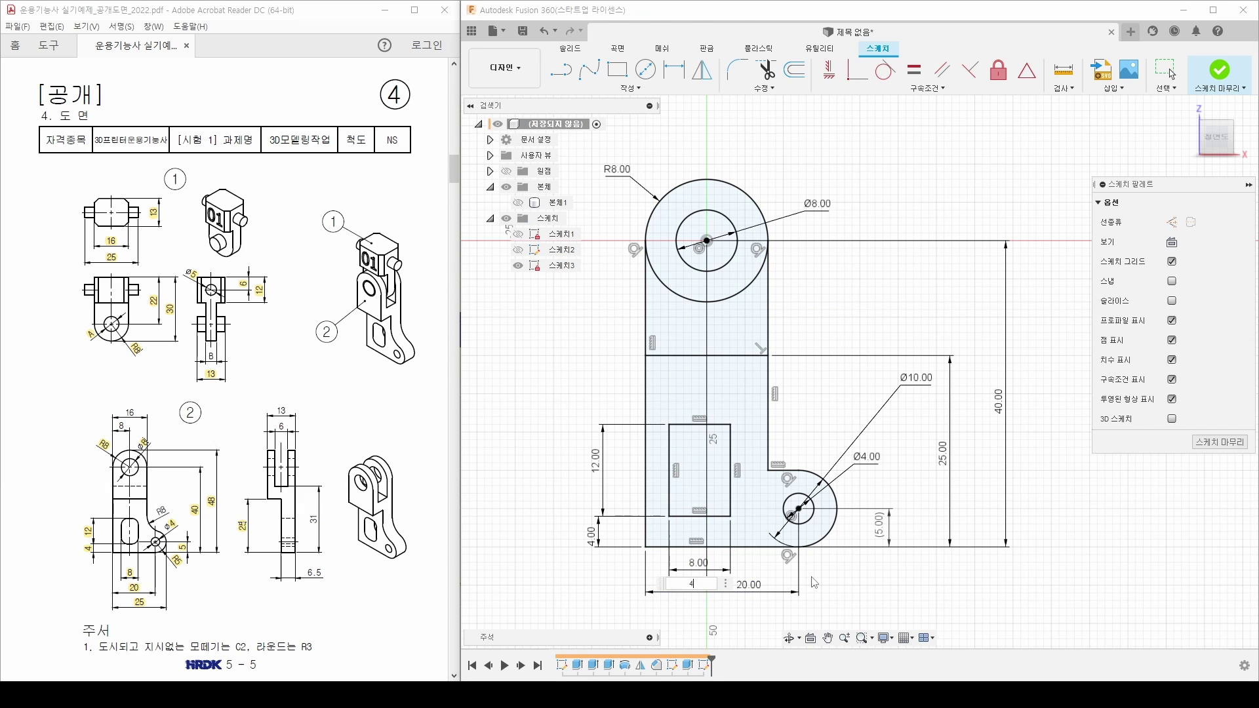
key("Return")
key("Escape")
key("ctrl+z")
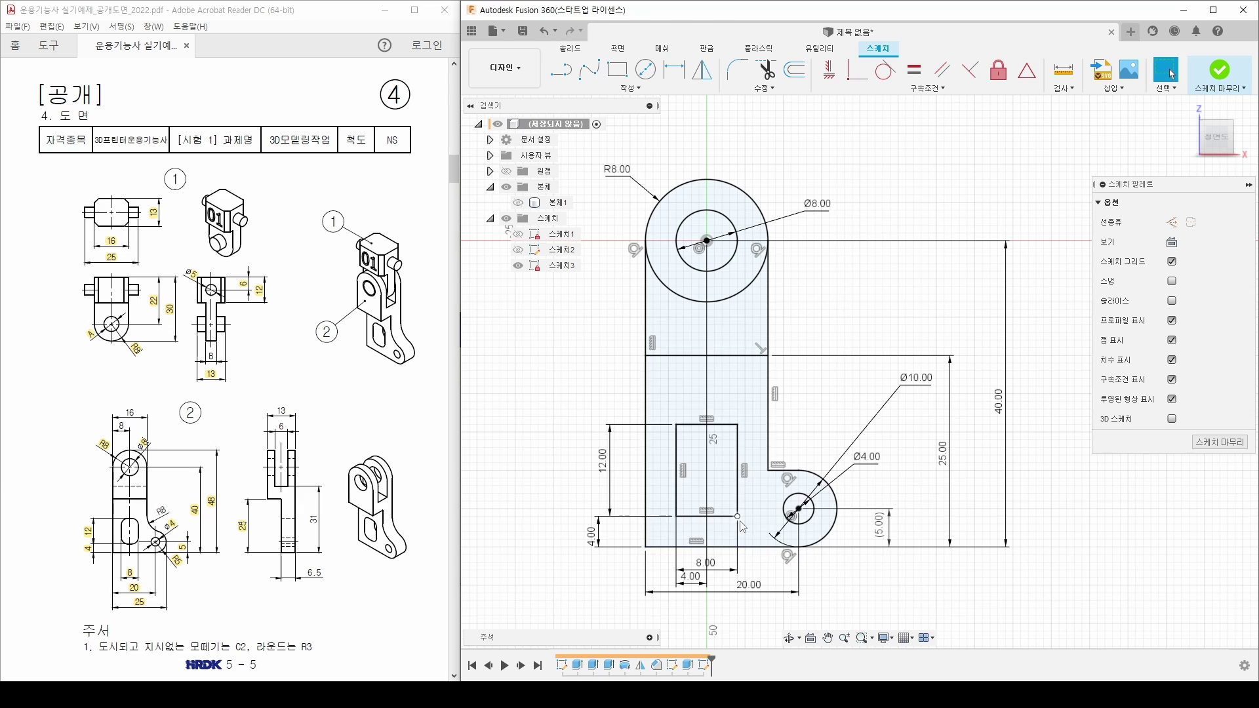
Step: Vertically align the midpoint of the slot rectangle's top edge with the upper hole's centre and highlight part 2's 16 and 8 dimensions in the PDF
left_click(837, 70)
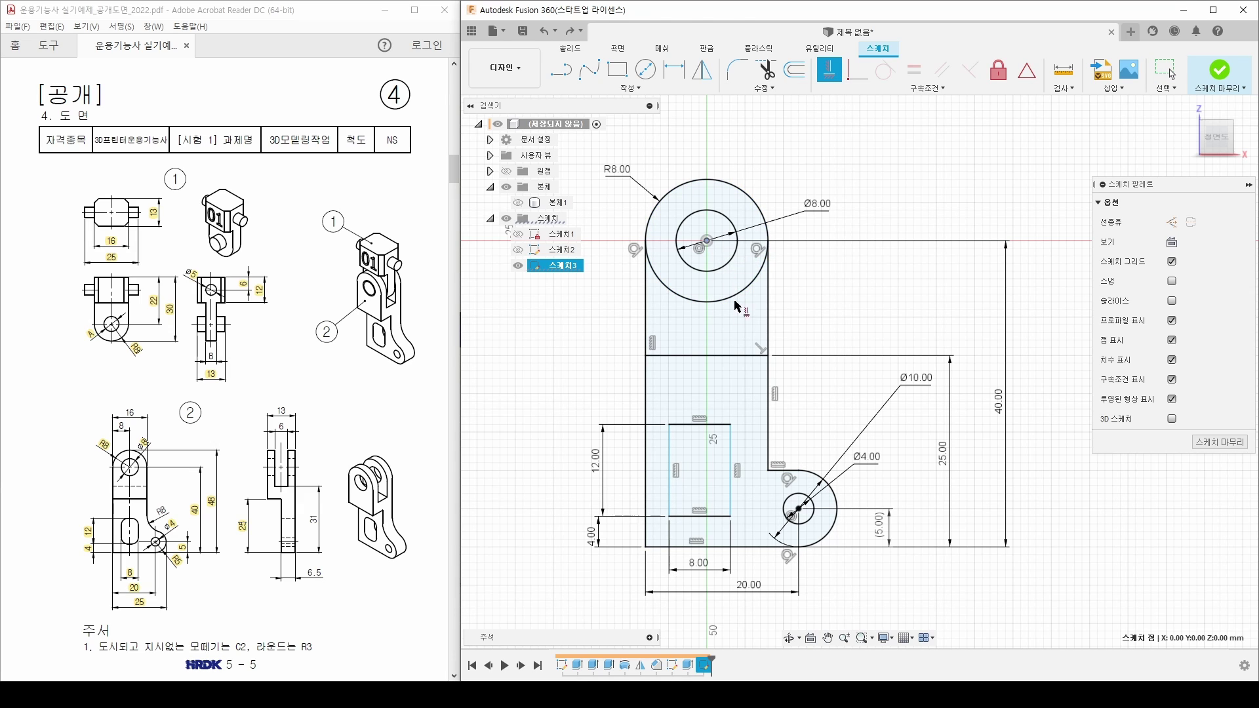
left_click(703, 431)
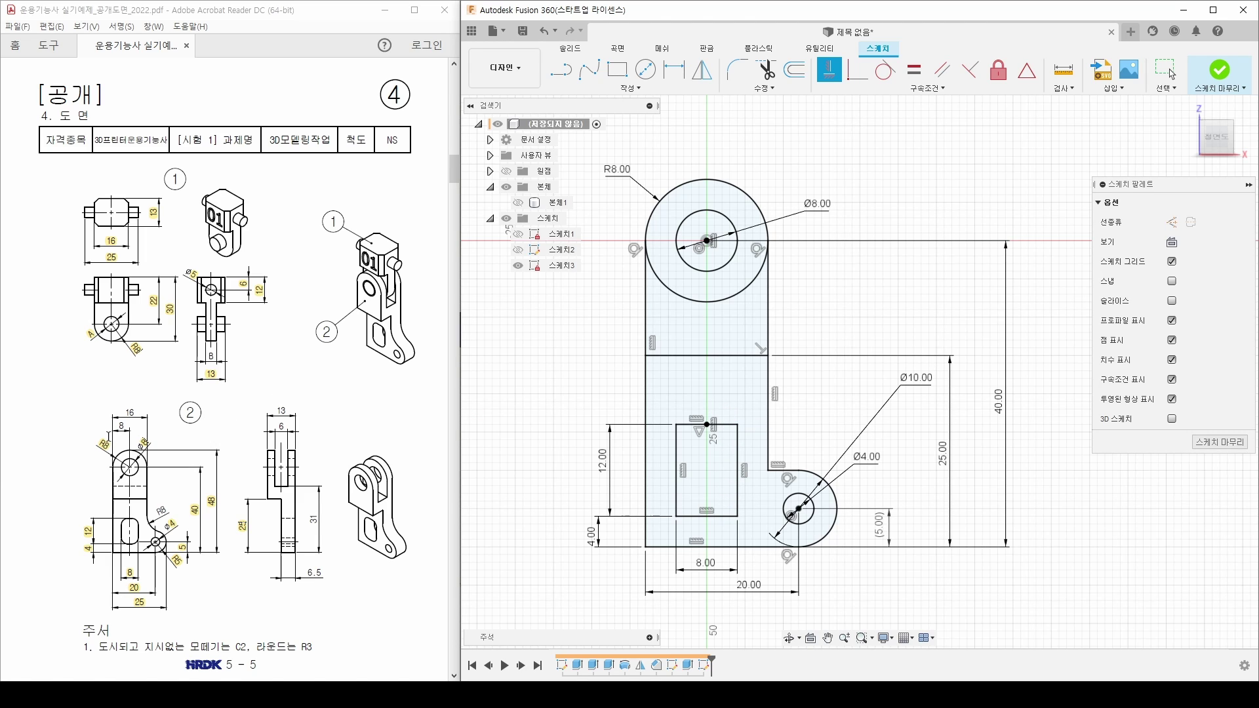
left_click(129, 412)
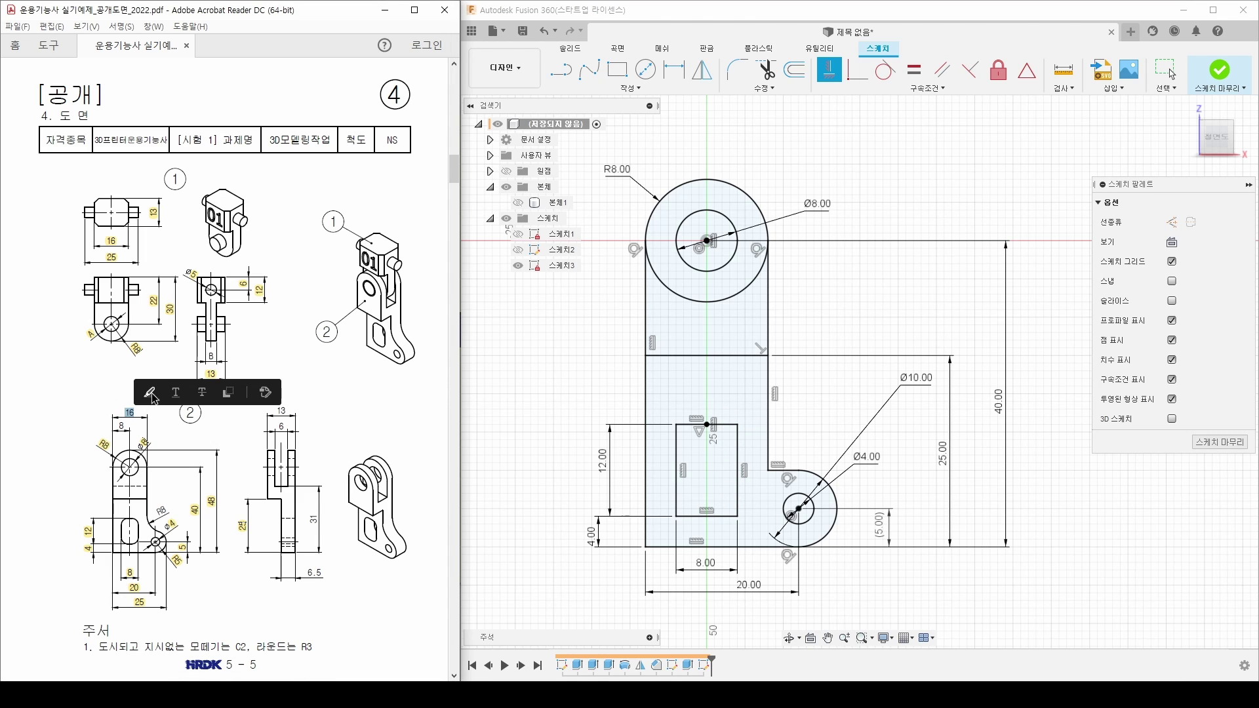
left_click(138, 407)
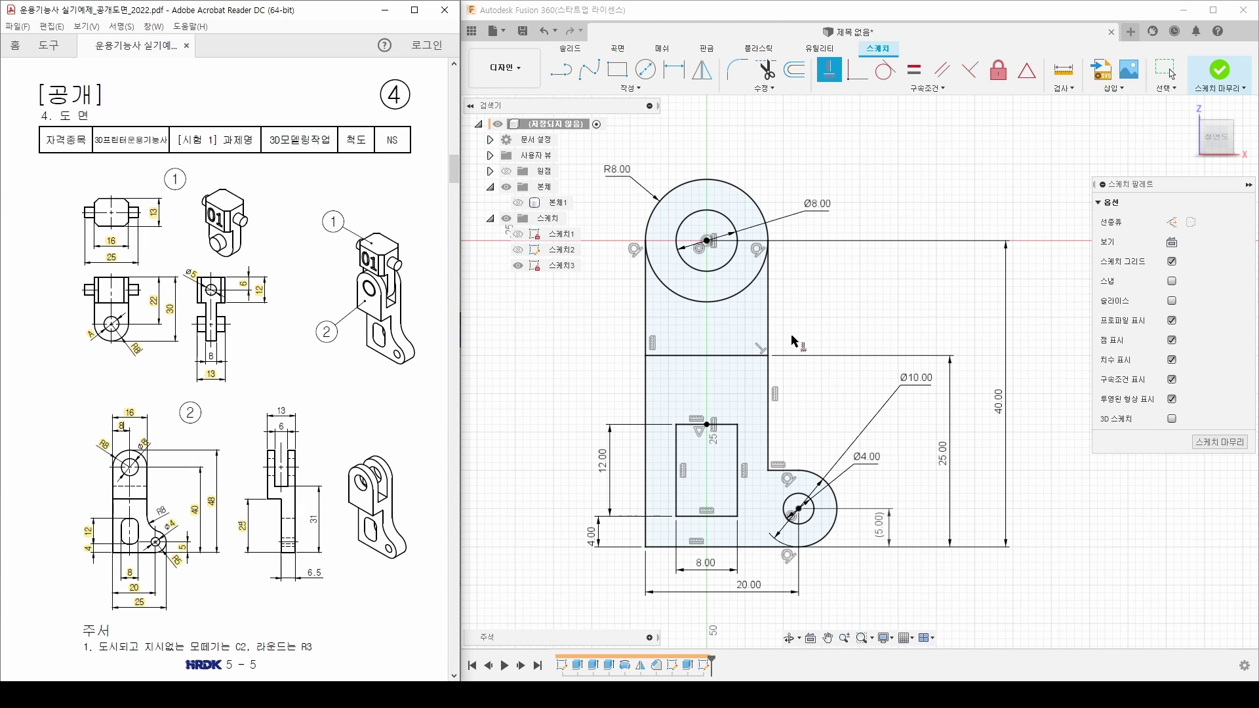
Step: Trim the lower half of the R8 circle and draw a horizontal line across the body about 30.8 mm above its bottom edge
left_click(766, 69)
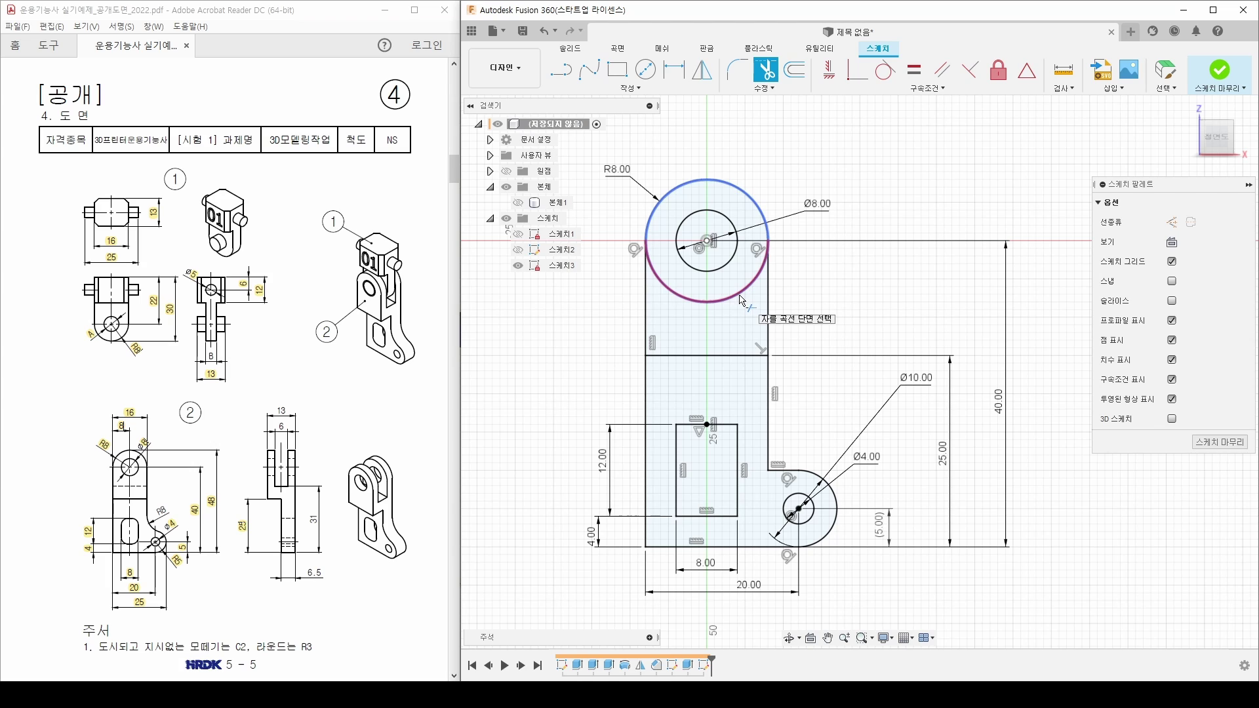
left_click(747, 305)
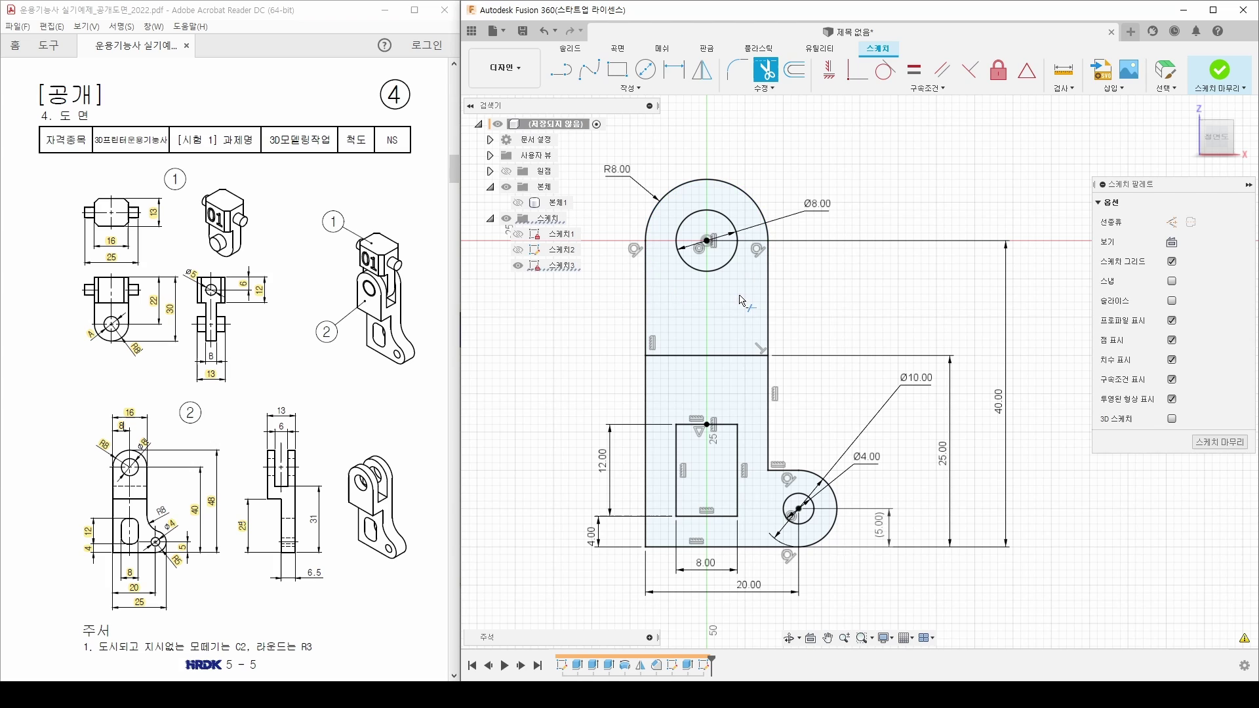
left_click(563, 71)
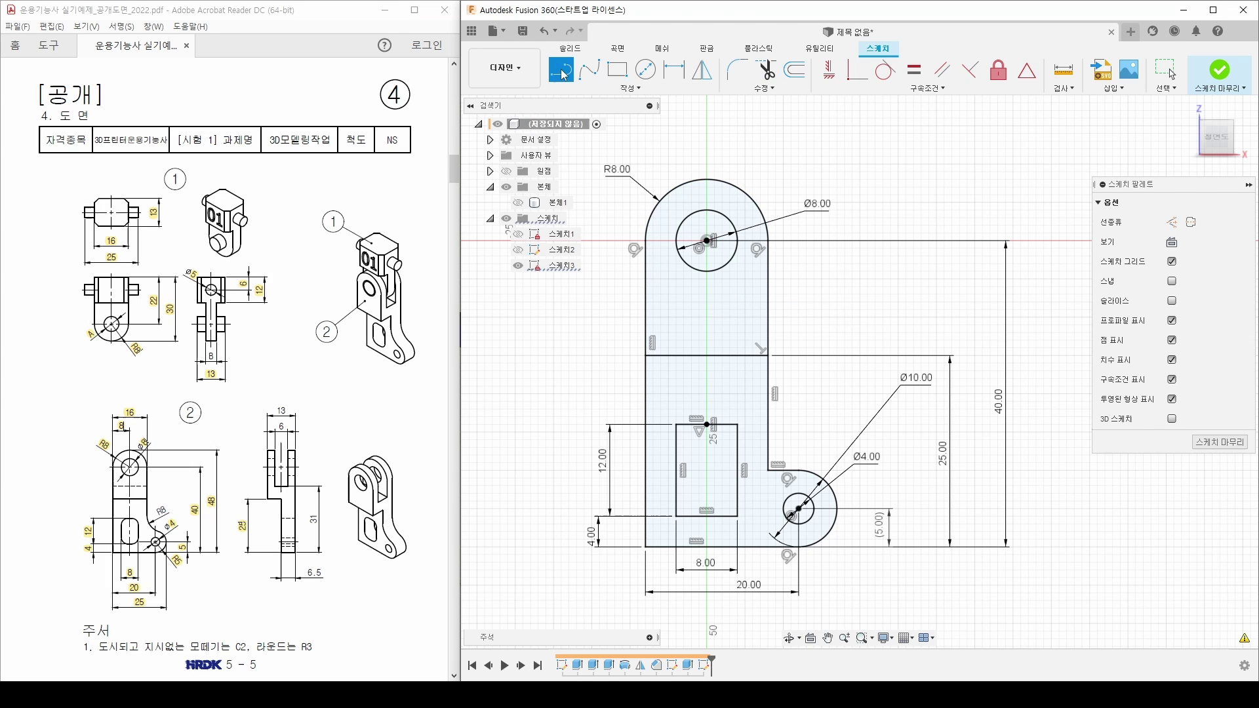
left_click(647, 312)
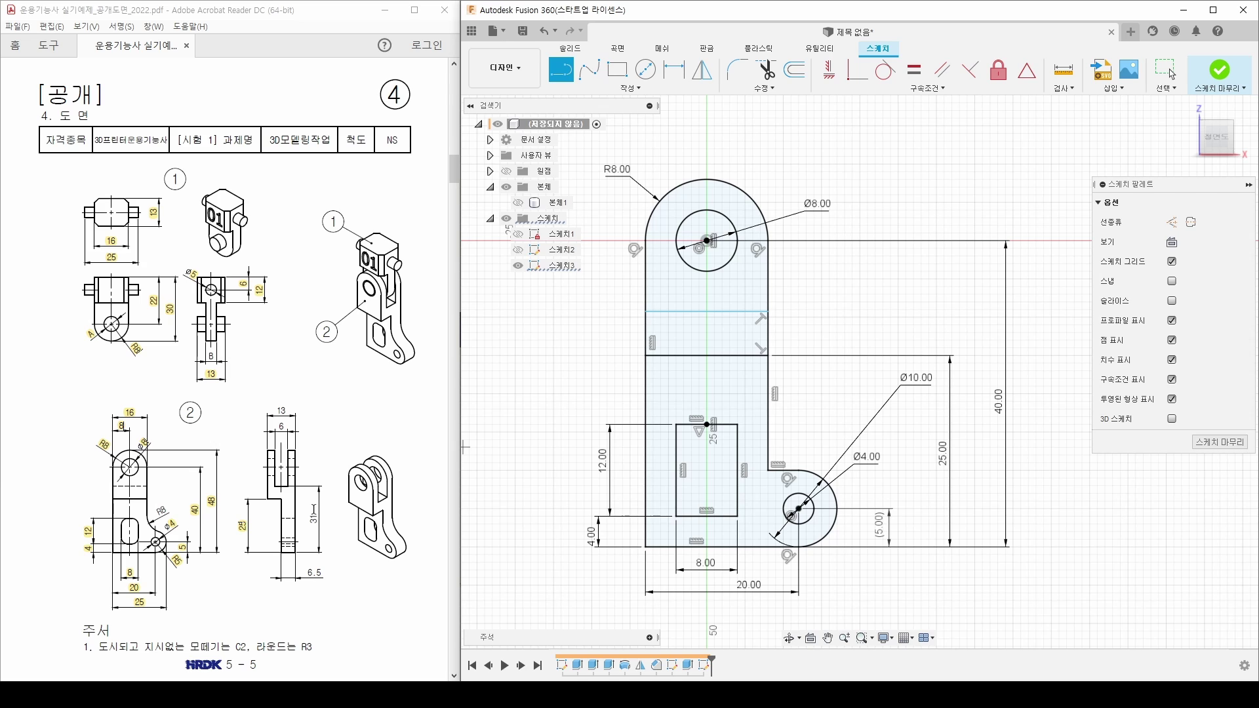
Step: Highlight the 31 dimension in the PDF, set the new line's height above the bottom edge to 31 mm, and finish the sketch
left_click(313, 510)
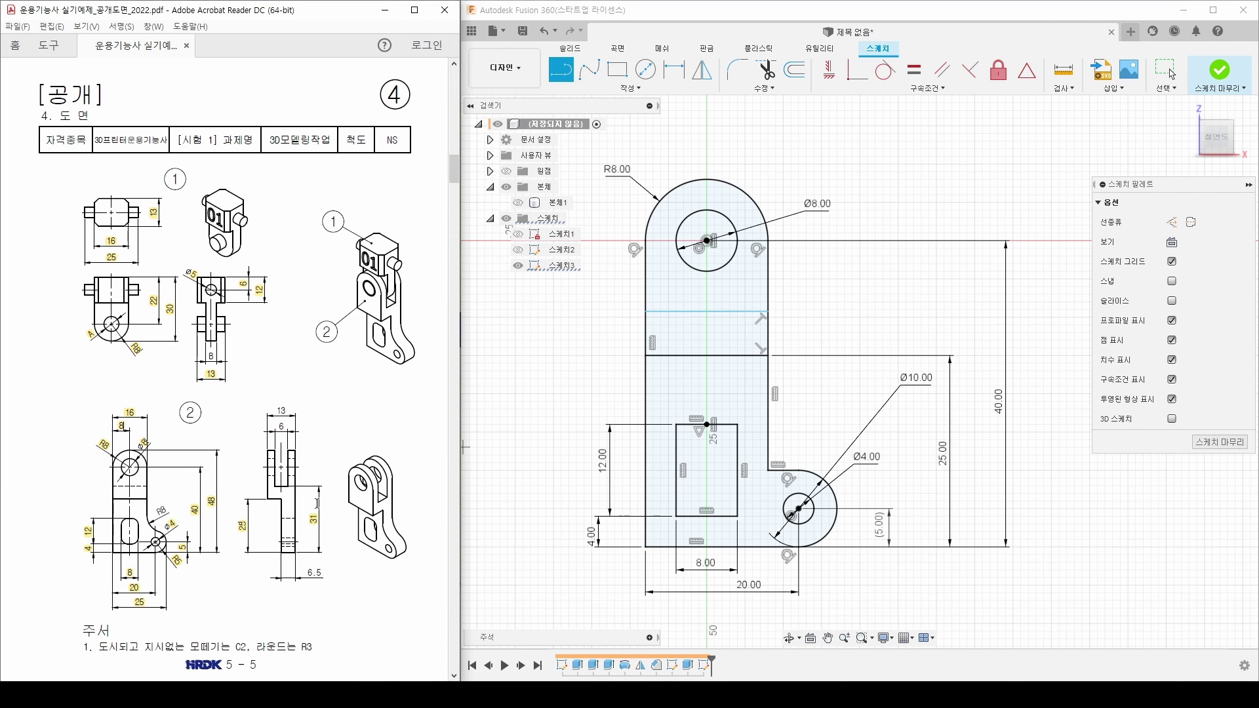
left_click(674, 69)
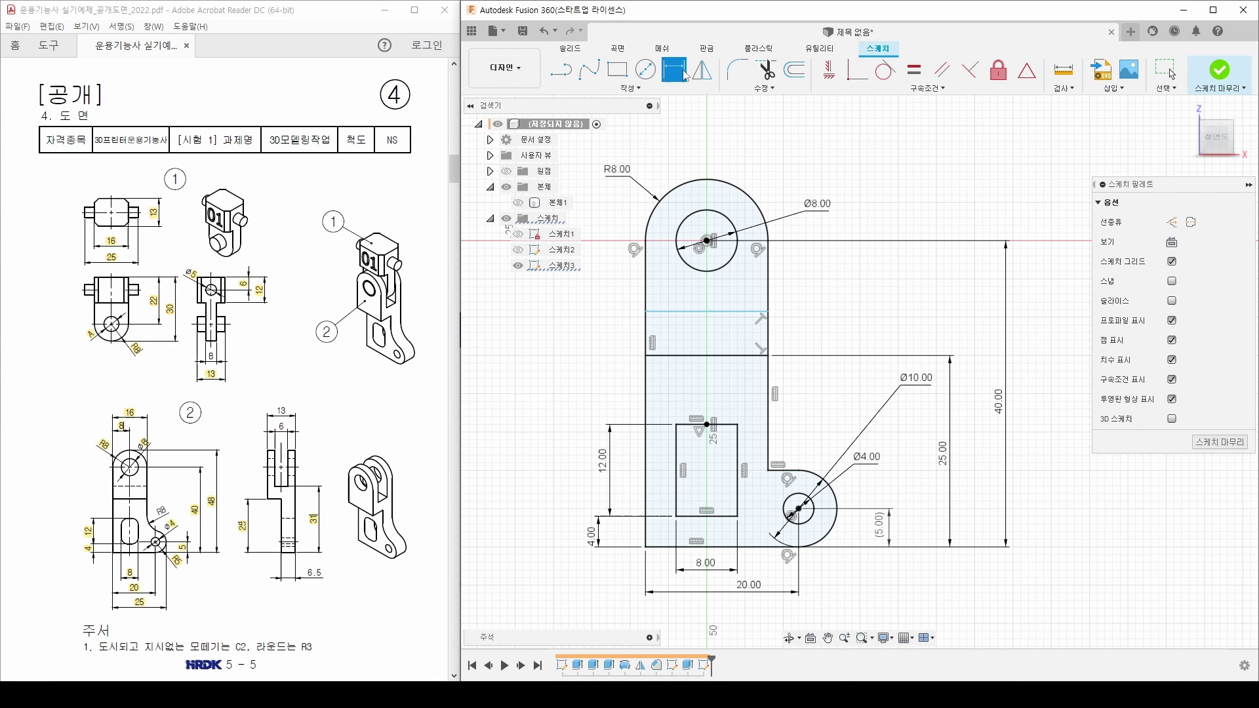
left_click(667, 547)
left_click(705, 311)
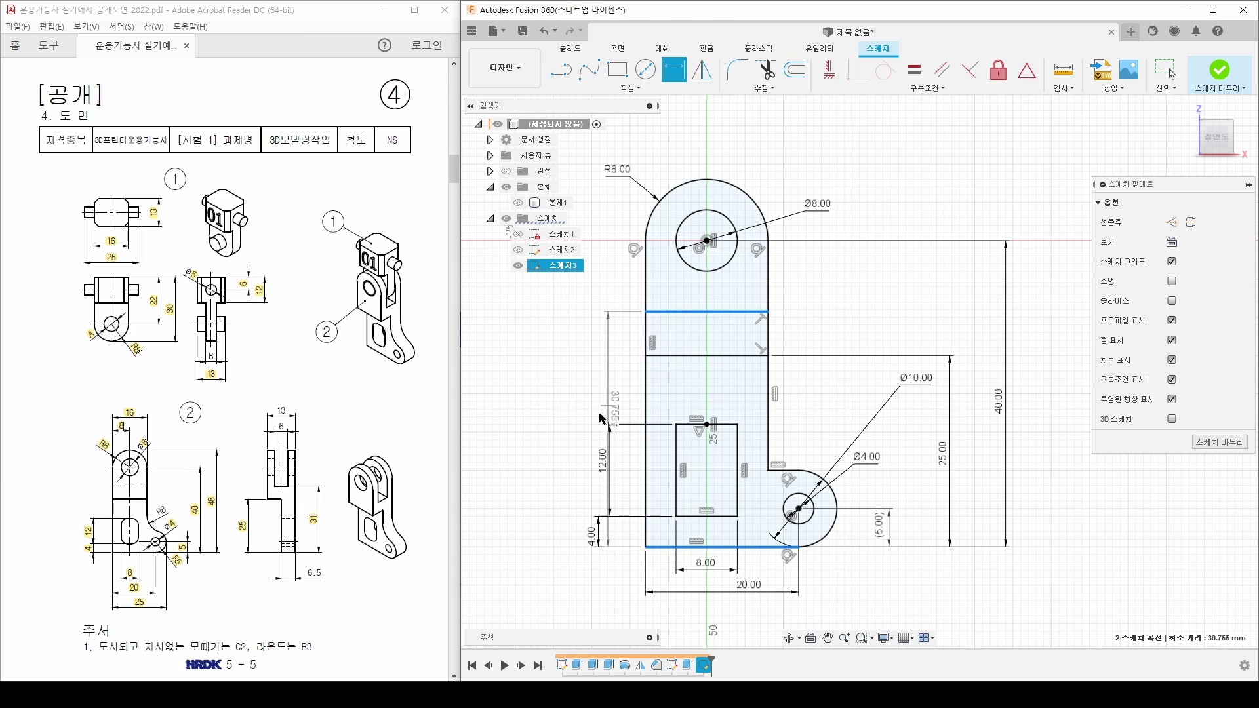
left_click(562, 433)
type("31")
key("Return")
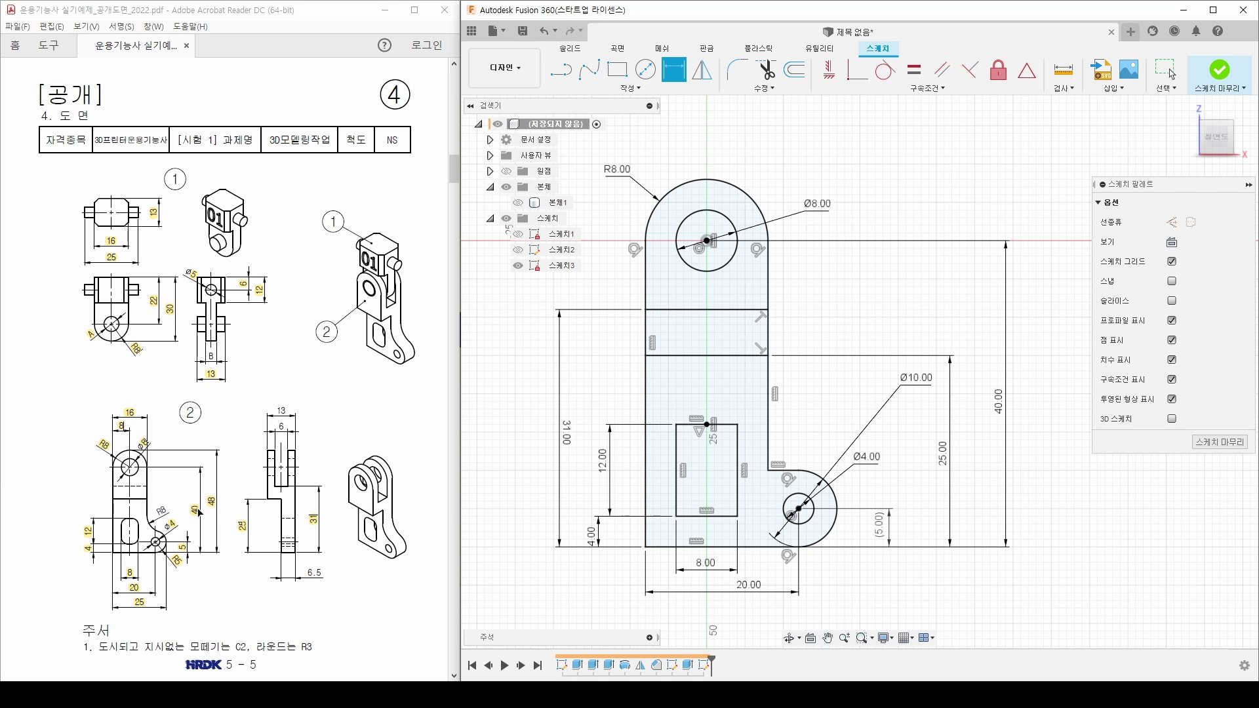
left_click(1219, 74)
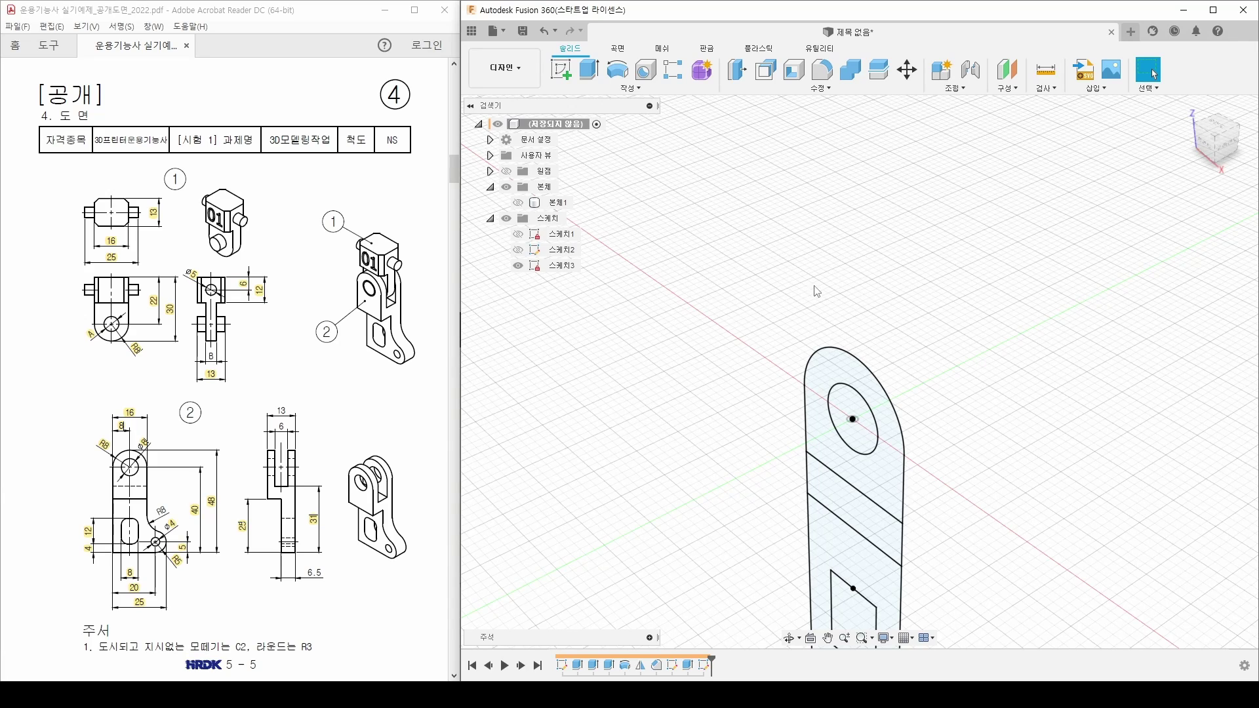
Step: Extrude the two upper profiles around the hole symmetrically by a whole length of 13 mm as a new body
scroll(664, 343, "down", 5)
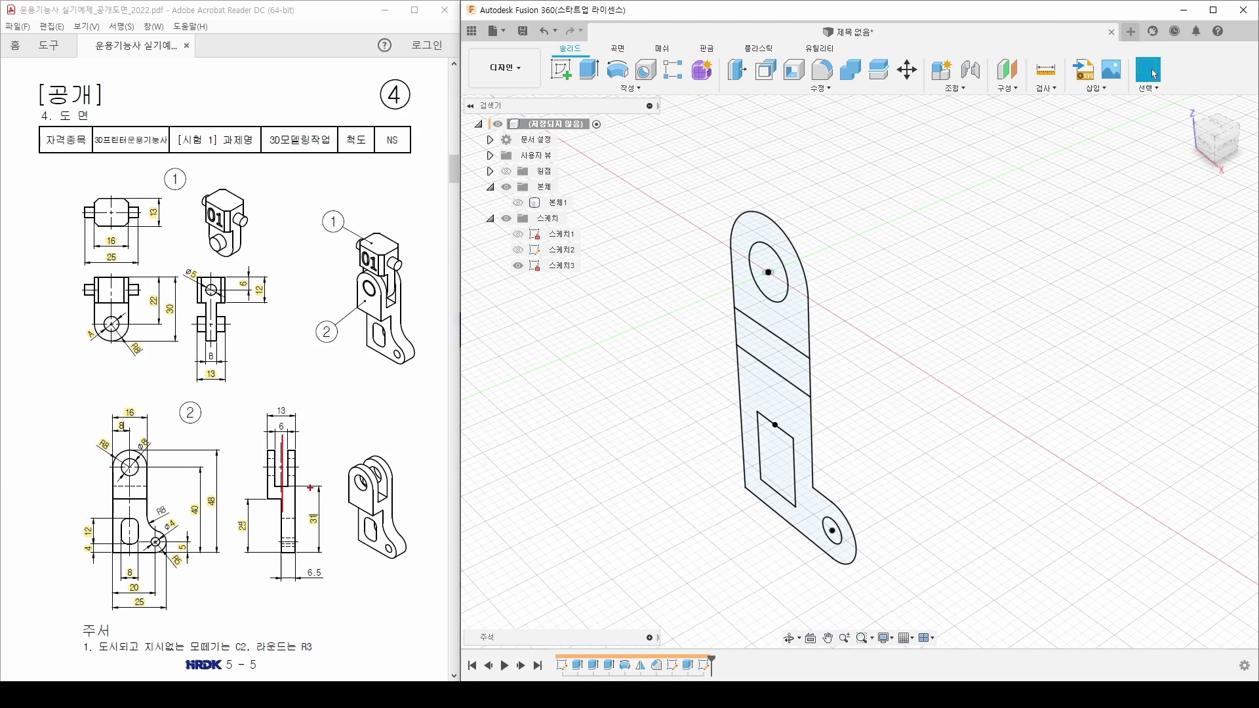
left_click(590, 69)
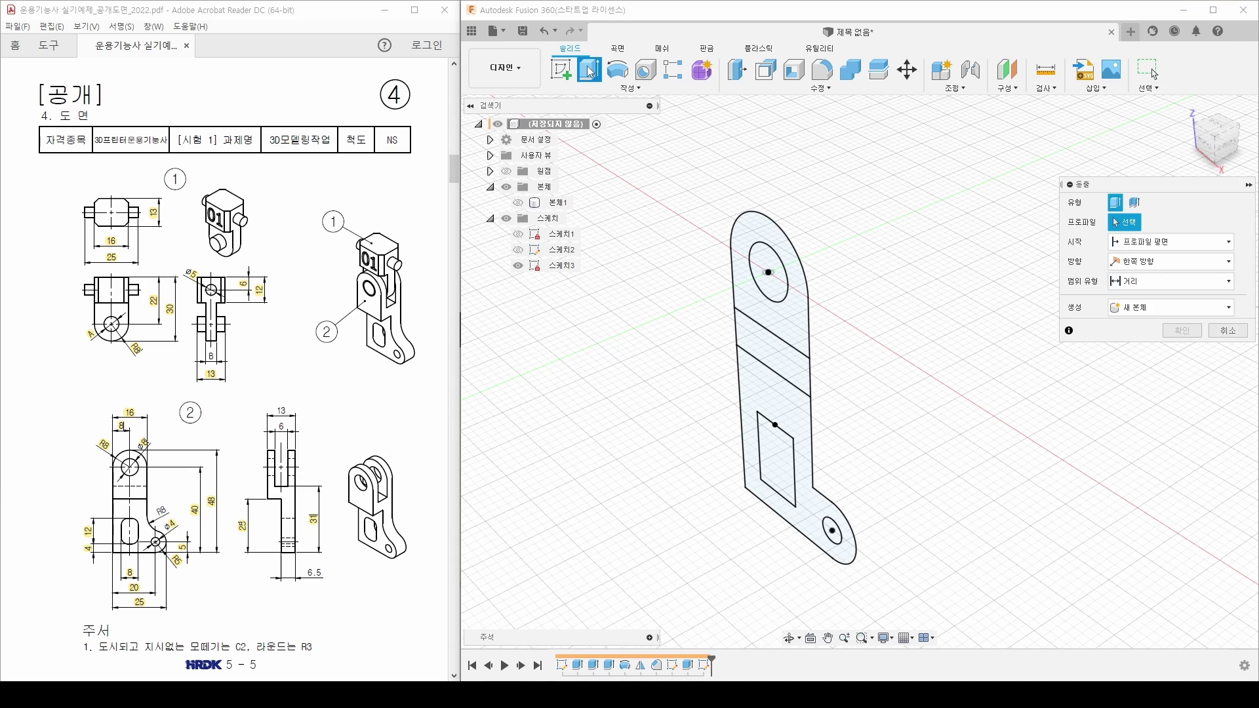
left_click(743, 272)
left_click(754, 341)
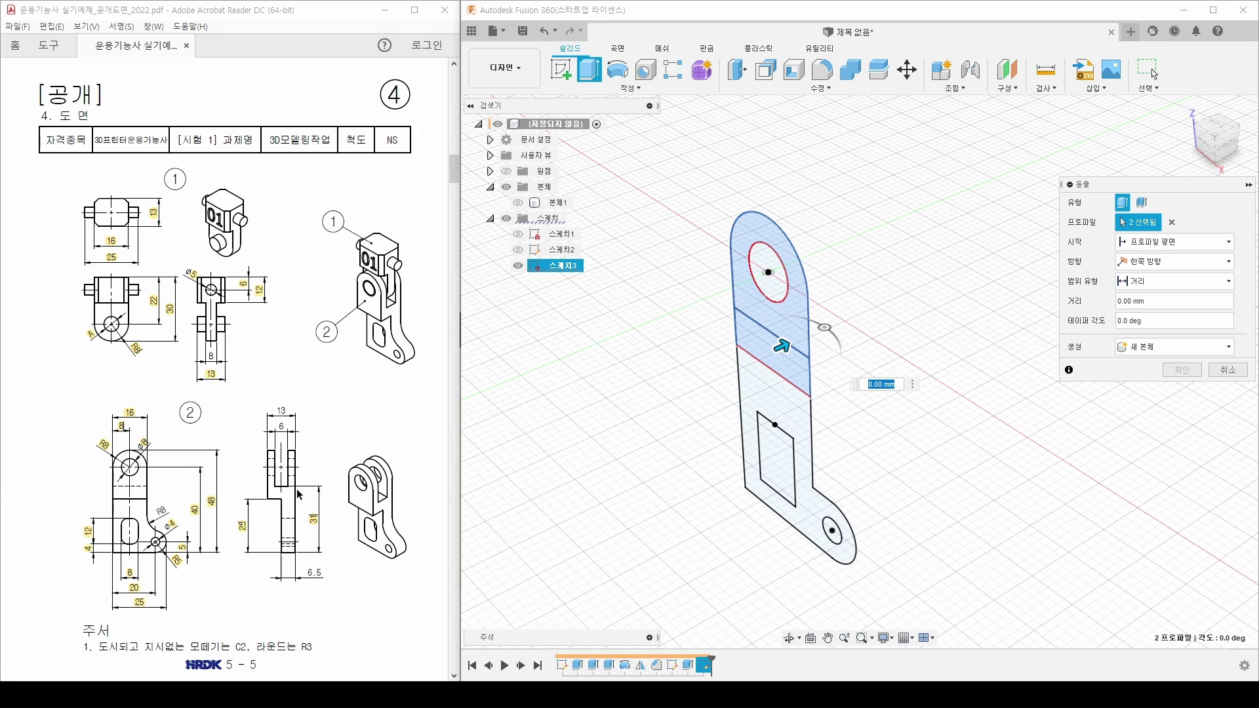
left_click(1170, 260)
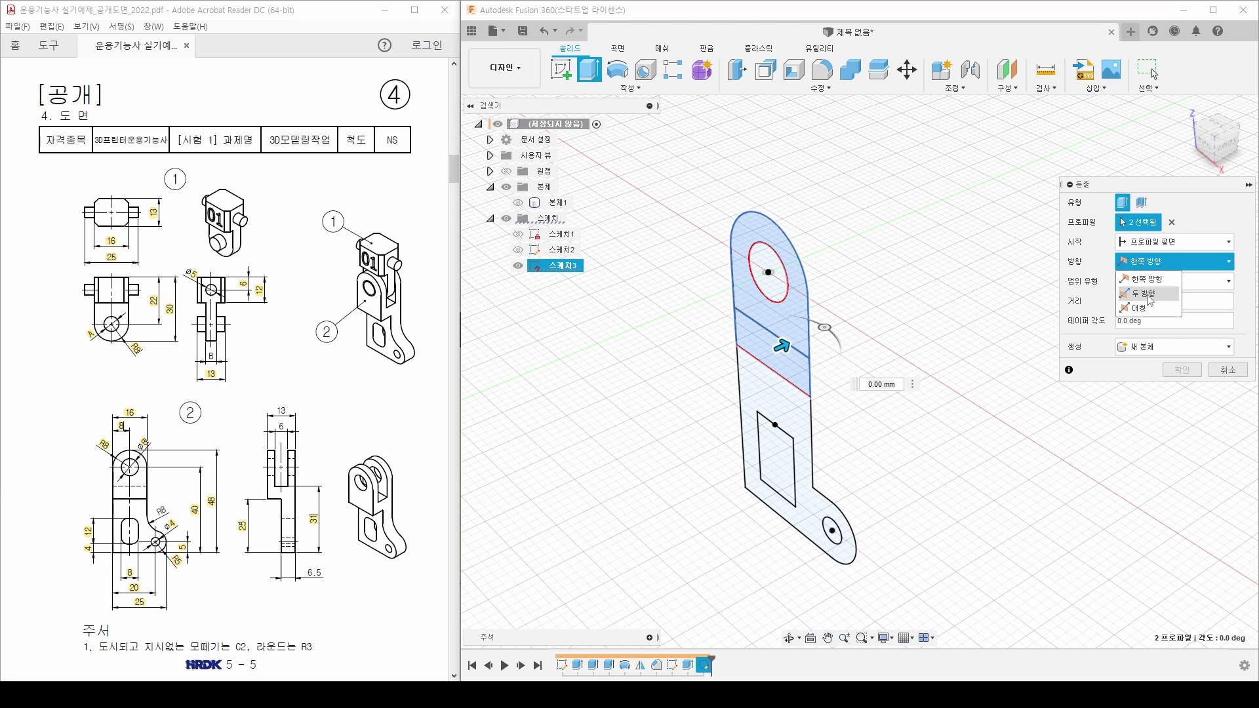
left_click(1144, 308)
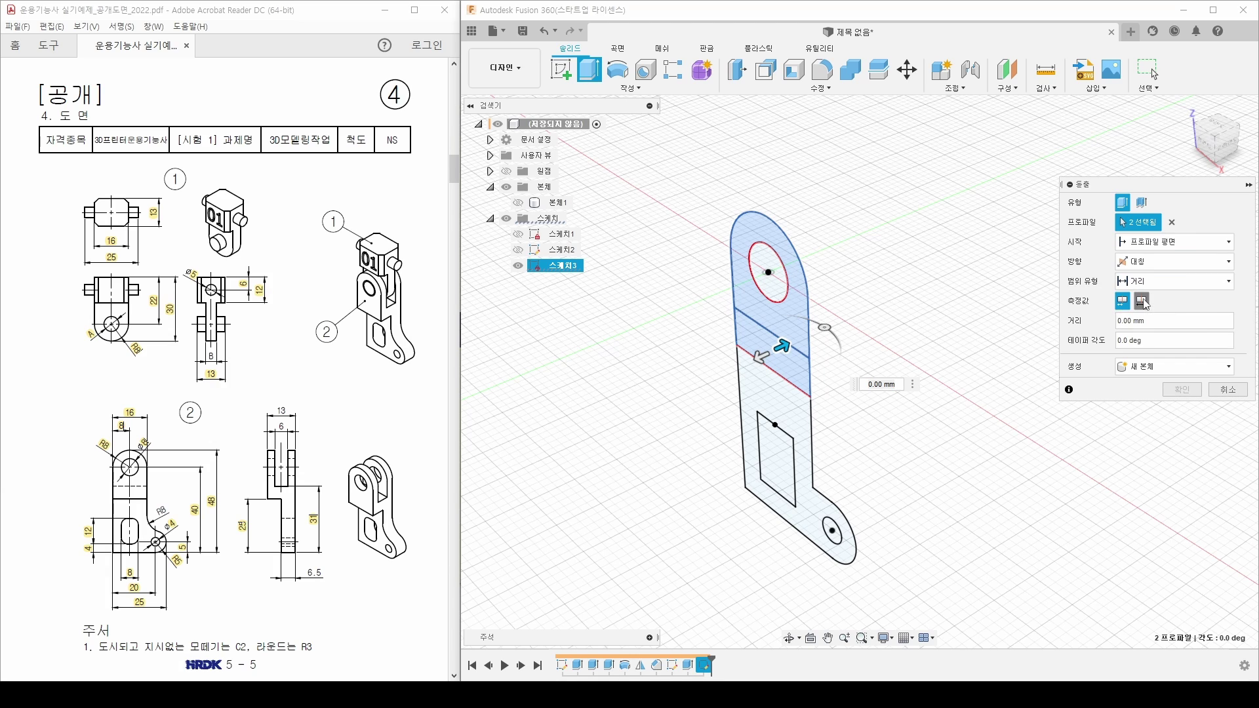
left_click(1143, 302)
left_click_drag(1156, 319, 1018, 329)
type("13")
key("Return")
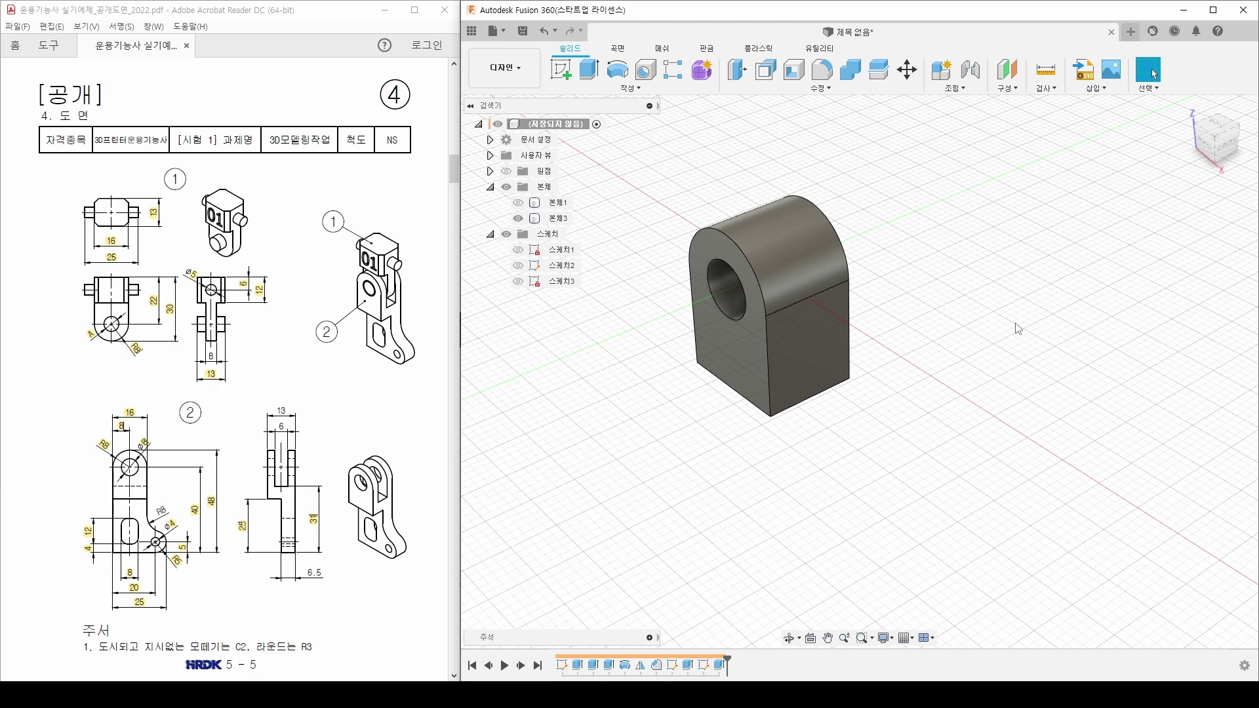
Step: Show part 2's profile sketch again and highlight the 13 and 6 width dimensions of the side view in the PDF
left_click(518, 281)
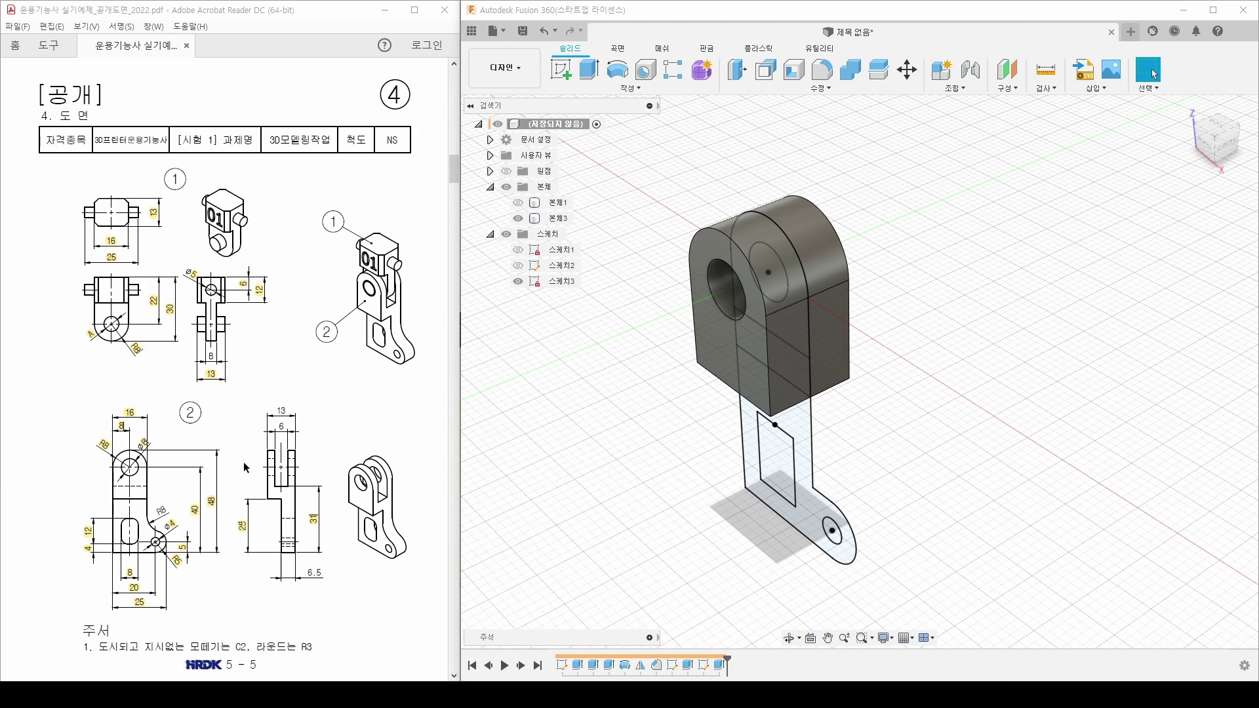
double_click(283, 411)
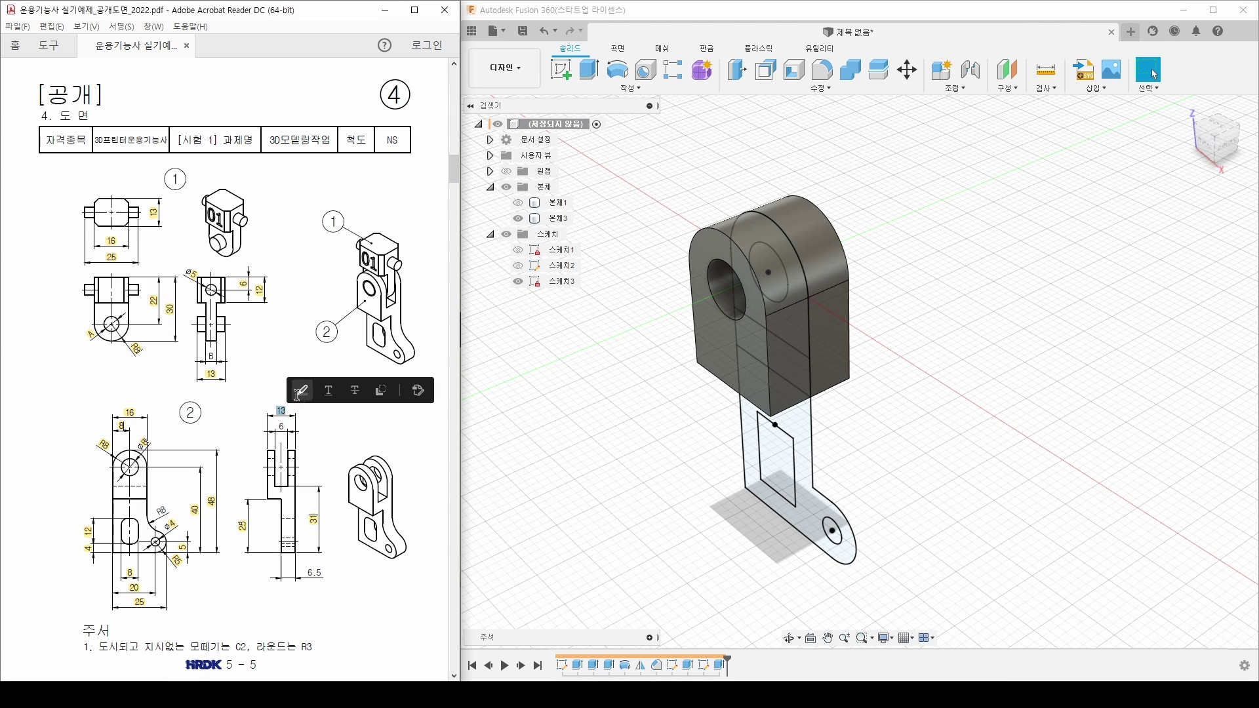
left_click(301, 392)
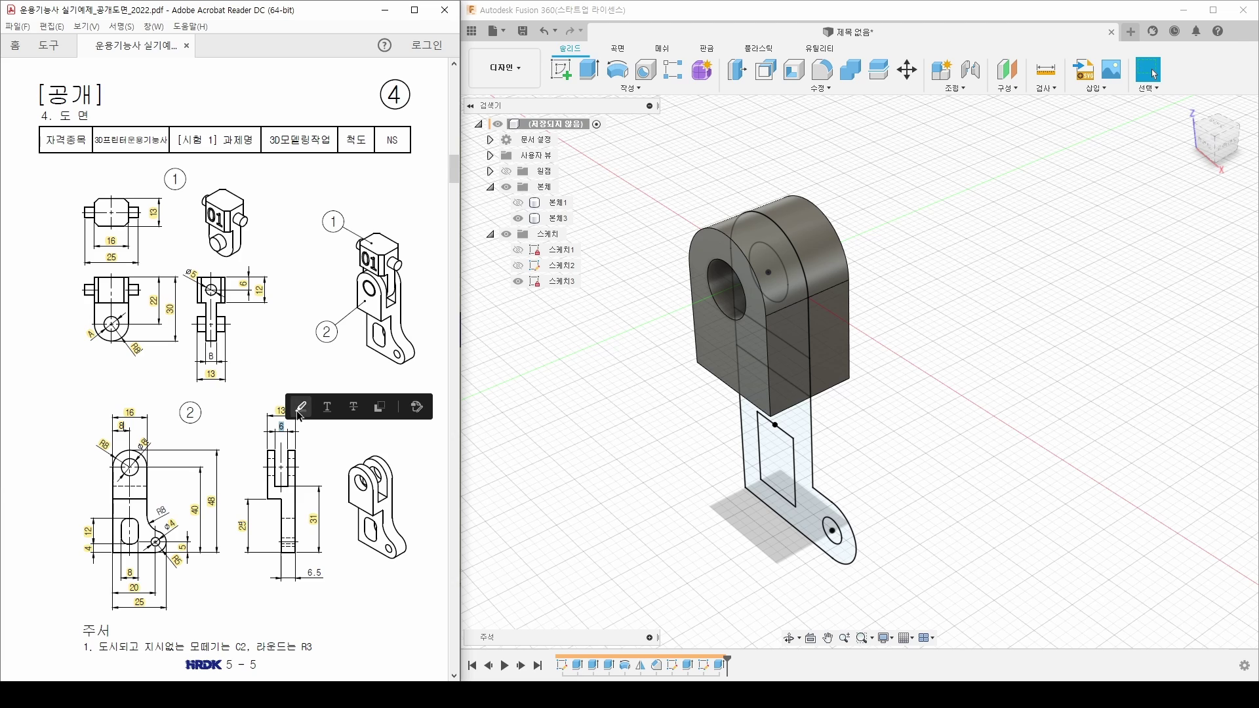
left_click(301, 406)
Step: Cut the fork gap by extruding the topmost profile symmetrically with a whole length of 6 mm
left_click(660, 100)
key("e")
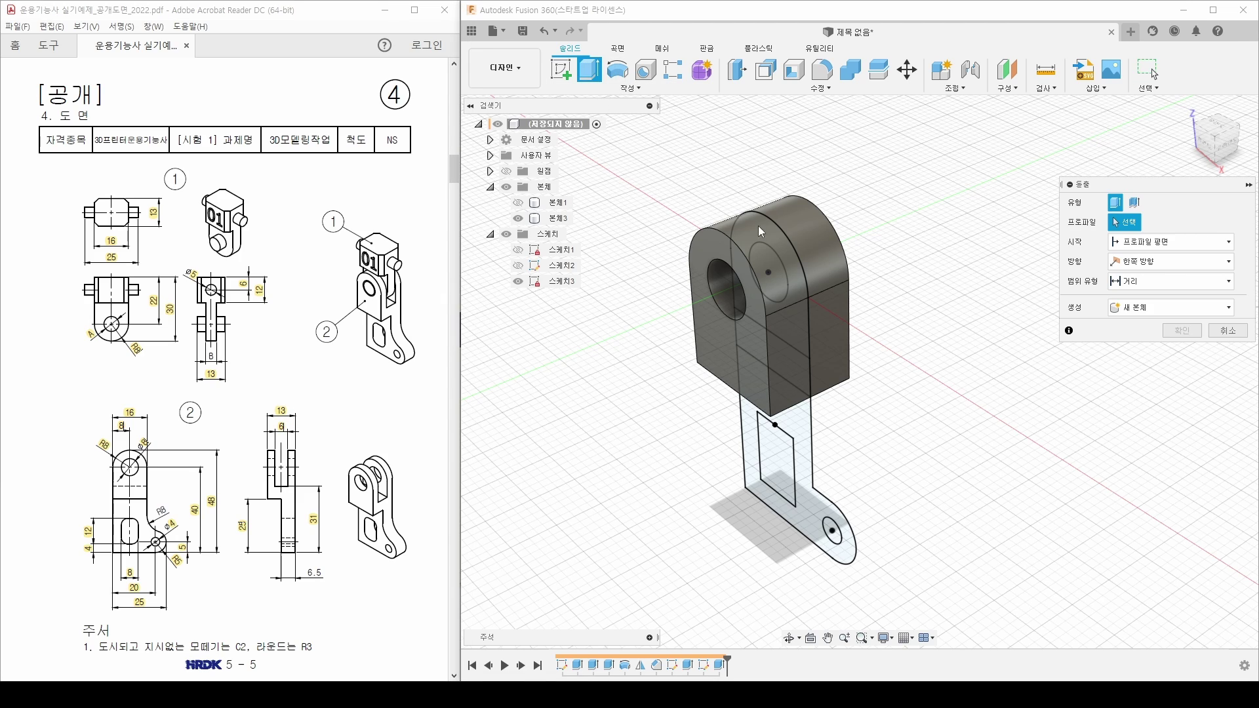
left_click(785, 247)
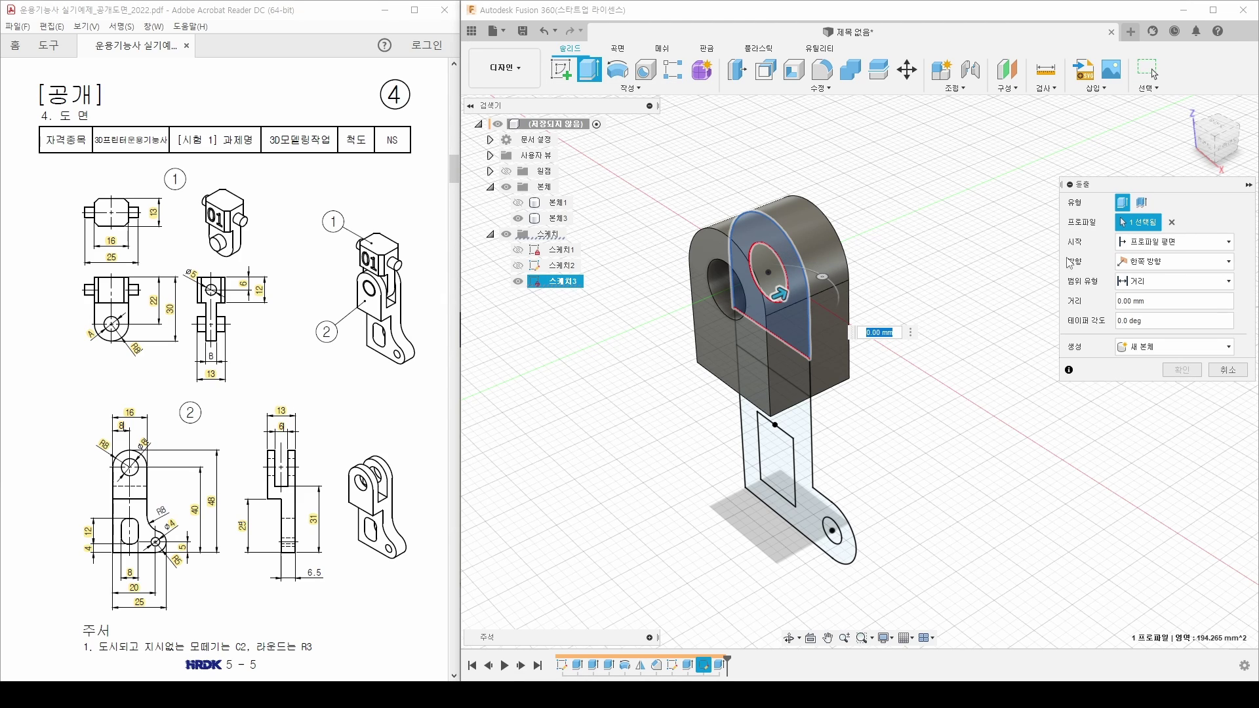
left_click(1161, 262)
left_click(1141, 309)
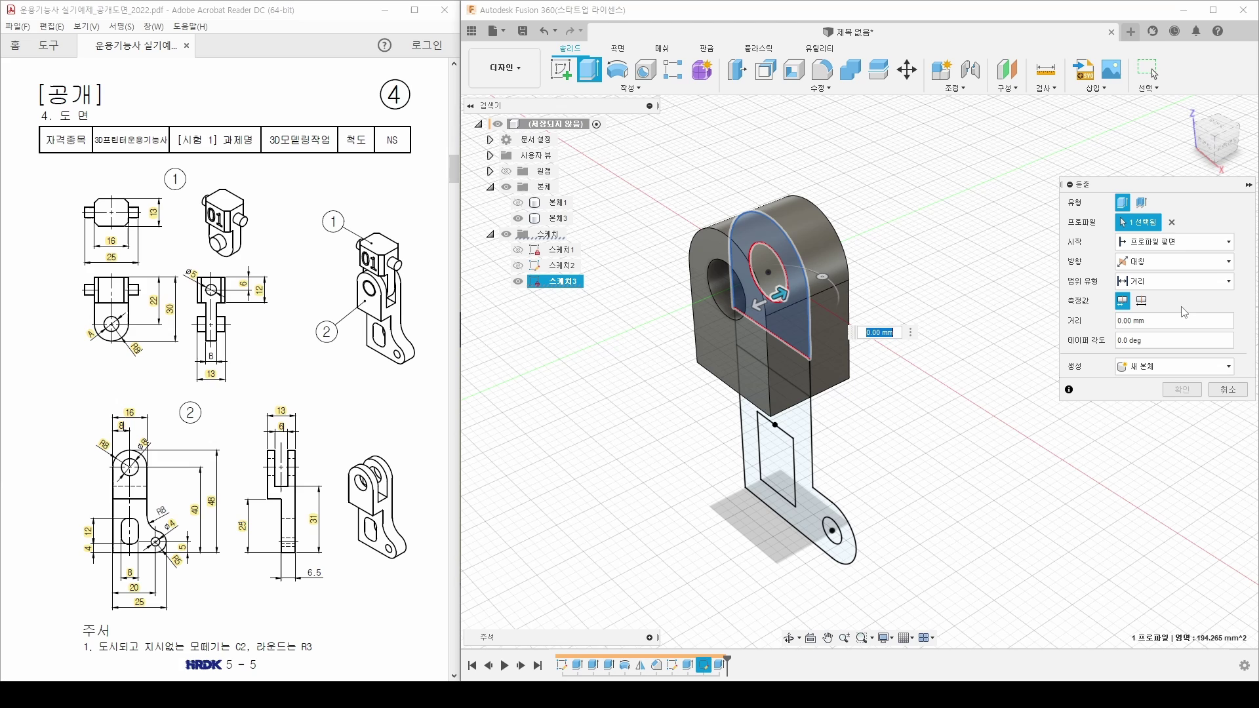
left_click(1141, 301)
type("6")
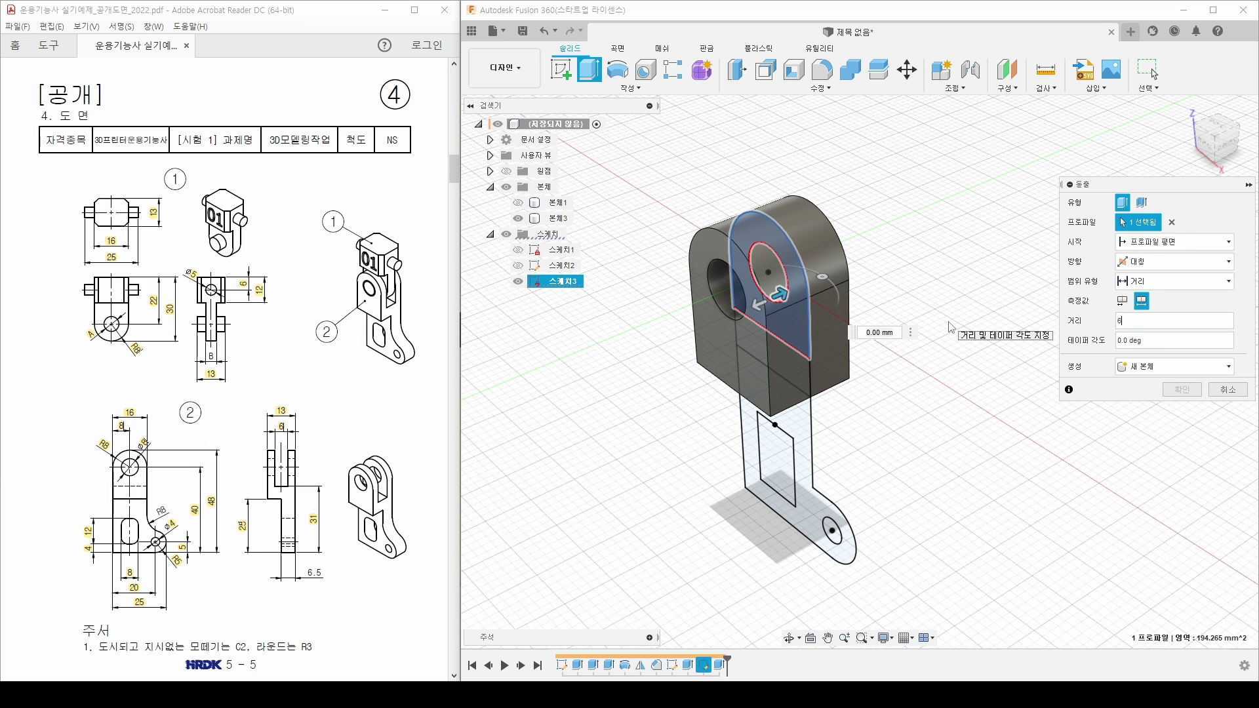
left_click(1183, 410)
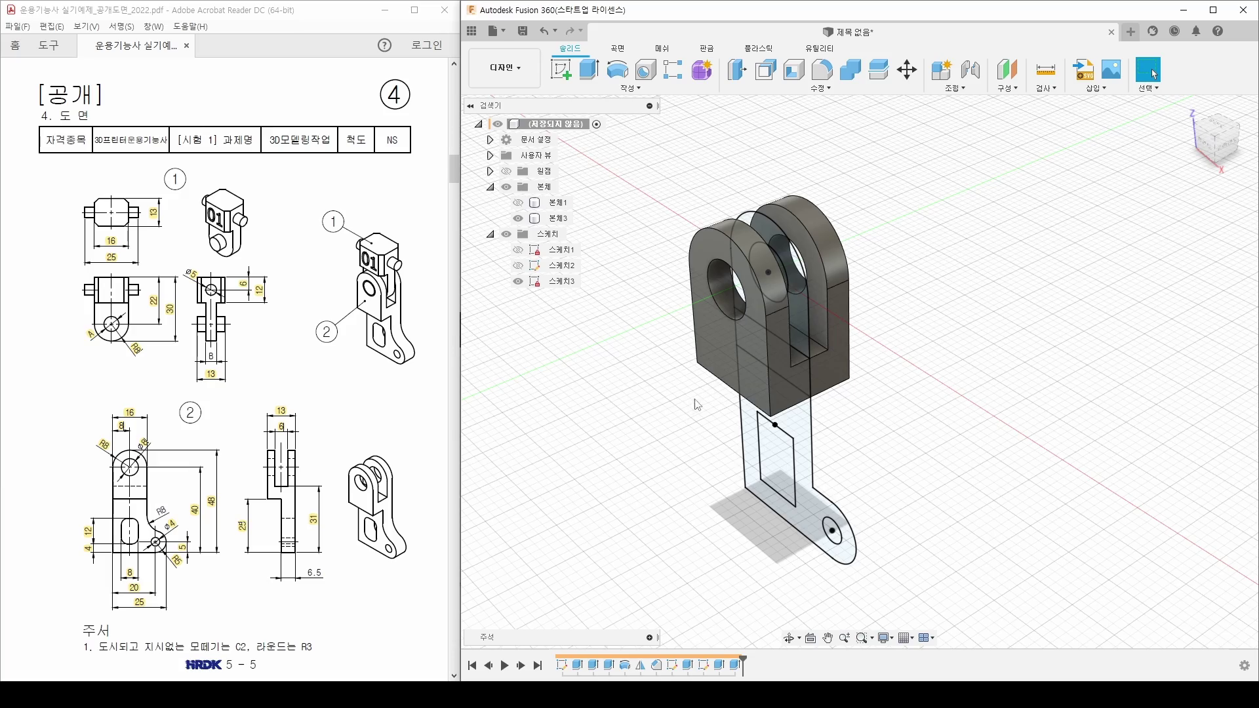
Step: Highlight the lower leg's 6.5 thickness dimension in the PDF side view
mouse_move(697, 405)
middle_mouse_down("shift")
mouse_move(663, 383)
mouse_move(703, 408)
mouse_move(679, 400)
middle_mouse_up("shift")
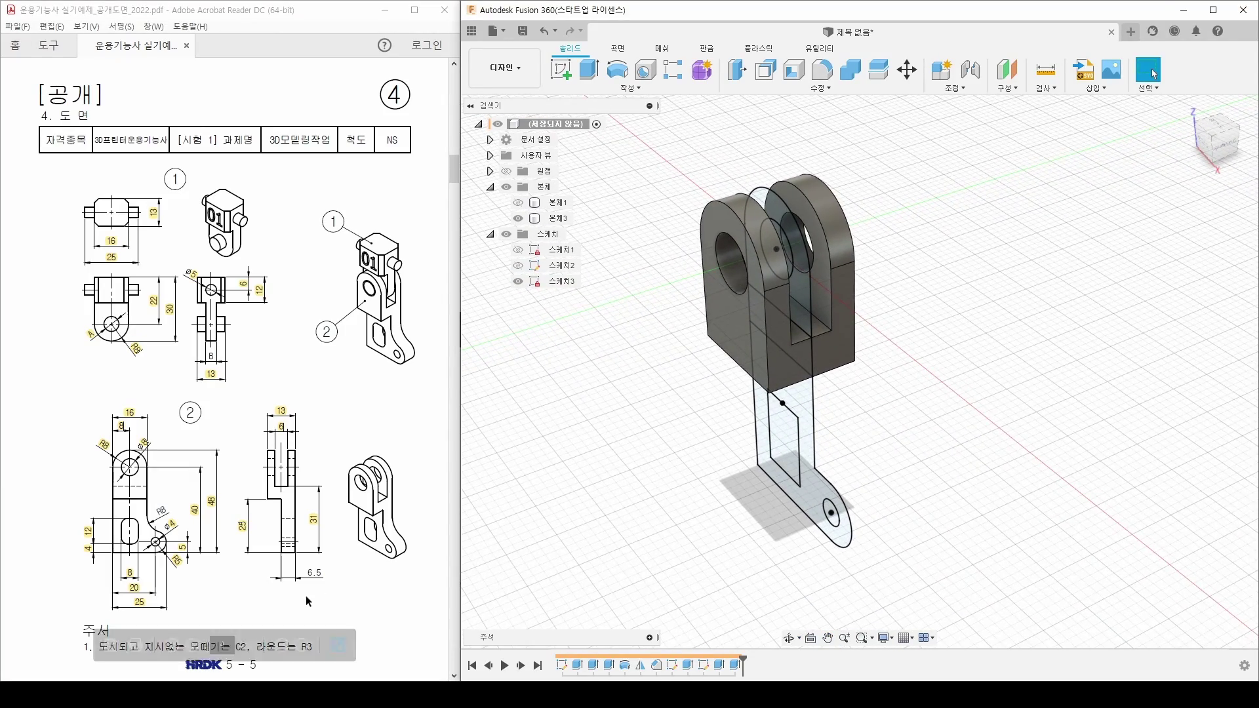
left_click_drag(307, 573, 324, 570)
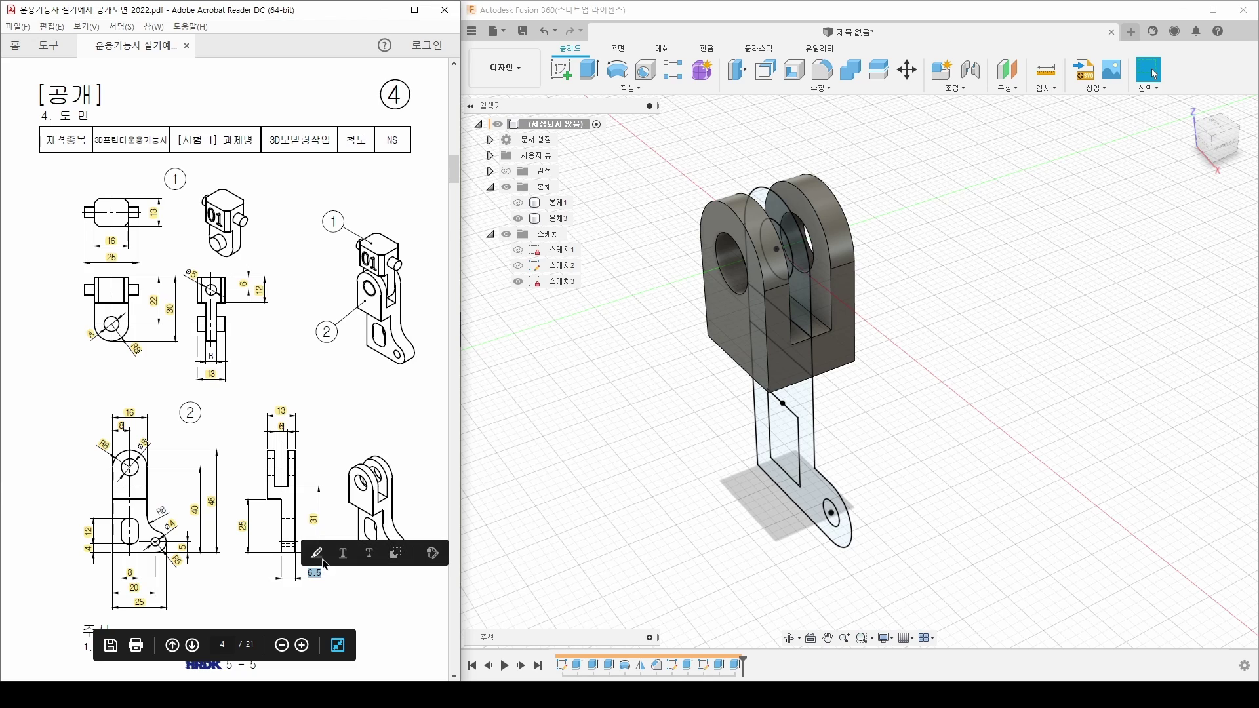
left_click(316, 554)
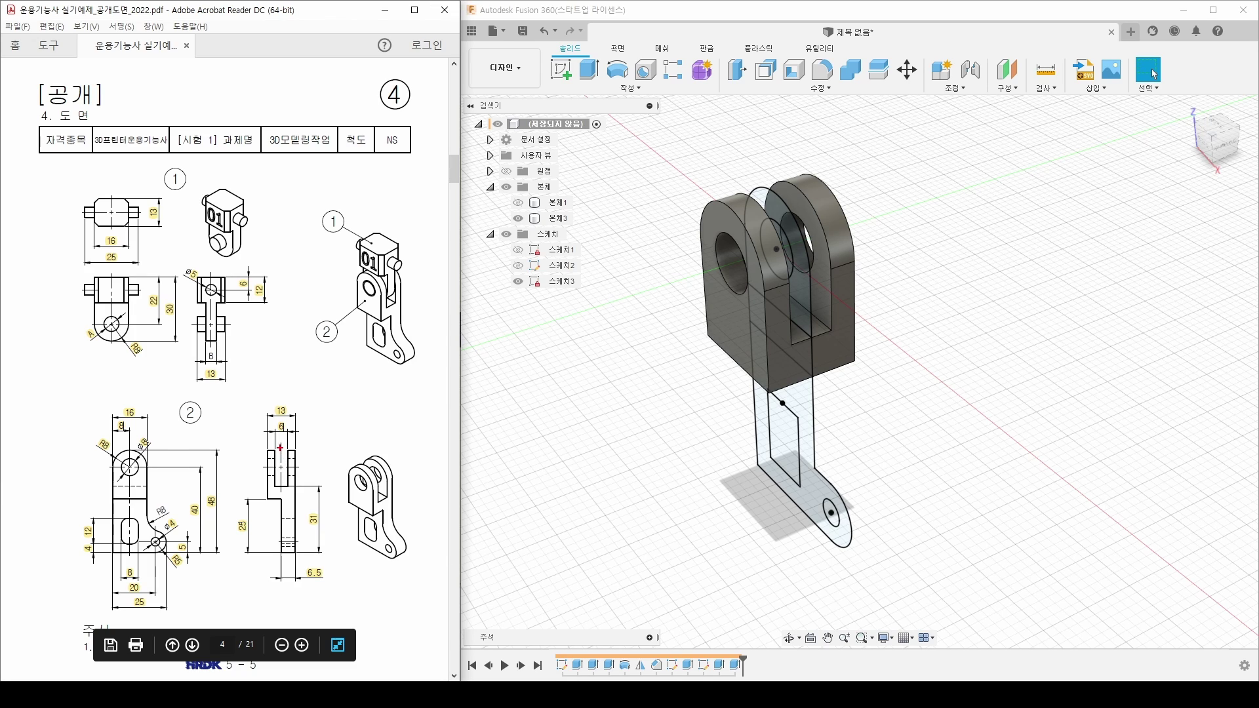
Step: Extrude the lower leg profile 6.5 mm to one side, joined to the fork body, and hide part 2's profile sketch
left_click_drag(284, 477, 280, 581, "shift")
key("Escape")
left_click(510, 509)
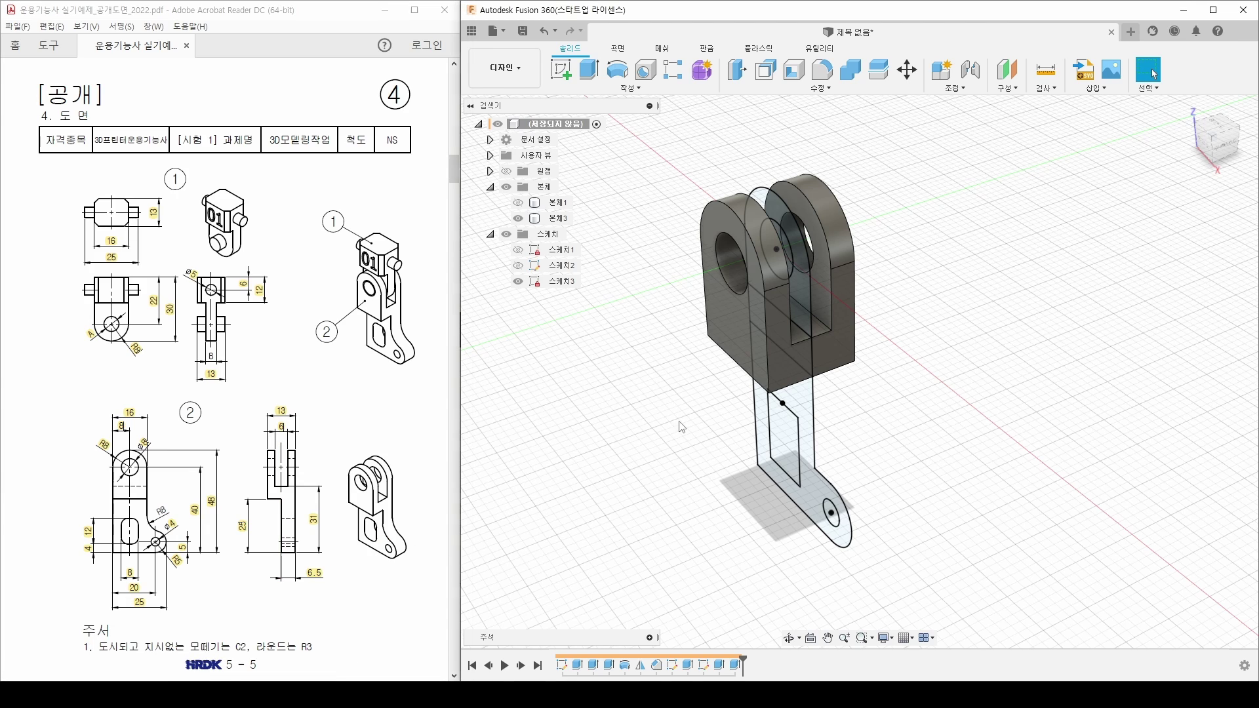
left_click(591, 71)
left_click(806, 407)
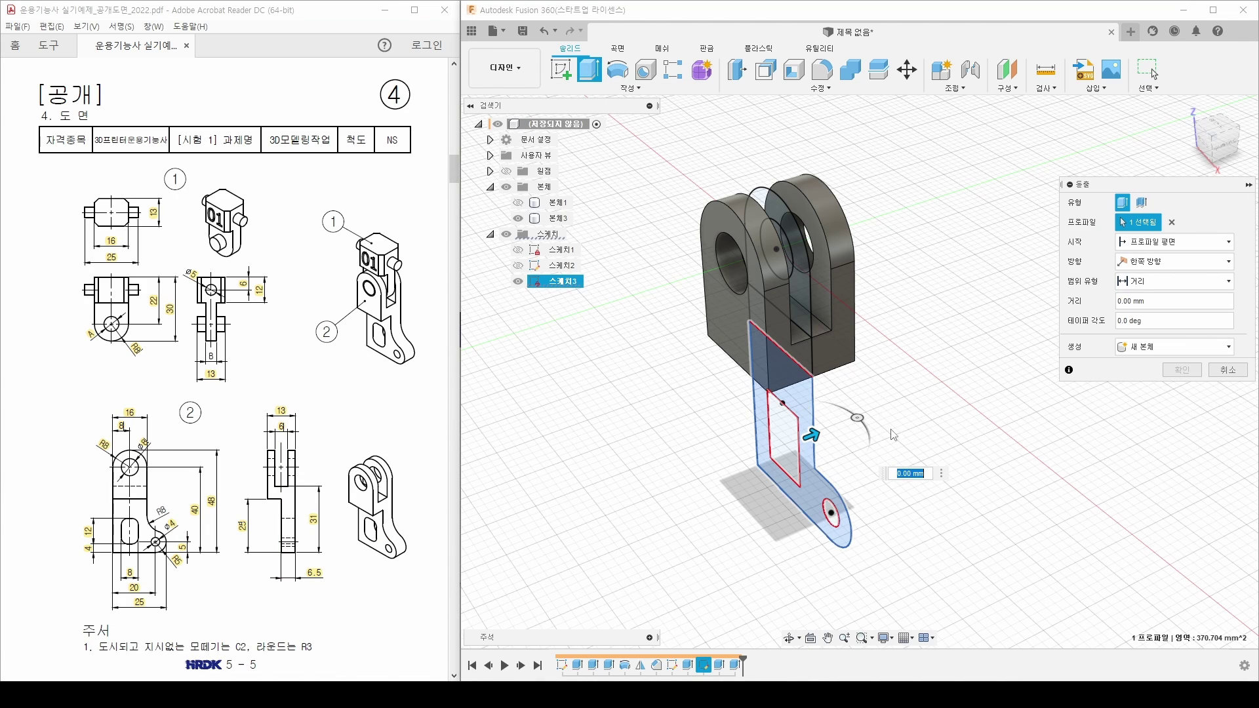
left_click(1120, 303)
type("6.5")
key("Return")
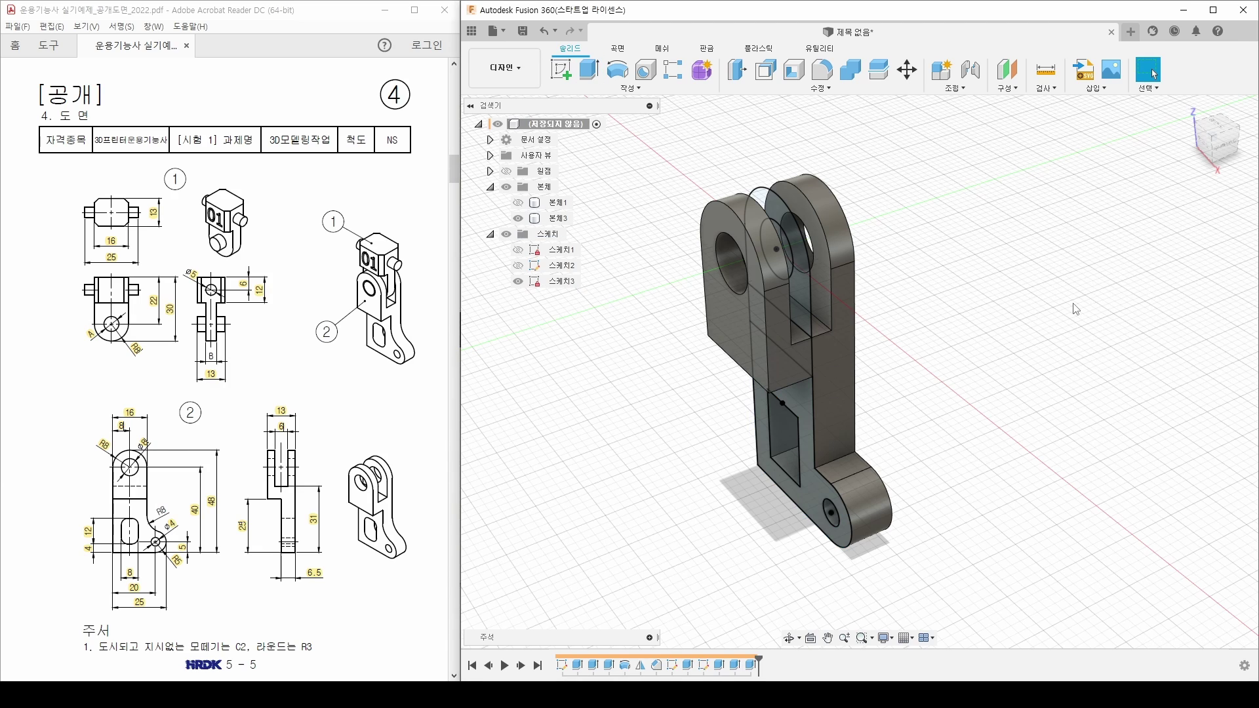
left_click(518, 282)
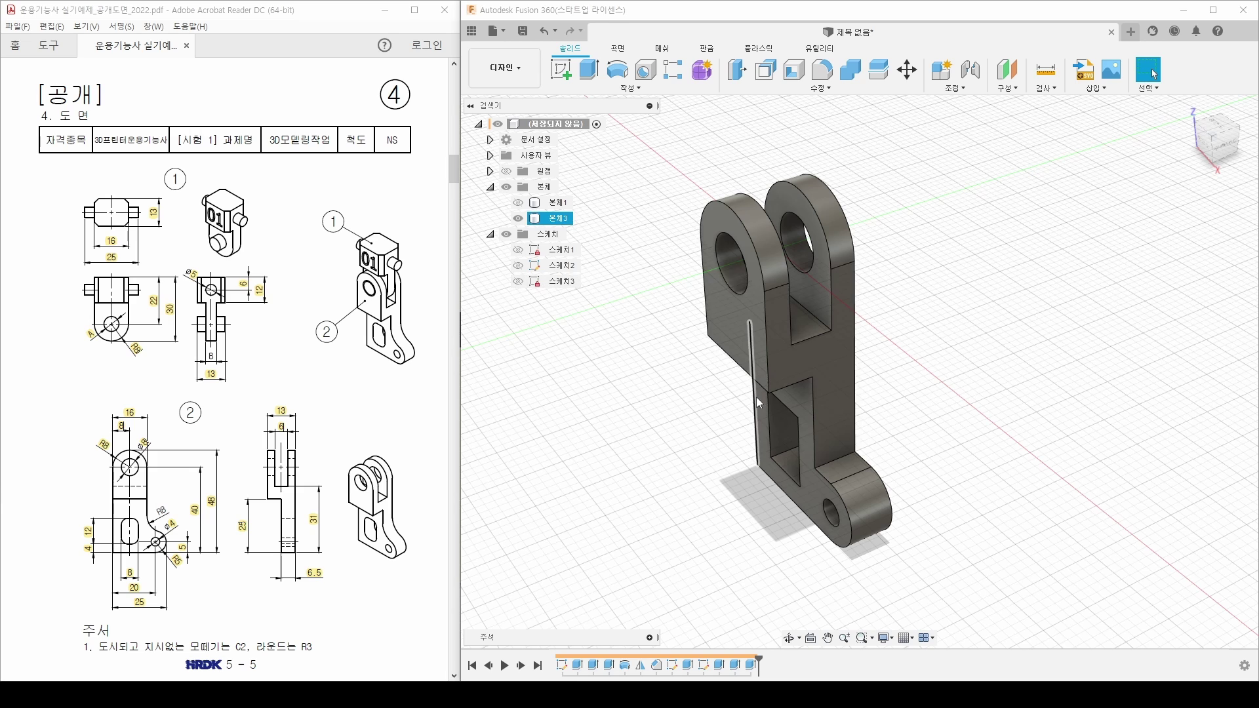
scroll(684, 502, "down", 2)
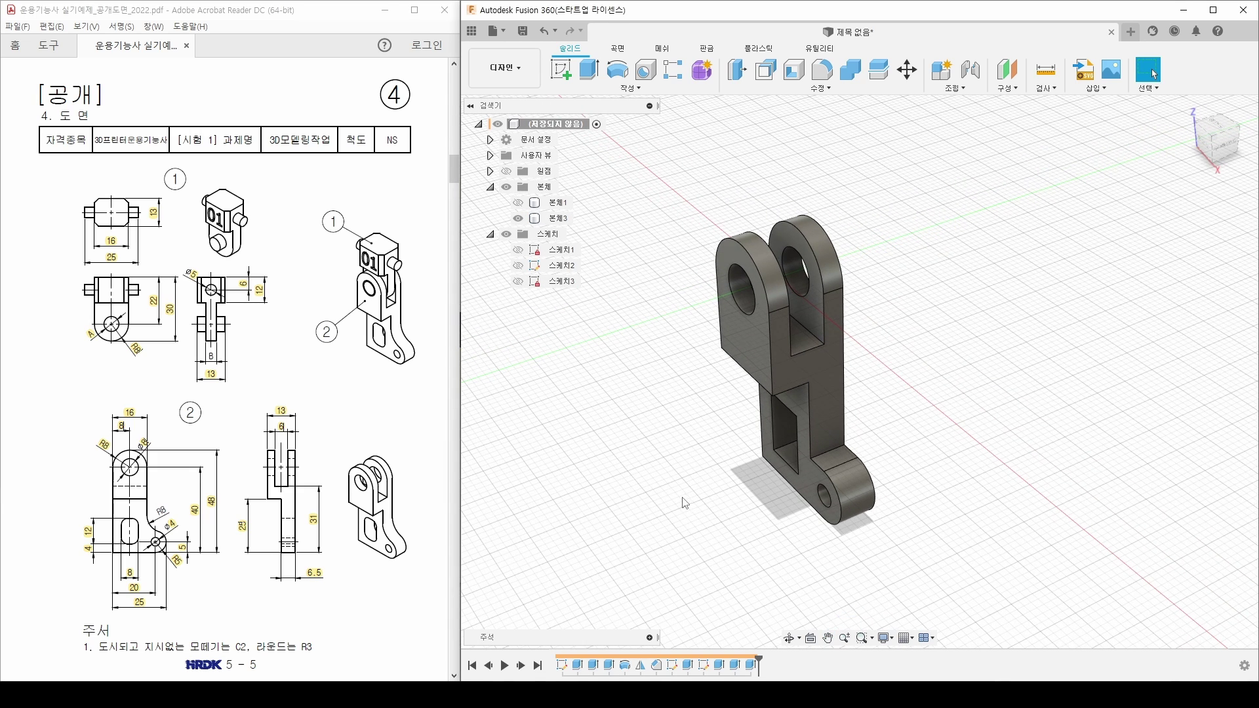
Step: Highlight the R8 dimension beside the leg in the PDF and fillet the inner edge between leg and side lug to 8 mm
left_click_drag(166, 503, 170, 512)
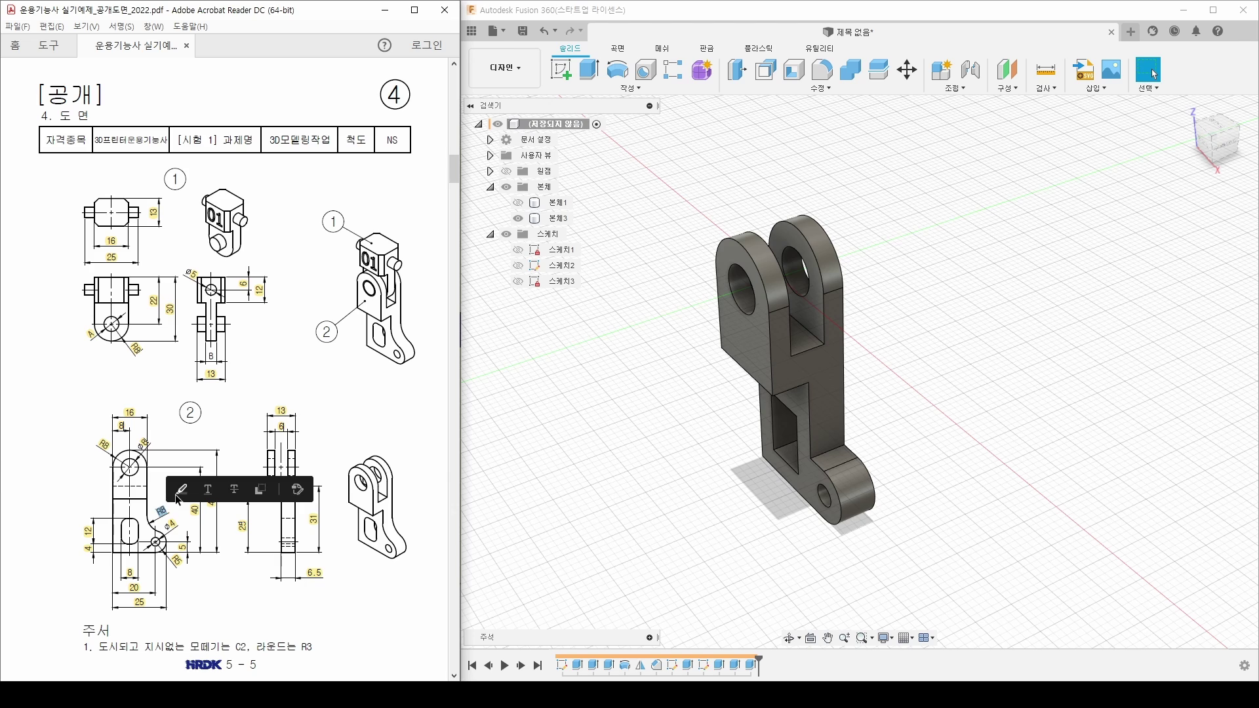
left_click(178, 492)
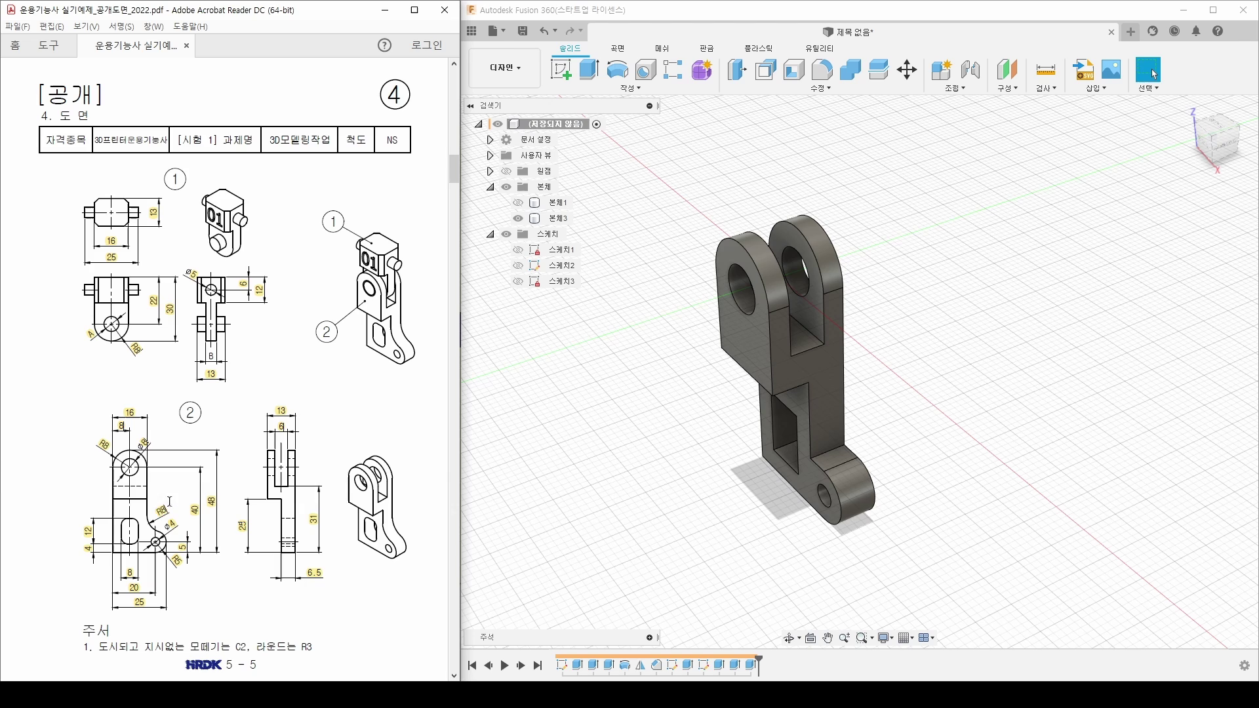
left_click(794, 88)
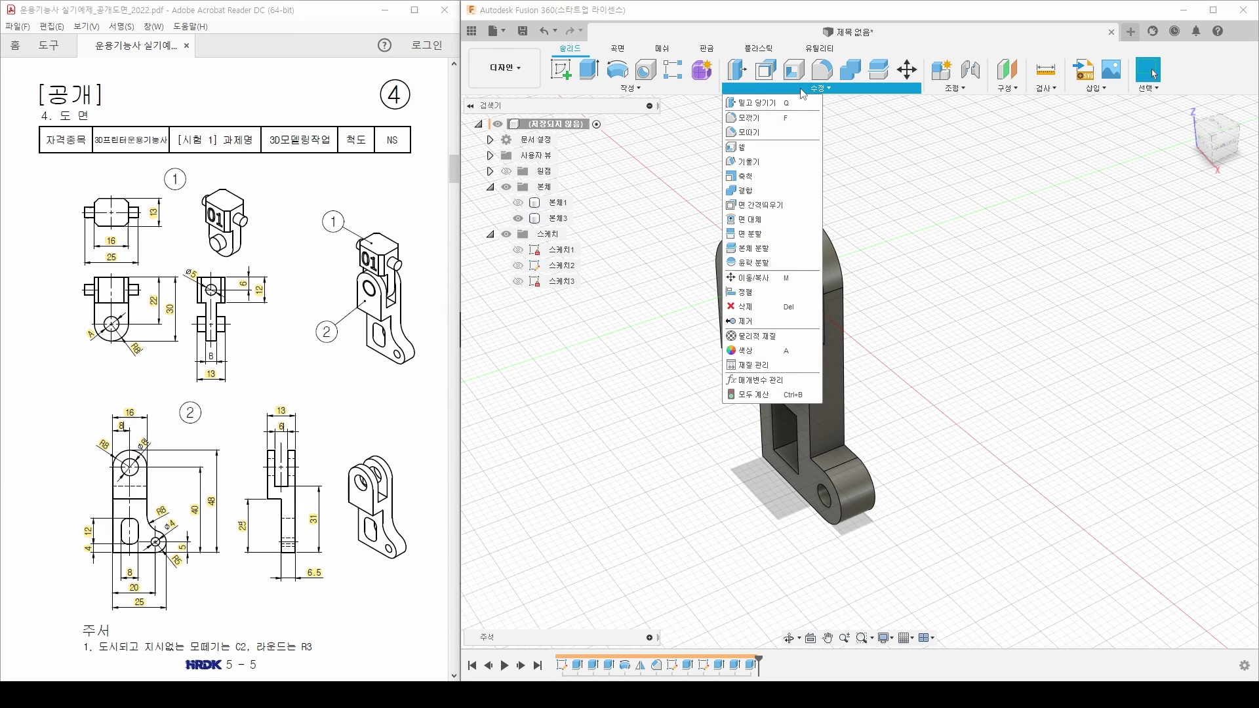
left_click(776, 118)
left_click(846, 441)
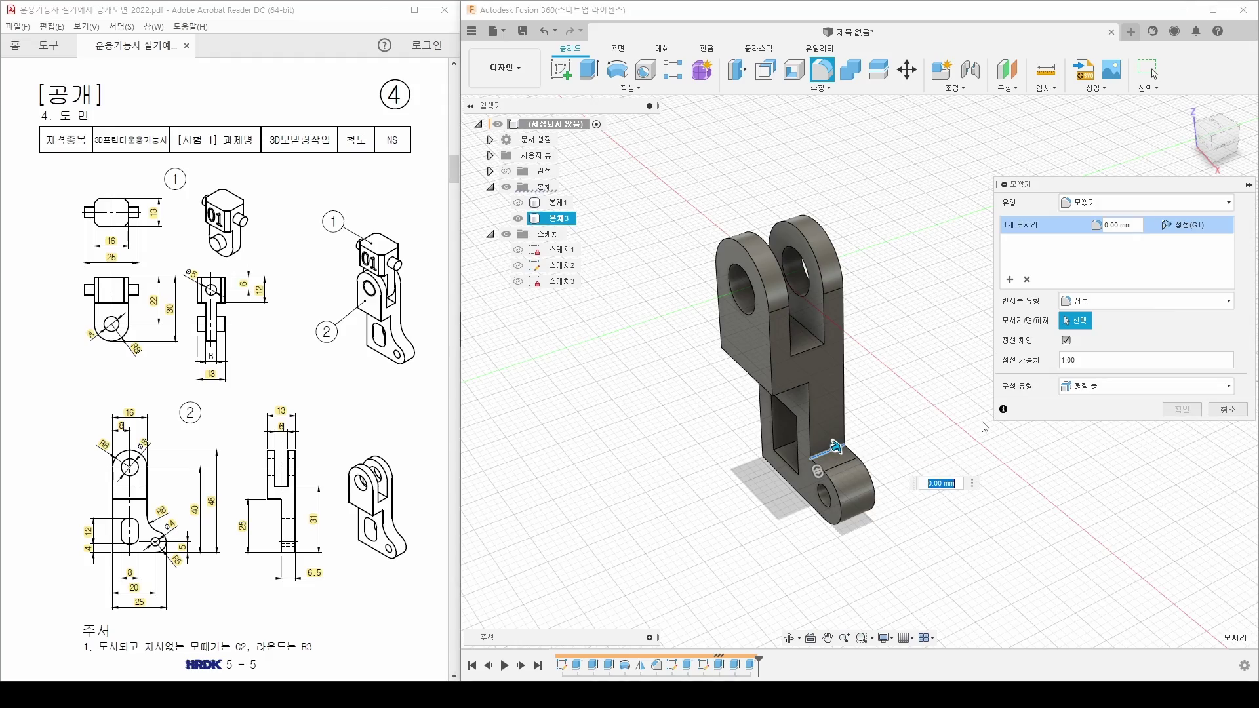
key("Return")
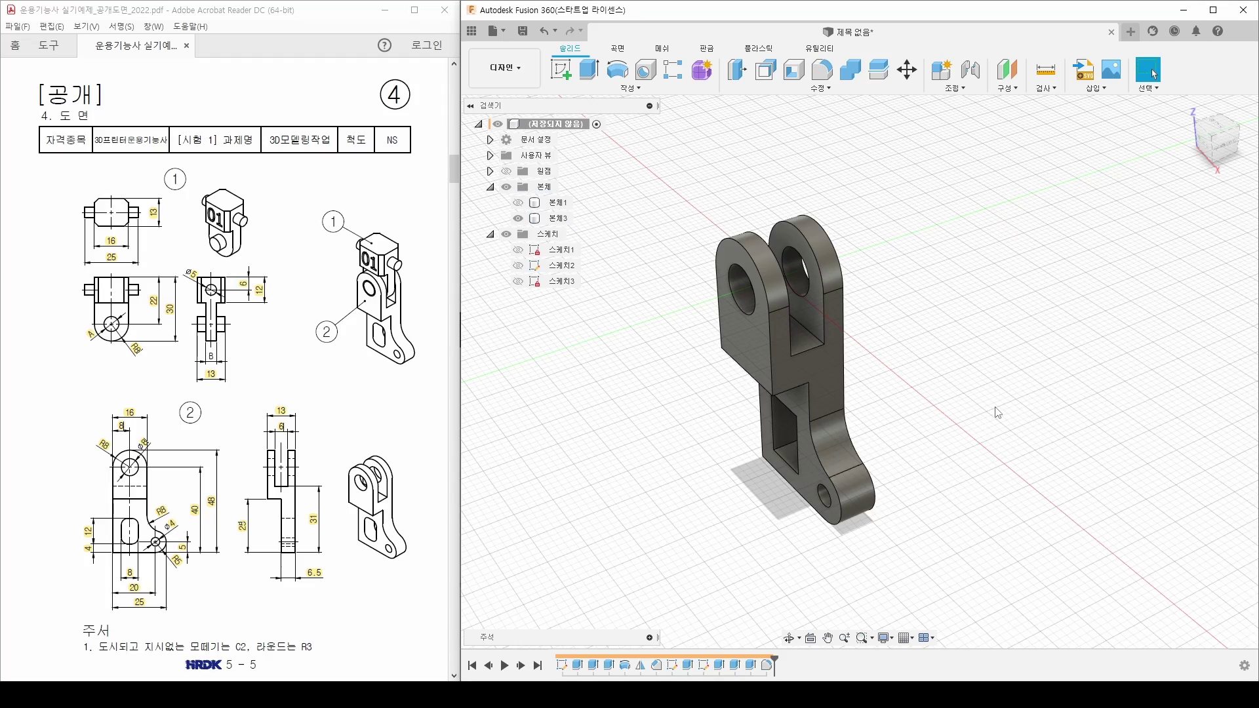
Step: Fillet the four inner corner edges of the leg's rectangular window with a 3 mm radius
middle_click_drag(703, 482, 738, 456, "shift")
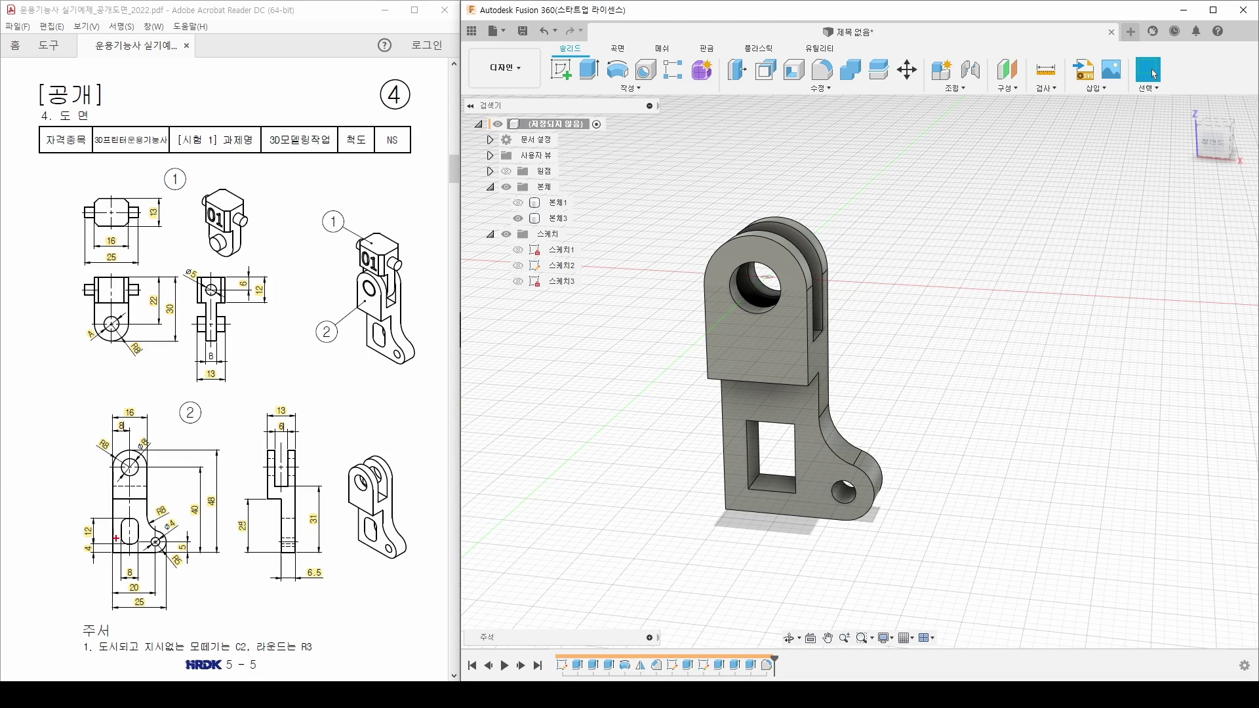
left_click_drag(255, 638, 326, 658)
key("Escape")
key("f")
scroll(752, 488, "up", 3)
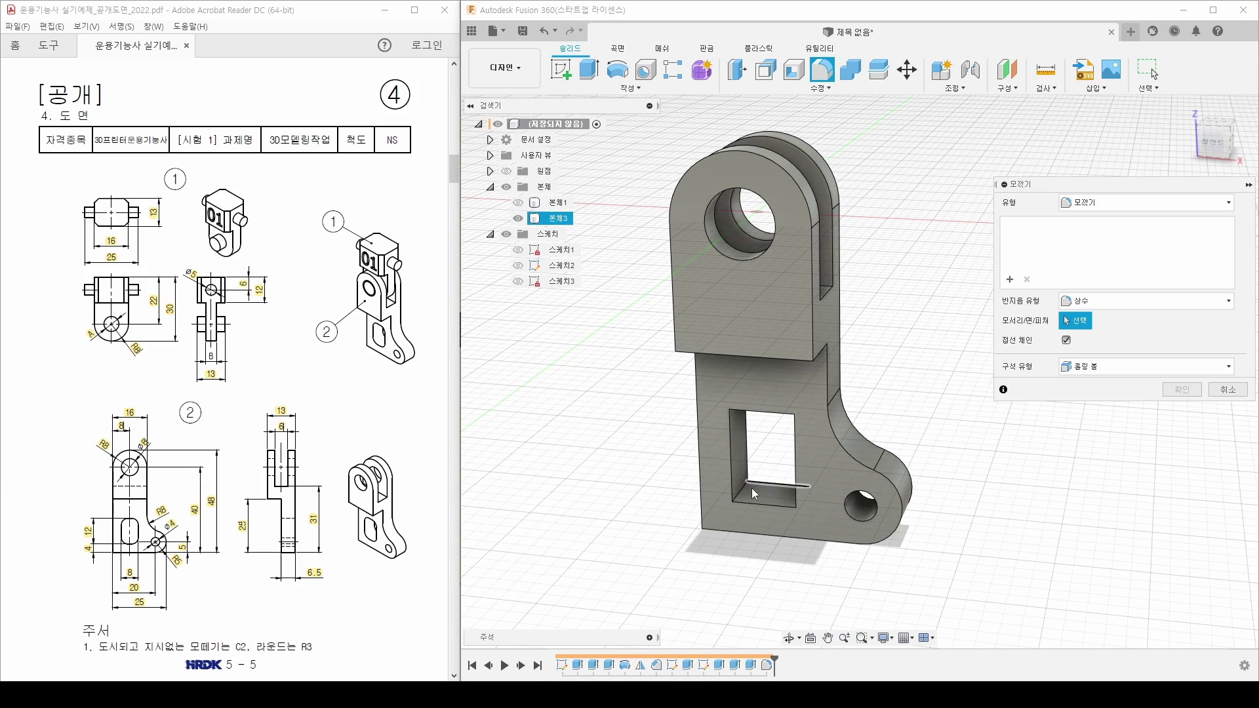
left_click(751, 498)
middle_click_drag(800, 479, 784, 431, "shift")
left_click(787, 507)
left_click(781, 419)
left_click_drag(778, 439, 740, 442, "shift")
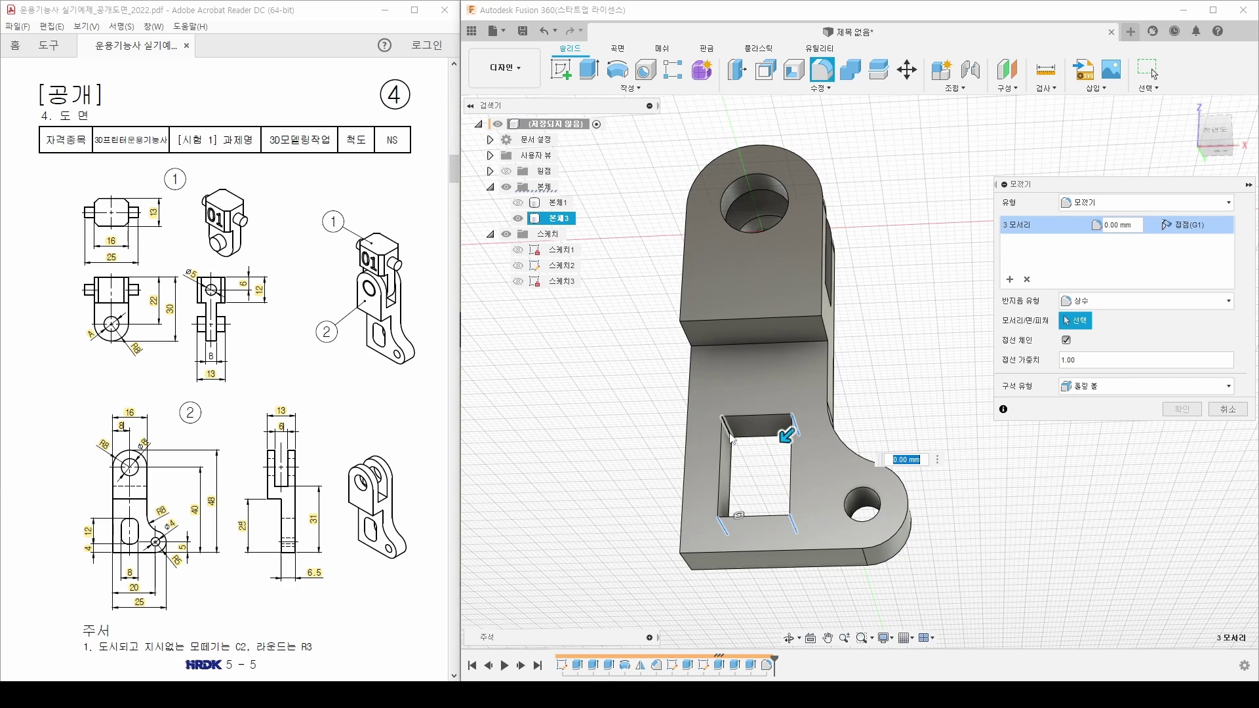
left_click(734, 437)
middle_click_drag(743, 459, 741, 487, "shift")
type("3")
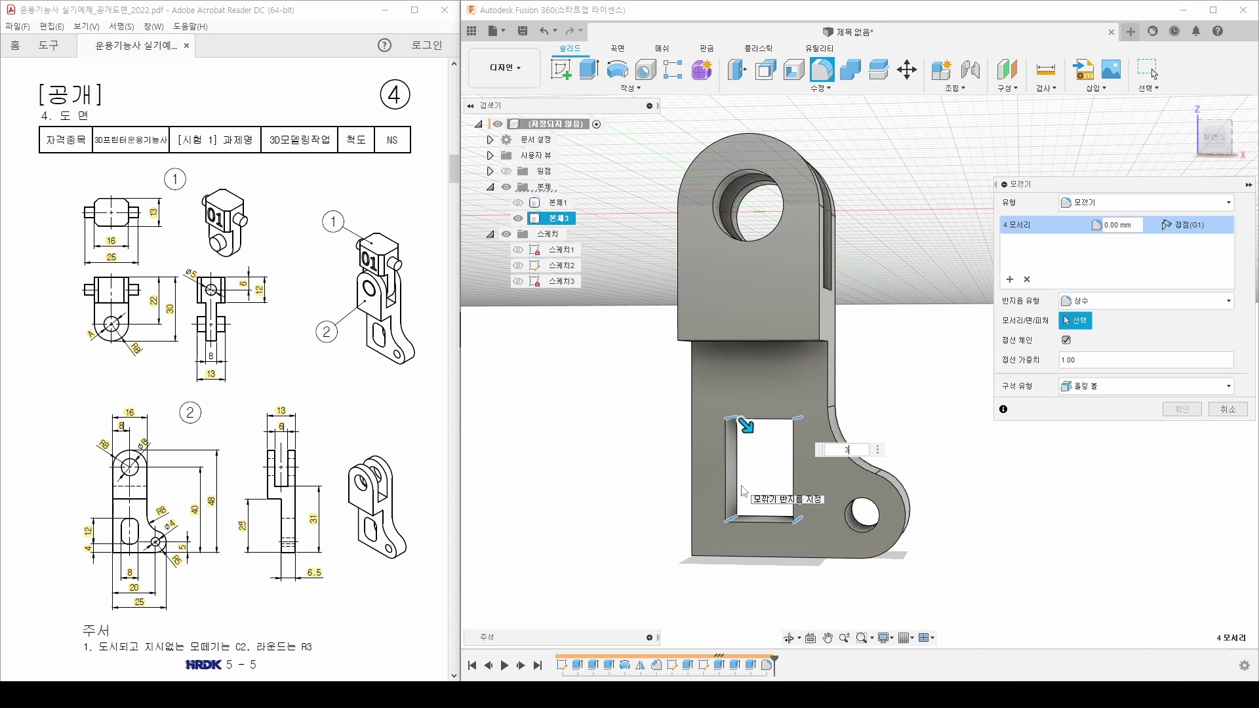
key("Return")
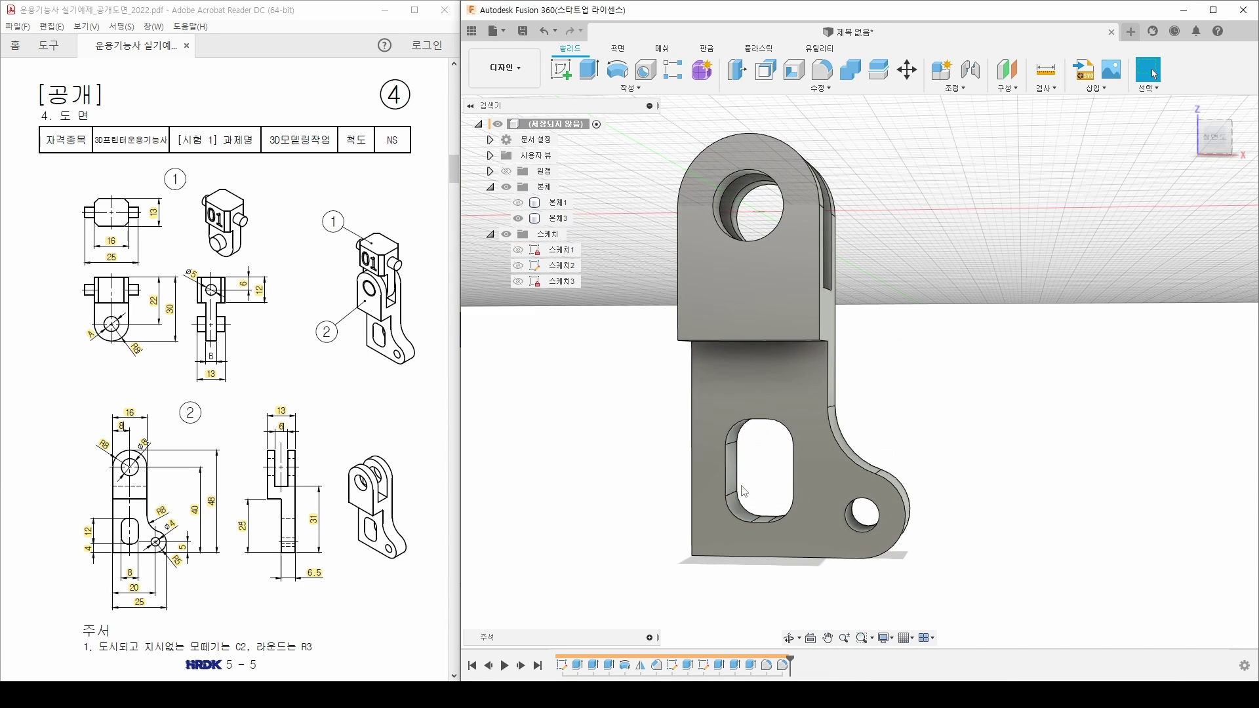
Step: Show part 1's body again together with the finished part 2
middle_click_drag(748, 489, 951, 453, "shift")
left_click(1149, 69)
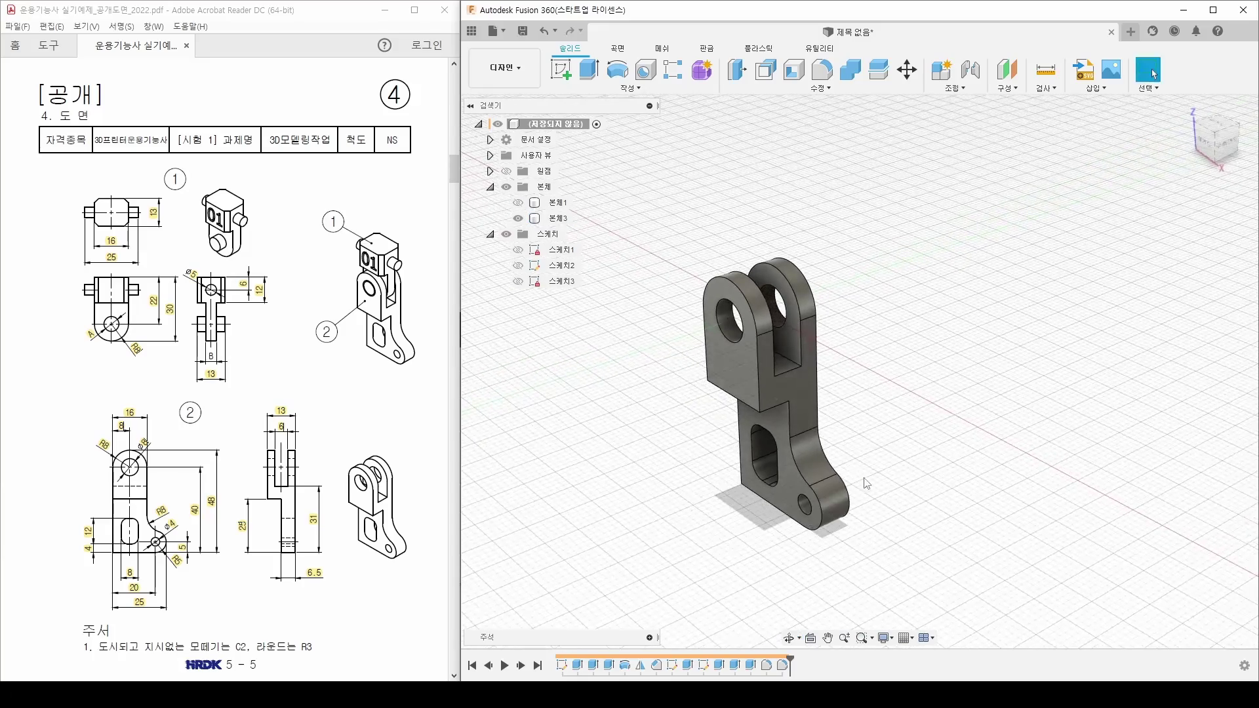
middle_click_drag(879, 493, 882, 532, "shift")
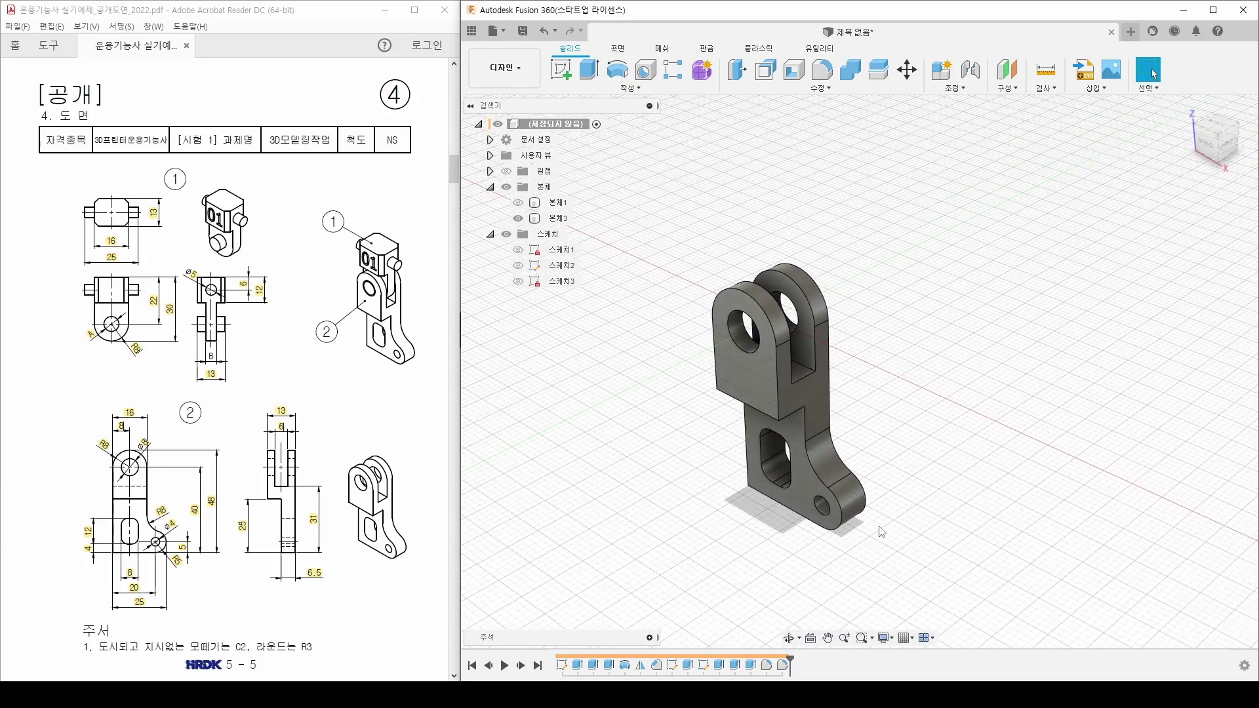
left_click(519, 202)
middle_click_drag(909, 500, 938, 318, "shift")
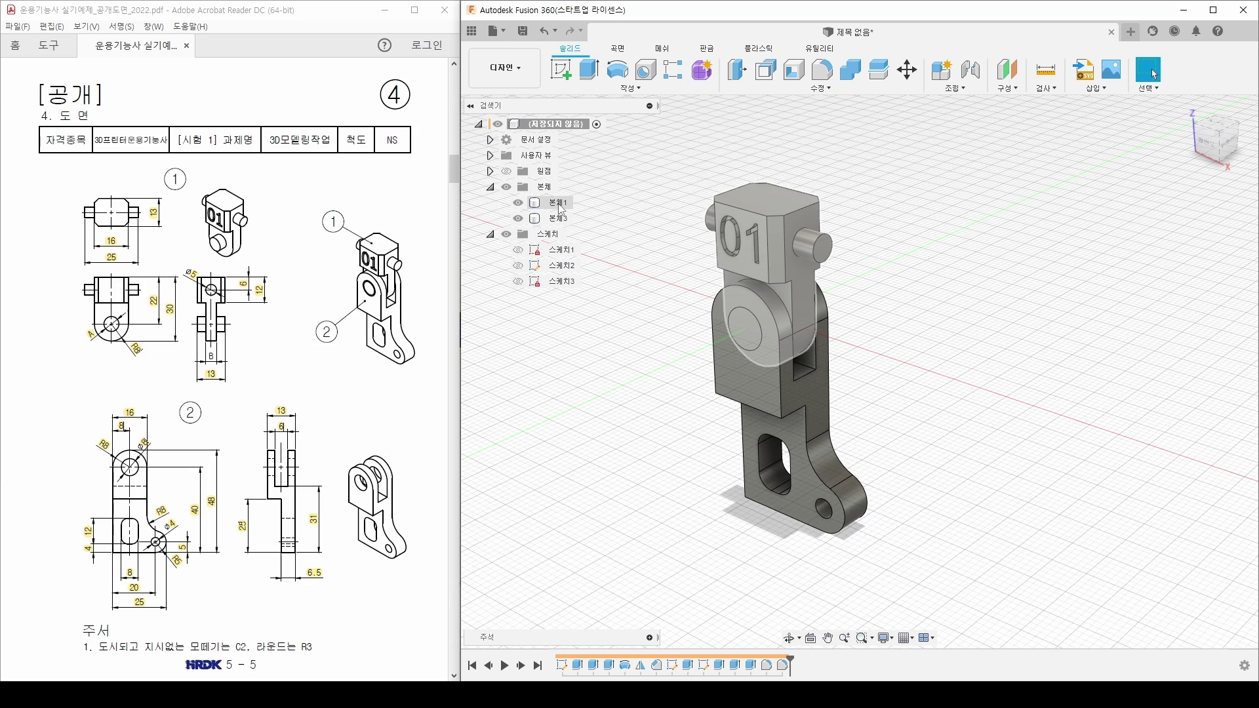
Step: Create a separate component from each of the two bodies
right_click(561, 209)
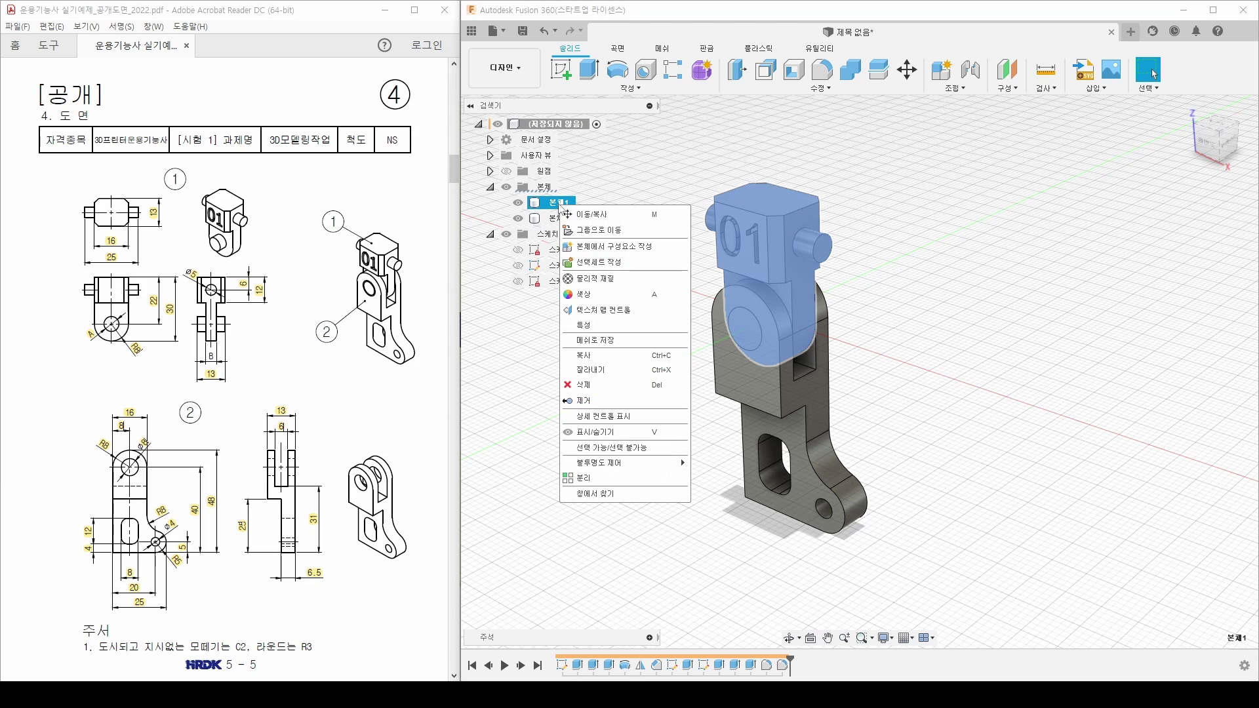
left_click(611, 253)
right_click(555, 205)
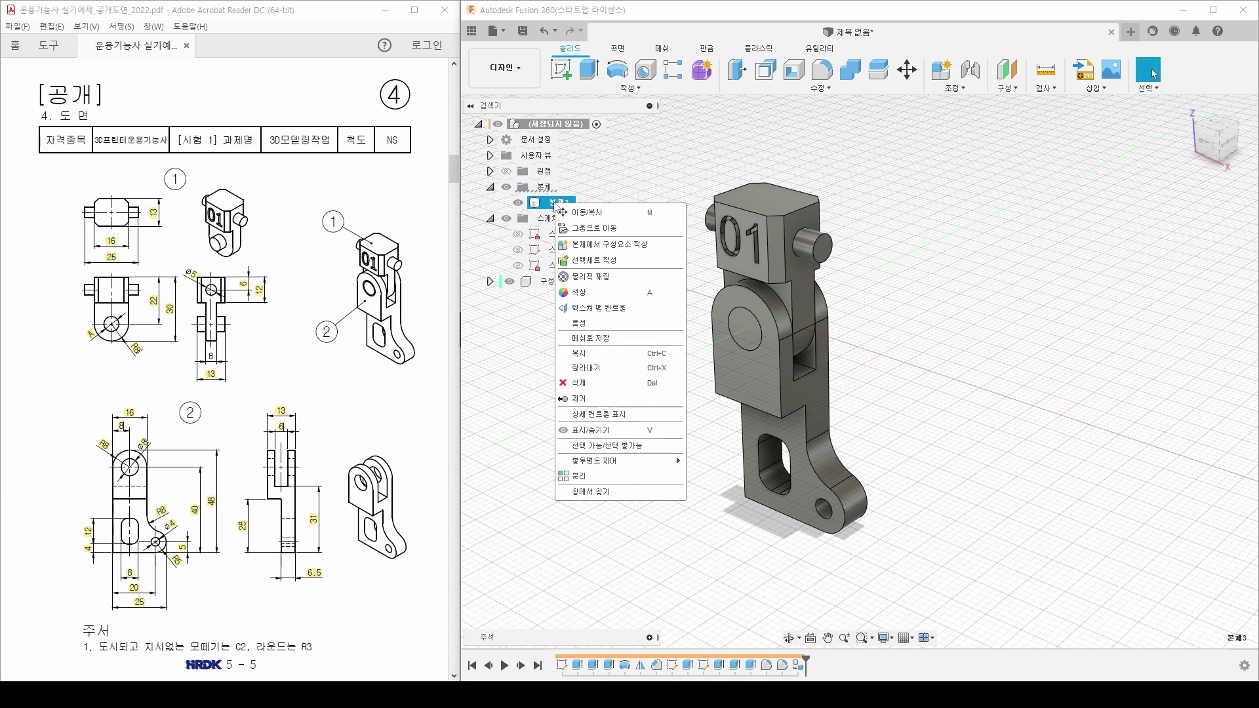
left_click(610, 244)
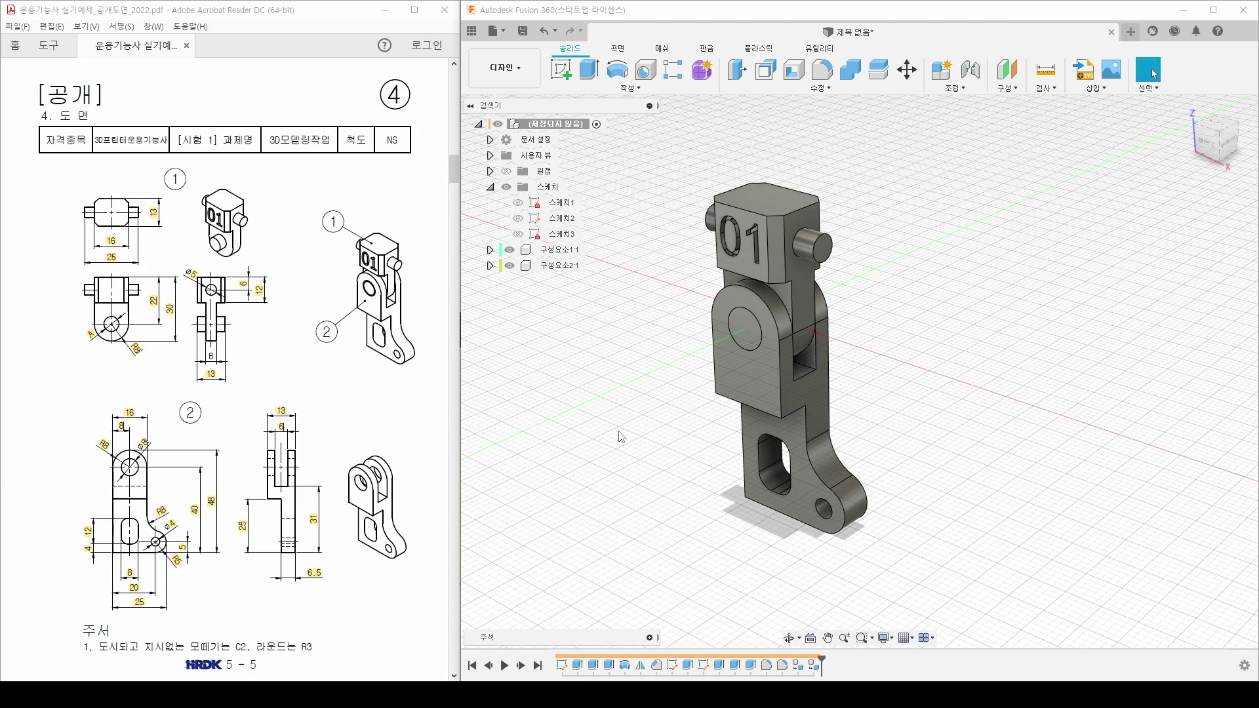
Step: Set up an as-built revolute joint between part 1 and part 2, with its origin at the pivot hole's centre
left_click(960, 88)
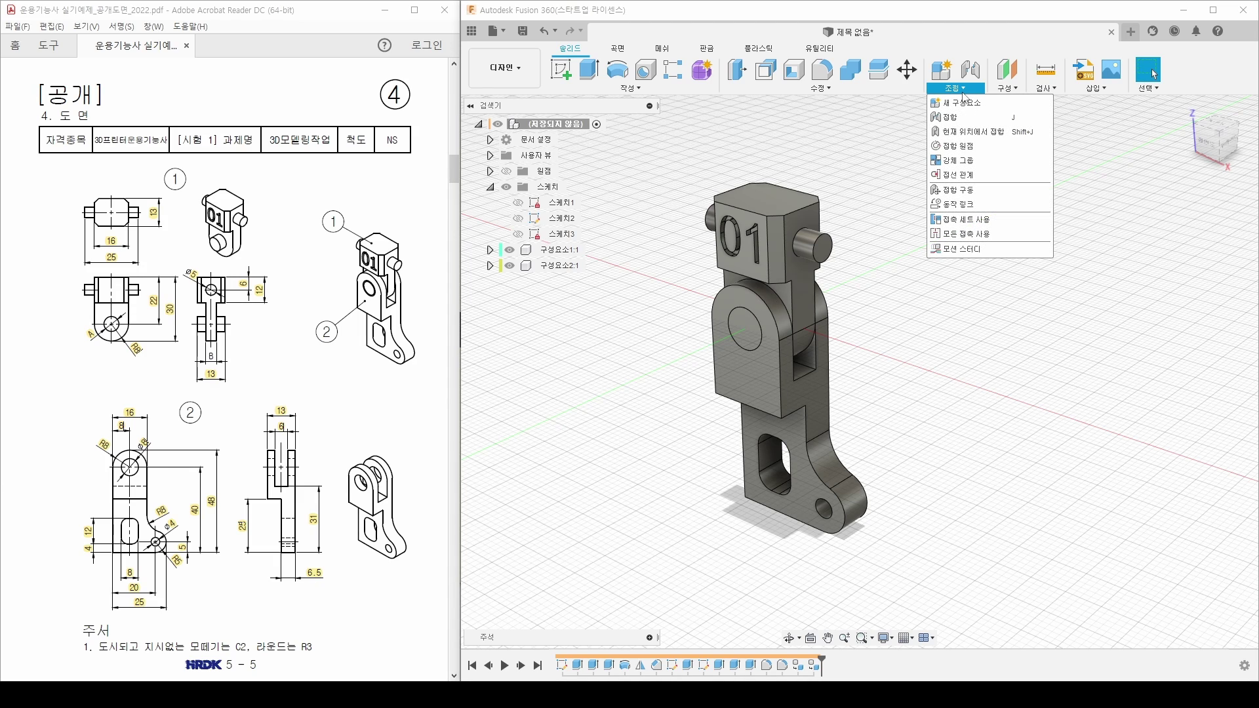
left_click(965, 134)
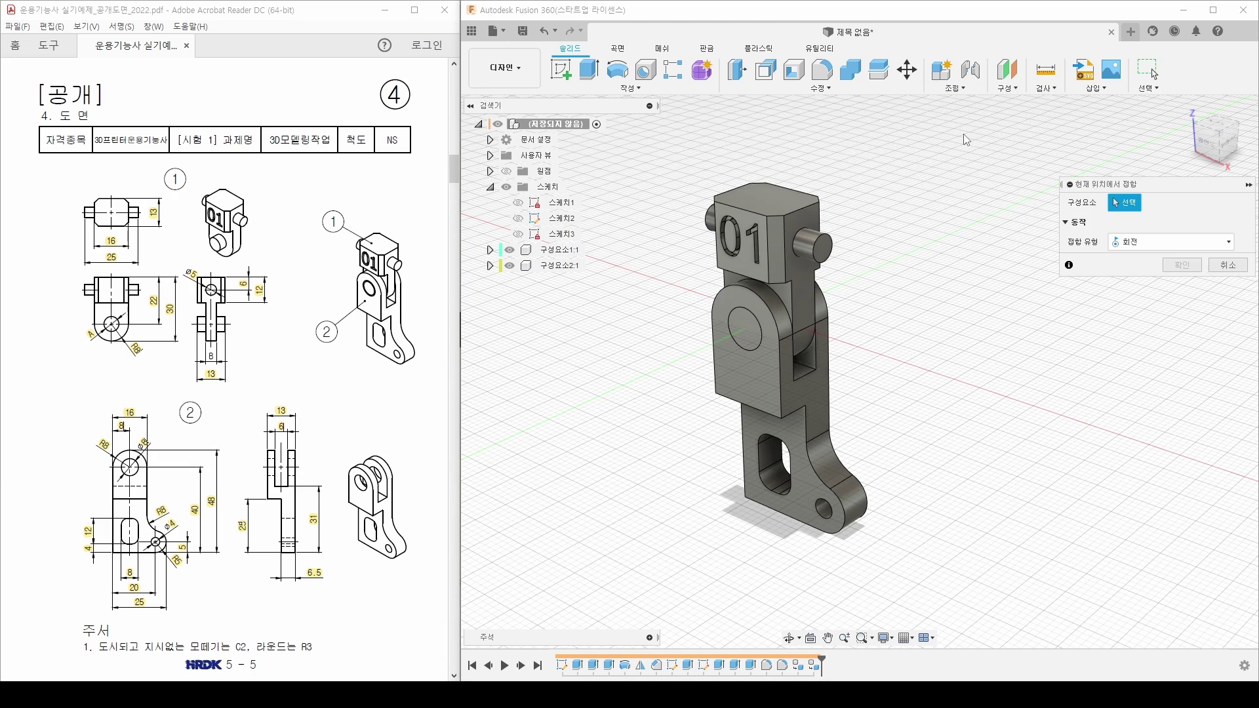
left_click(789, 238)
left_click(817, 407)
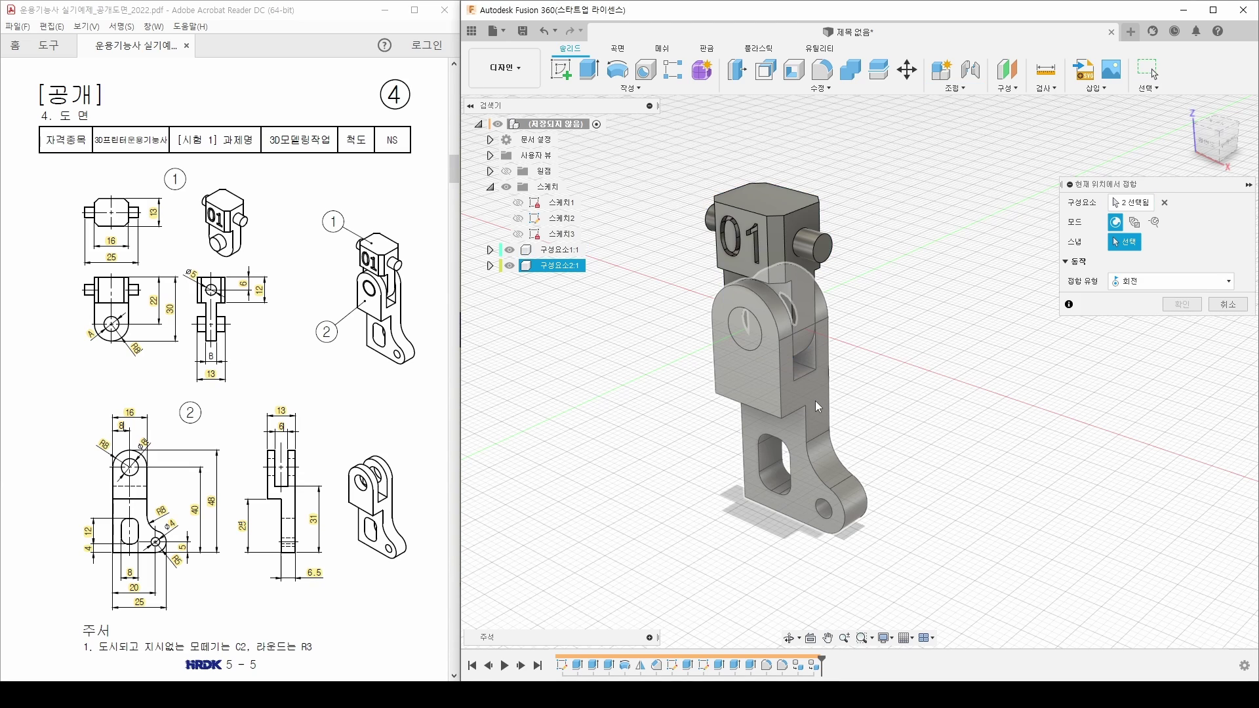
left_click(1128, 282)
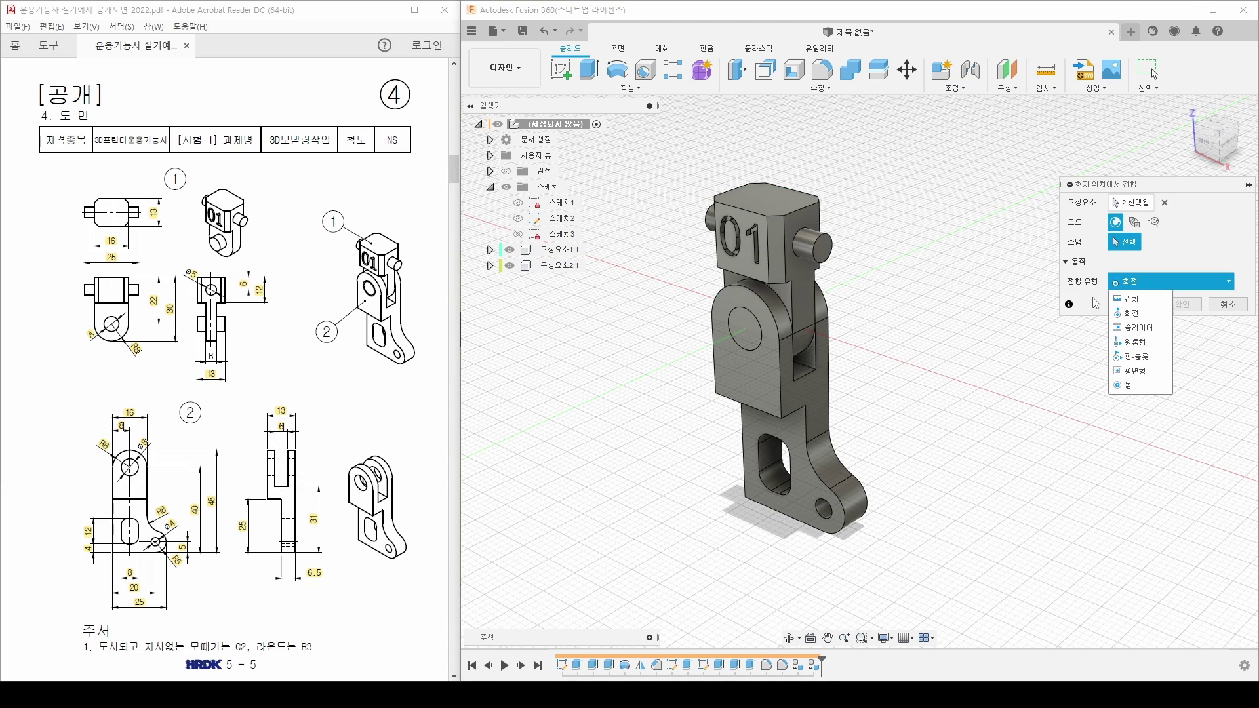
left_click(1144, 320)
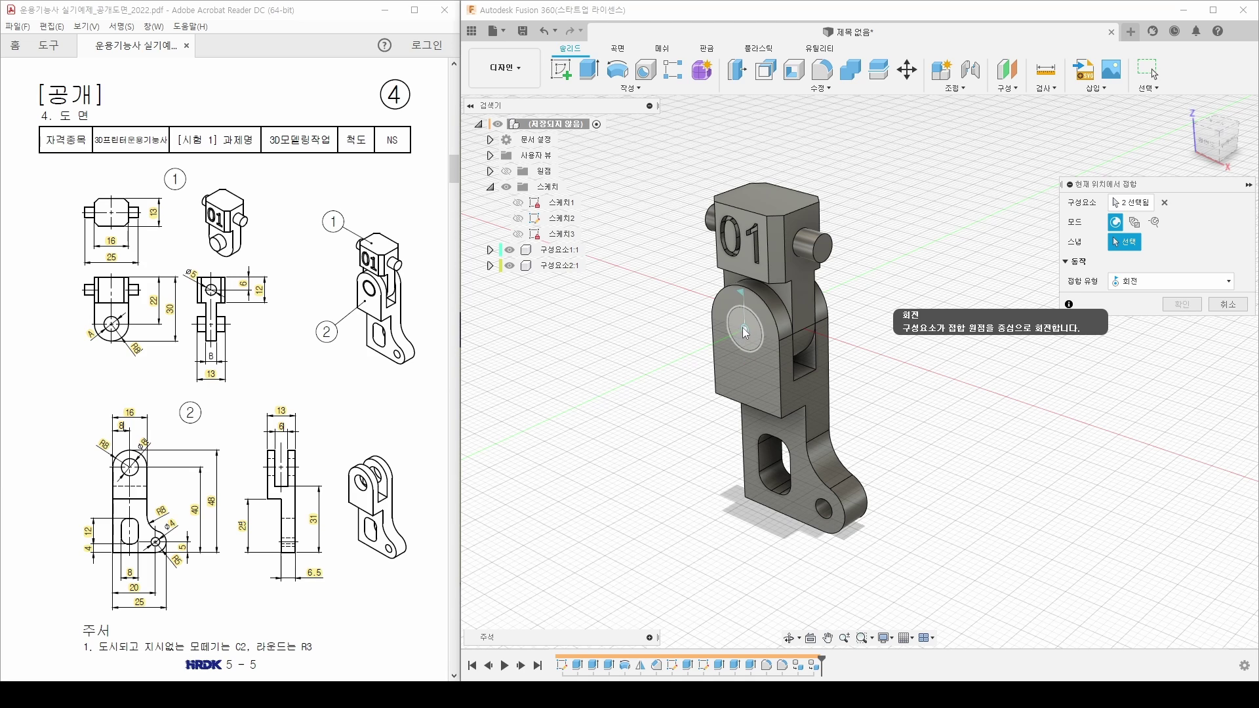
left_click(746, 332)
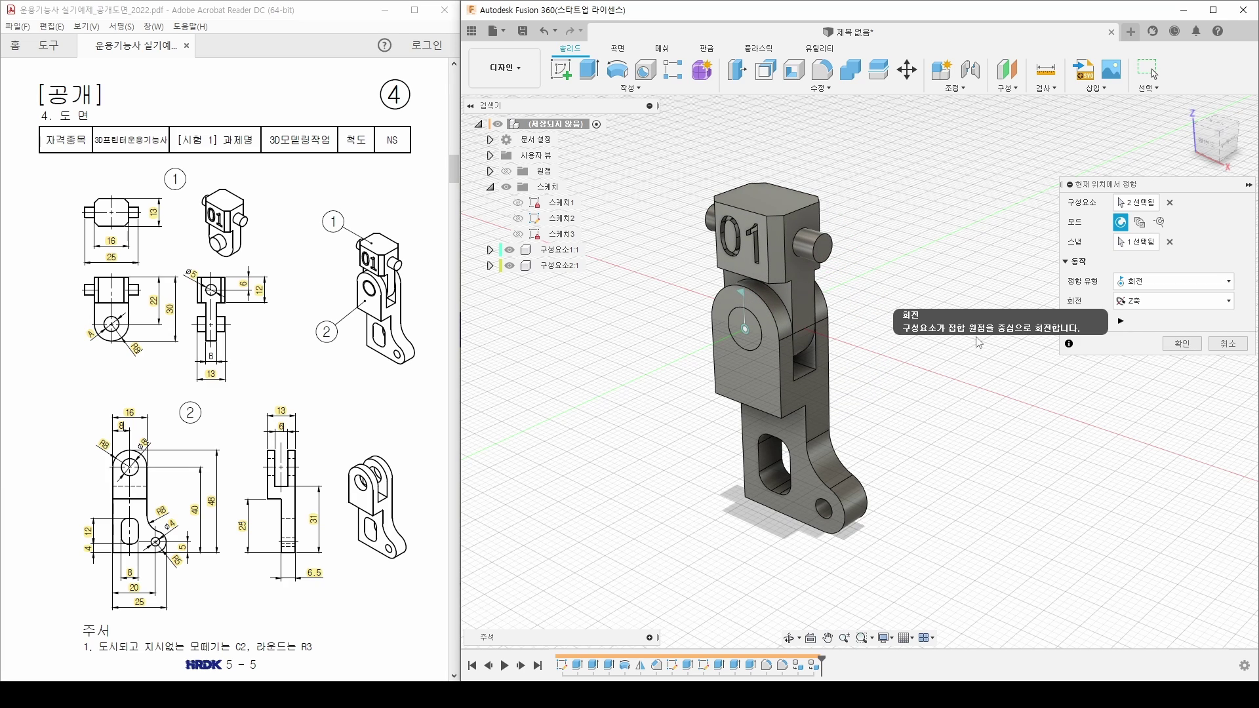
Step: Try the X and Y axes as the joint's rotation axis
left_click(1155, 301)
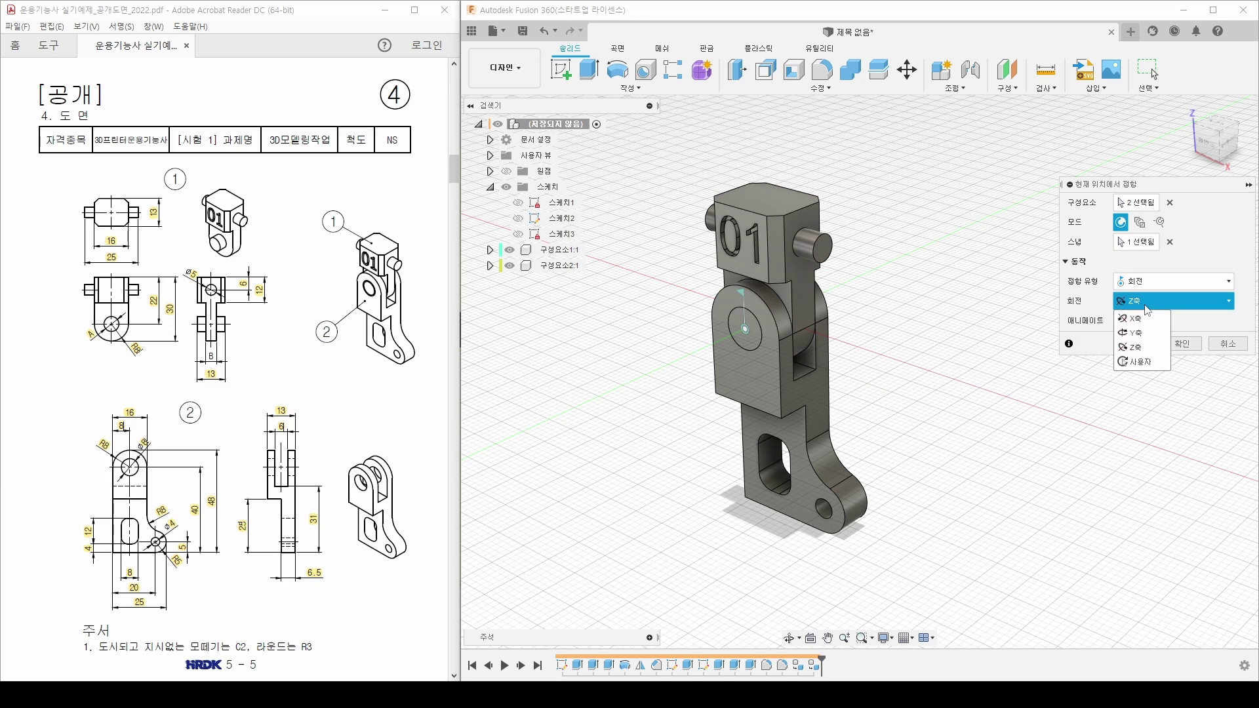
left_click(1151, 314)
left_click(1154, 300)
left_click(1135, 318)
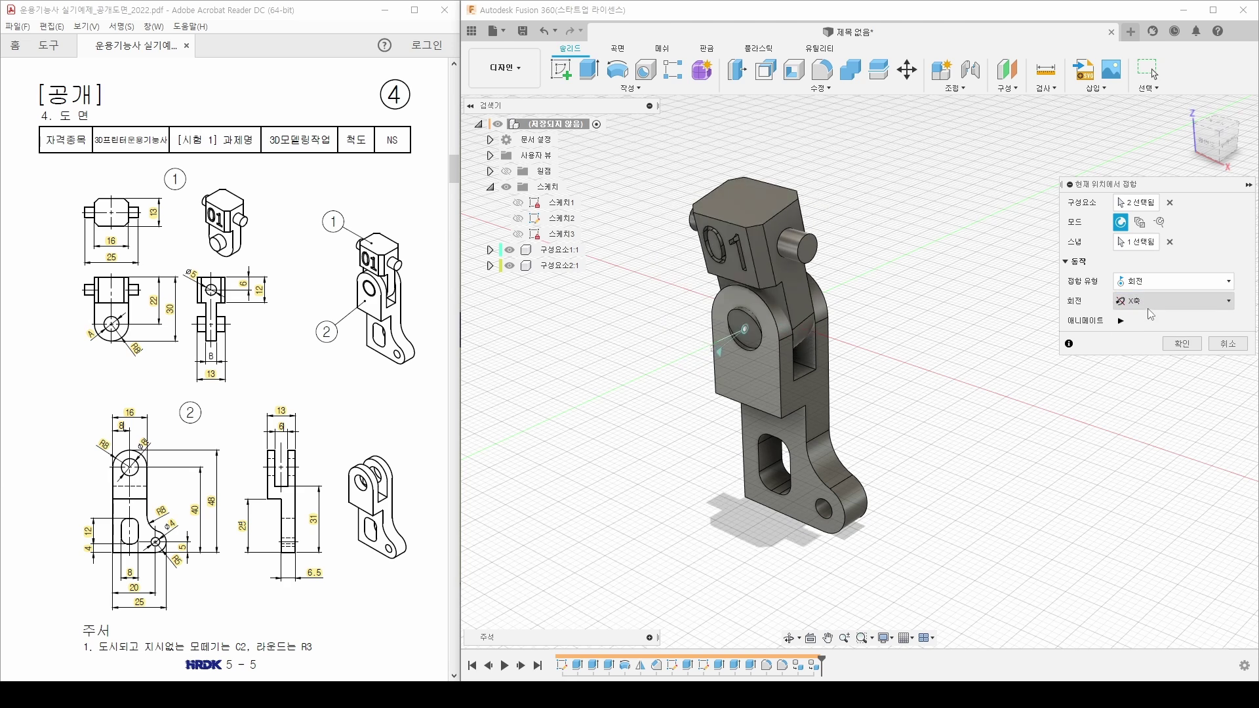
left_click(1155, 300)
left_click(1144, 348)
left_click(1144, 303)
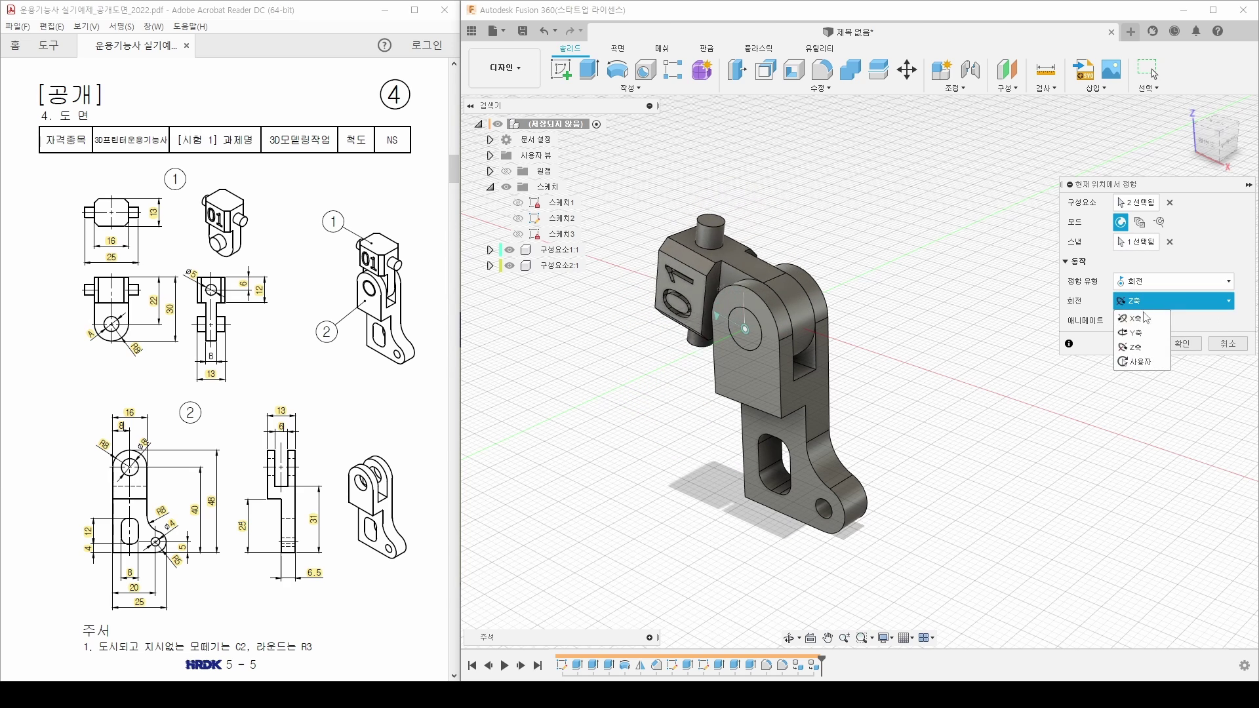
left_click(1142, 333)
left_click(1144, 305)
left_click(1136, 318)
Step: Set the joint's rotation to the Z axis and create the joint
left_click(1154, 300)
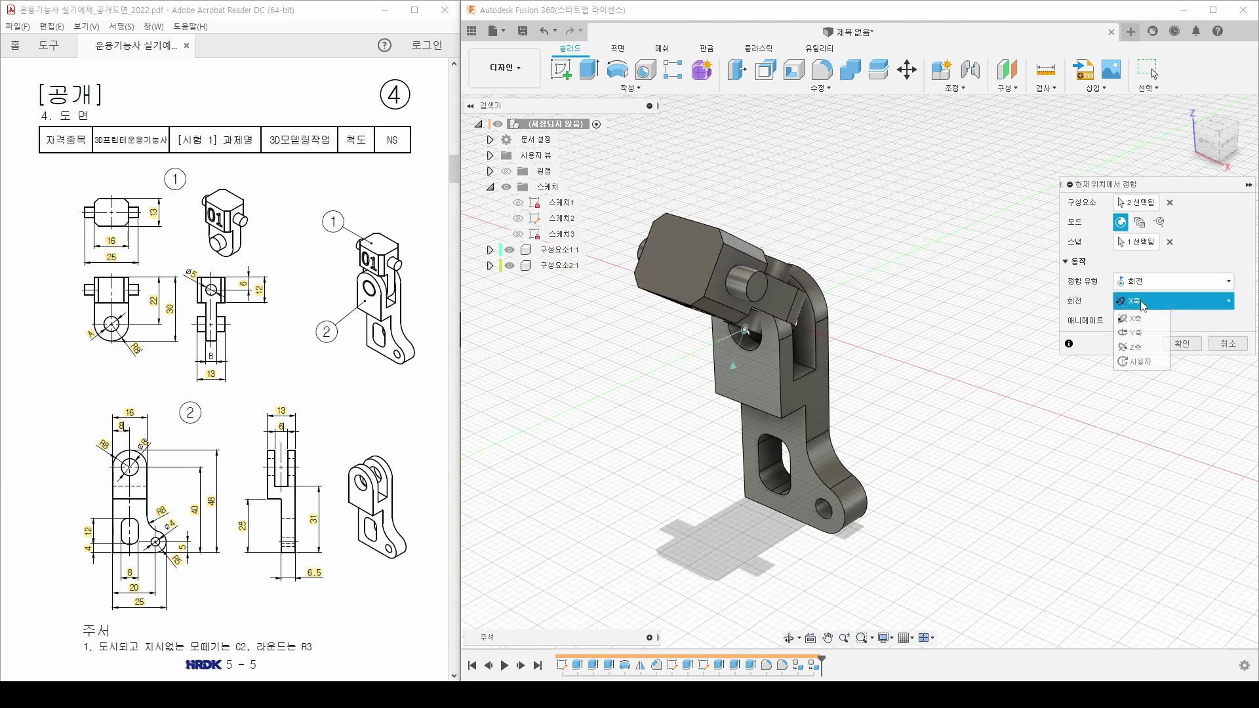
left_click(1136, 346)
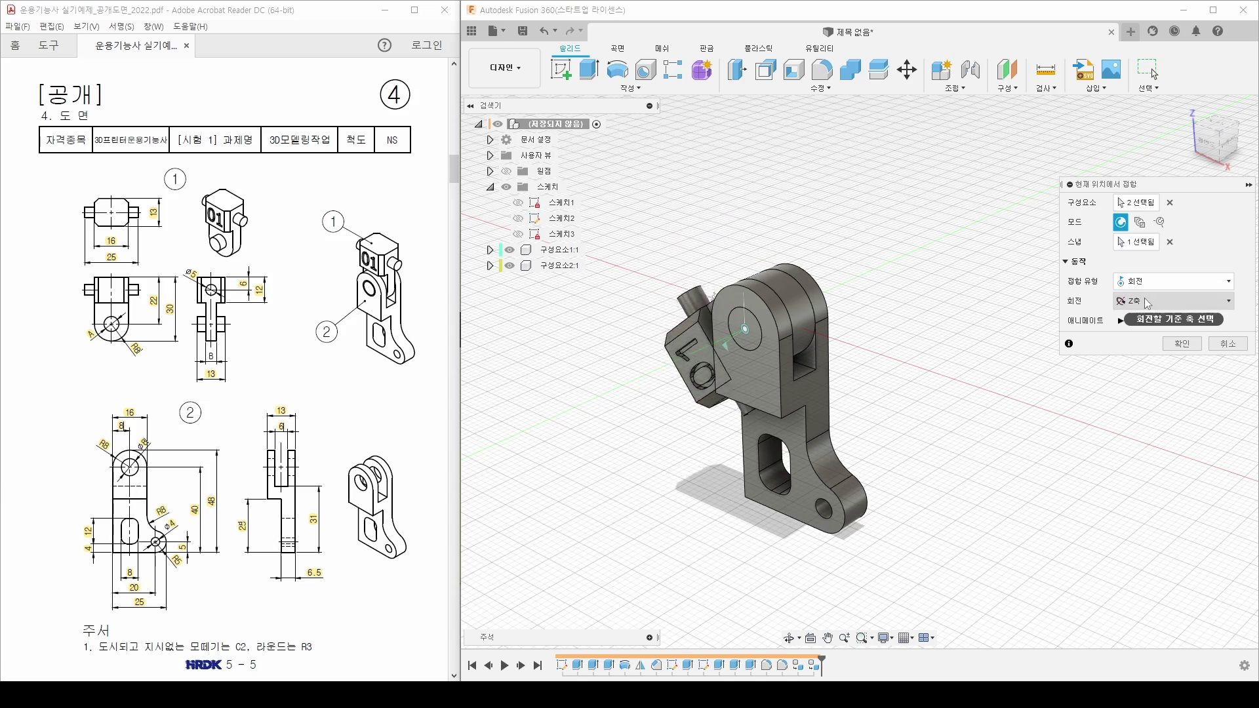
left_click(1183, 345)
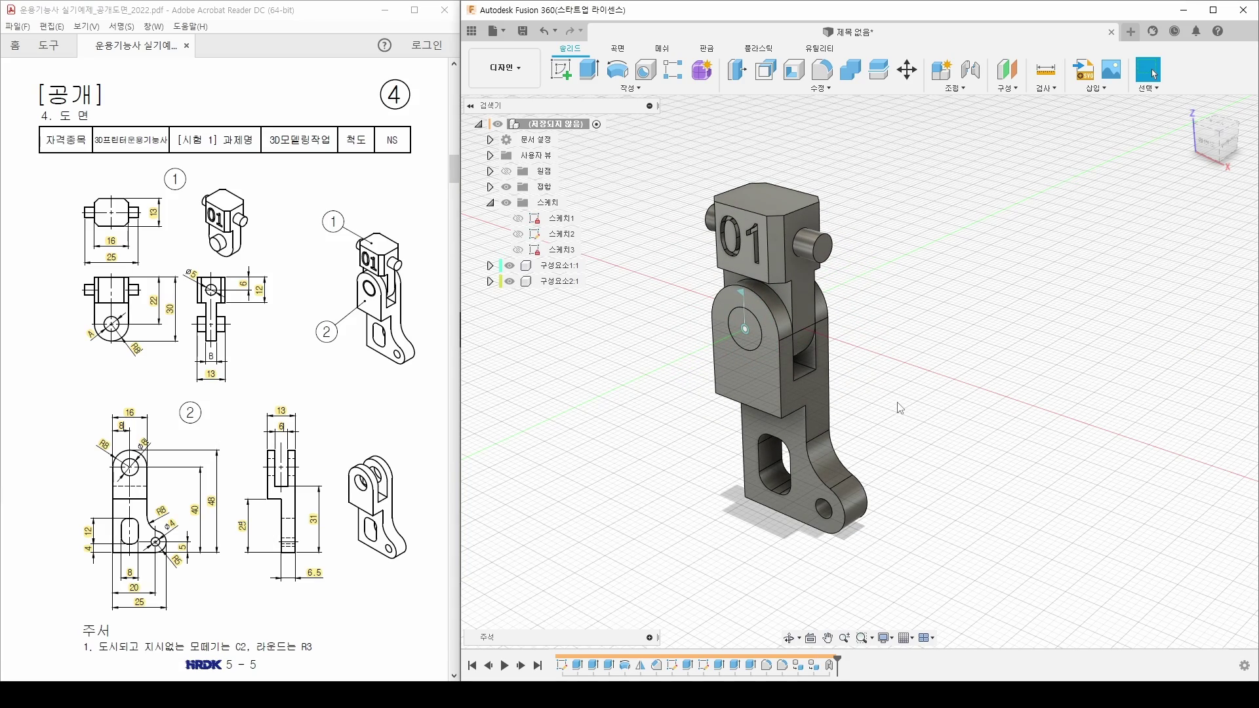
Step: Examine the assembly from the side against part 1's tongue-width dimension in the PDF side view
middle_click_drag(900, 408, 852, 406, "shift")
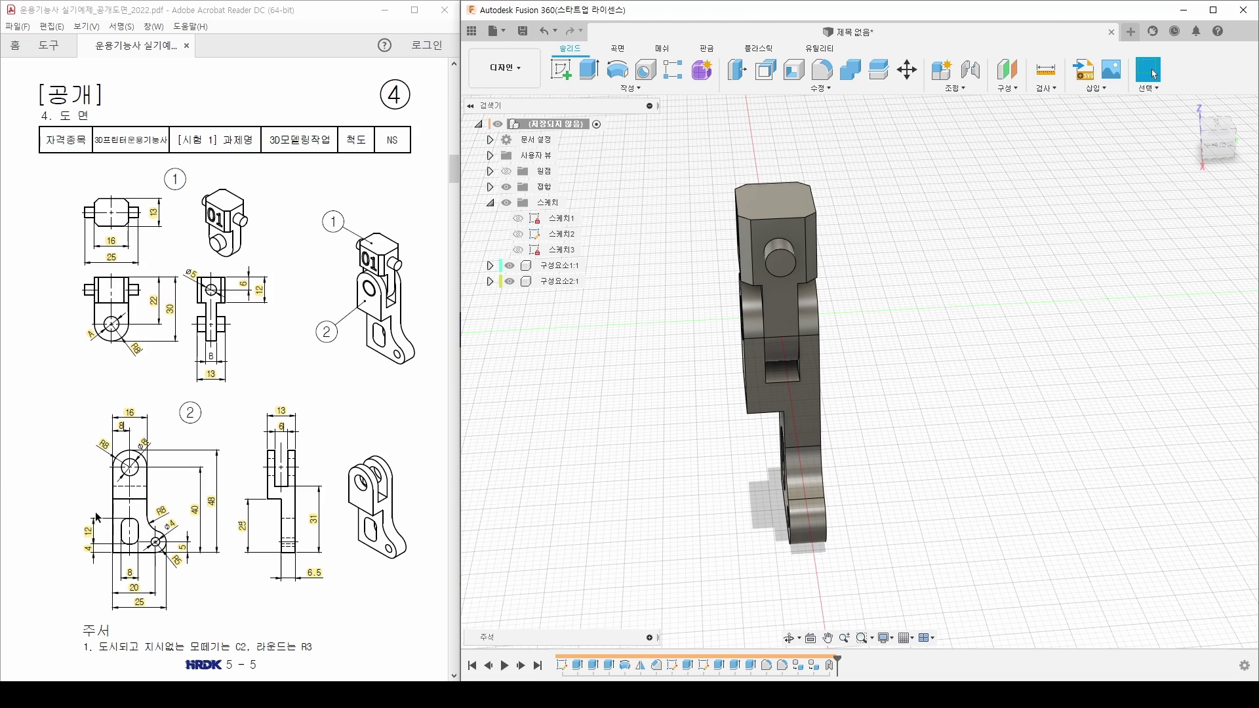
double_click(208, 354)
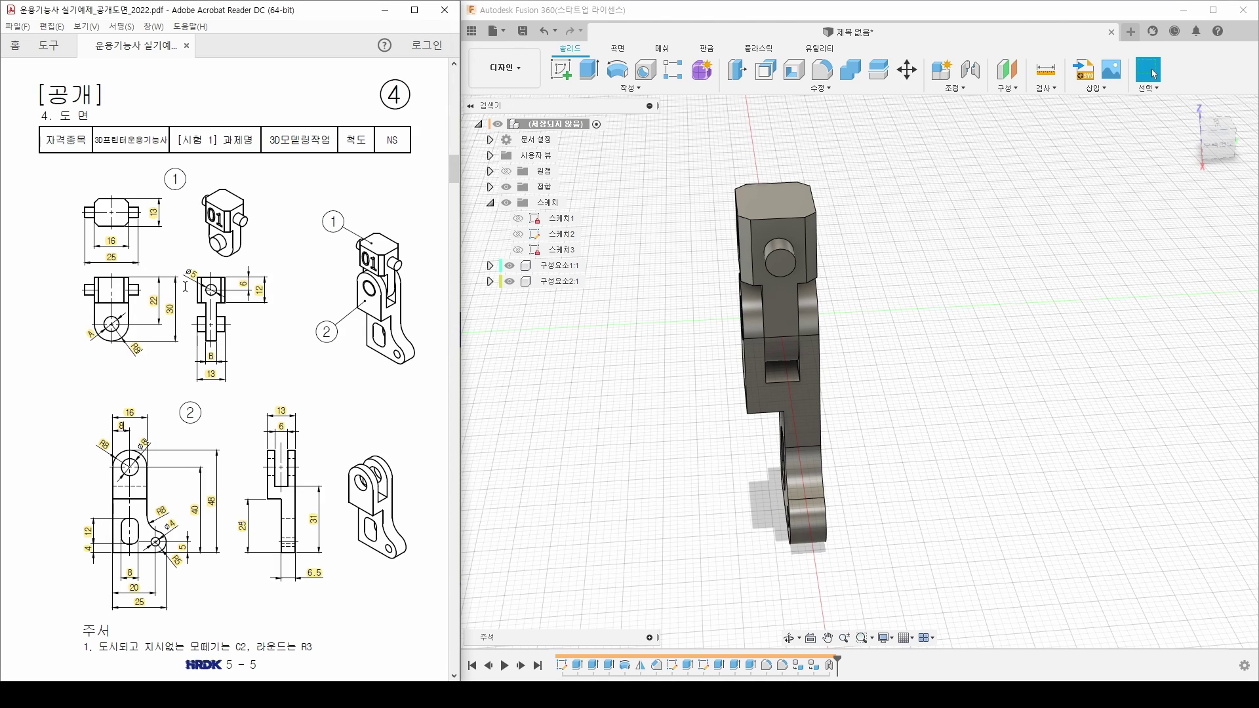
Step: Hide part 2 to expose part 1's tongue and pivot pin
left_click(510, 281)
middle_click_drag(676, 415, 685, 448)
scroll(706, 416, "up", 4)
key("Escape")
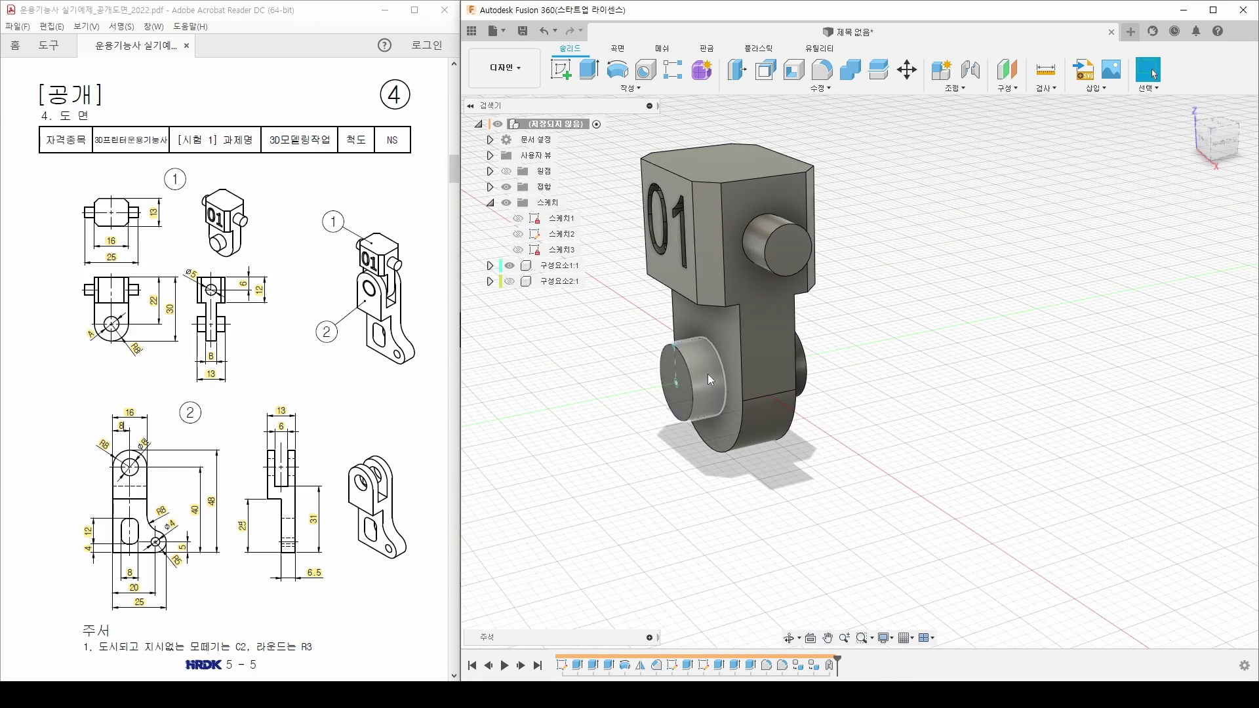
left_click(707, 374)
left_click(801, 361, "ctrl")
middle_click_drag(801, 360, 720, 463, "shift")
left_click(735, 429, "ctrl")
left_click(717, 458, "ctrl")
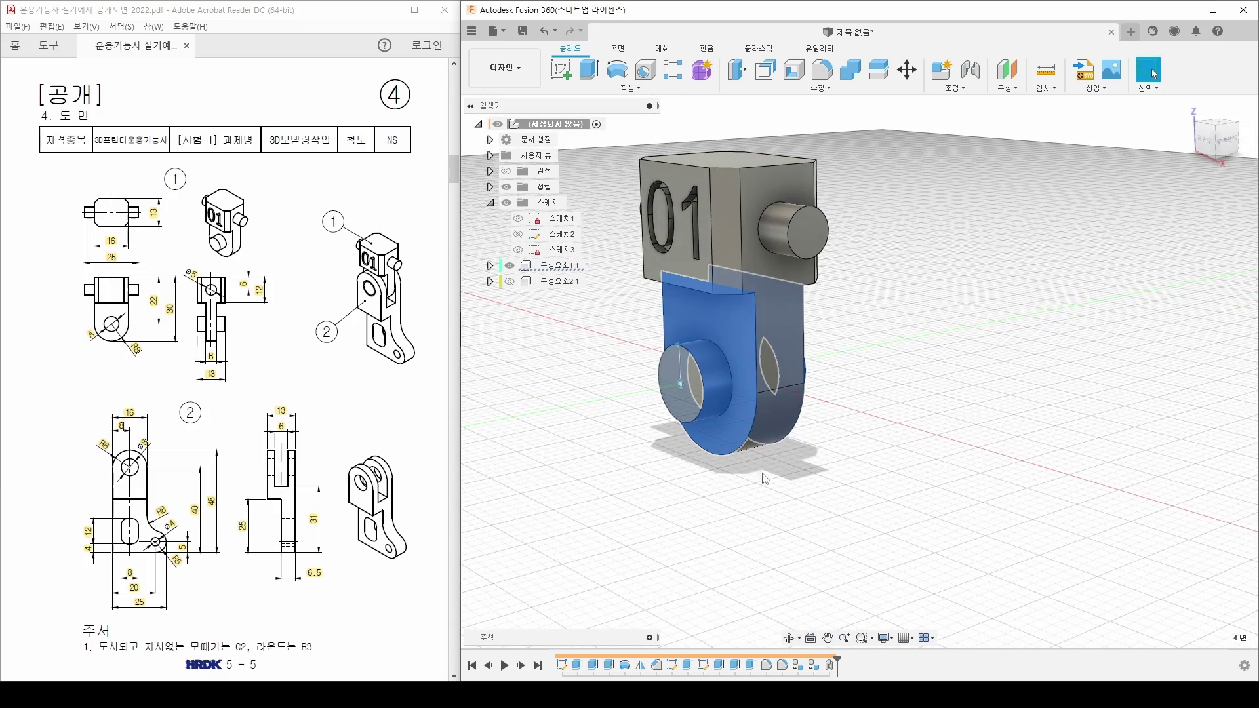
left_click(814, 507)
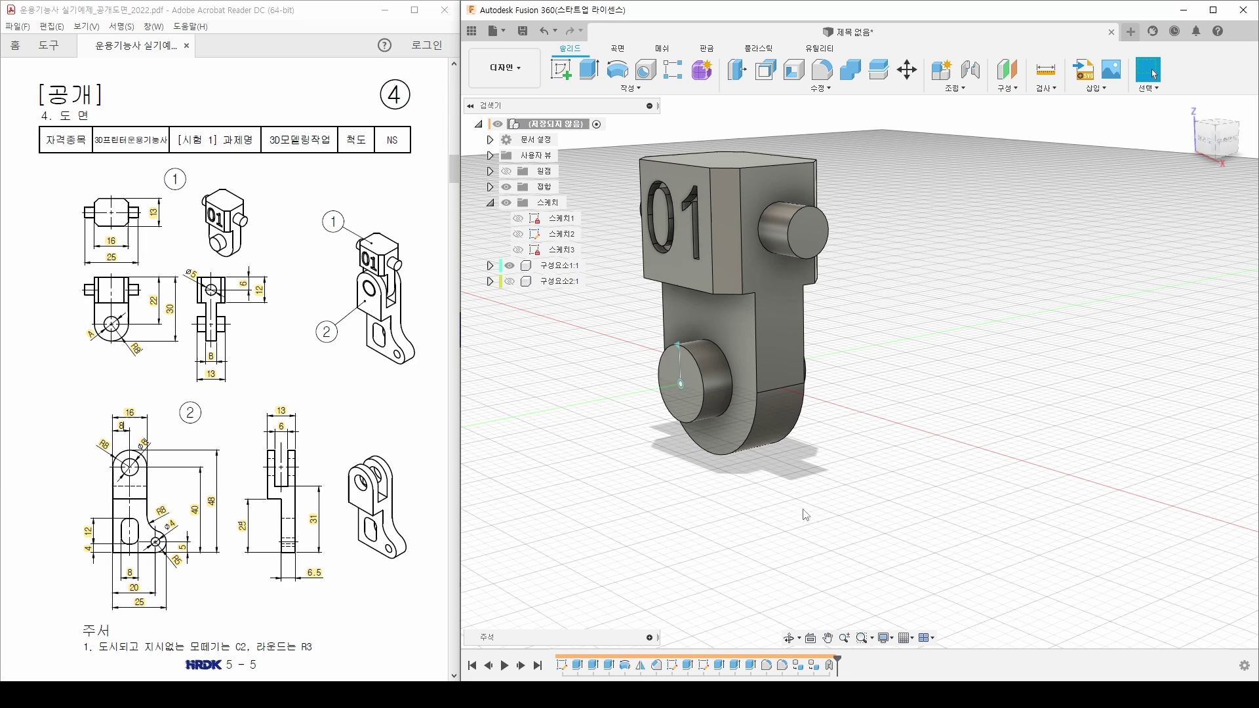
Step: Offset part 1's two pivot pin cylinder faces and both tongue side faces by -0.4 mm
left_click(823, 89)
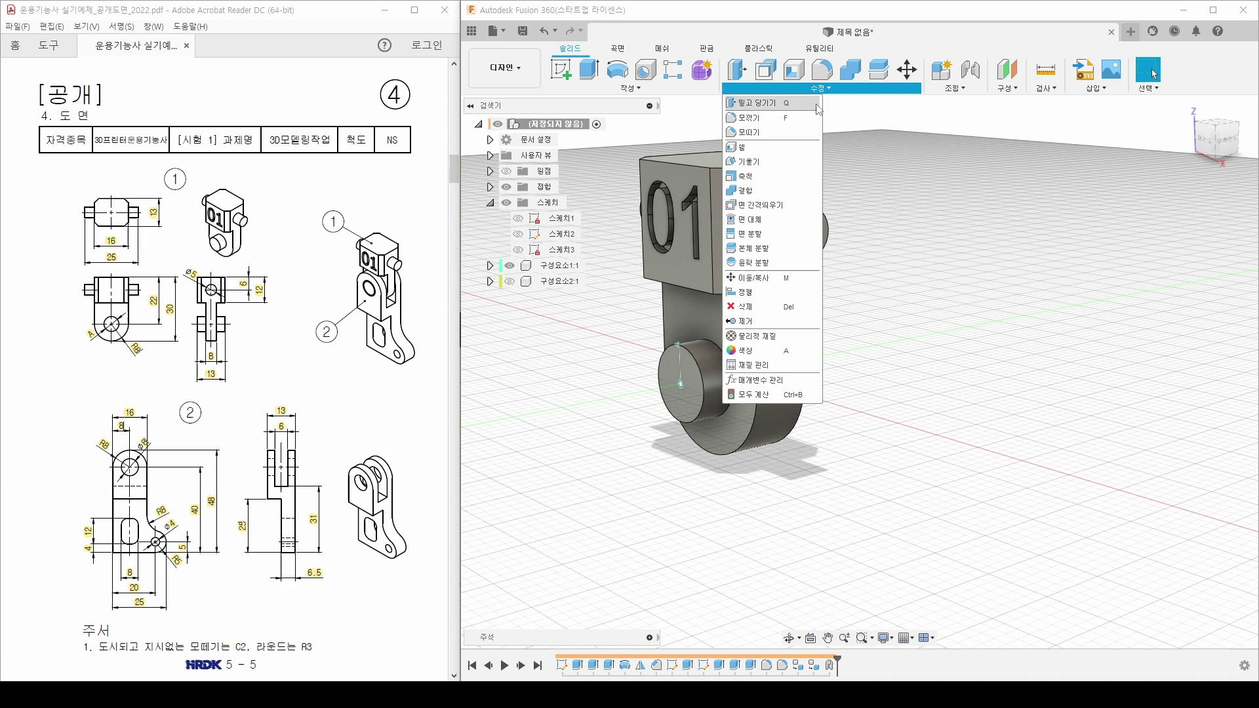
left_click(781, 207)
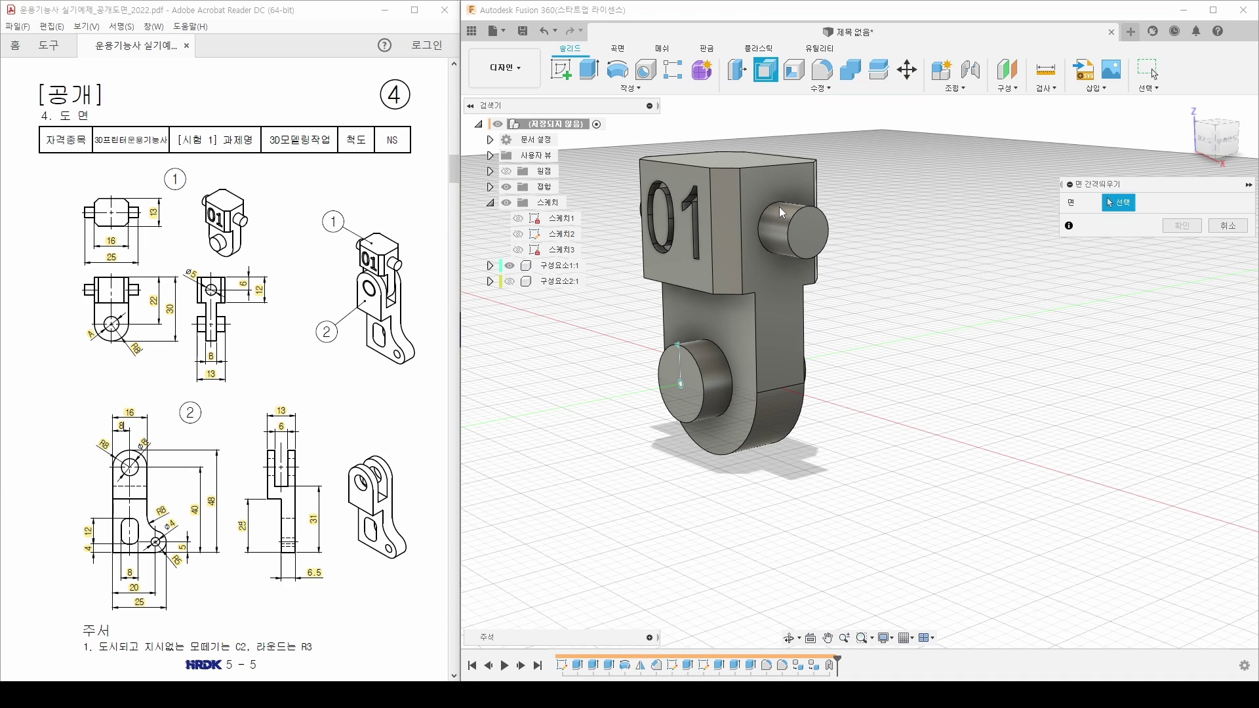
left_click(706, 349)
middle_click_drag(852, 355, 787, 358, "shift")
left_click(786, 359)
middle_click_drag(867, 318, 883, 293, "shift")
left_click(699, 301)
left_click(767, 307)
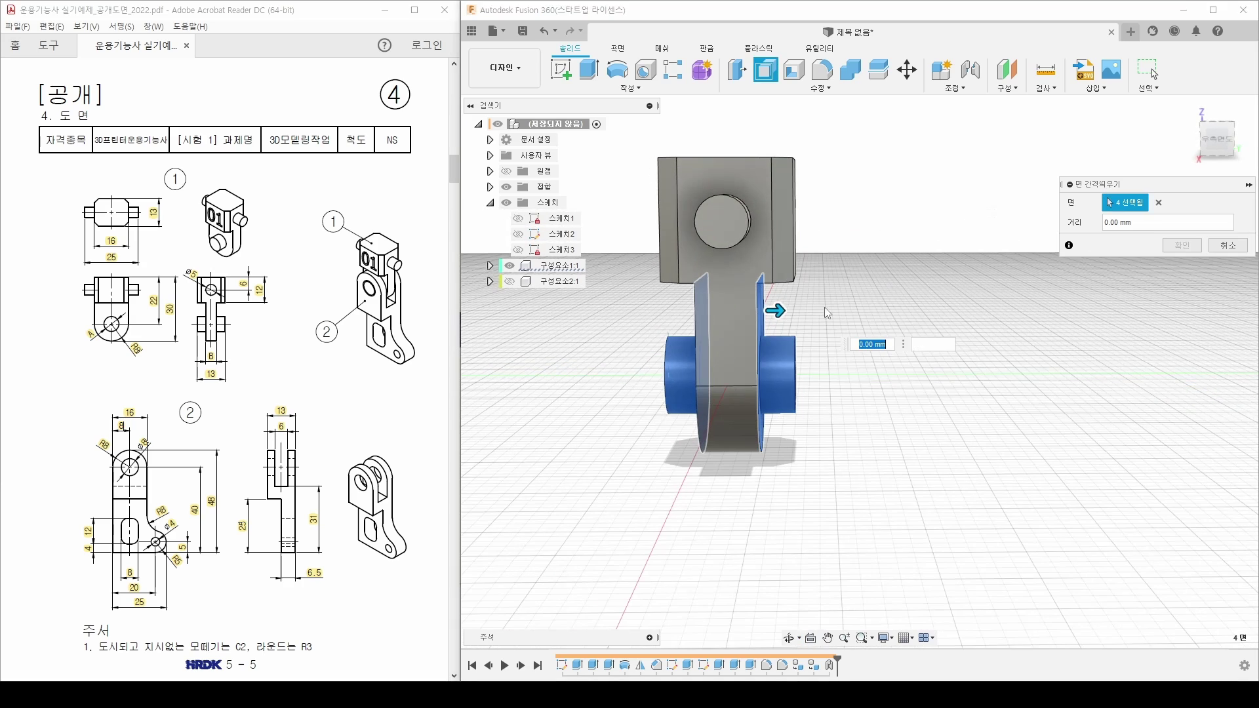
type("-")
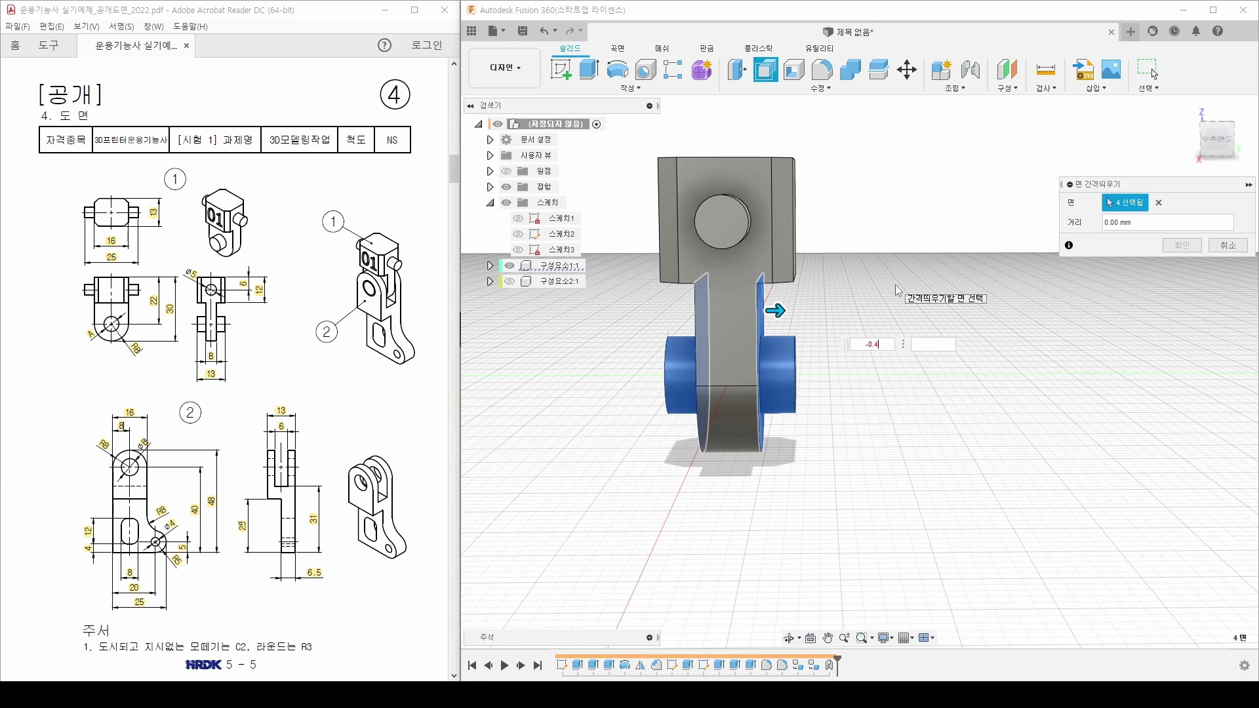
type("0.4")
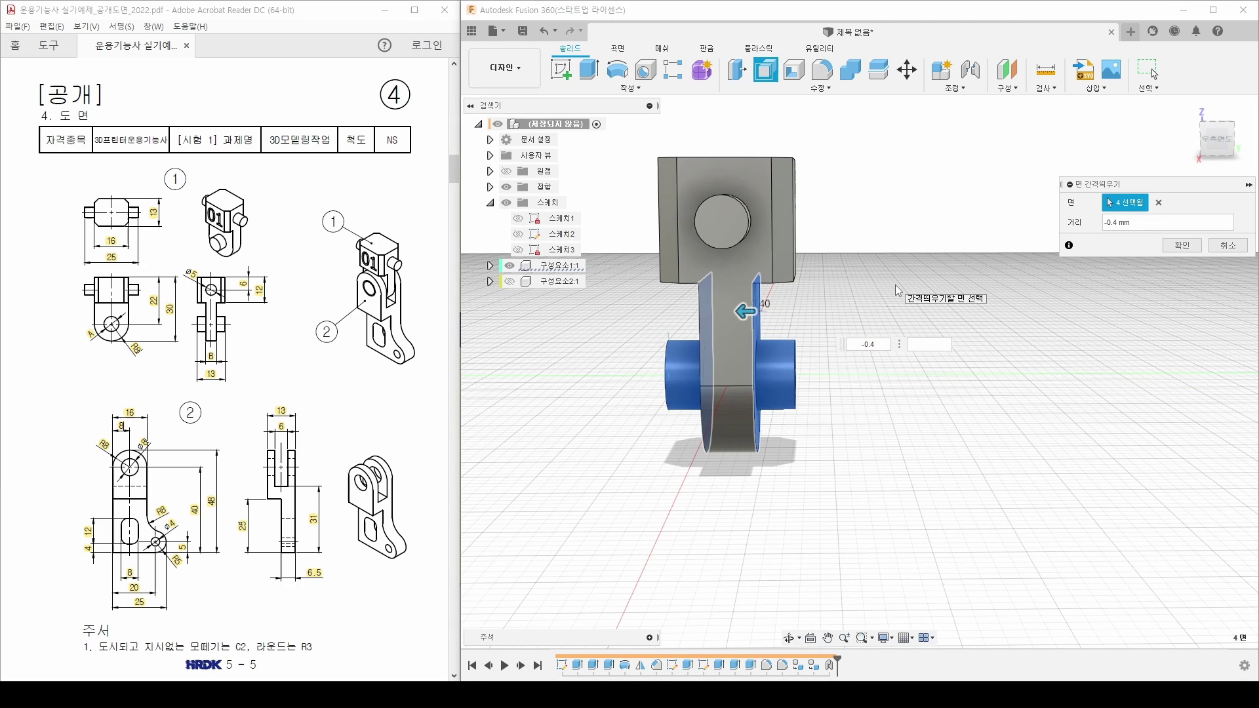
left_click(1182, 246)
Step: Show part 2 again and examine the clearance around the pivot pin and tongue in the assembly
left_click(509, 282)
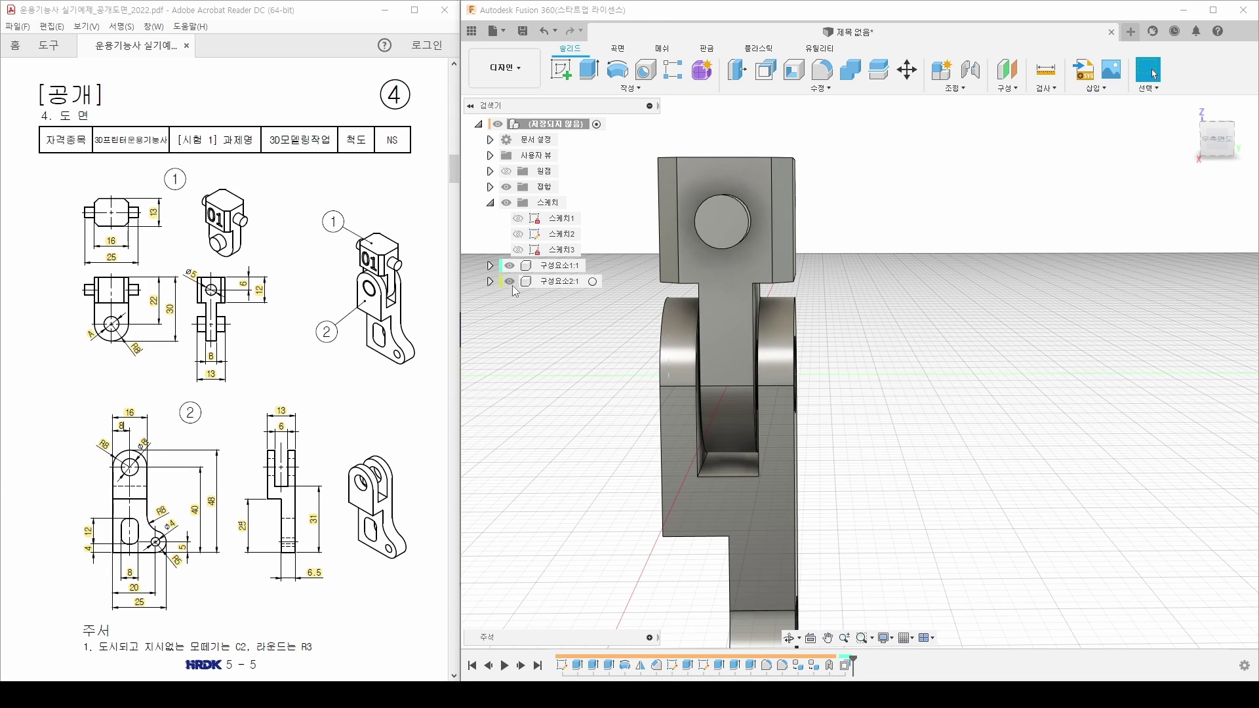
middle_click_drag(616, 348, 706, 359, "shift")
scroll(627, 368, "up", 5)
middle_click_drag(627, 367, 989, 281, "shift")
scroll(639, 372, "up", 3)
scroll(851, 358, "down", 10)
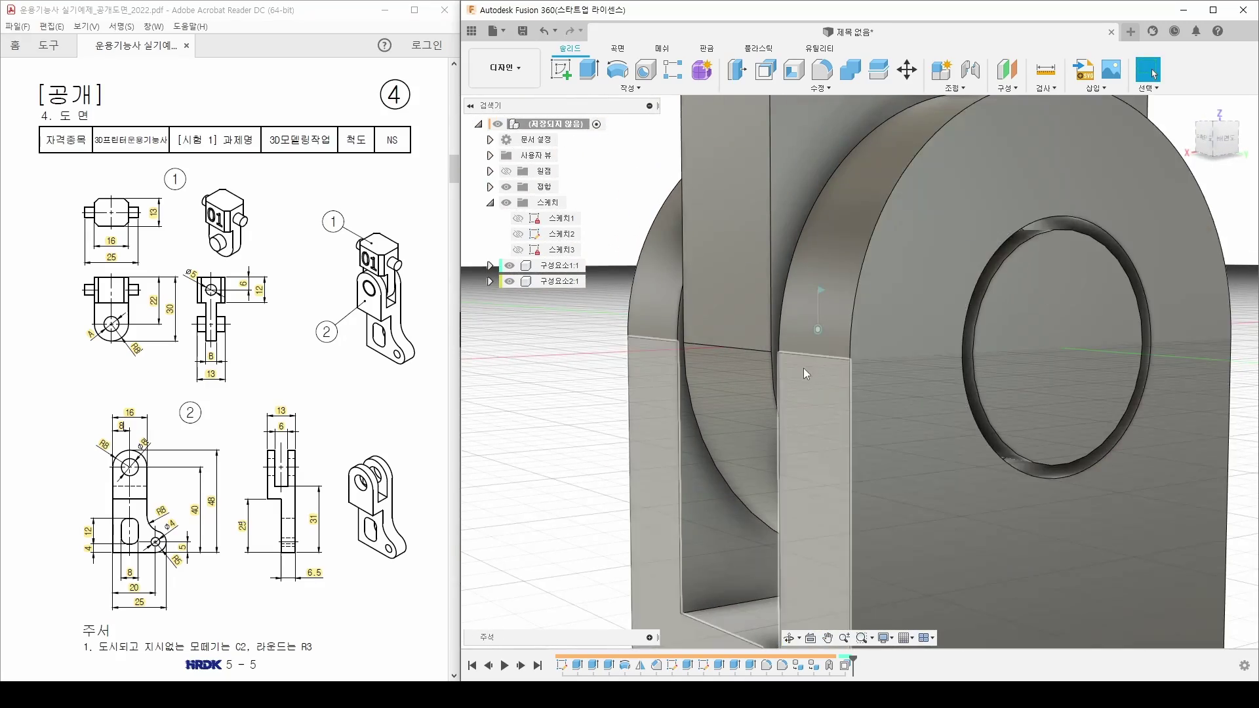
middle_click_drag(852, 358, 936, 372, "shift")
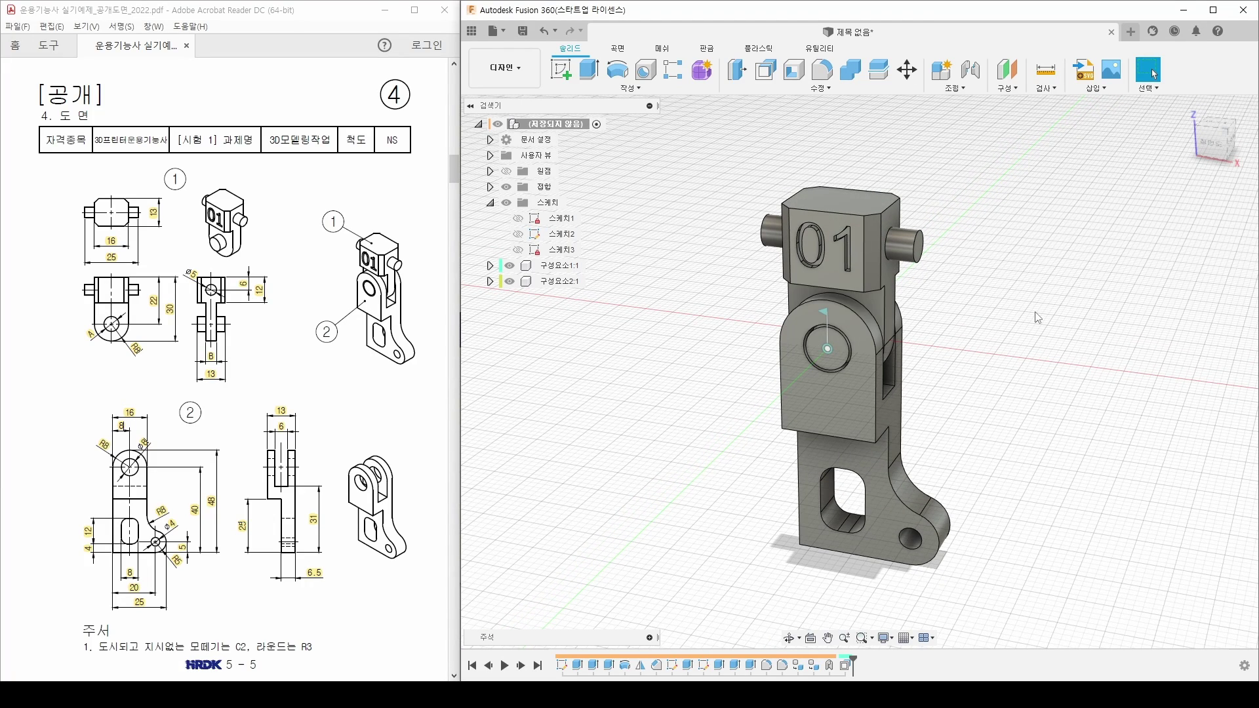
Step: Turn the front view sideways, test the revolute joint by swinging part 1 to -30 degrees, and undo the rotation
left_click(1206, 147)
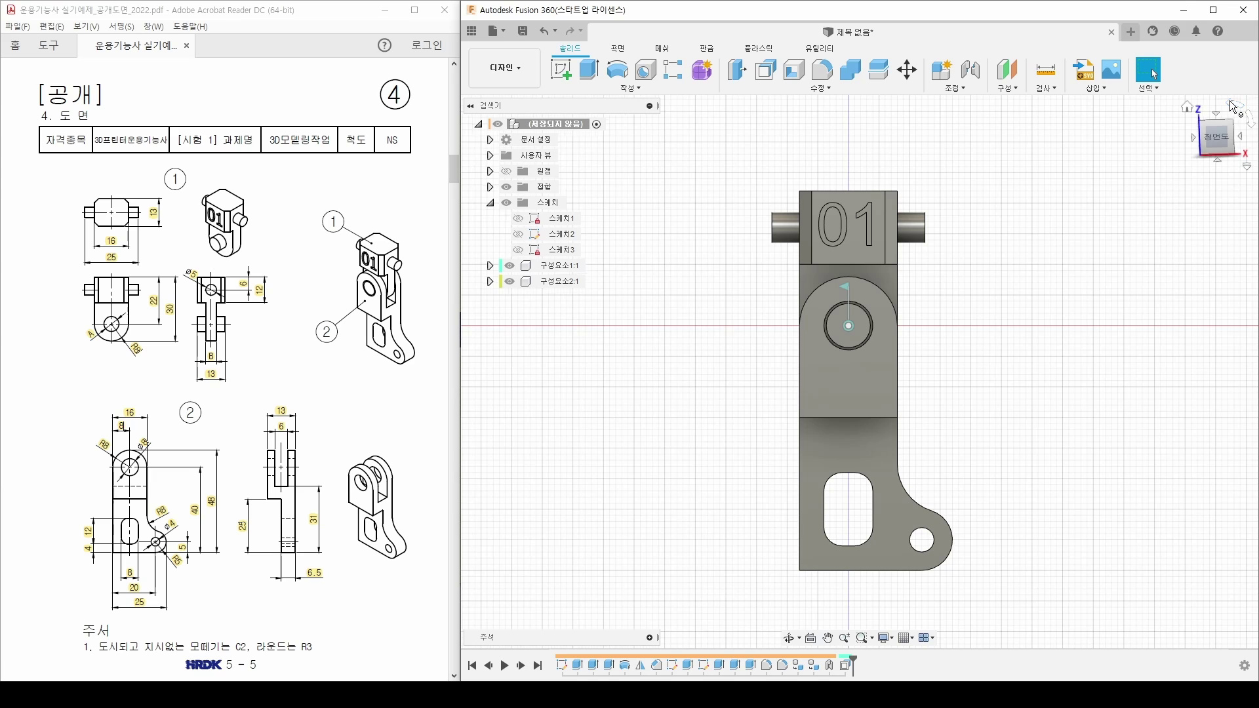
left_click(1235, 107)
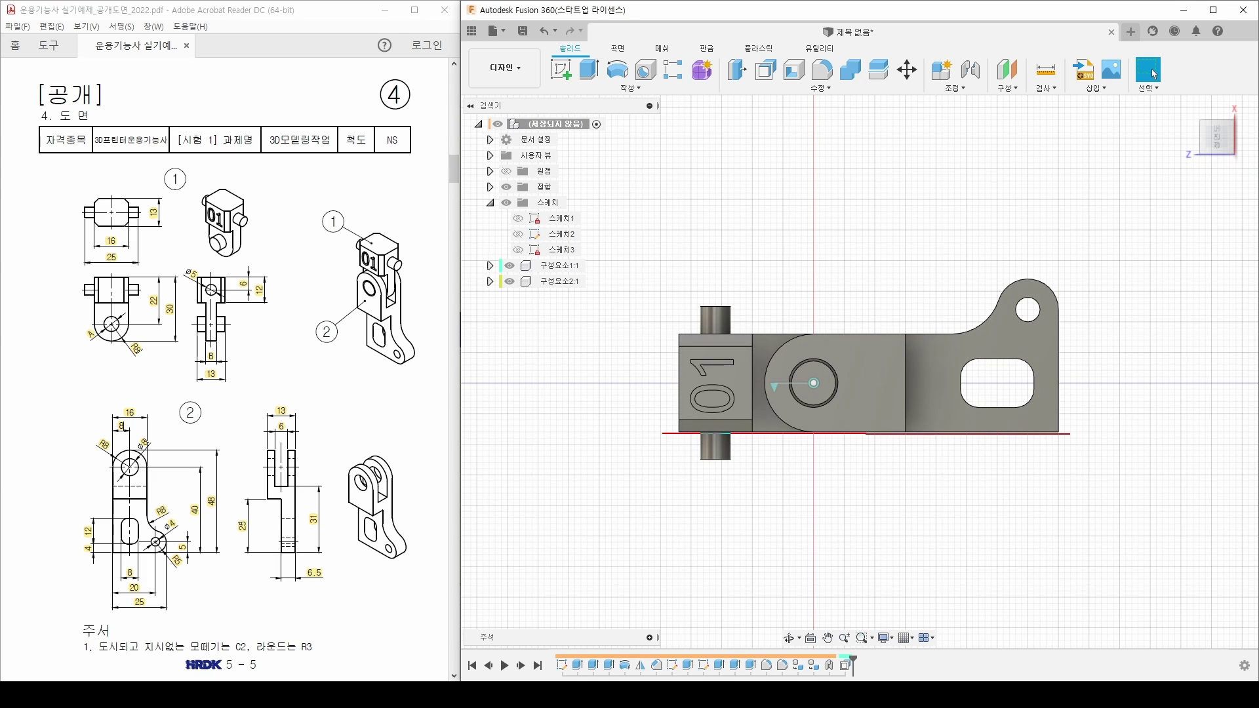
left_click_drag(747, 473, 746, 446)
key("Escape")
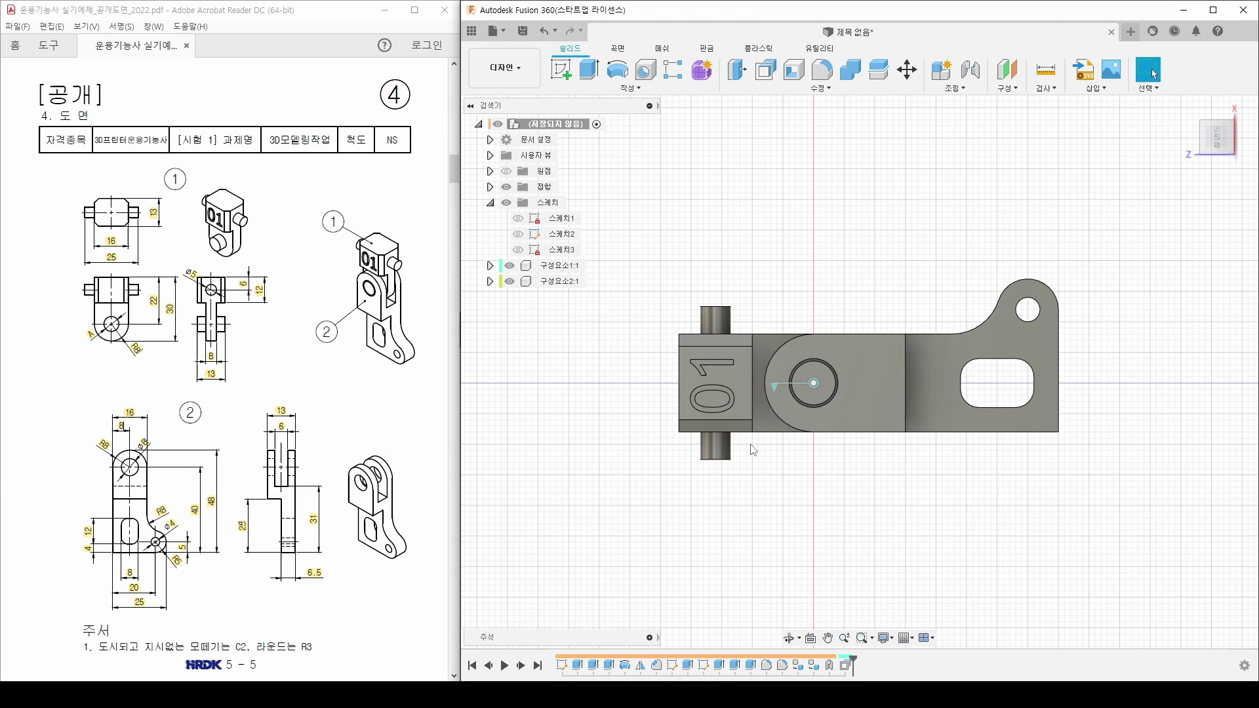
double_click(774, 385)
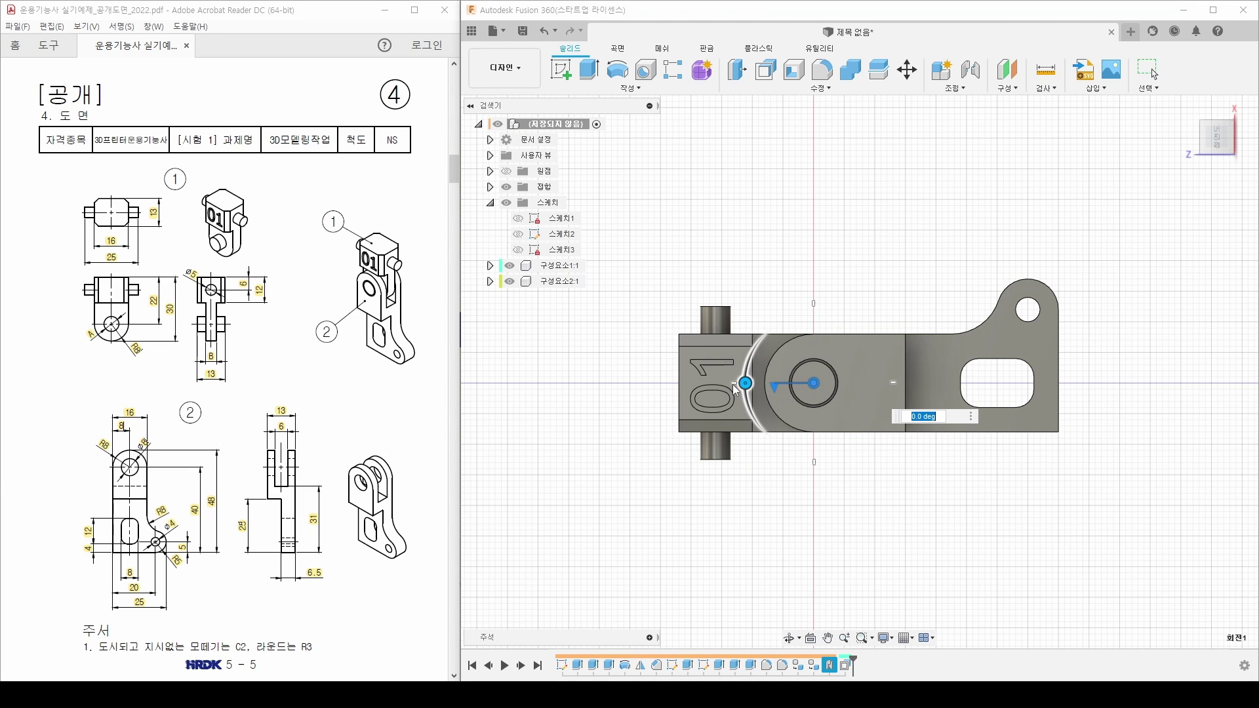
left_click_drag(745, 384, 756, 353)
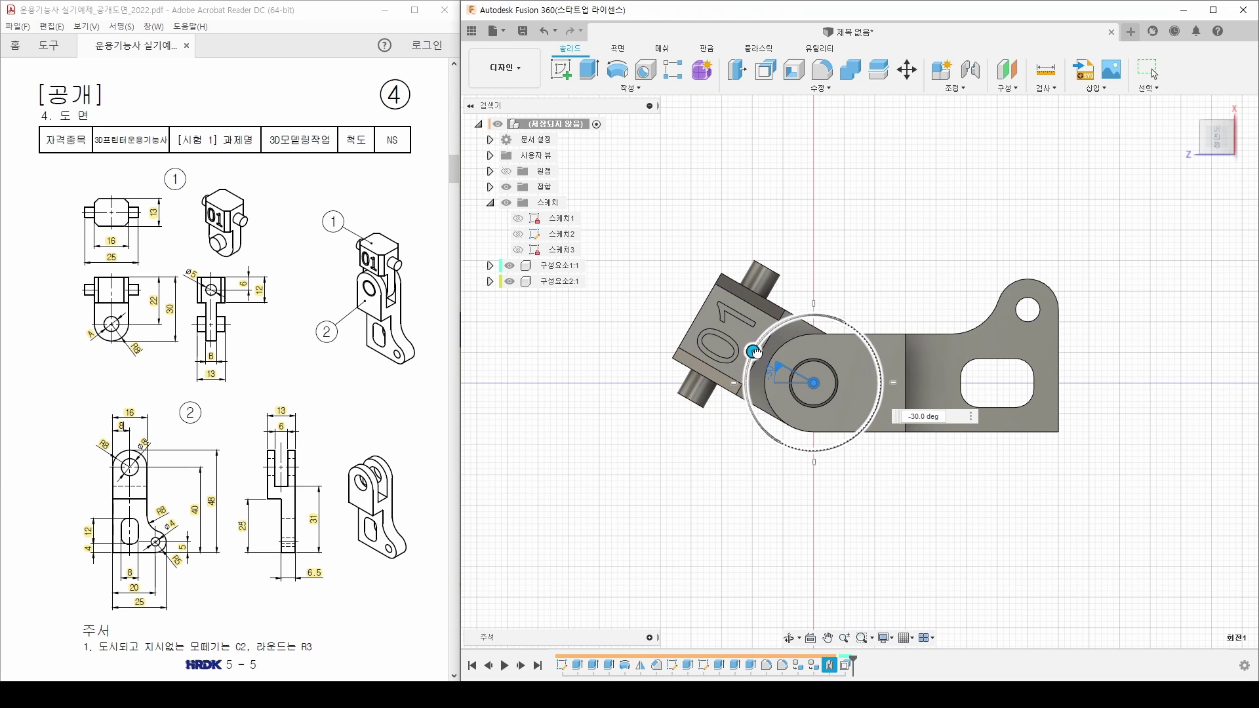
left_click(979, 416)
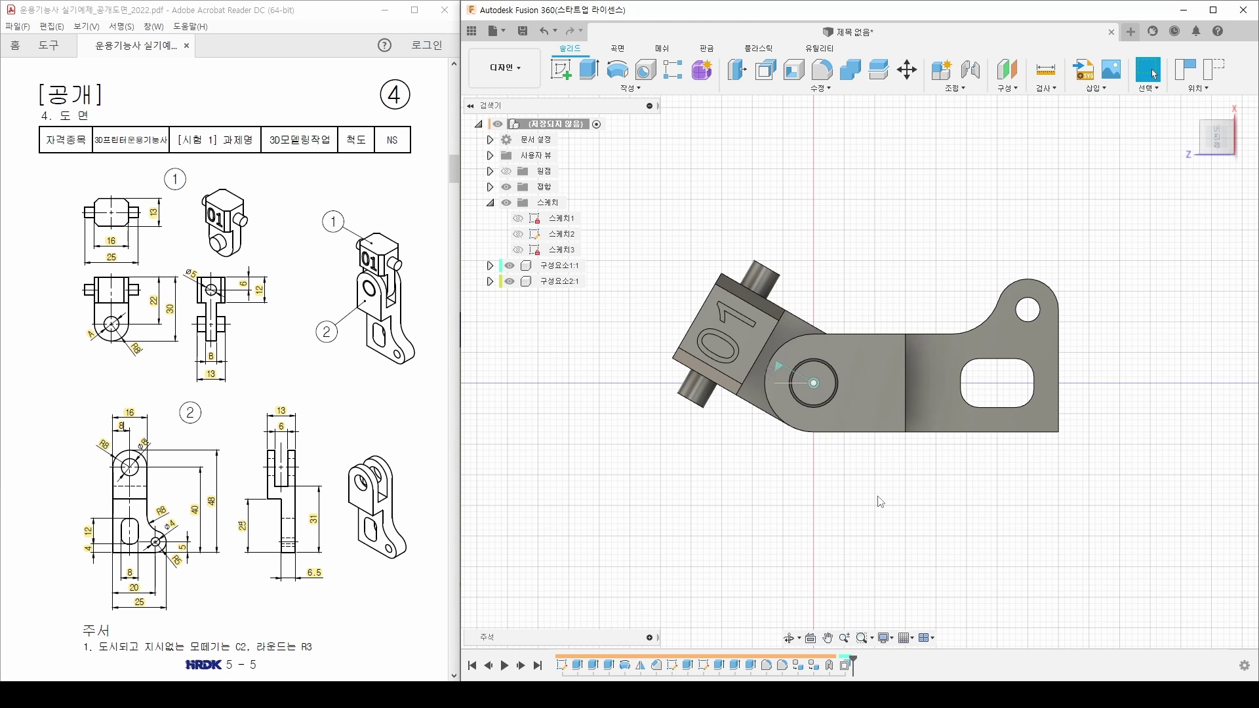
key("ctrl+z")
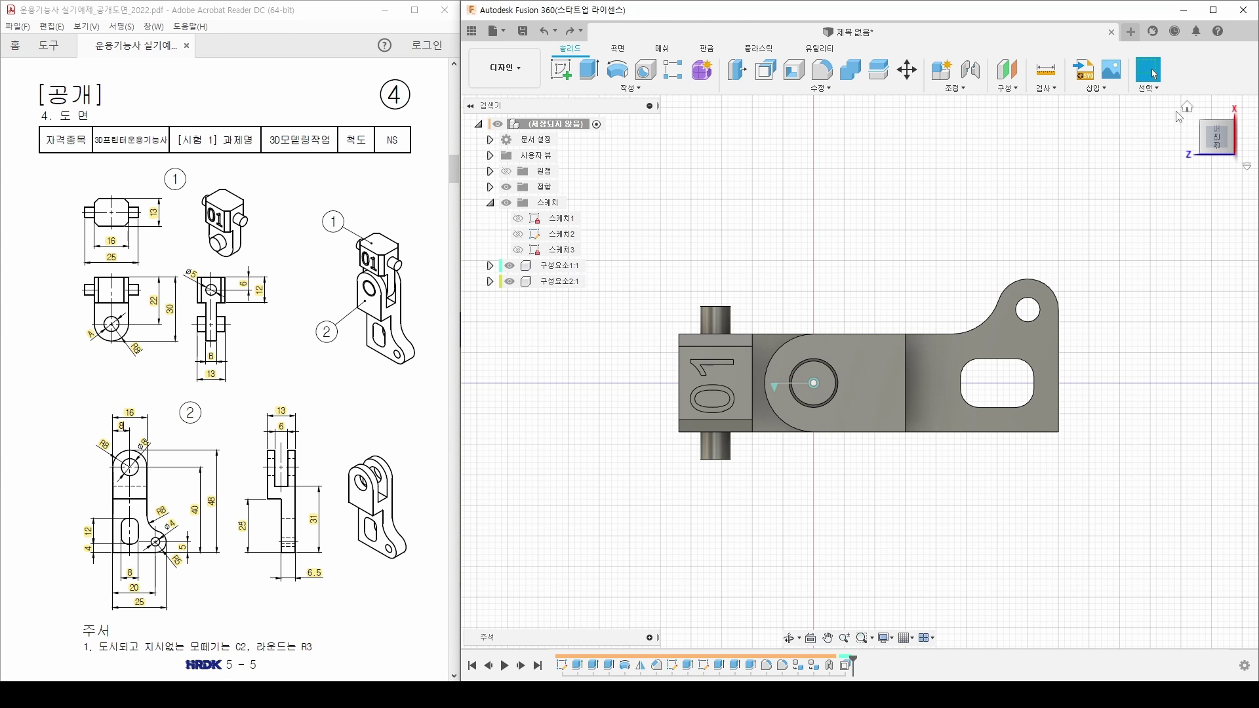
Step: Return to the home view and look over the assembly
left_click(1187, 107)
middle_click_drag(1015, 392, 992, 400, "shift")
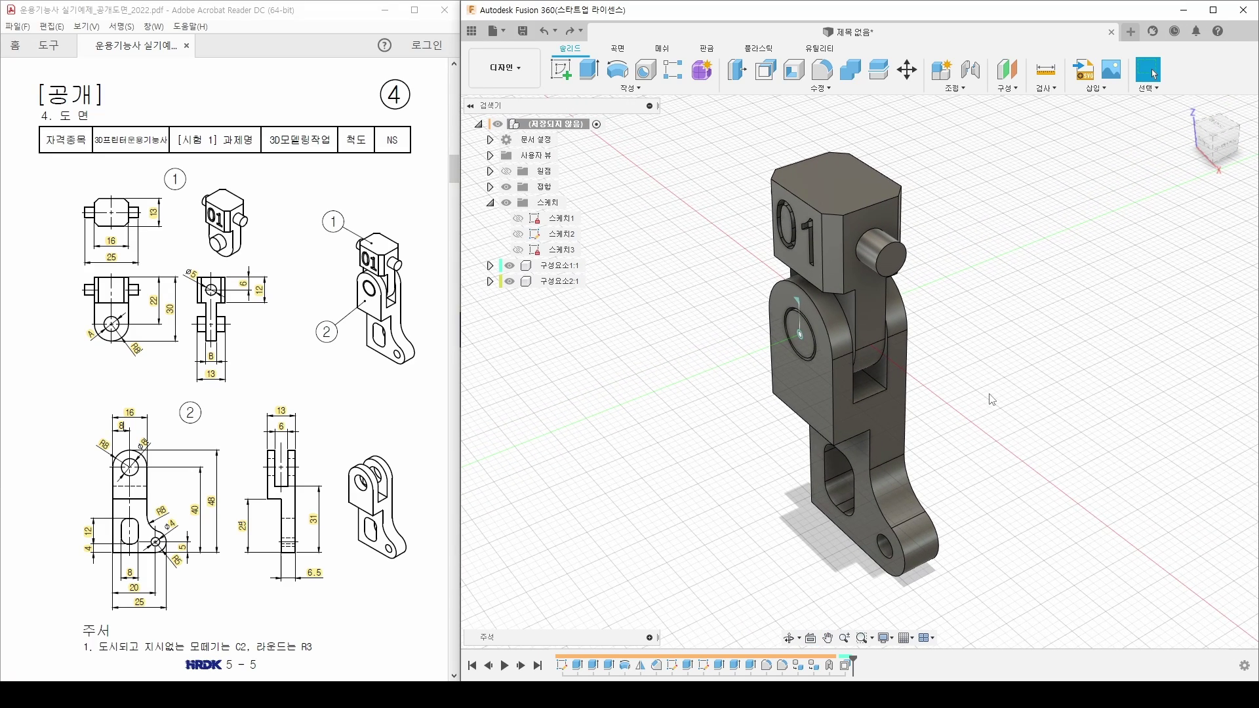
middle_click_drag(975, 411, 978, 414, "shift")
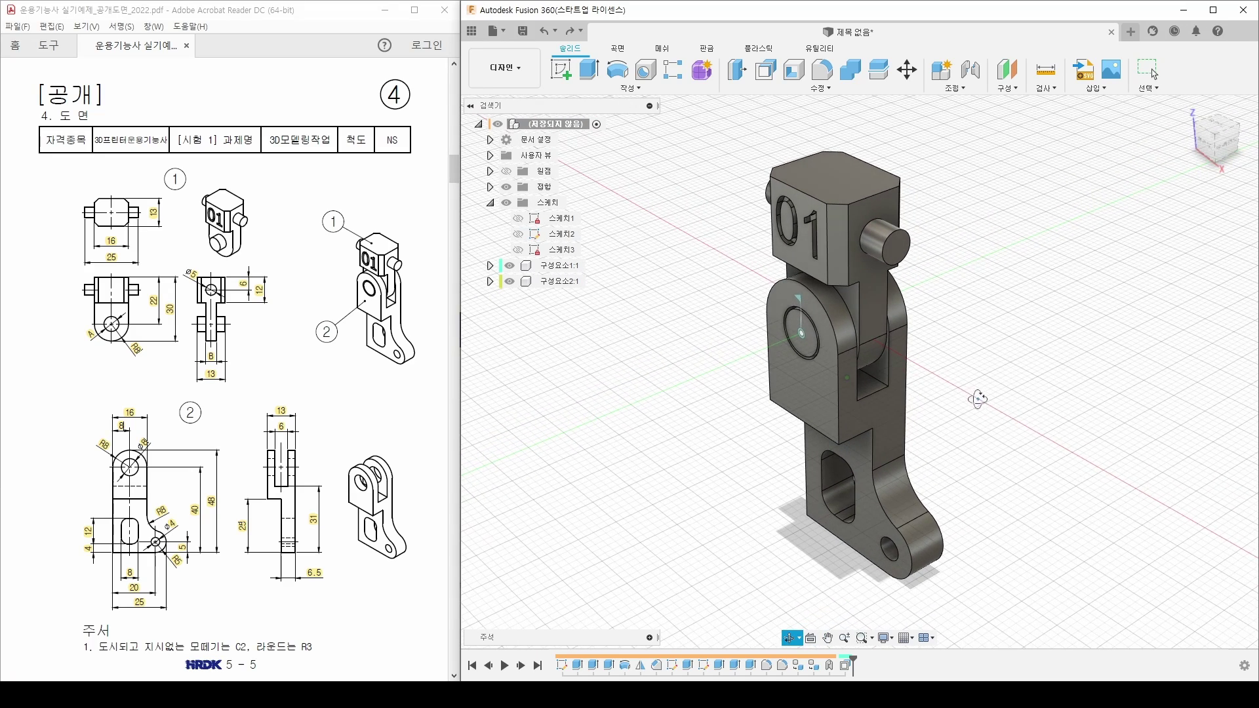